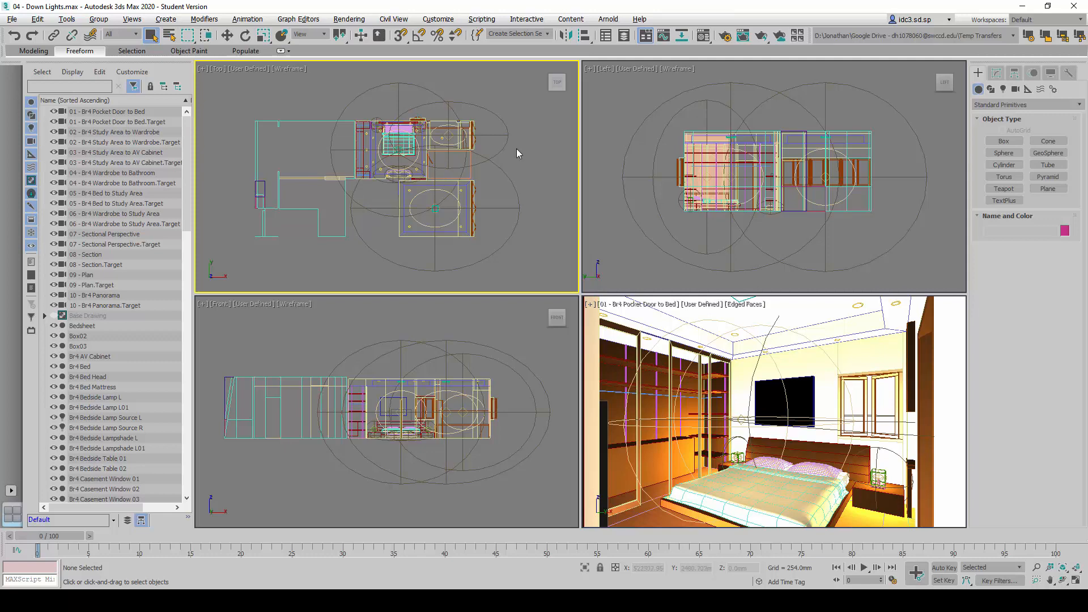
Hide all existing scene lights: both Br4 Bedside Lamp Sources and Omni02 through Omni06
{"action": "key", "text": "alt+w"}
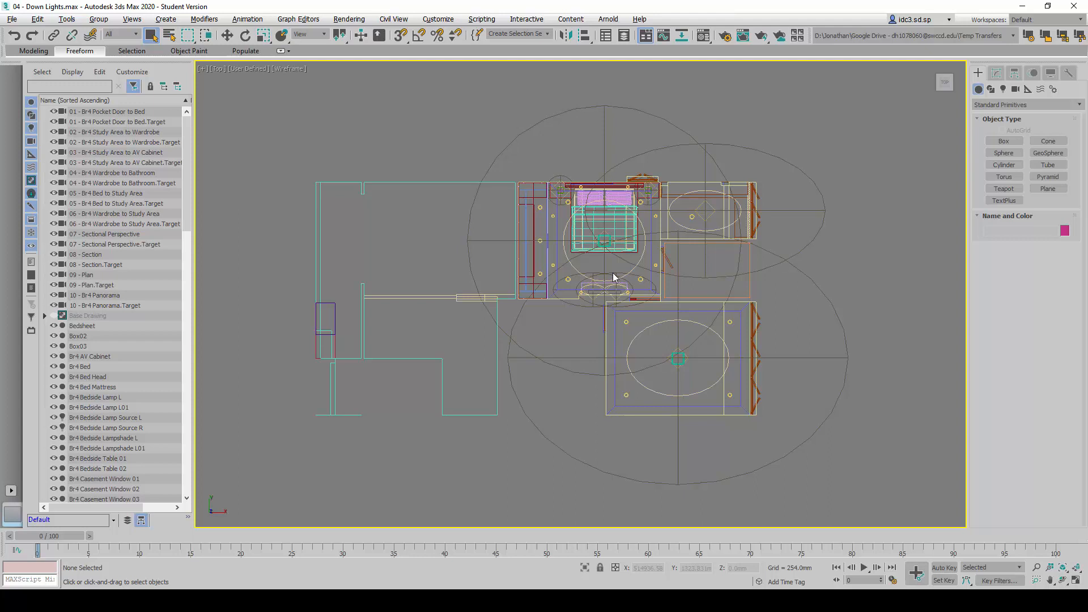
{"action": "left_click", "coordinate": [170, 37]}
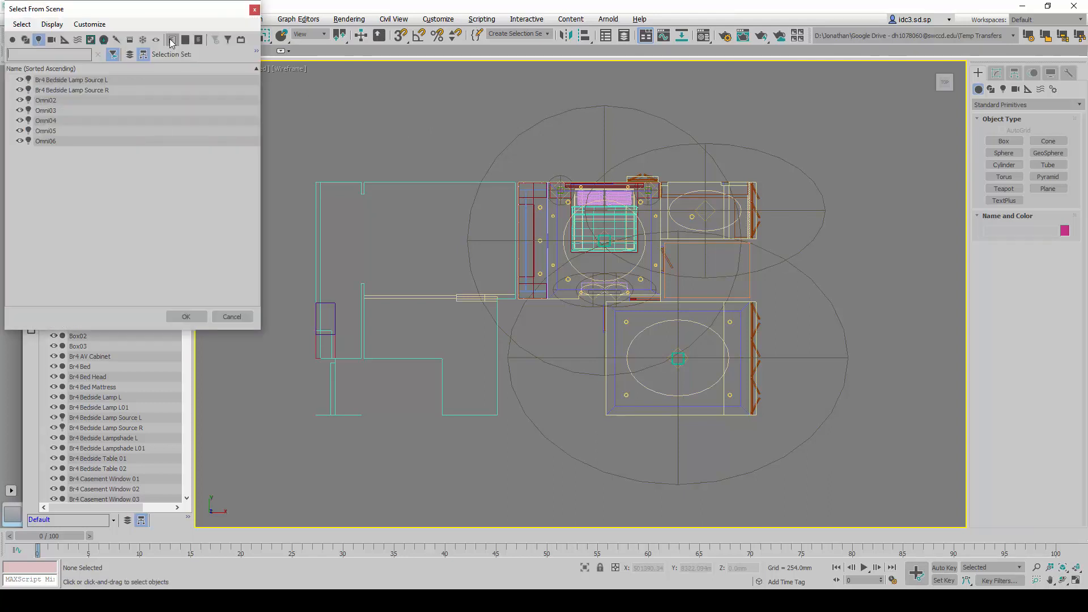
{"action": "left_click_drag", "start_coordinate": [179, 12], "coordinate": [439, 123]}
{"action": "left_click", "coordinate": [336, 251]}
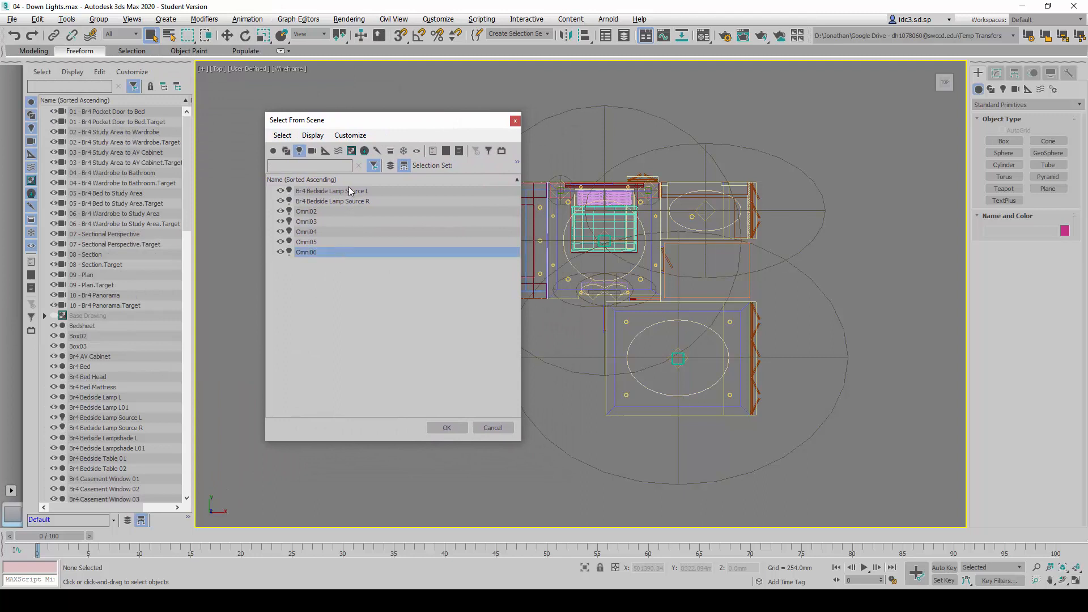
{"action": "left_click", "coordinate": [353, 191], "text": "shift"}
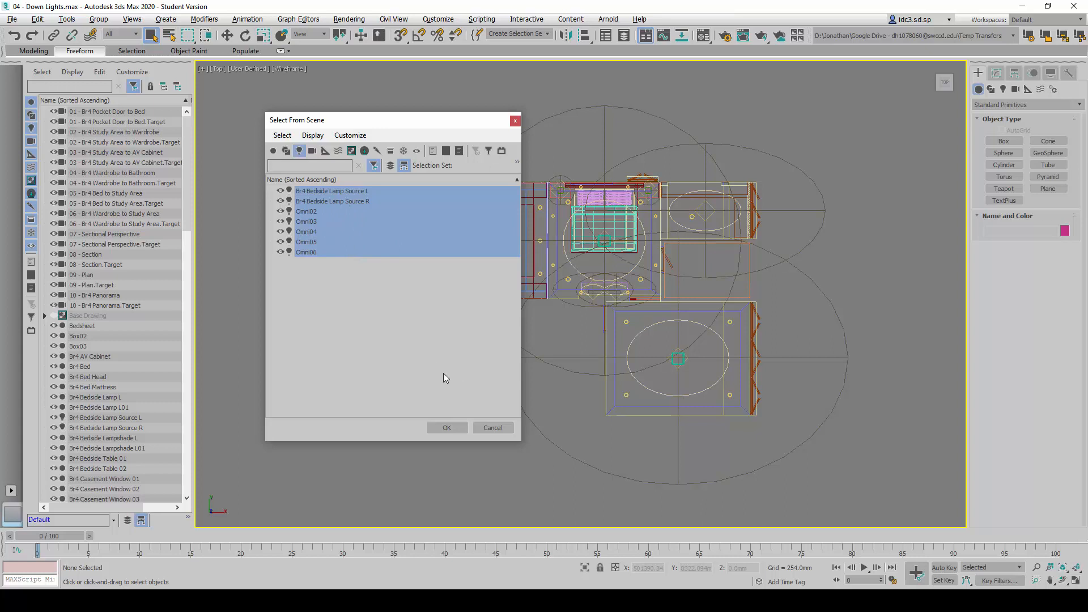
{"action": "left_click", "coordinate": [441, 427]}
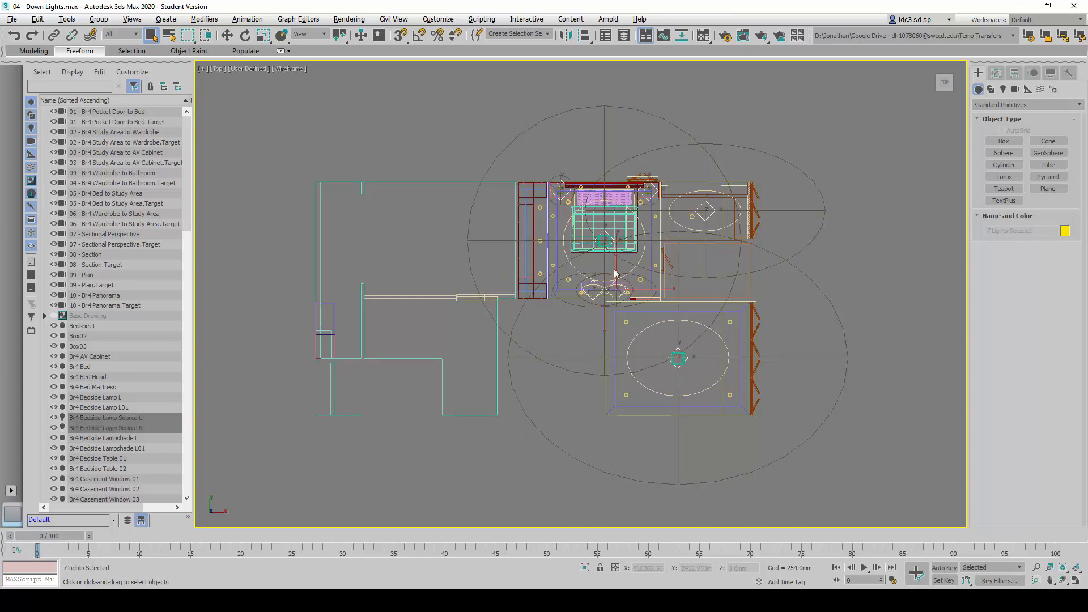
{"action": "right_click", "coordinate": [580, 249]}
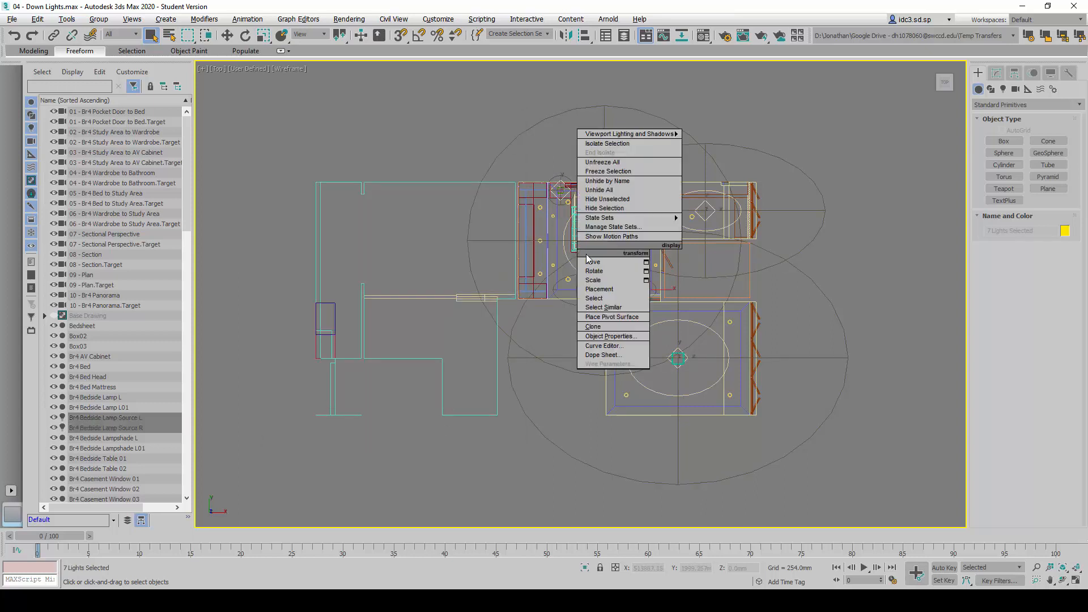
{"action": "left_click", "coordinate": [620, 210]}
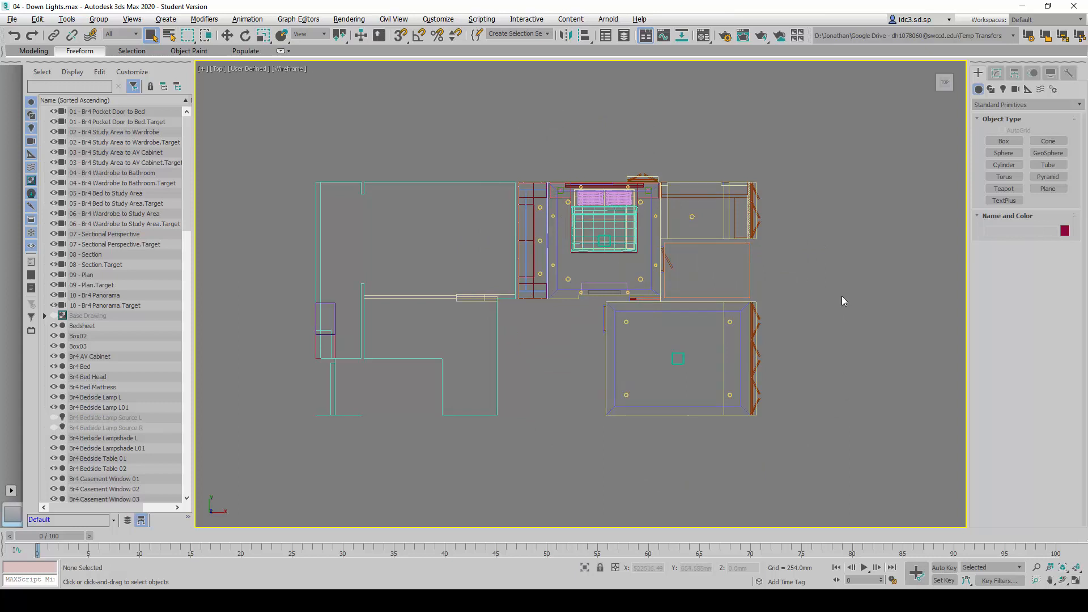
{"action": "key", "text": "alt+w"}
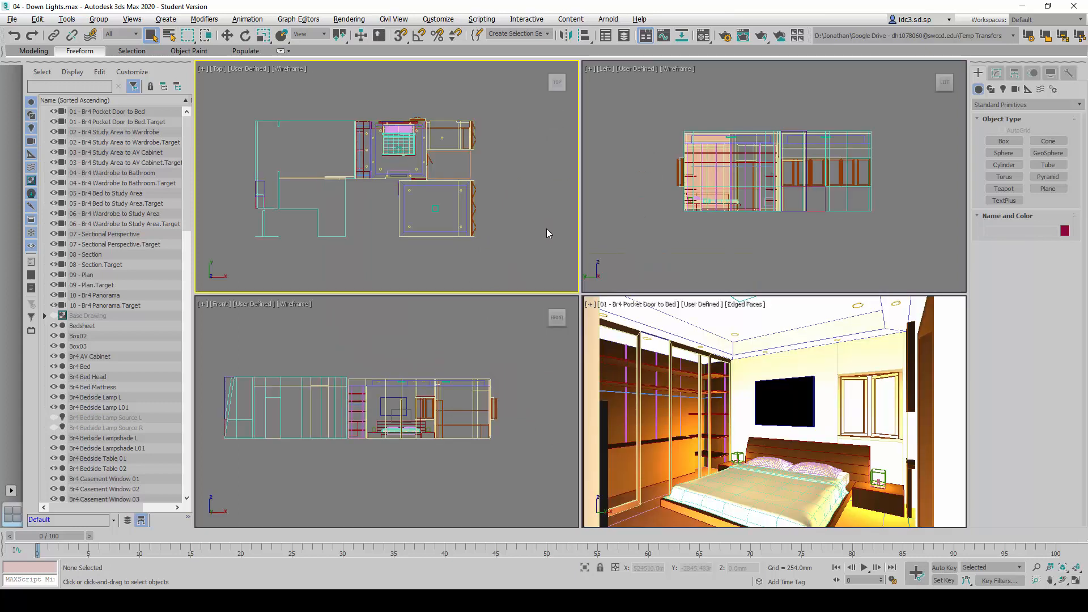
Create a standard Target Spot light in the Left view outside the building, aimed downward with a target distance of about 5250 mm
{"action": "left_click", "coordinate": [651, 142]}
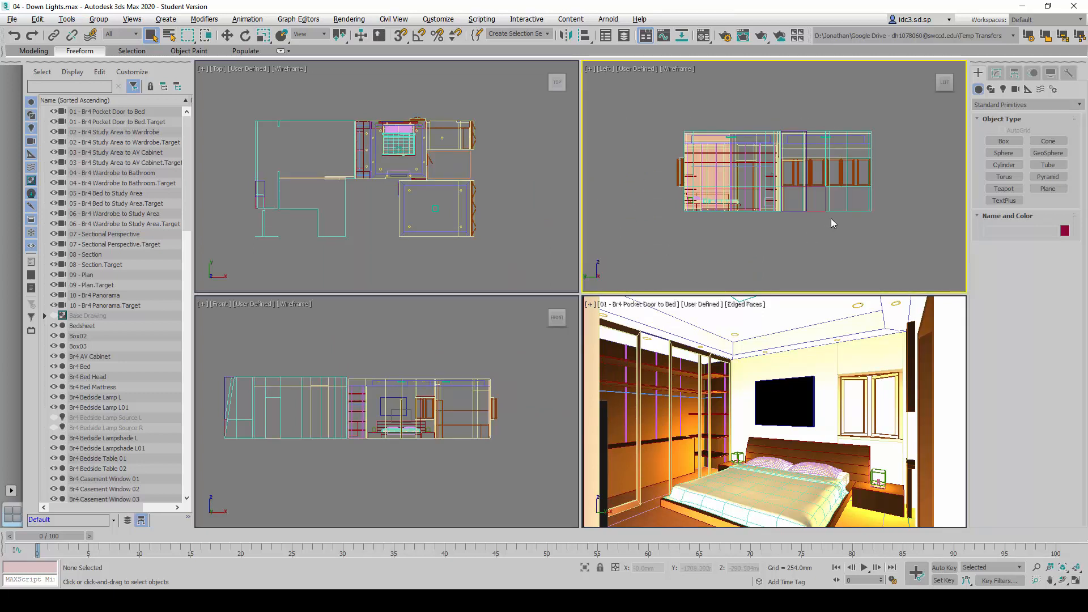
{"action": "left_click", "coordinate": [1004, 89]}
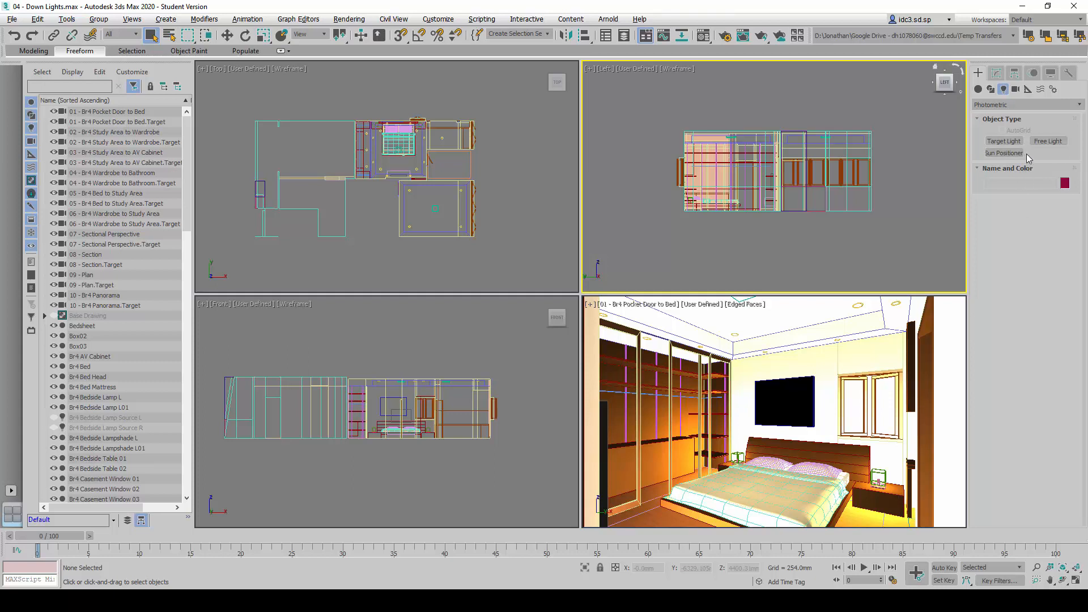
{"action": "left_click", "coordinate": [1026, 108]}
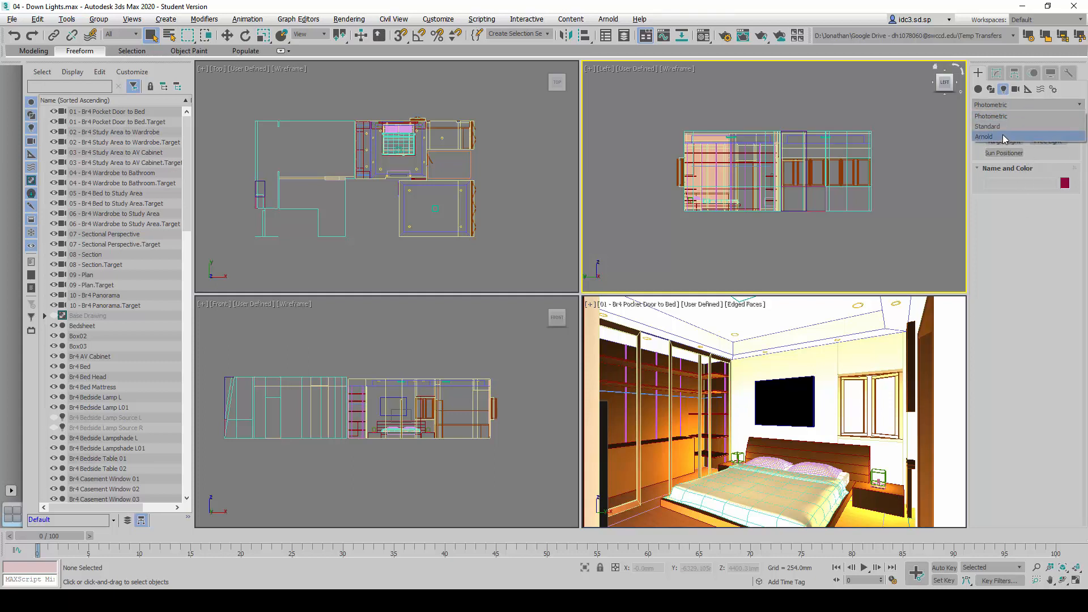
{"action": "left_click", "coordinate": [1039, 126]}
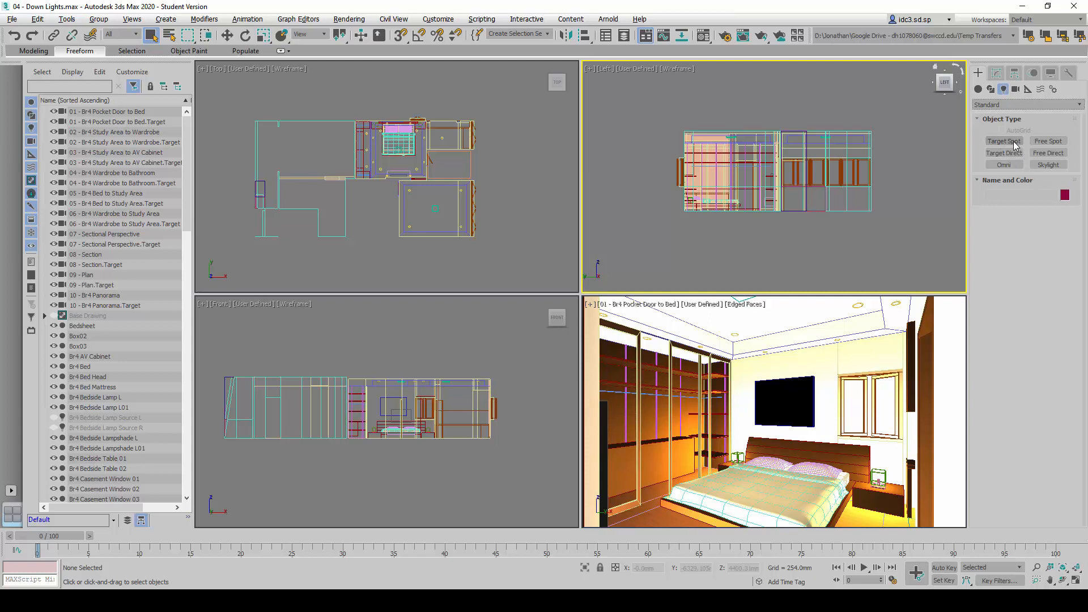
{"action": "left_click", "coordinate": [1004, 141]}
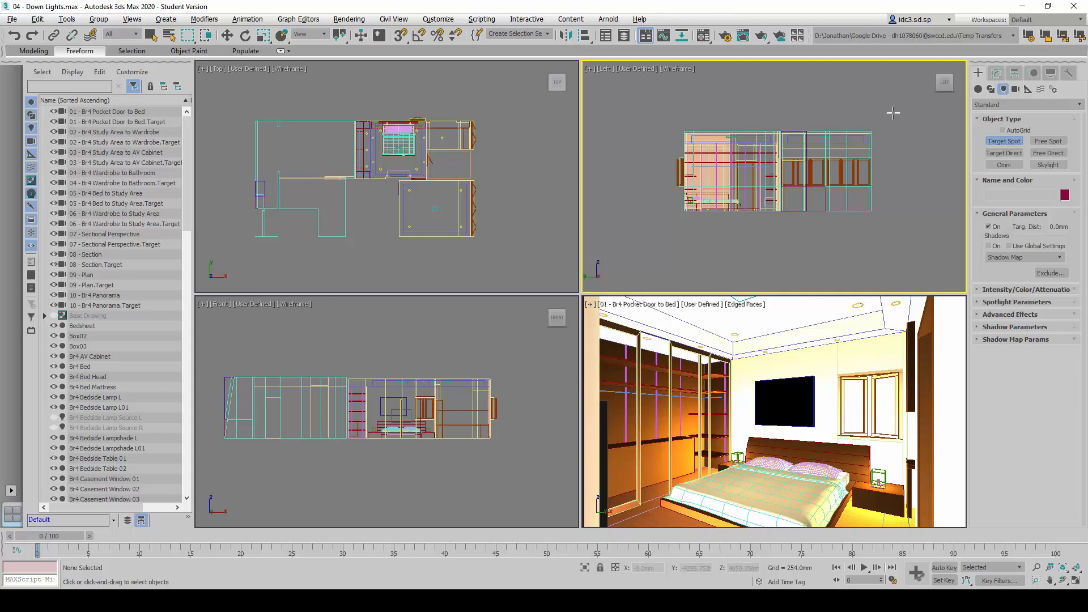
{"action": "left_click_drag", "start_coordinate": [893, 114], "coordinate": [882, 240]}
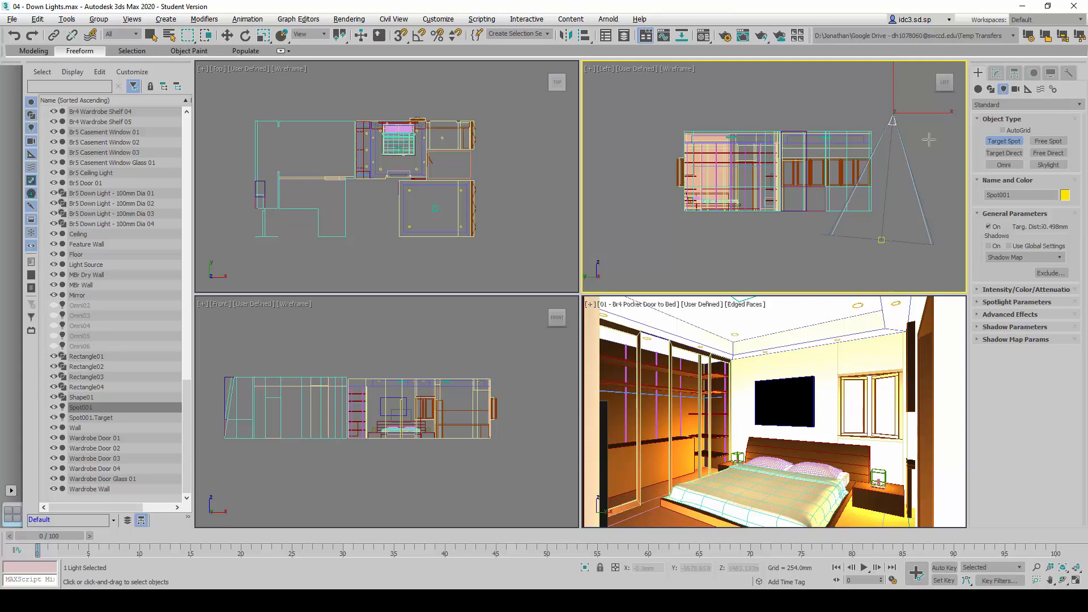
Check the reference slides for the downlight coordinates and open the Move Transform Type-In for the spot light
{"action": "key", "text": "alt+Tab"}
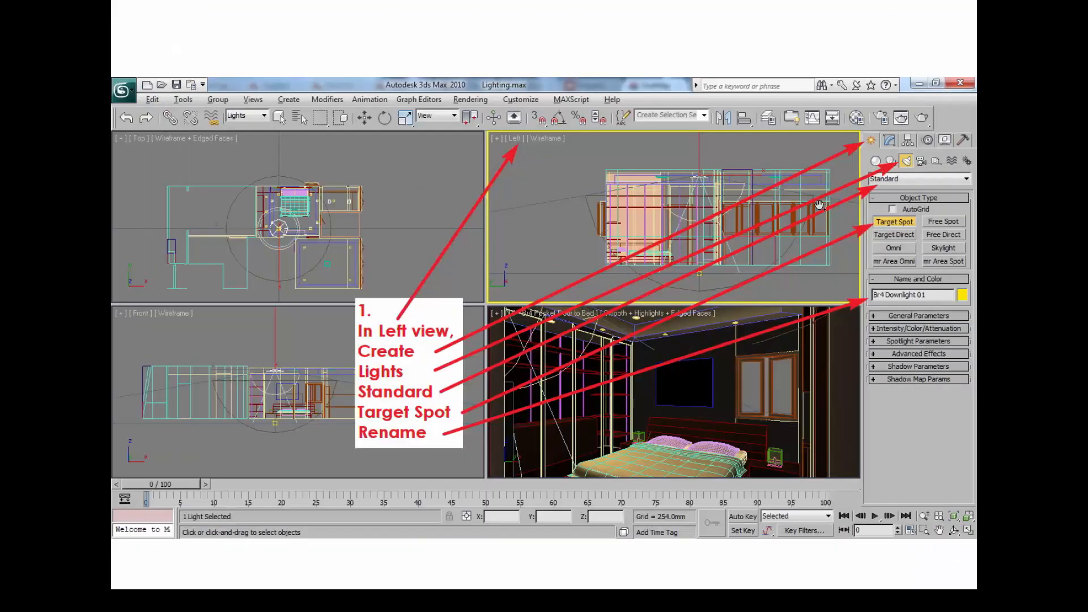
{"action": "scroll", "coordinate": [740, 313], "scroll_direction": "down", "scroll_amount": 1}
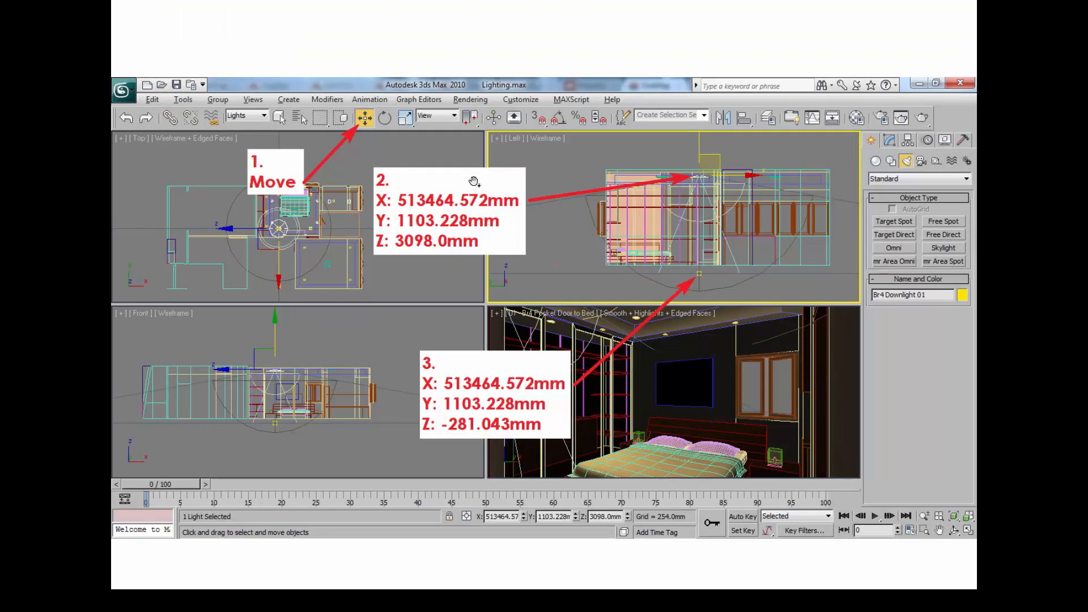
{"action": "key", "text": "alt+Tab"}
{"action": "left_click", "coordinate": [226, 35]}
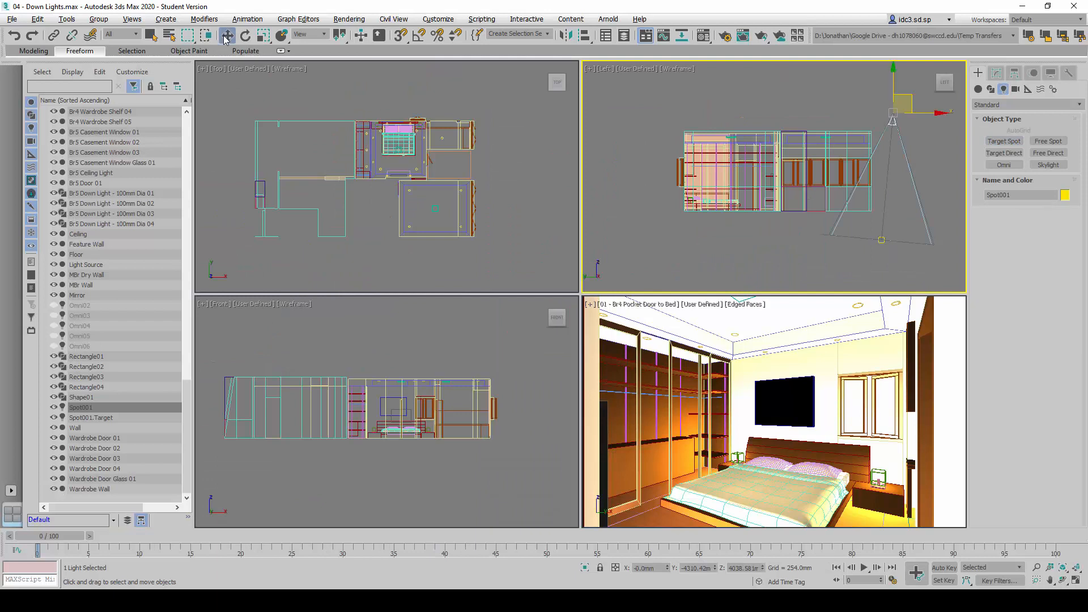
{"action": "right_click", "coordinate": [226, 36]}
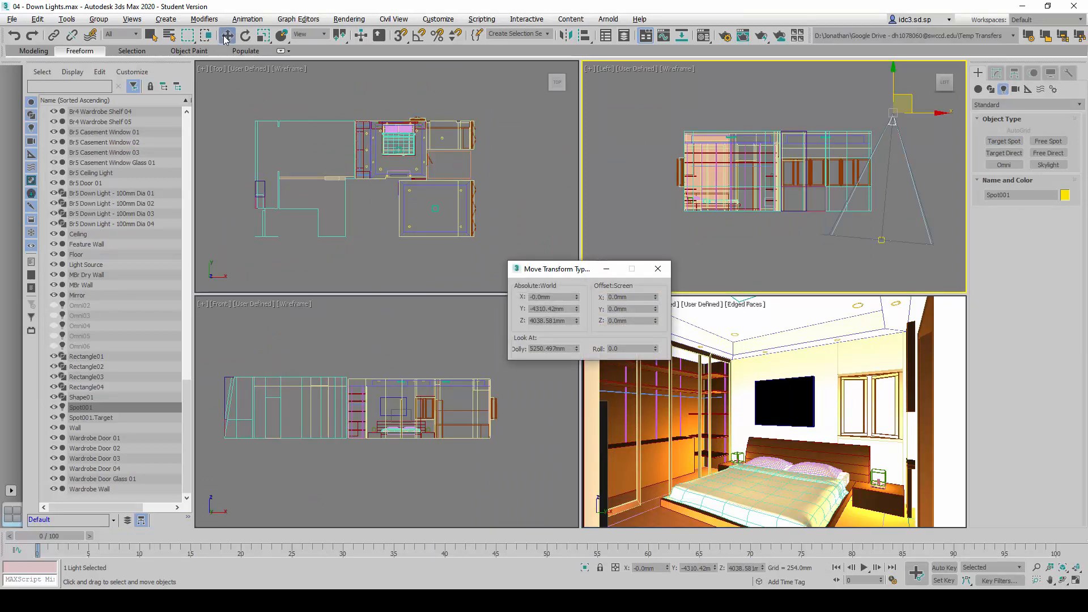
{"action": "left_click_drag", "start_coordinate": [562, 269], "coordinate": [553, 252]}
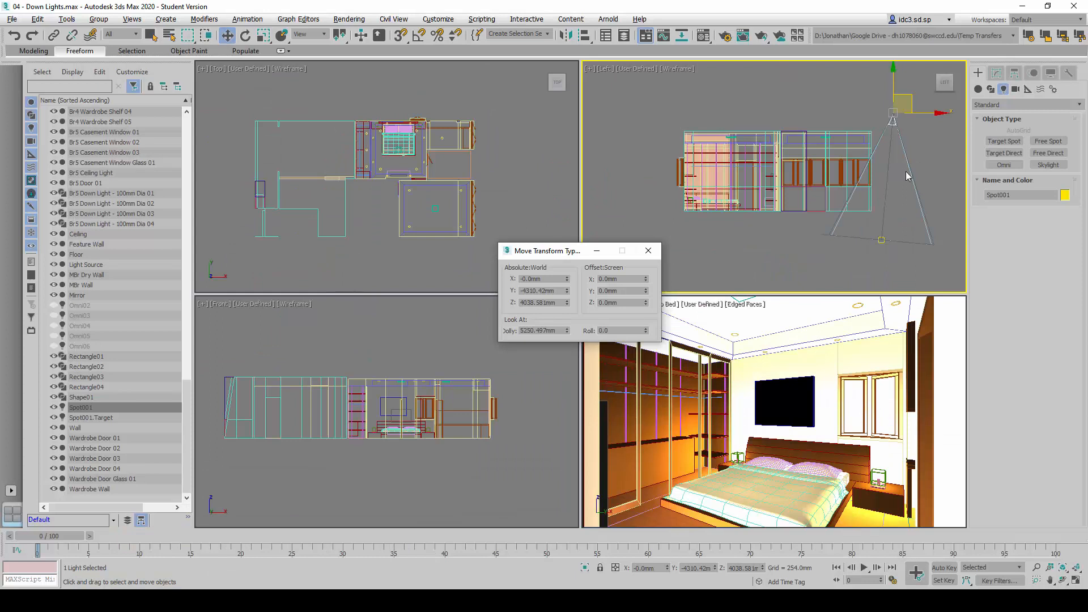
Rename the new spot light as Br4 Downlight 01
{"action": "left_click", "coordinate": [912, 130]}
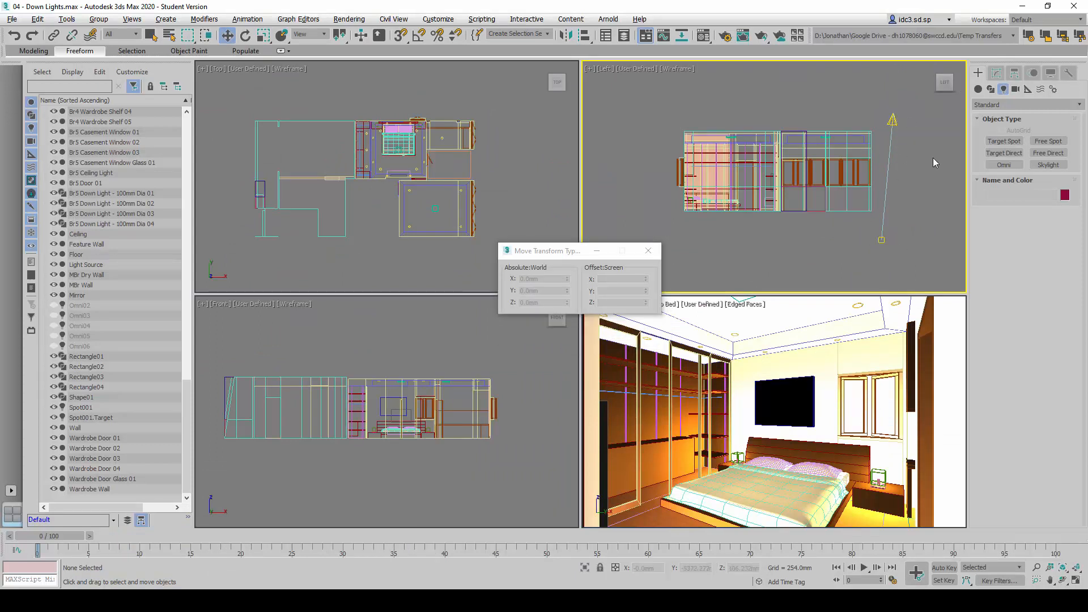
{"action": "left_click", "coordinate": [894, 121]}
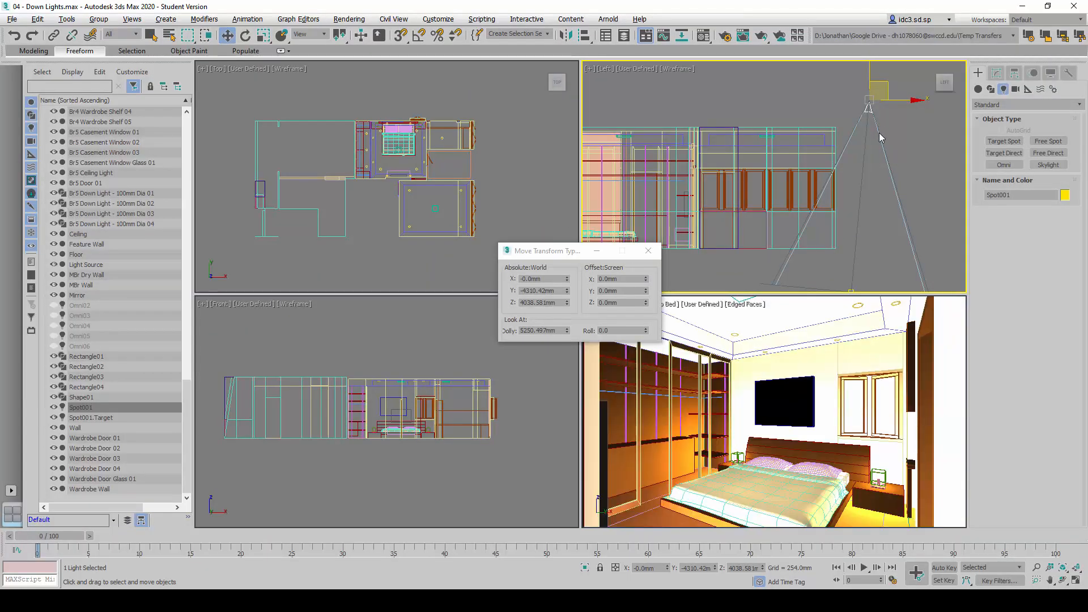
{"action": "scroll", "coordinate": [881, 138], "scroll_direction": "down", "scroll_amount": 2}
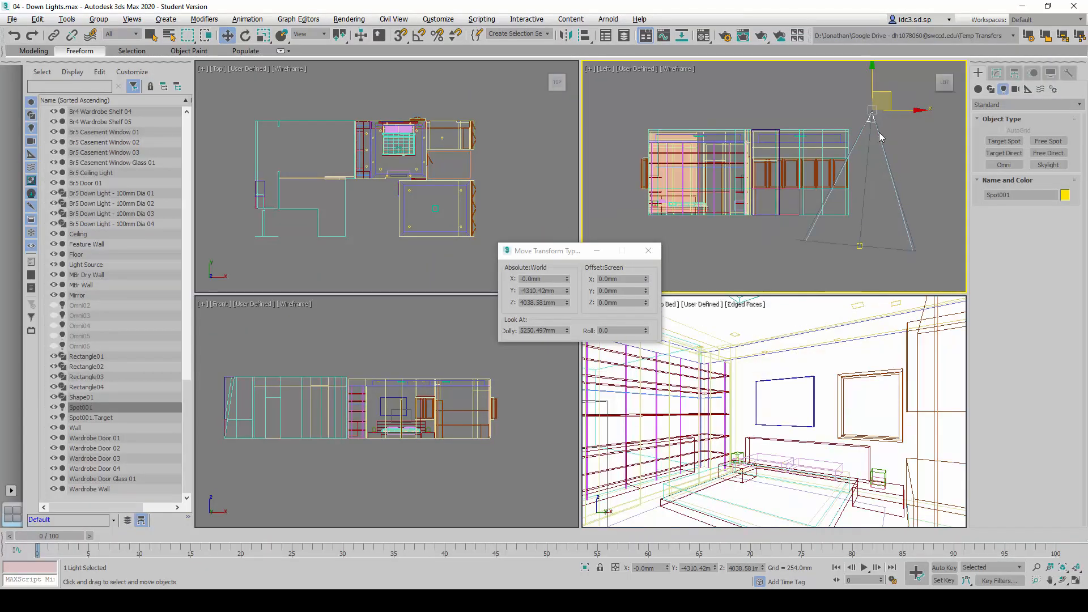
{"action": "double_click", "coordinate": [1000, 196]}
{"action": "type", "text": "Br4"}
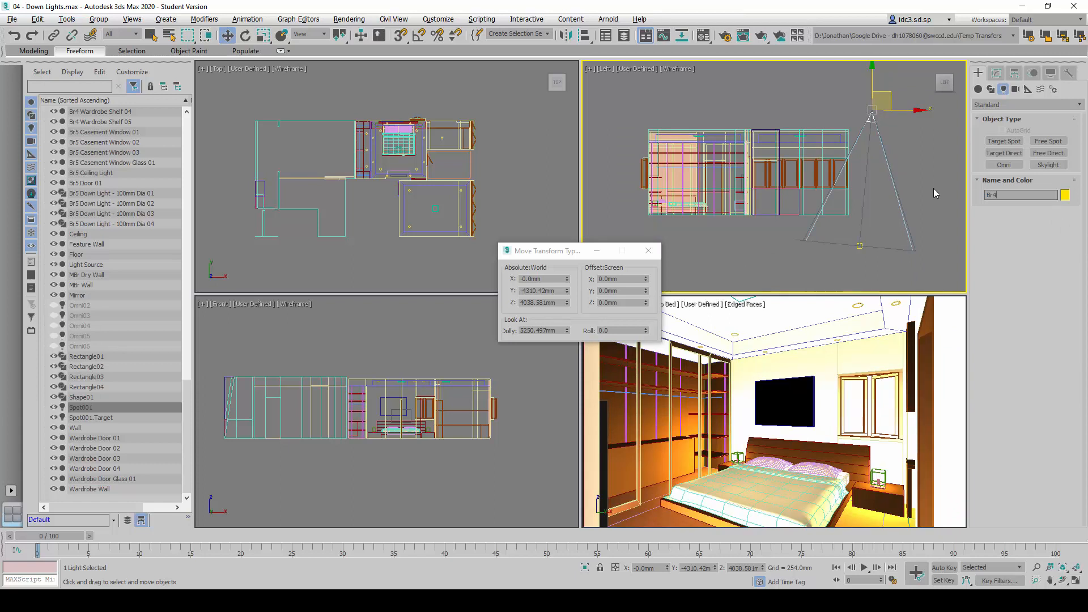
{"action": "type", "text": " Downlight"}
{"action": "key", "text": "Return"}
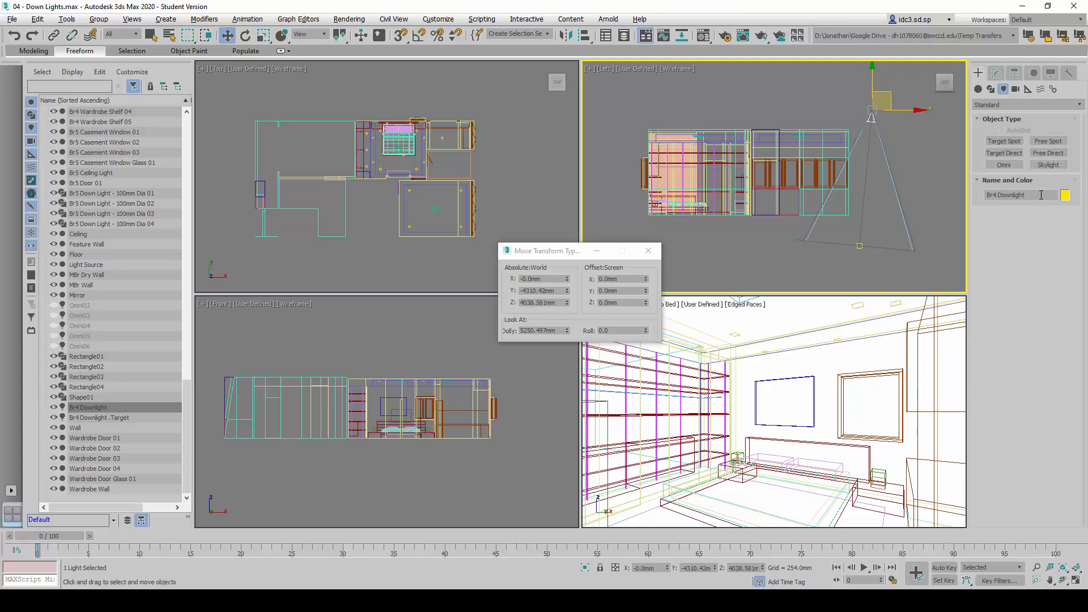
{"action": "left_click", "coordinate": [1042, 195]}
{"action": "type", "text": "01"}
{"action": "key", "text": "Return"}
Set the absolute X position of Br4 Downlight 01 to 513464 mm
{"action": "middle_click_drag", "start_coordinate": [896, 171], "coordinate": [898, 178]}
{"action": "left_click_drag", "start_coordinate": [543, 279], "coordinate": [508, 280]}
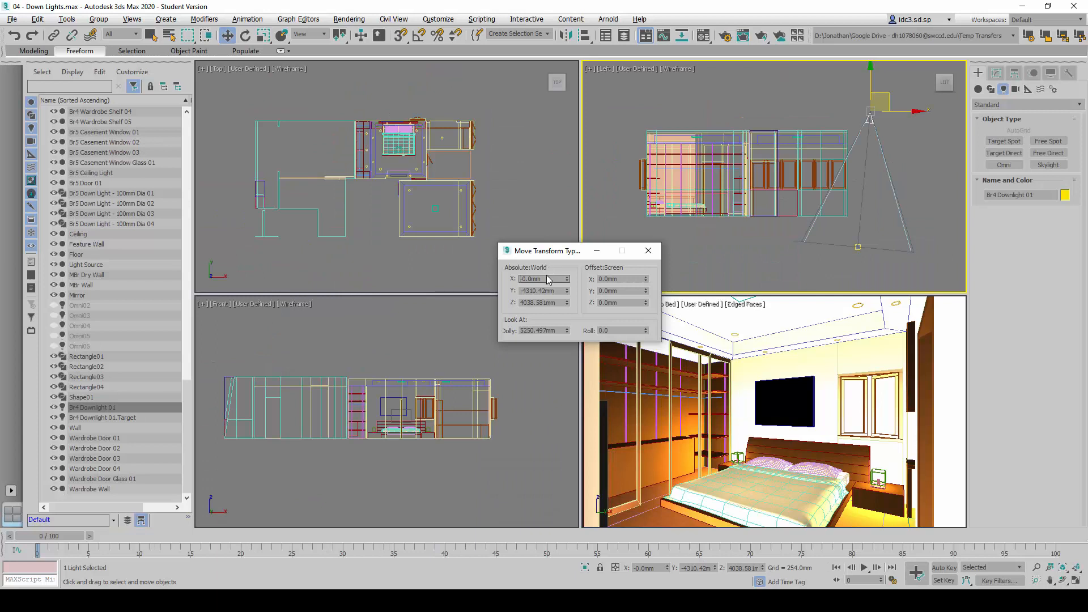
{"action": "double_click", "coordinate": [547, 278]}
{"action": "type", "text": "513464"}
{"action": "key", "text": "Return"}
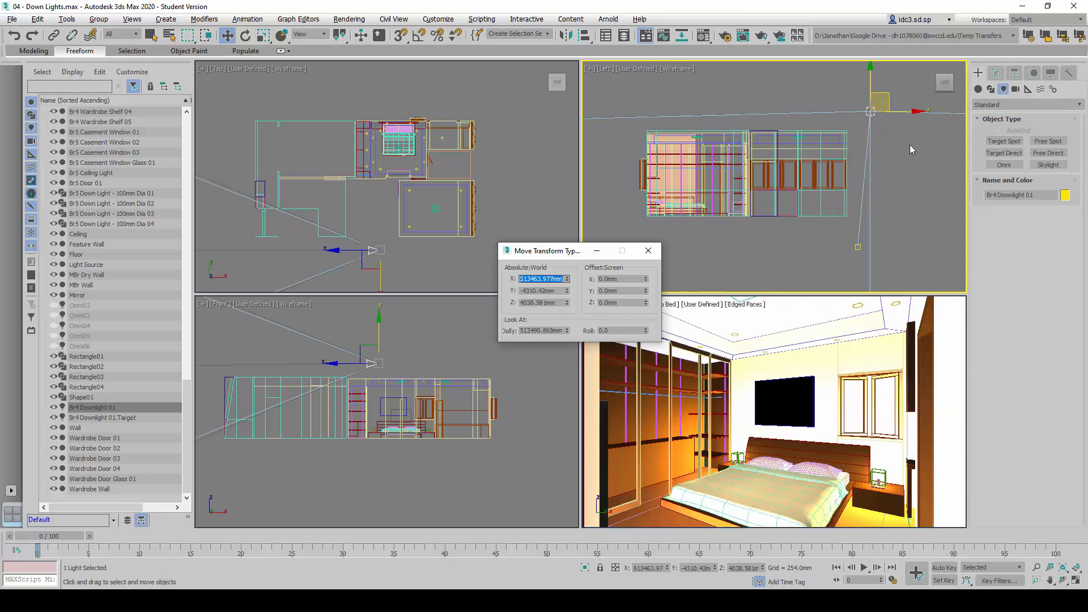
Set the absolute Y position of Br4 Downlight 01 to 1103 mm
{"action": "double_click", "coordinate": [553, 293]}
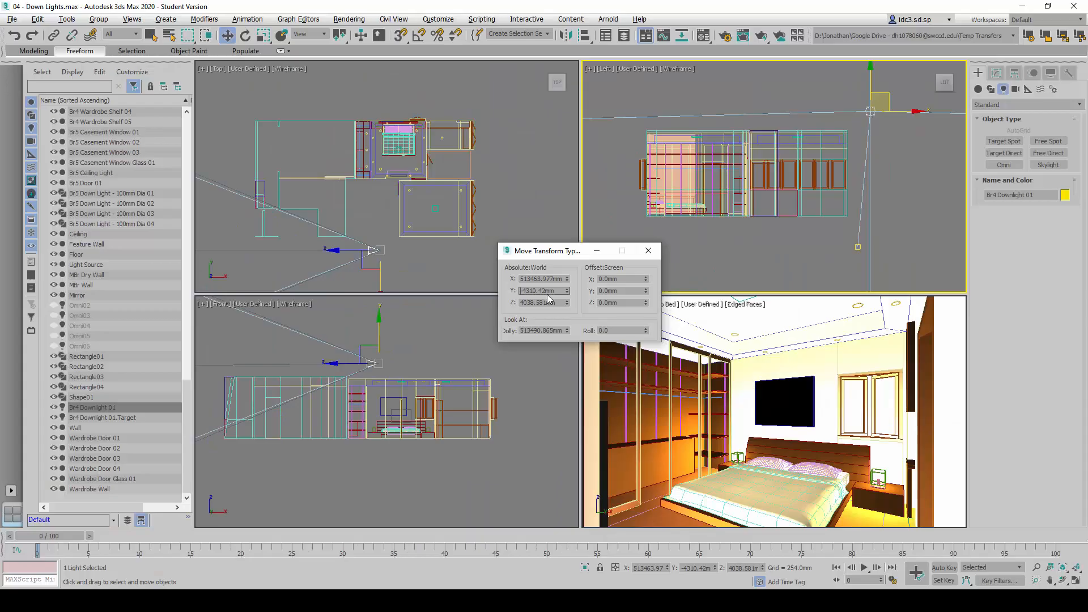
{"action": "left_click_drag", "start_coordinate": [558, 291], "coordinate": [506, 284]}
{"action": "type", "text": "1103"}
{"action": "key", "text": "Return"}
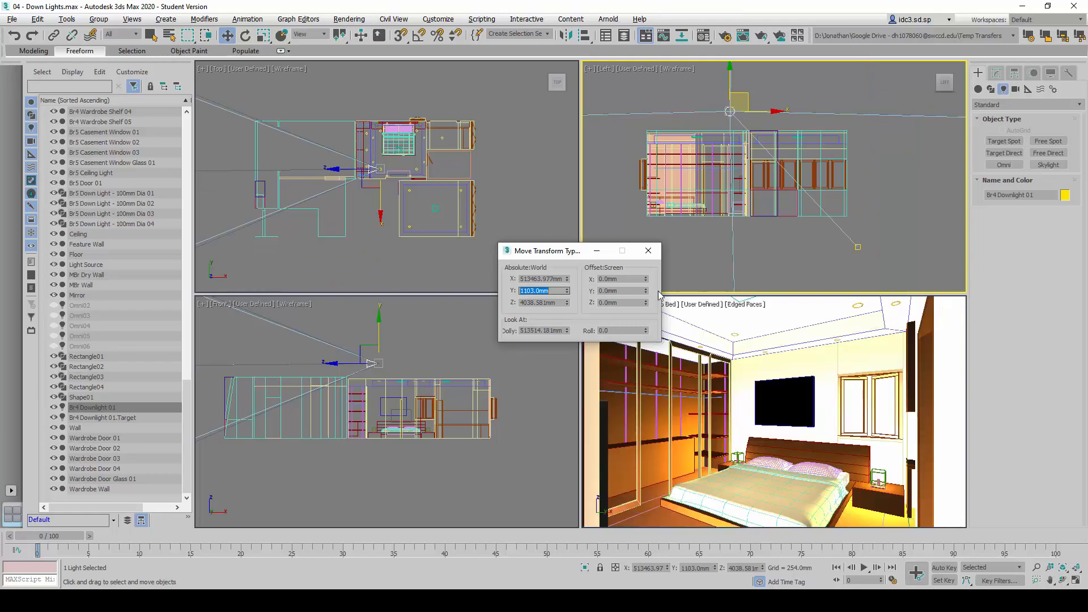
Set the absolute Z position of Br4 Downlight 01 to 3098 mm, as given on the reference slide
{"action": "left_click_drag", "start_coordinate": [566, 302], "coordinate": [519, 303]}
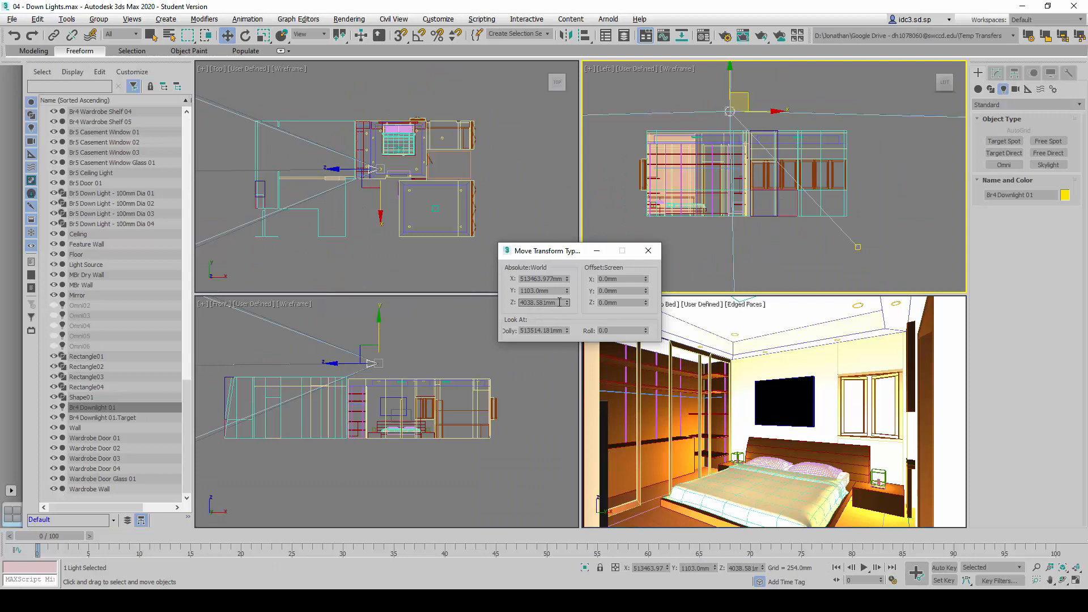
{"action": "left_click_drag", "start_coordinate": [559, 302], "coordinate": [474, 294]}
{"action": "type", "text": "3098"}
{"action": "key", "text": "Return"}
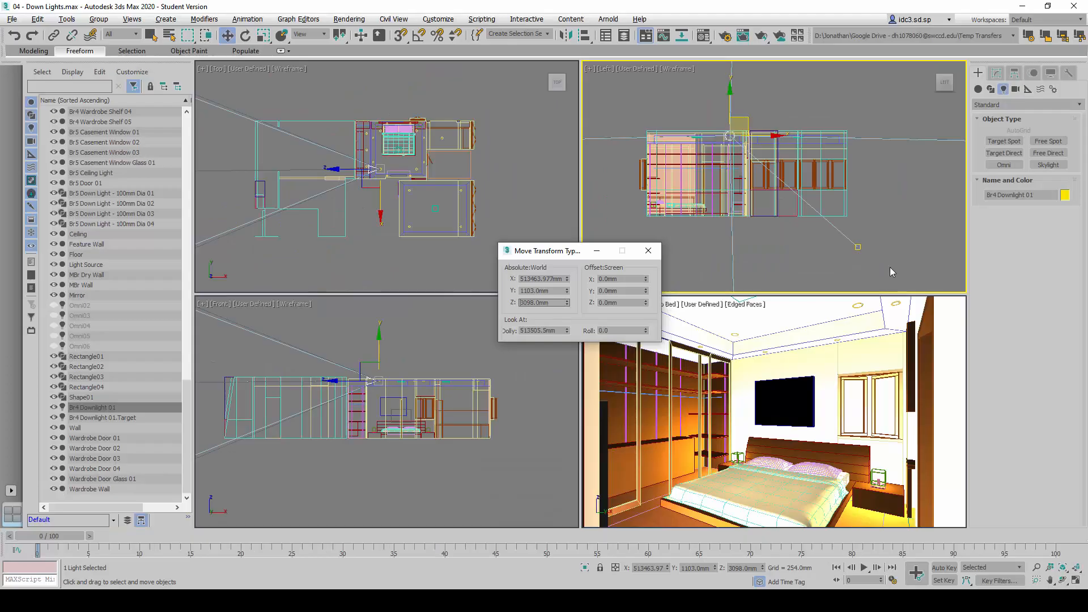
Set the absolute X position of the downlight's target to 513464 mm, checking the coordinates against the reference slide
{"action": "left_click", "coordinate": [842, 251]}
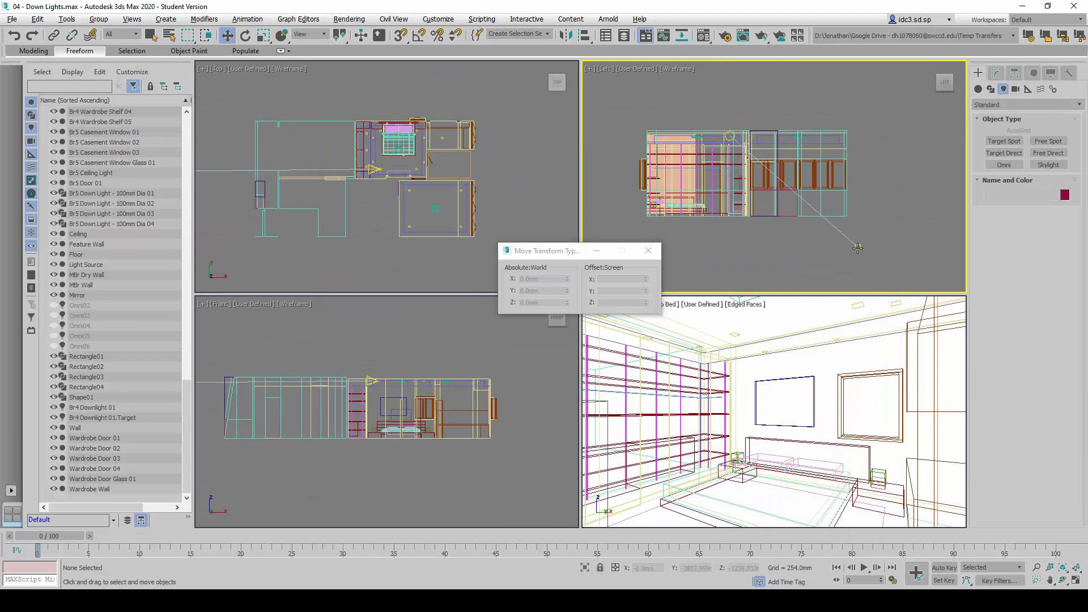
{"action": "left_click", "coordinate": [858, 247]}
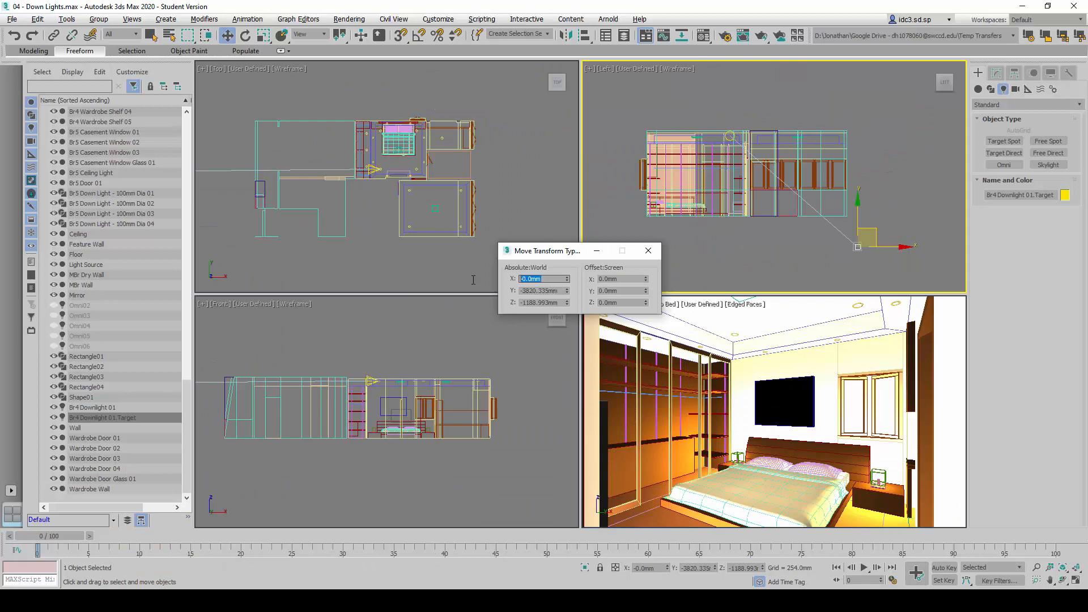
{"action": "type", "text": "513464"}
{"action": "key", "text": "Return"}
{"action": "key", "text": "alt+Tab"}
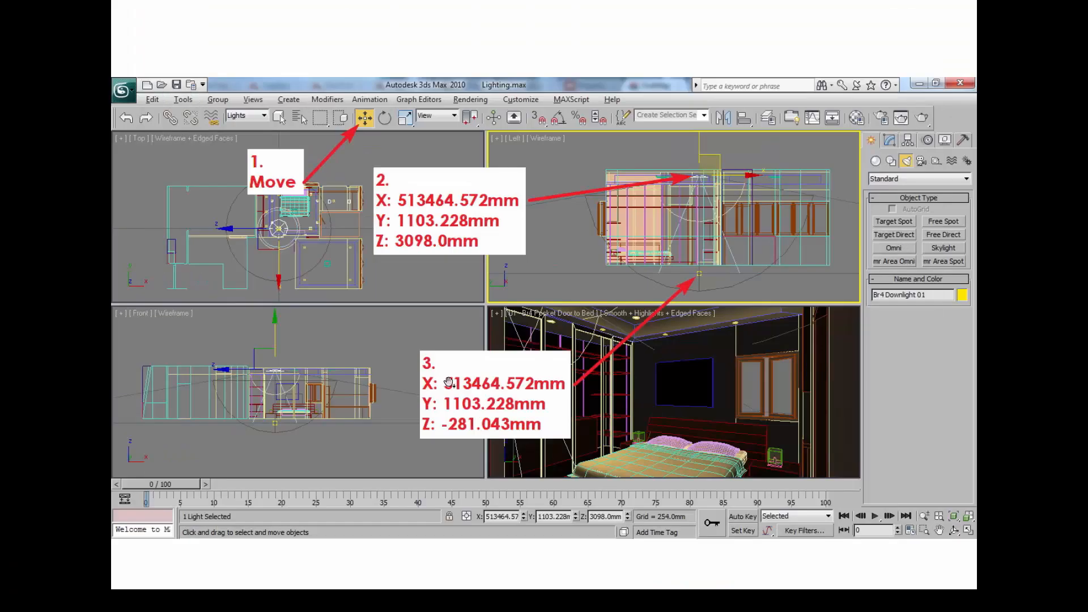
{"action": "key", "text": "alt+Tab"}
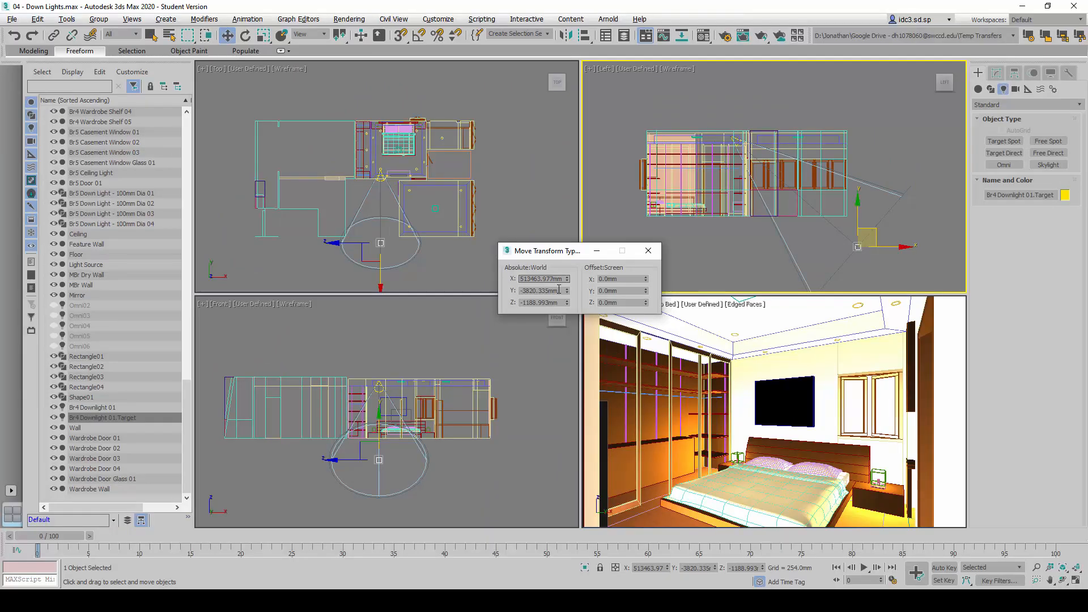
Set the absolute Y position of the downlight's target to 1103 mm
{"action": "double_click", "coordinate": [558, 290]}
{"action": "type", "text": "1103"}
{"action": "key", "text": "Return"}
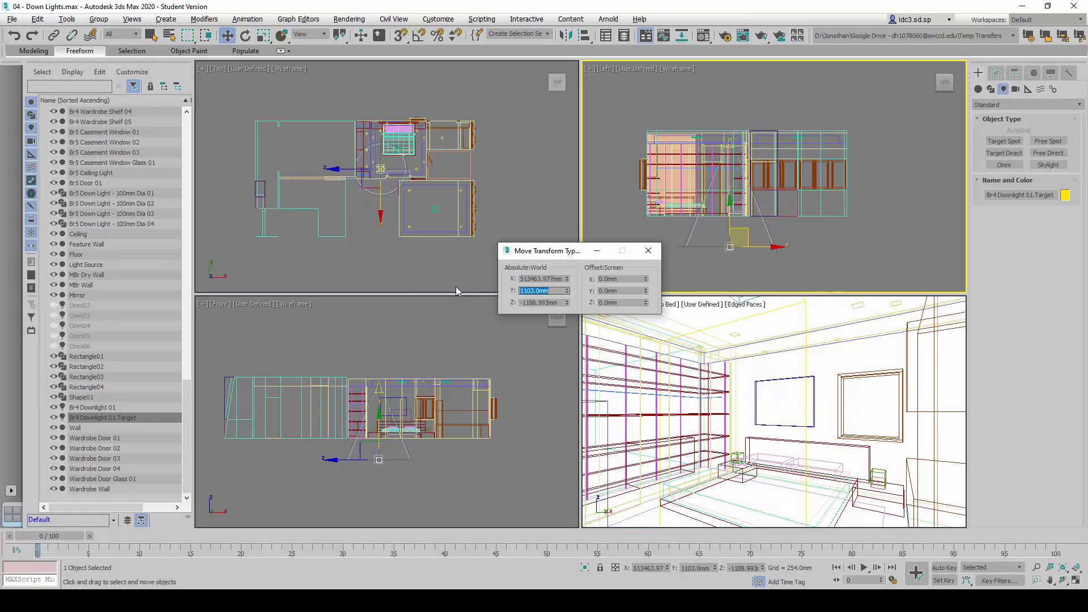
Set the absolute Z position of the downlight's target to -281 mm as given on the reference slide, and clear the selection
{"action": "key", "text": "alt+Tab"}
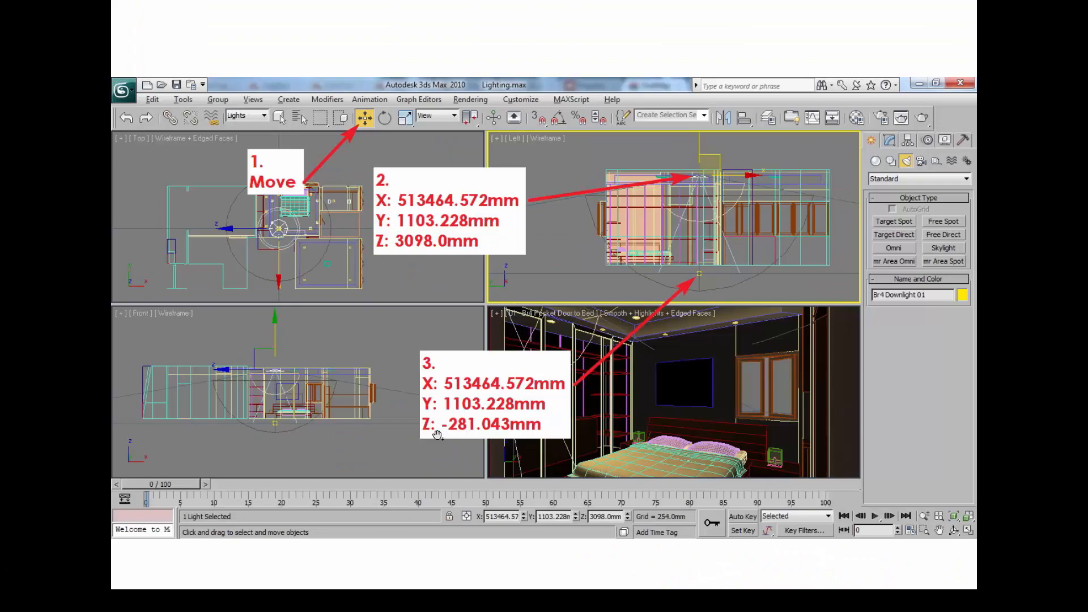
{"action": "key", "text": "alt+Tab"}
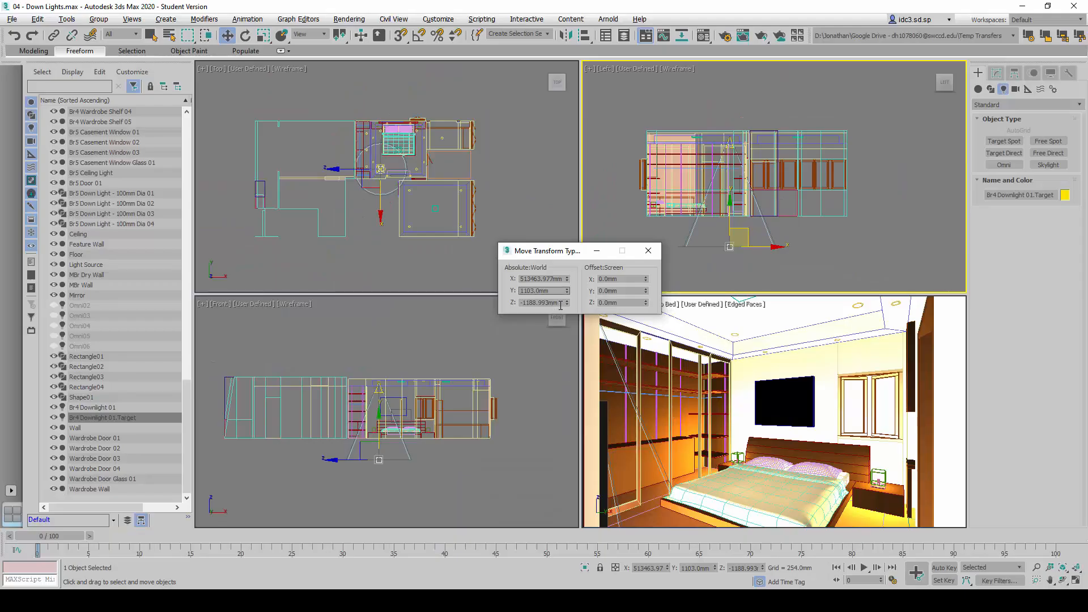
{"action": "double_click", "coordinate": [556, 303]}
{"action": "type", "text": "-281"}
{"action": "key", "text": "Return"}
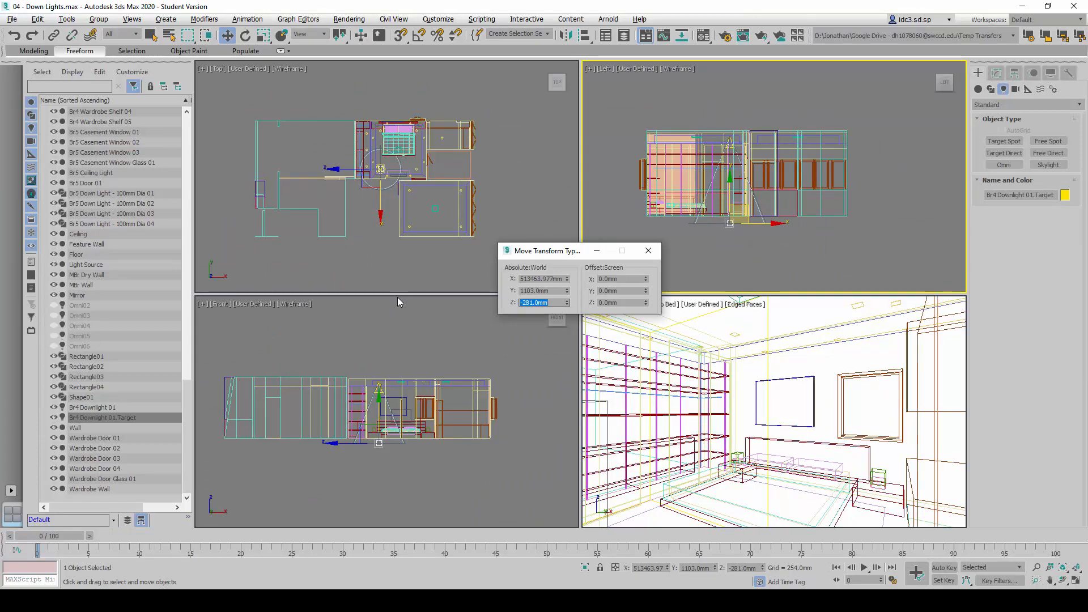
{"action": "left_click", "coordinate": [648, 250]}
{"action": "left_click", "coordinate": [733, 250]}
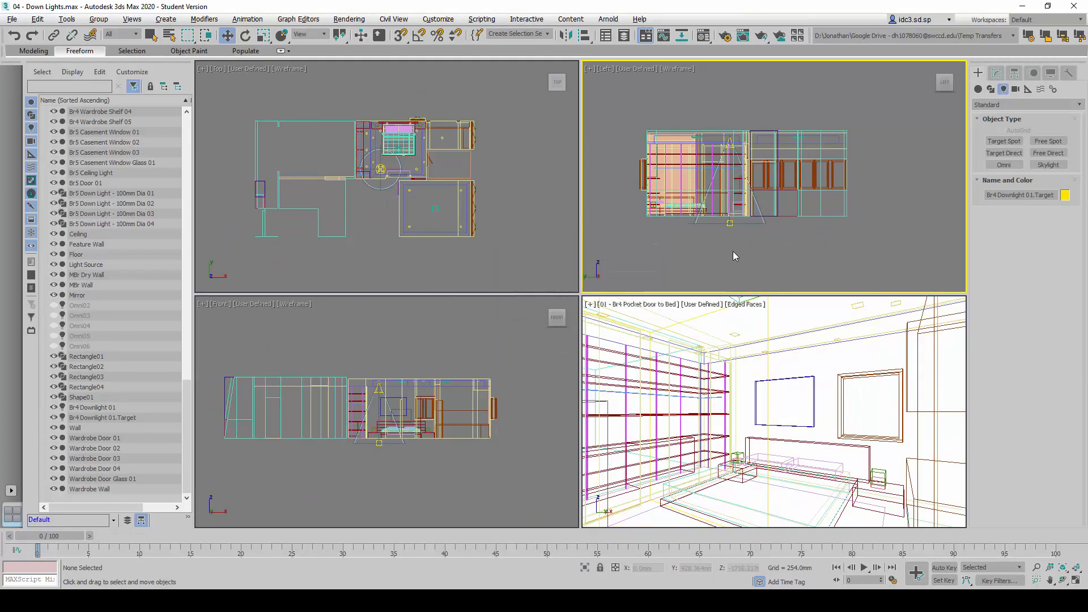
Examine the placement of Br4 Downlight 01 and its target below the floor line in the Left view
{"action": "scroll", "coordinate": [759, 225], "scroll_direction": "up", "scroll_amount": 3}
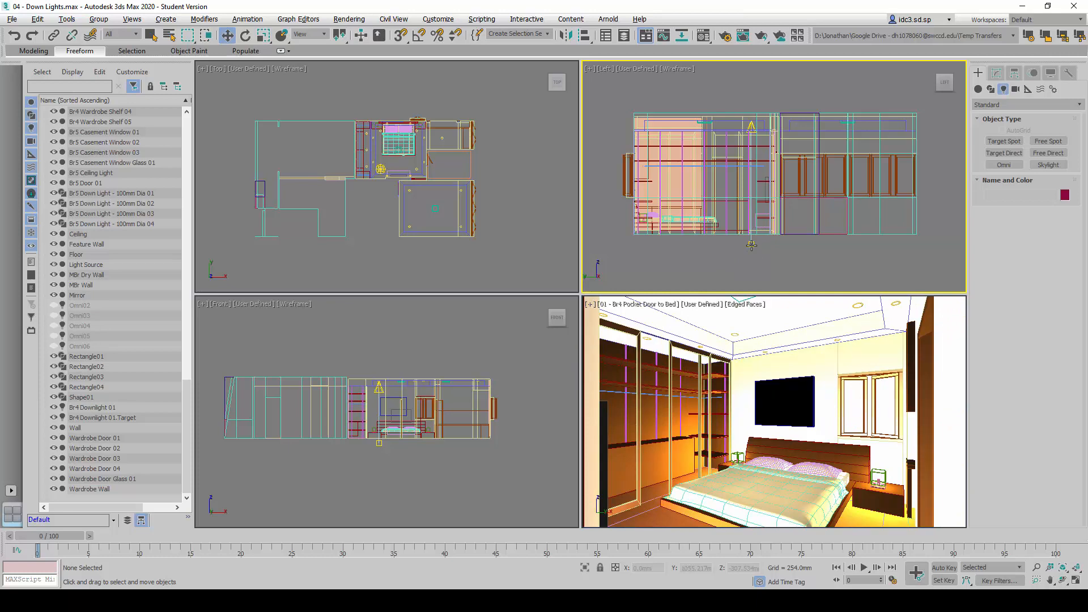
{"action": "left_click", "coordinate": [751, 244]}
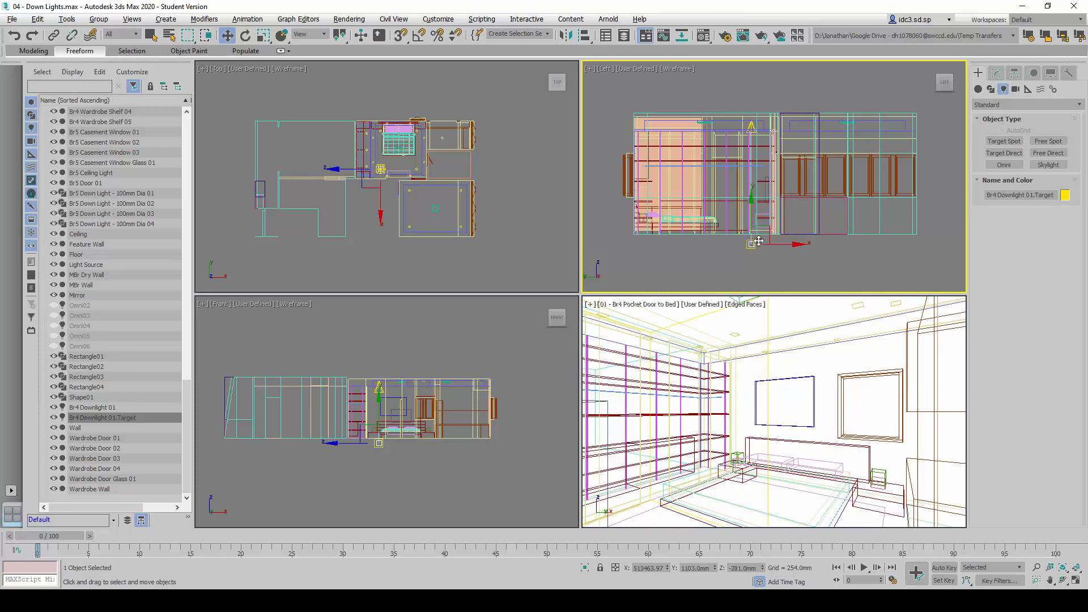
{"action": "left_click", "coordinate": [742, 257]}
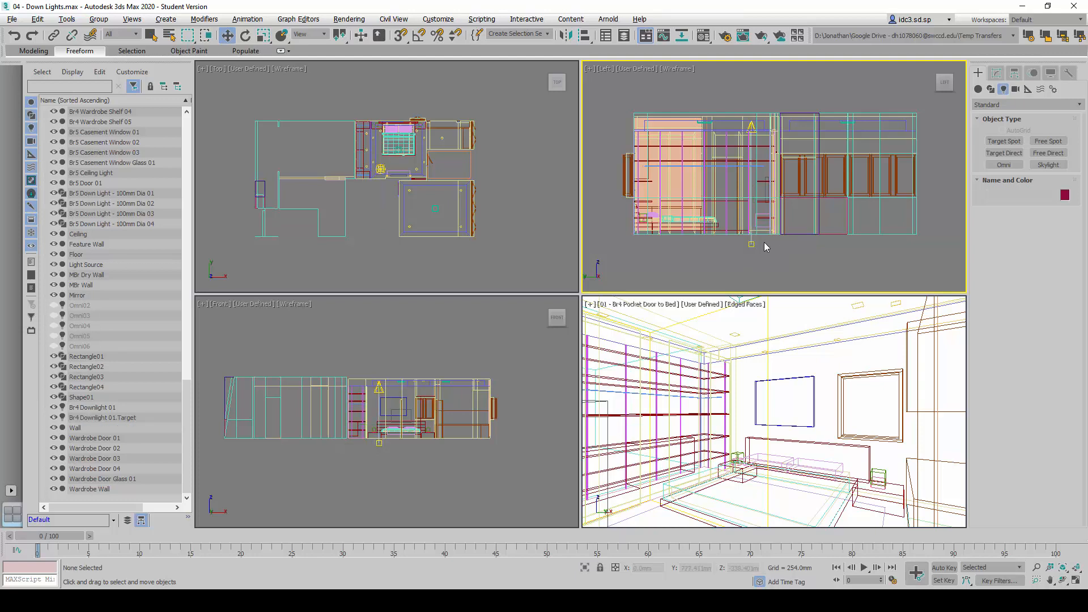
{"action": "scroll", "coordinate": [765, 246], "scroll_direction": "up", "scroll_amount": 3}
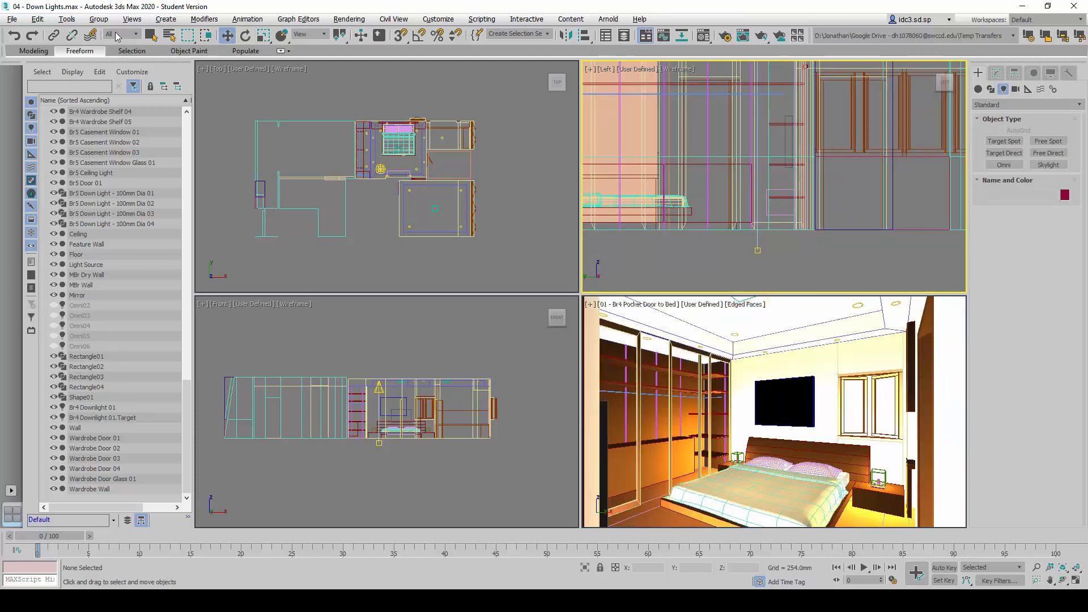
{"action": "left_click", "coordinate": [757, 249]}
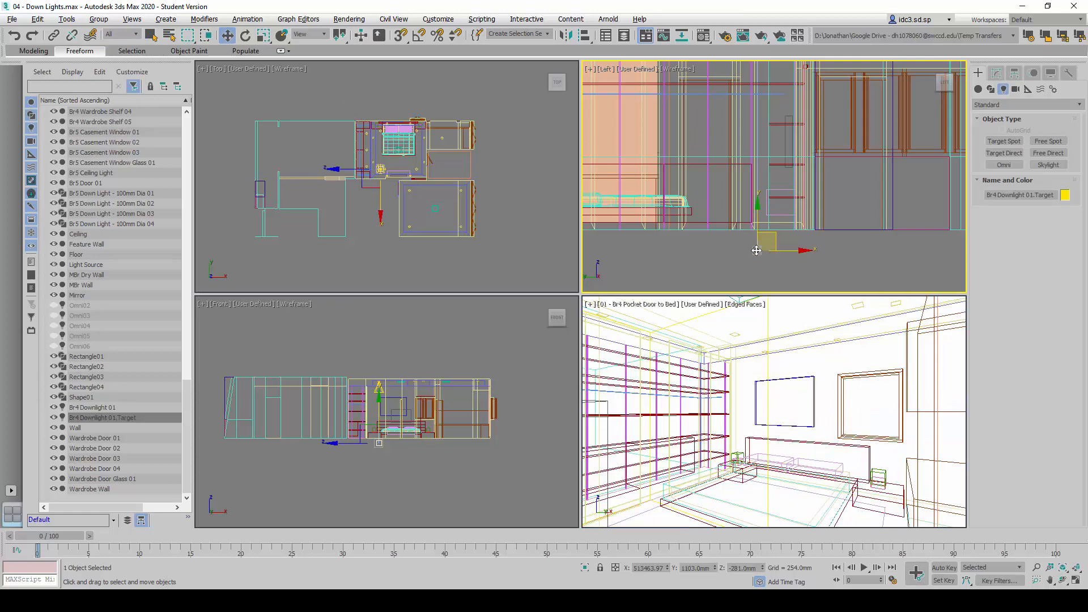
{"action": "left_click", "coordinate": [798, 262]}
{"action": "left_click", "coordinate": [757, 250]}
{"action": "scroll", "coordinate": [827, 277], "scroll_direction": "down", "scroll_amount": 3}
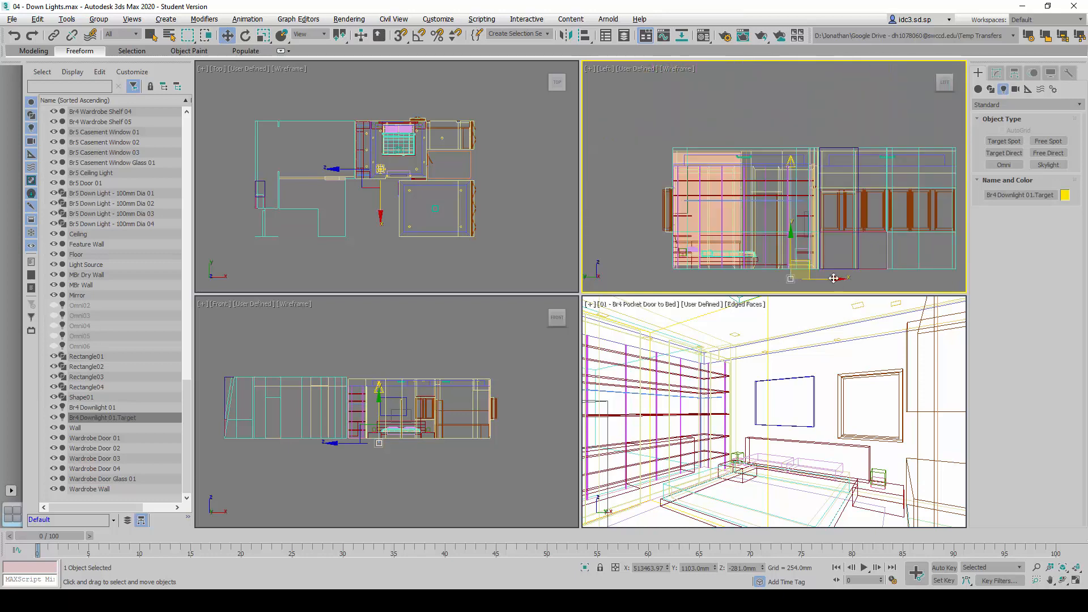
{"action": "scroll", "coordinate": [773, 192], "scroll_direction": "up", "scroll_amount": 3}
{"action": "scroll", "coordinate": [773, 187], "scroll_direction": "down", "scroll_amount": 4}
{"action": "scroll", "coordinate": [773, 165], "scroll_direction": "up", "scroll_amount": 4}
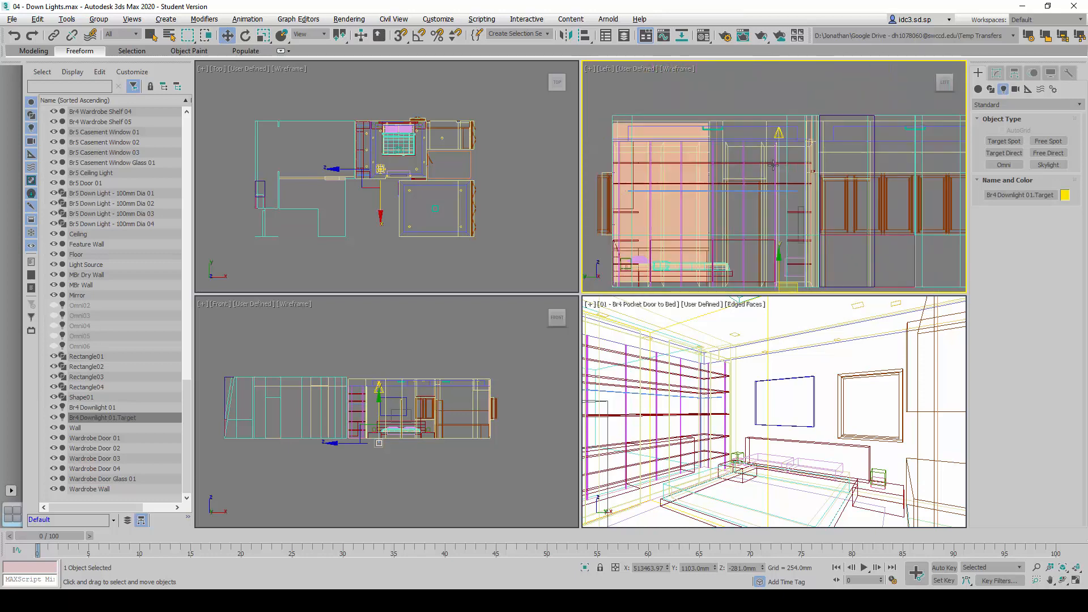
{"action": "scroll", "coordinate": [780, 176], "scroll_direction": "down", "scroll_amount": 2}
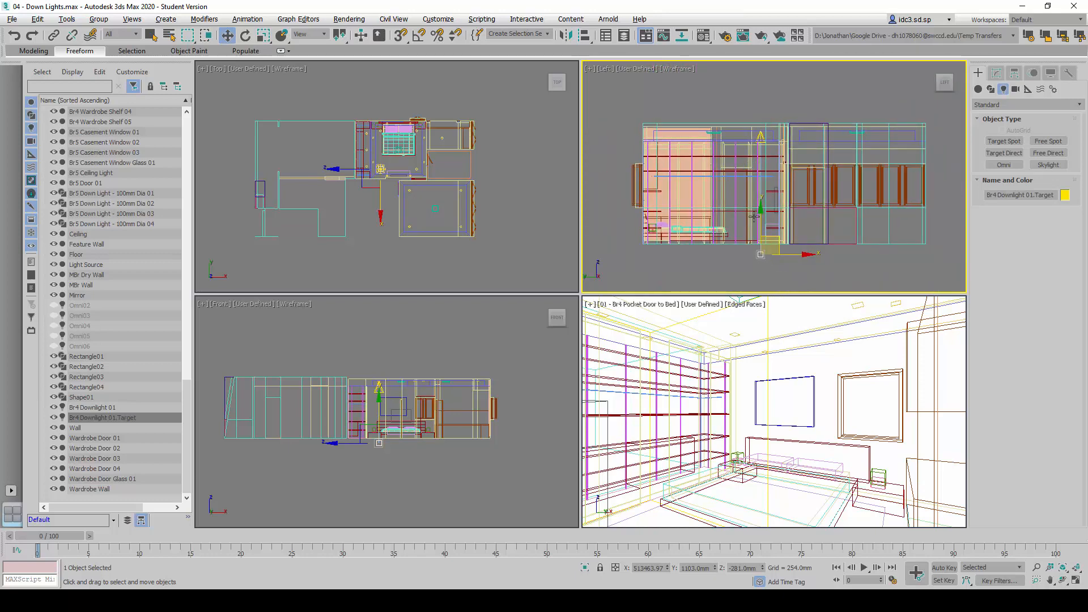
{"action": "left_click", "coordinate": [686, 92]}
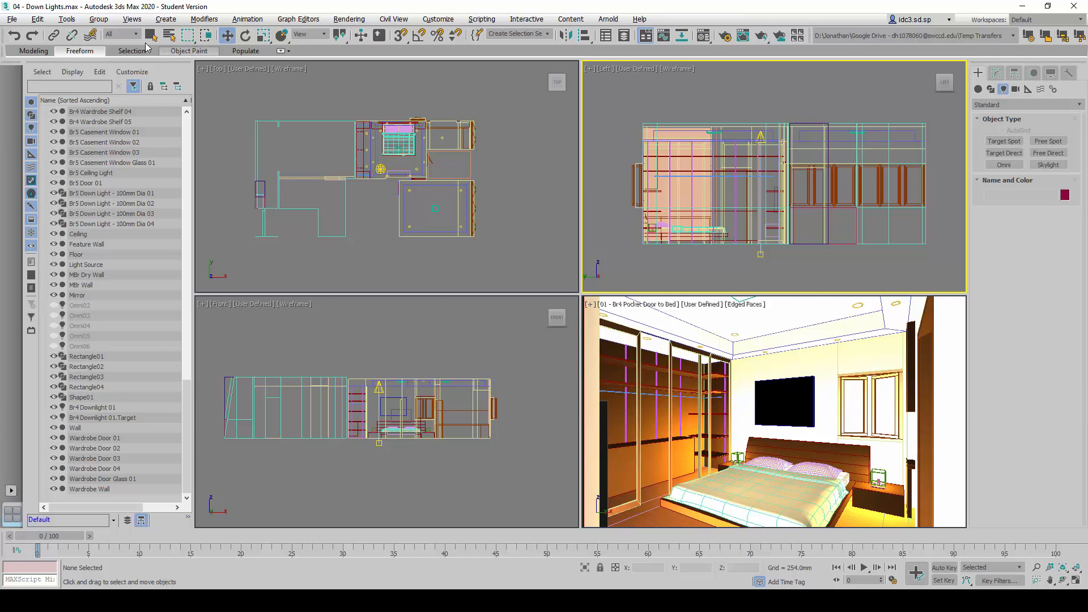
Restrict the selection filter to Lights
{"action": "left_click", "coordinate": [129, 35]}
{"action": "left_click", "coordinate": [129, 36]}
{"action": "left_click", "coordinate": [136, 37]}
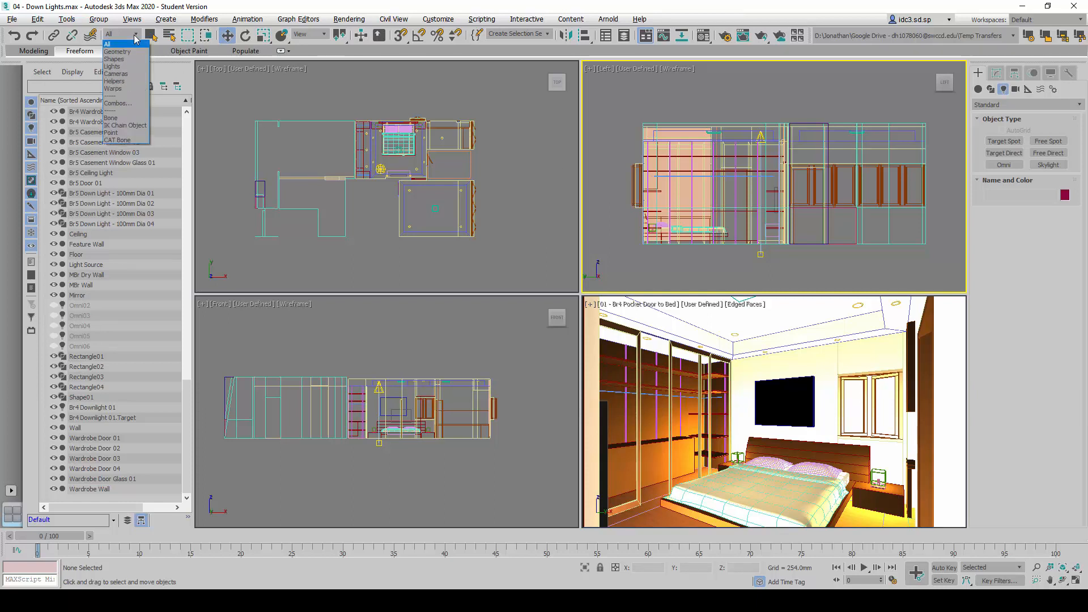
{"action": "left_click", "coordinate": [136, 66]}
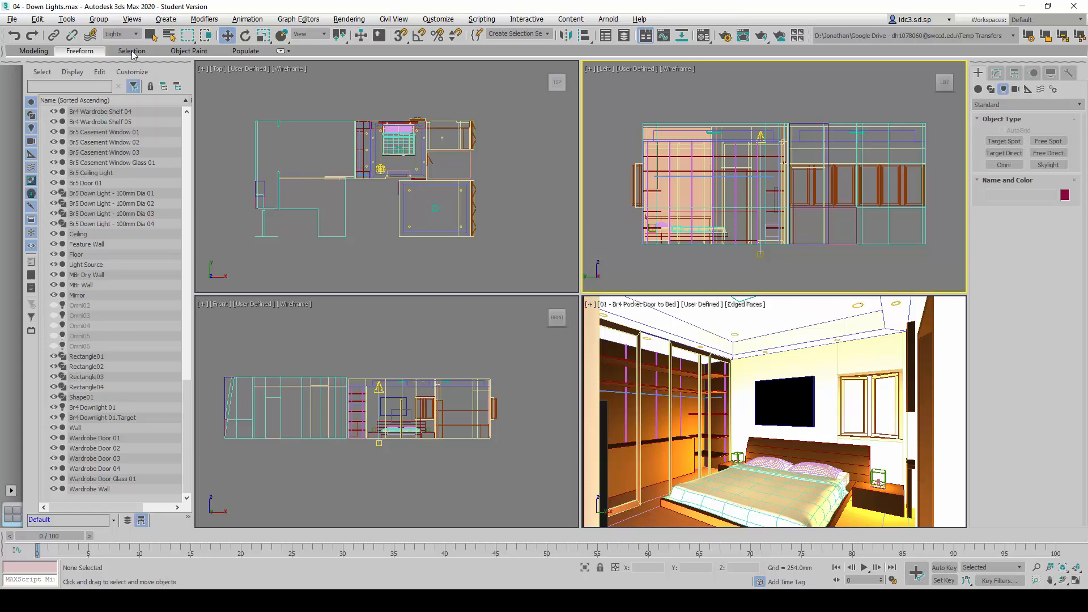
Check the downlight's location in the Top view, select Br4 Downlight 01 and turn on its shadows in the general parameters
{"action": "left_click", "coordinate": [511, 215]}
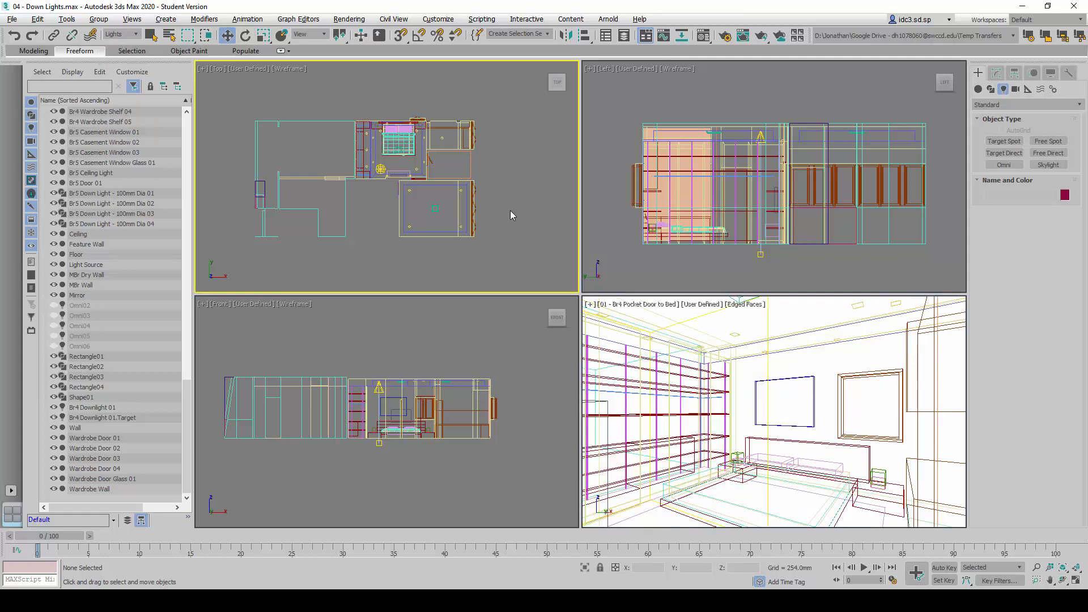
{"action": "key", "text": "alt+w"}
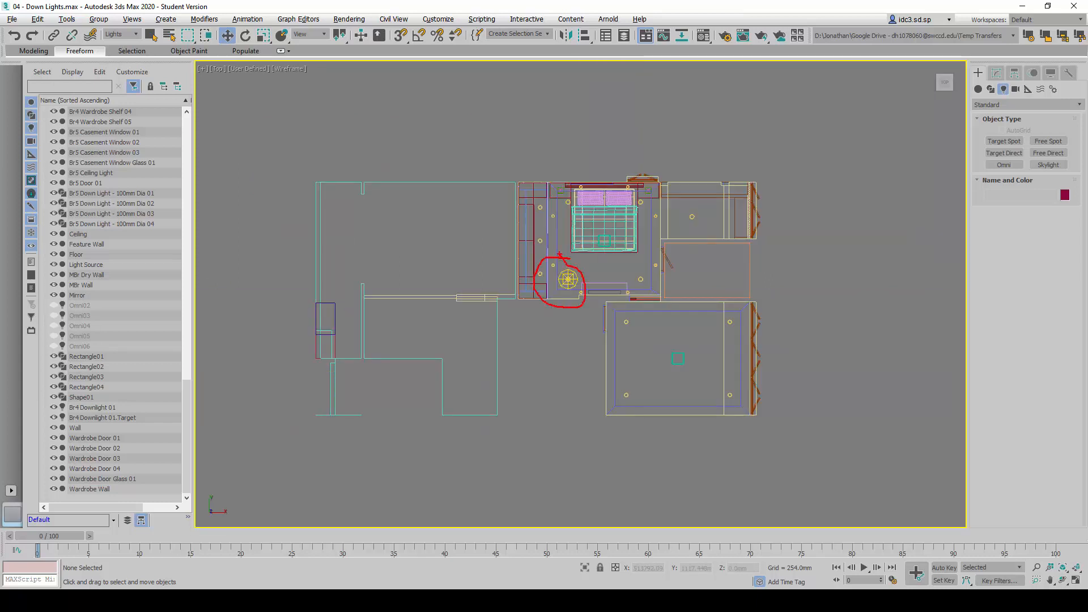
{"action": "key", "text": "alt+w"}
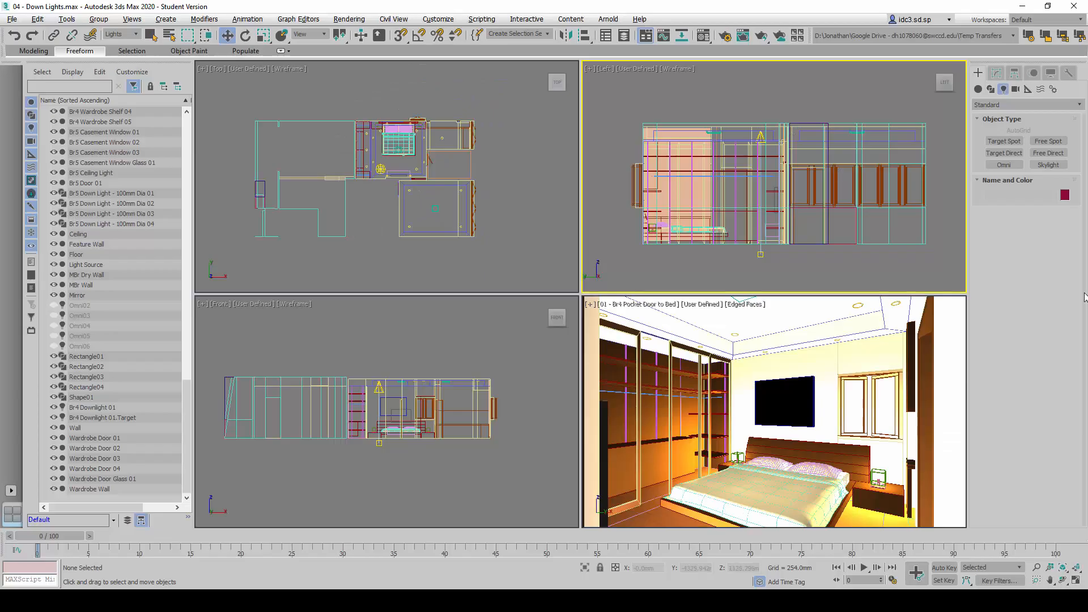
{"action": "left_click", "coordinate": [786, 96]}
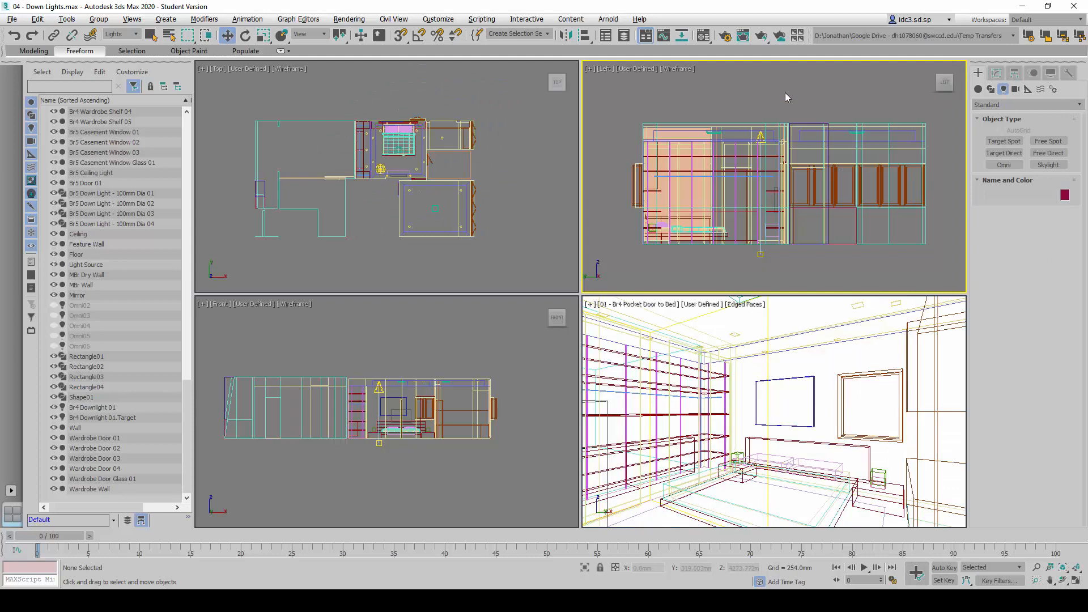
{"action": "left_click", "coordinate": [761, 136]}
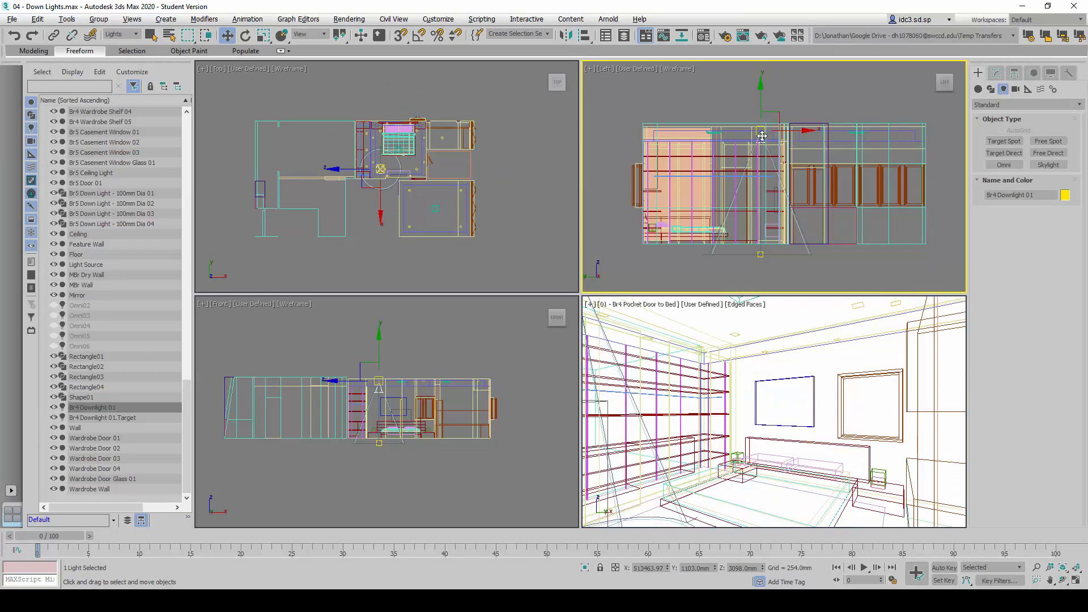
{"action": "left_click", "coordinate": [996, 74]}
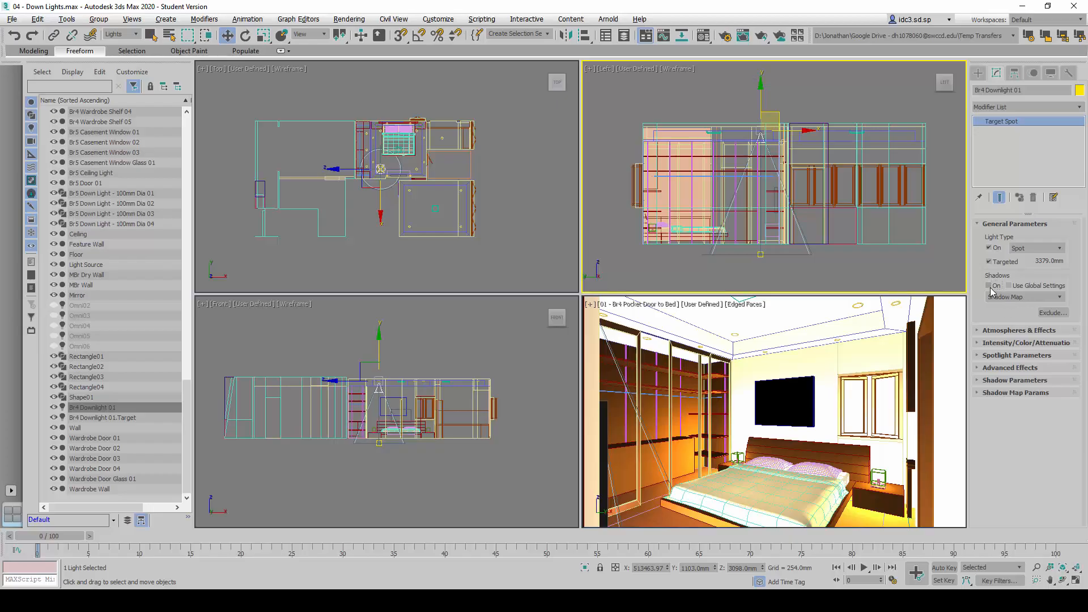
{"action": "left_click", "coordinate": [990, 287]}
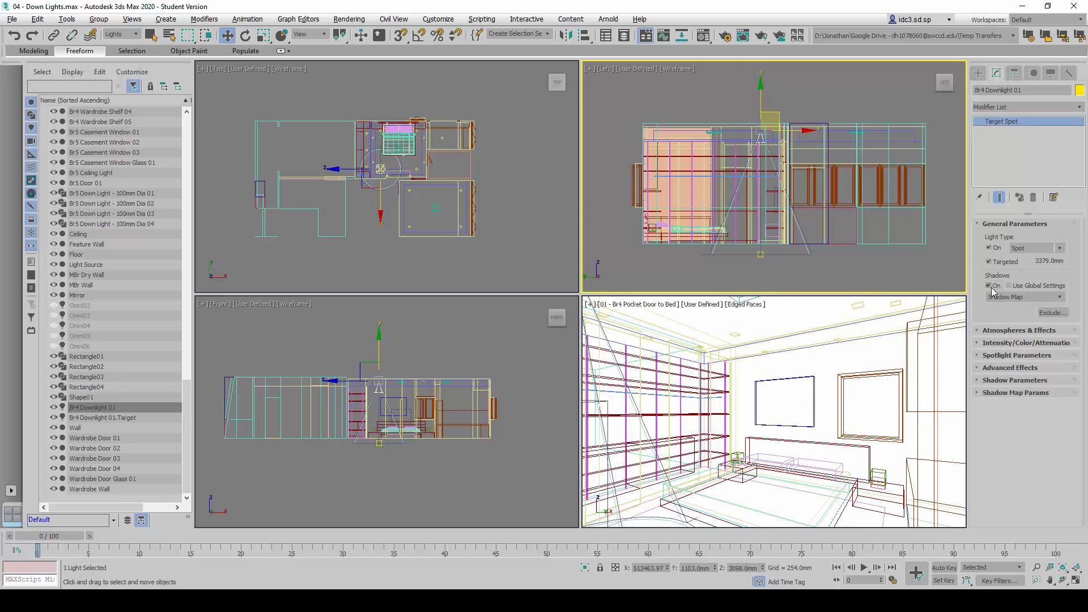
{"action": "left_click", "coordinate": [1019, 223]}
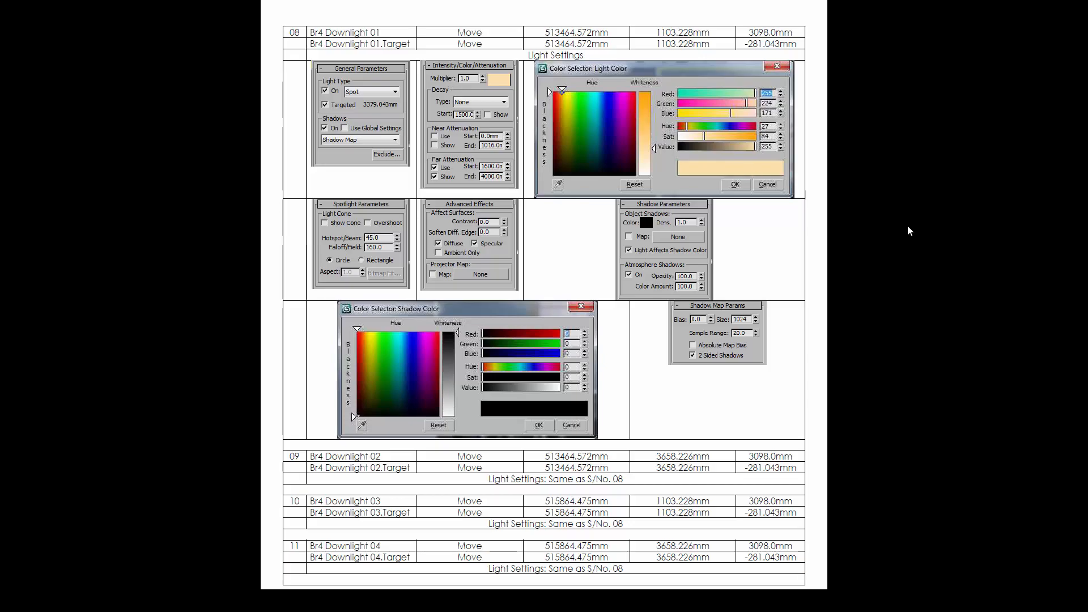
Set the light color of Br4 Downlight 01 to RGB 255, 224, 171, as given on the reference sheet
{"action": "key", "text": "alt+Tab"}
{"action": "left_click", "coordinate": [1033, 249]}
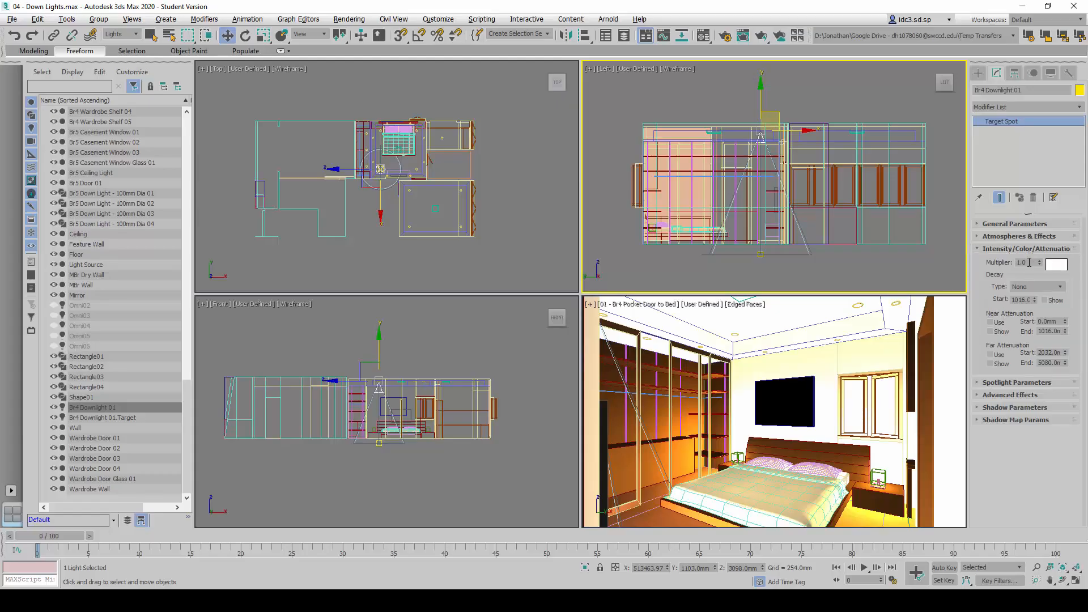
{"action": "double_click", "coordinate": [1030, 263]}
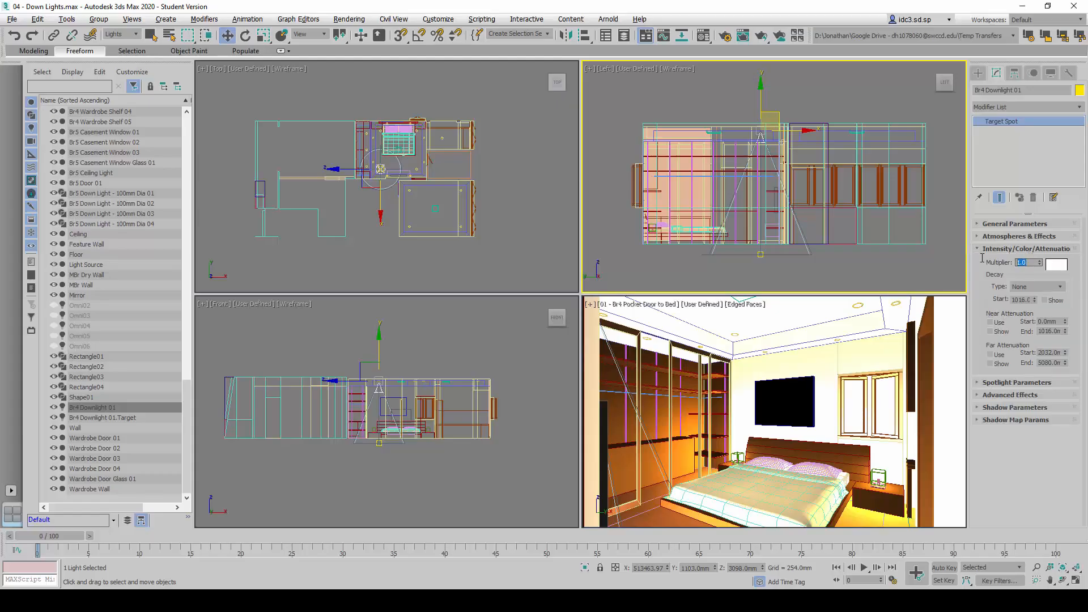
{"action": "left_click", "coordinate": [1056, 268]}
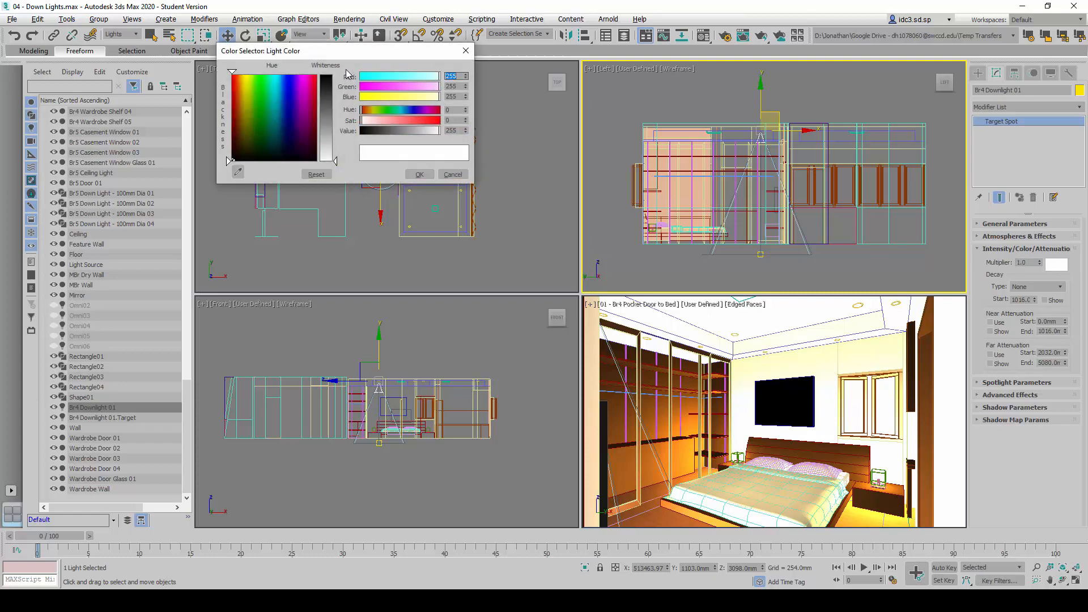
{"action": "left_click_drag", "start_coordinate": [340, 50], "coordinate": [567, 194]}
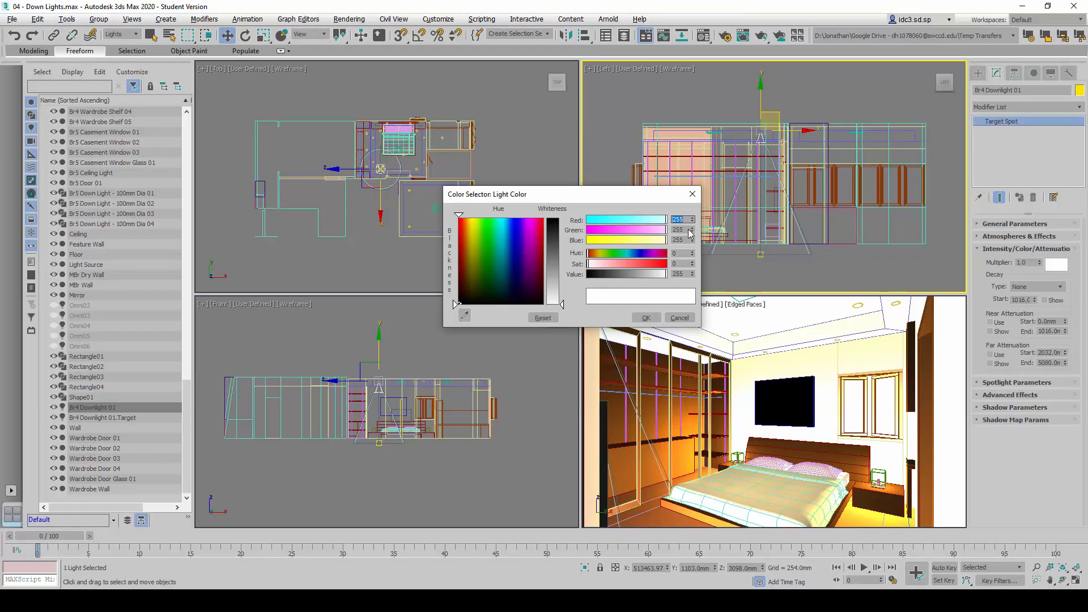
{"action": "key", "text": "Tab"}
{"action": "type", "text": "224"}
{"action": "key", "text": "Tab"}
{"action": "type", "text": "171"}
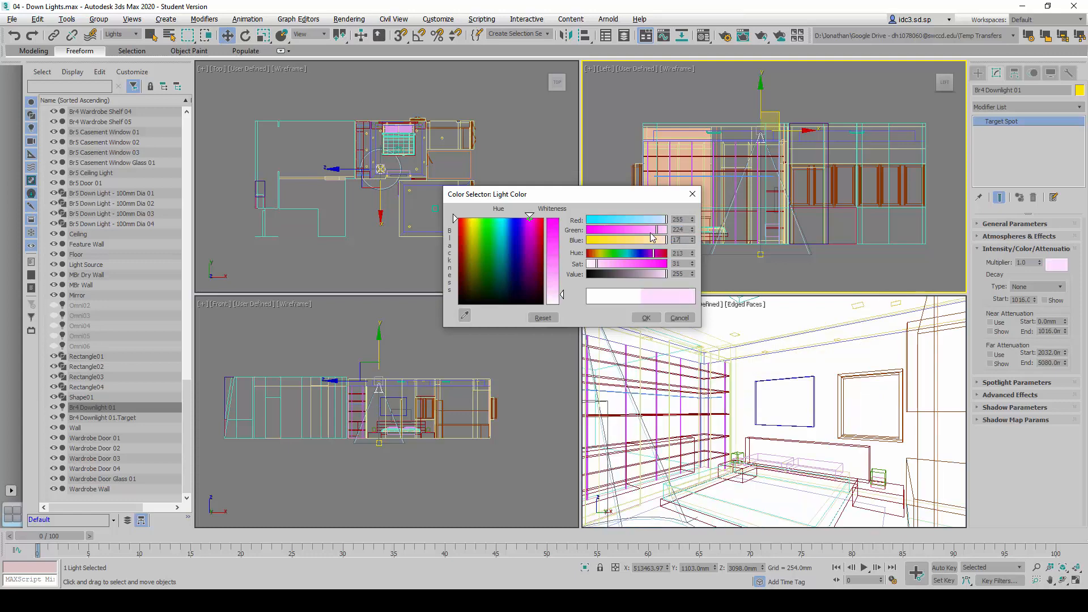
{"action": "key", "text": "Return"}
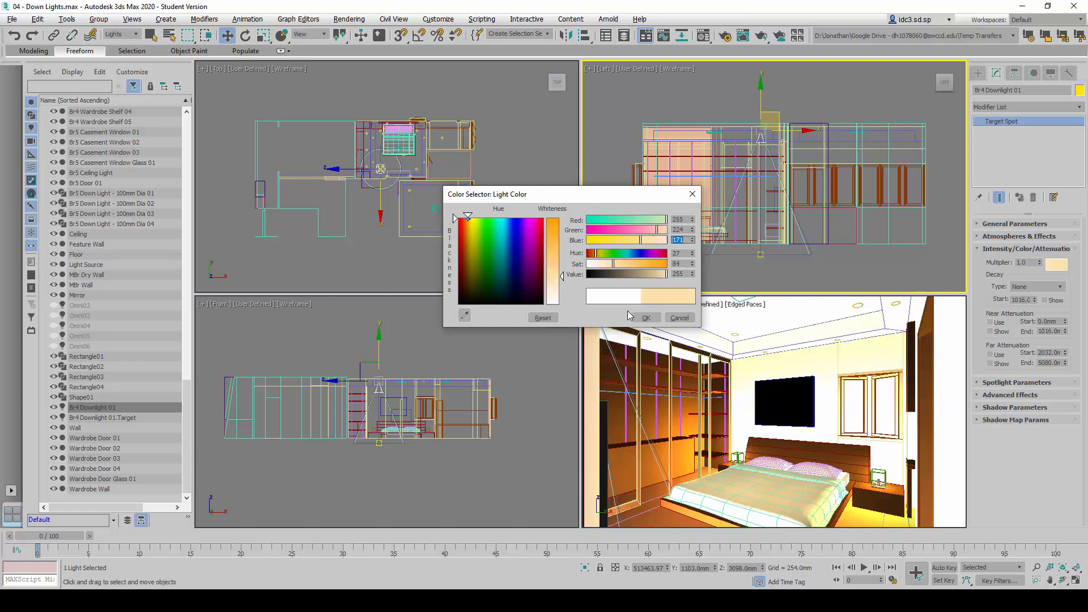
{"action": "left_click", "coordinate": [646, 318]}
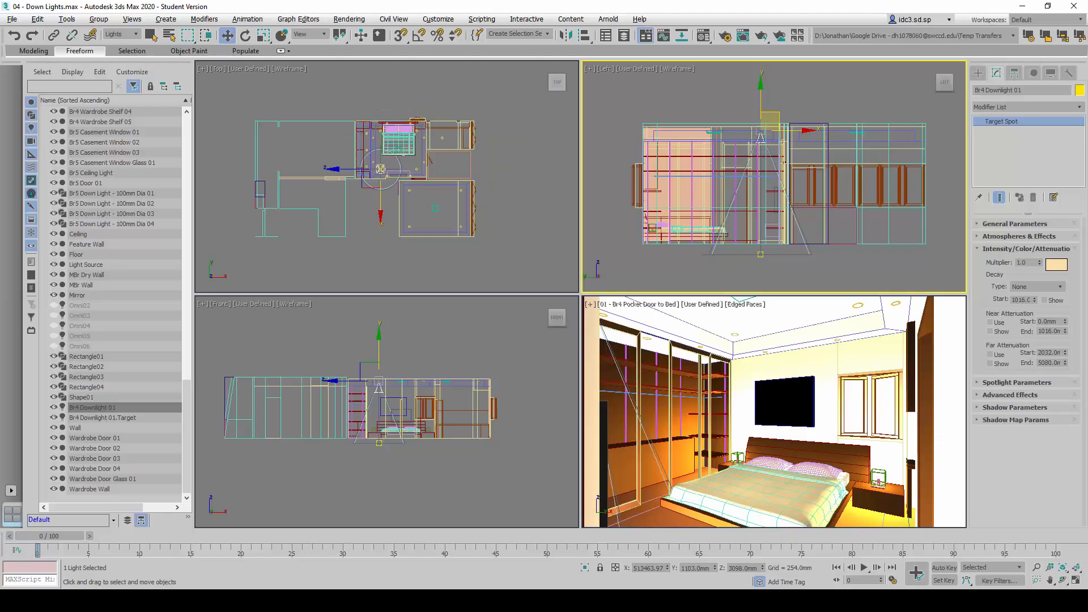
Set the decay start distance of Br4 Downlight 01 to 1500 mm
{"action": "double_click", "coordinate": [1024, 301]}
{"action": "type", "text": "1500"}
{"action": "key", "text": "Return"}
Enable use and display of the downlight's far attenuation, with a start of 1600 mm and an end of 4000 mm
{"action": "left_click", "coordinate": [991, 354]}
{"action": "left_click", "coordinate": [999, 364]}
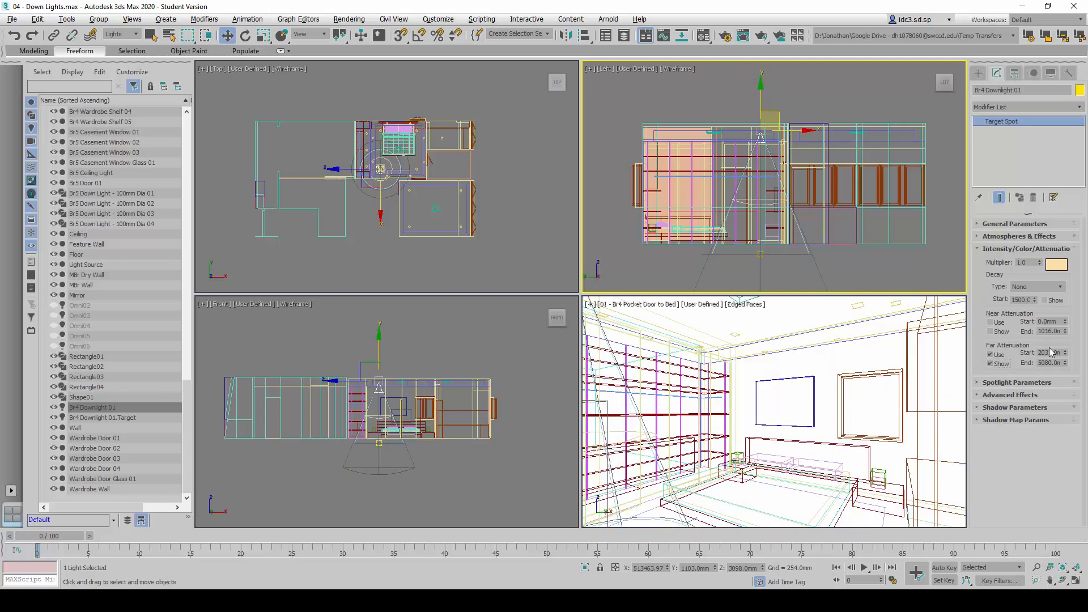
{"action": "double_click", "coordinate": [1049, 352]}
{"action": "type", "text": "1600"}
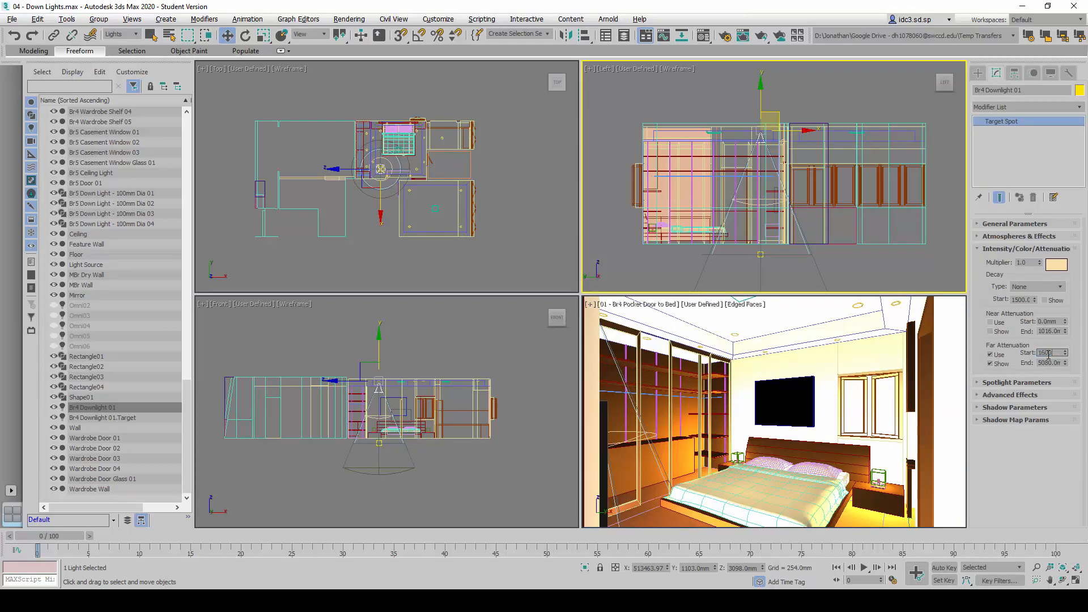
{"action": "key", "text": "Tab"}
{"action": "type", "text": "4000"}
{"action": "key", "text": "Return"}
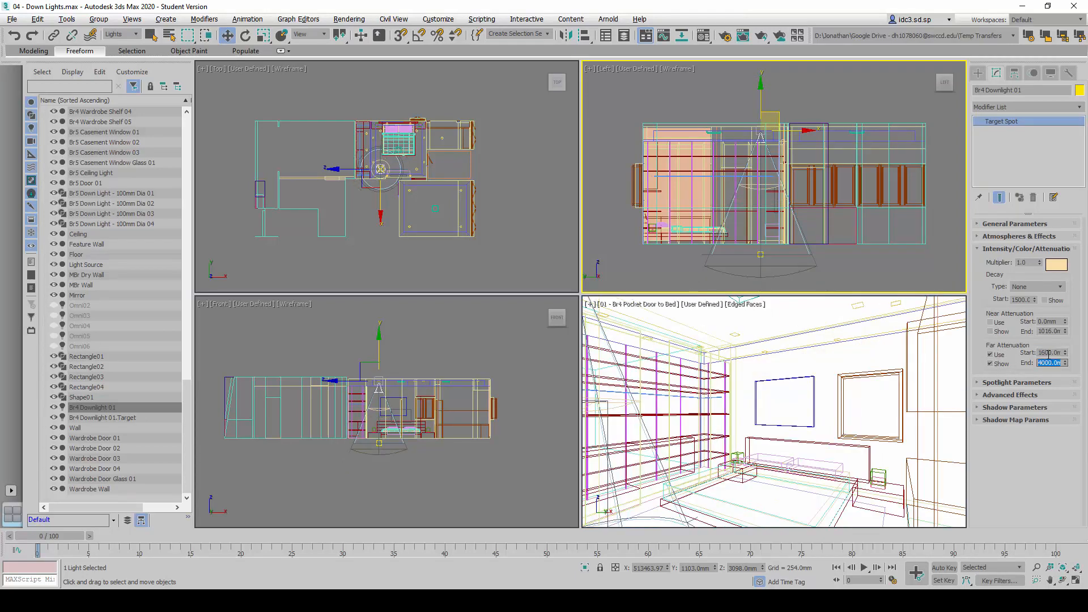
{"action": "left_click", "coordinate": [1023, 250]}
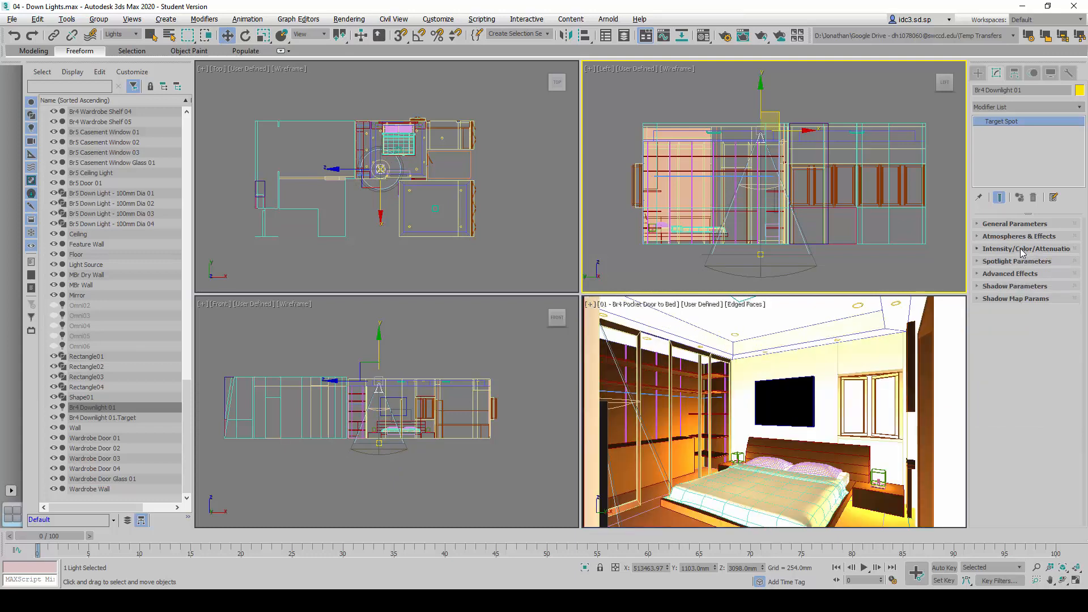
Set the spotlight cone of Br4 Downlight 01 to a hotspot of 45 and a falloff of 160, following the reference sheet
{"action": "left_click", "coordinate": [1033, 262]}
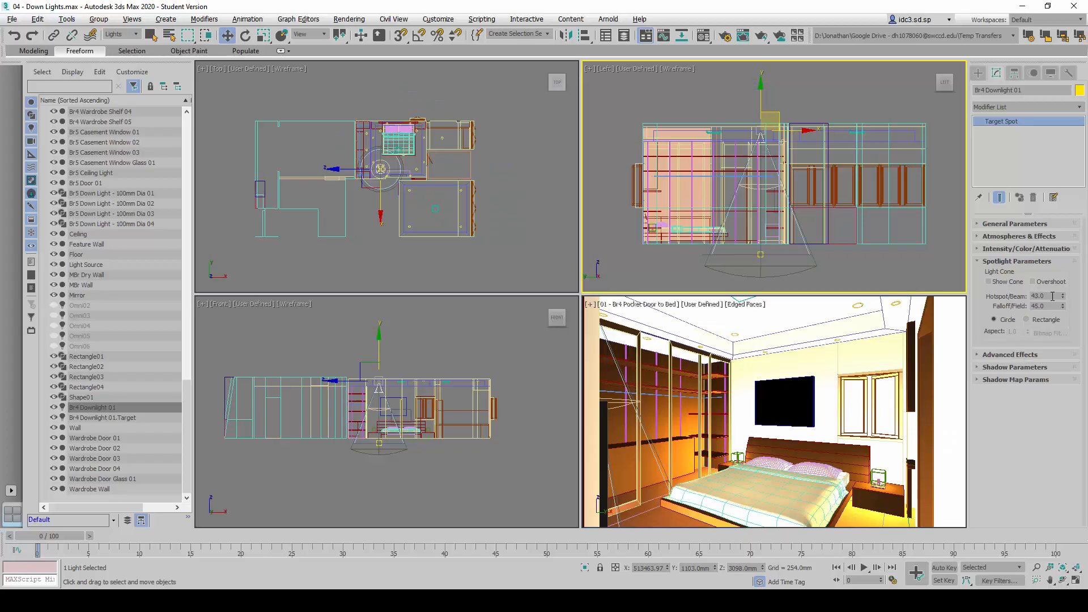
{"action": "double_click", "coordinate": [1053, 296]}
{"action": "type", "text": "45"}
{"action": "key", "text": "Return"}
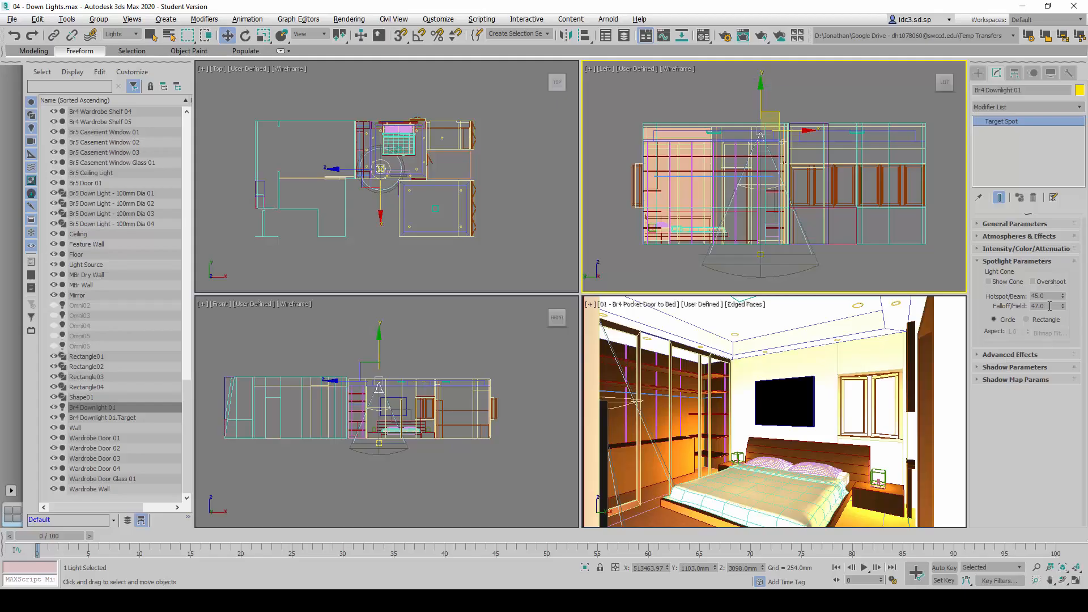
{"action": "double_click", "coordinate": [1042, 306]}
{"action": "type", "text": "160"}
{"action": "key", "text": "Return"}
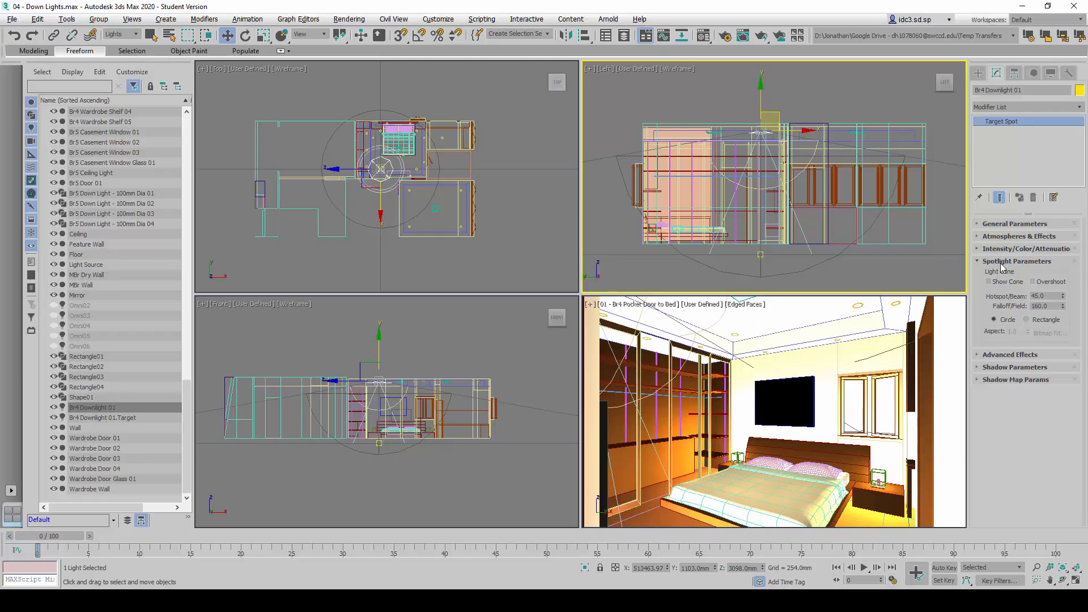
{"action": "left_click", "coordinate": [1002, 265]}
Compare the downlight's Advanced Effects settings with the reference sheet
{"action": "left_click", "coordinate": [1015, 277]}
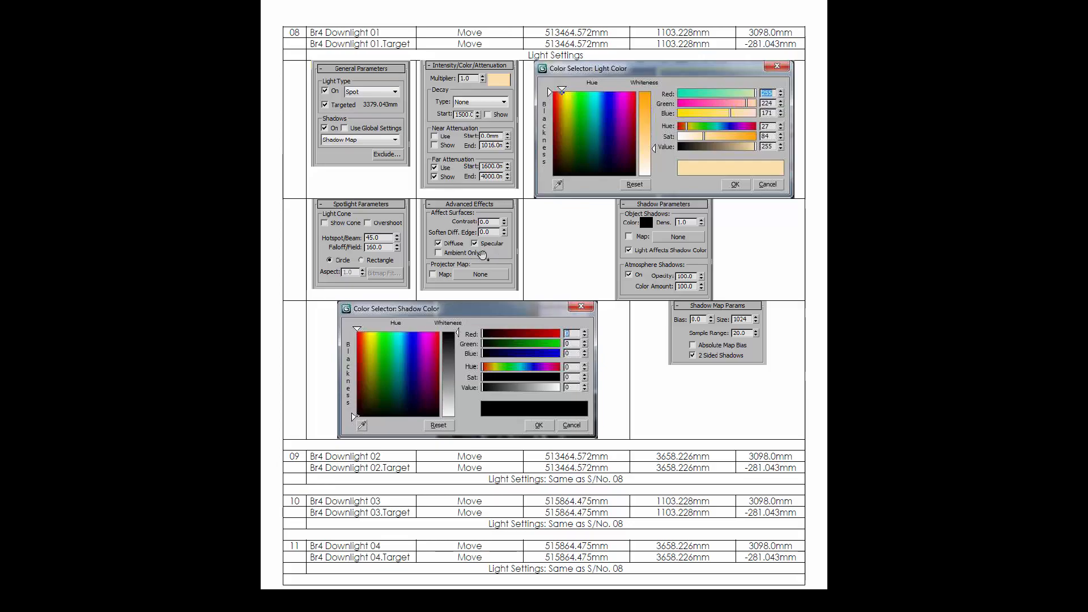
{"action": "key", "text": "alt+Tab"}
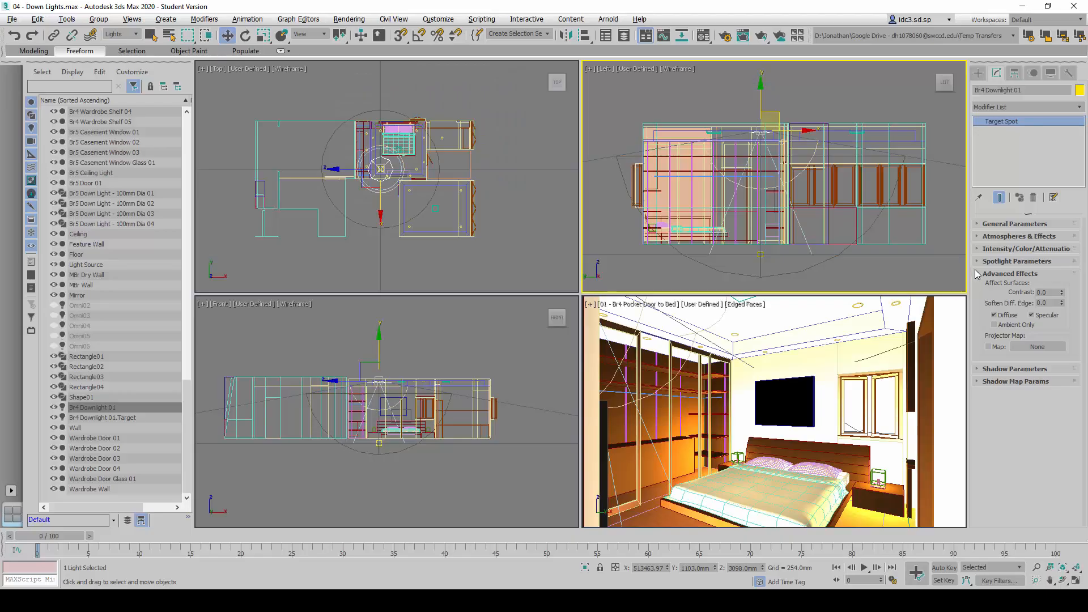
{"action": "left_click", "coordinate": [1020, 274]}
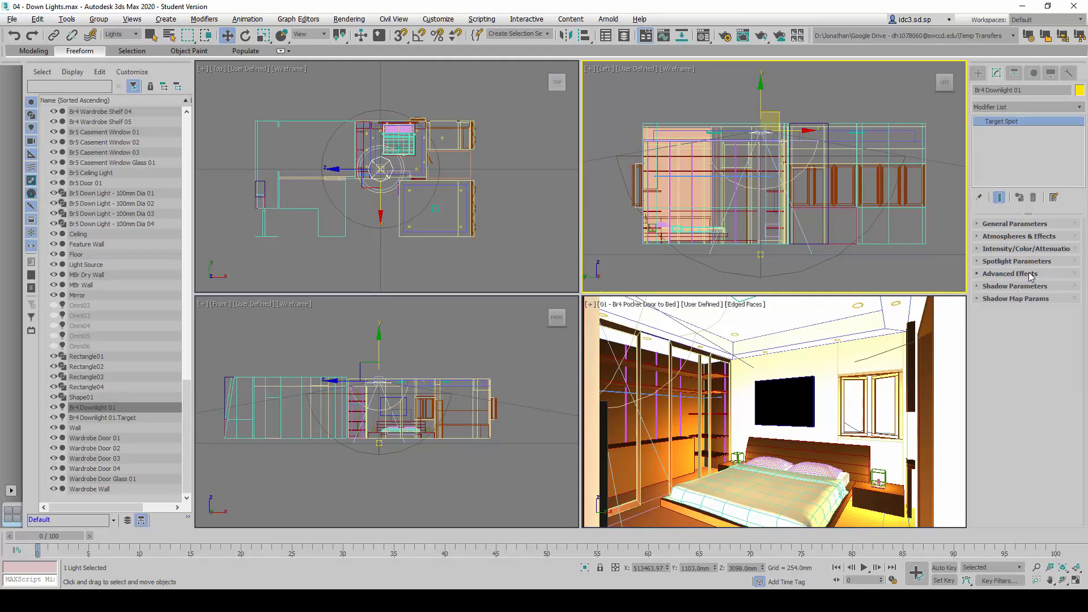
Check that the downlight's shadow color is black (RGB 0, 0, 0), and enable Light Affects Shadow Color and atmosphere shadows
{"action": "left_click", "coordinate": [1022, 288]}
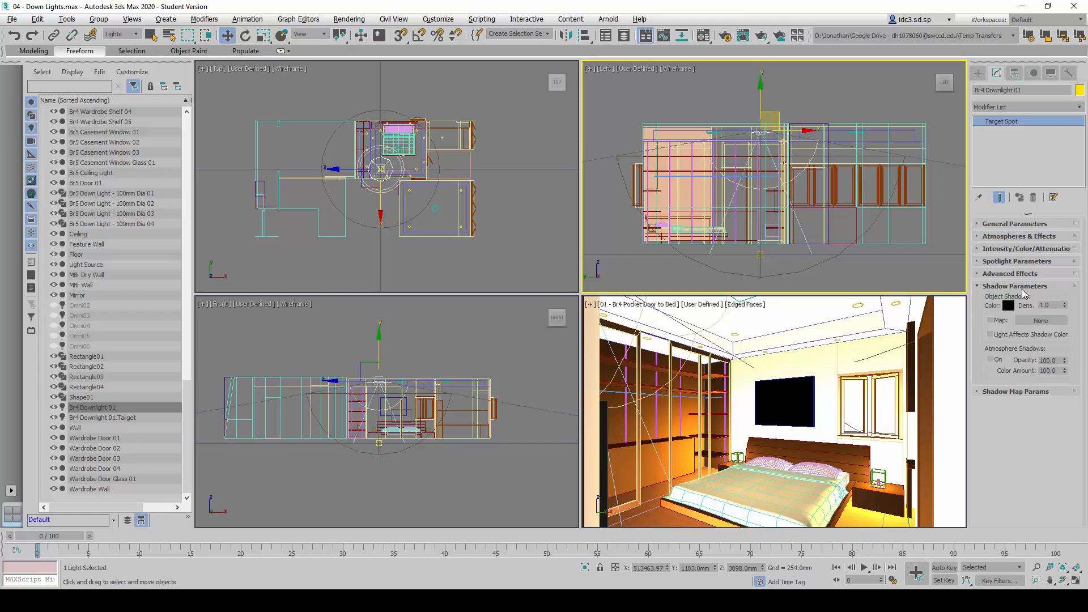
{"action": "key", "text": "alt+Tab"}
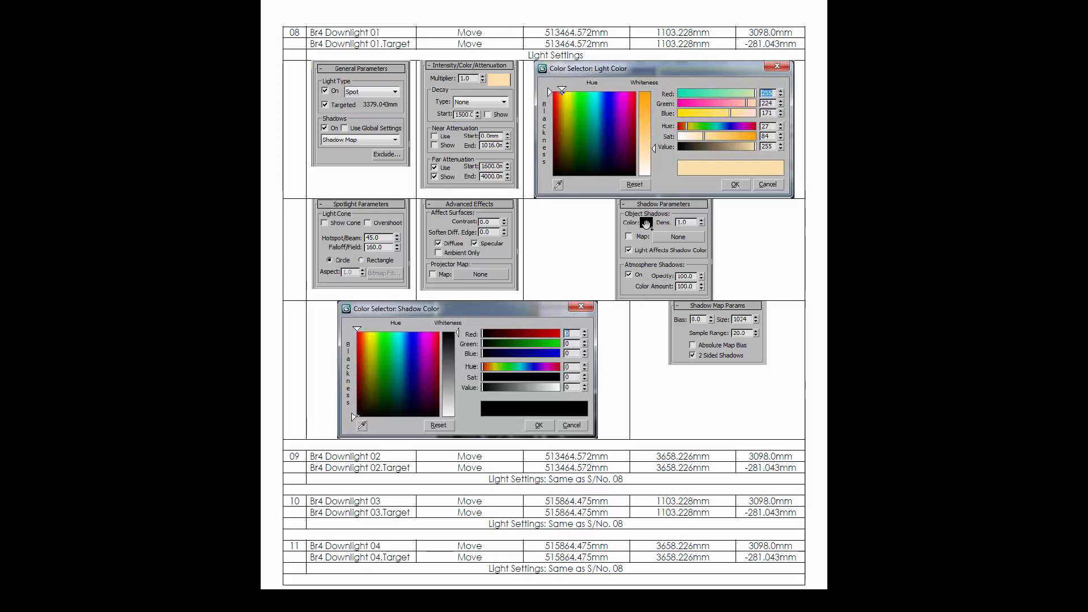
{"action": "key", "text": "alt+Tab"}
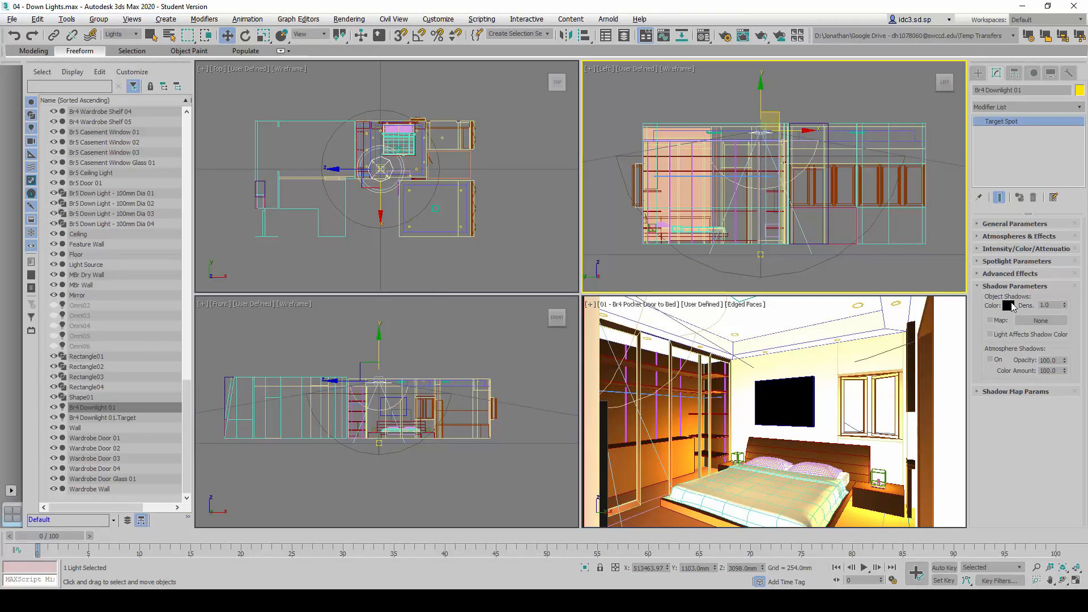
{"action": "left_click", "coordinate": [1010, 305]}
{"action": "key", "text": "Tab"}
{"action": "key", "text": "Tab"}
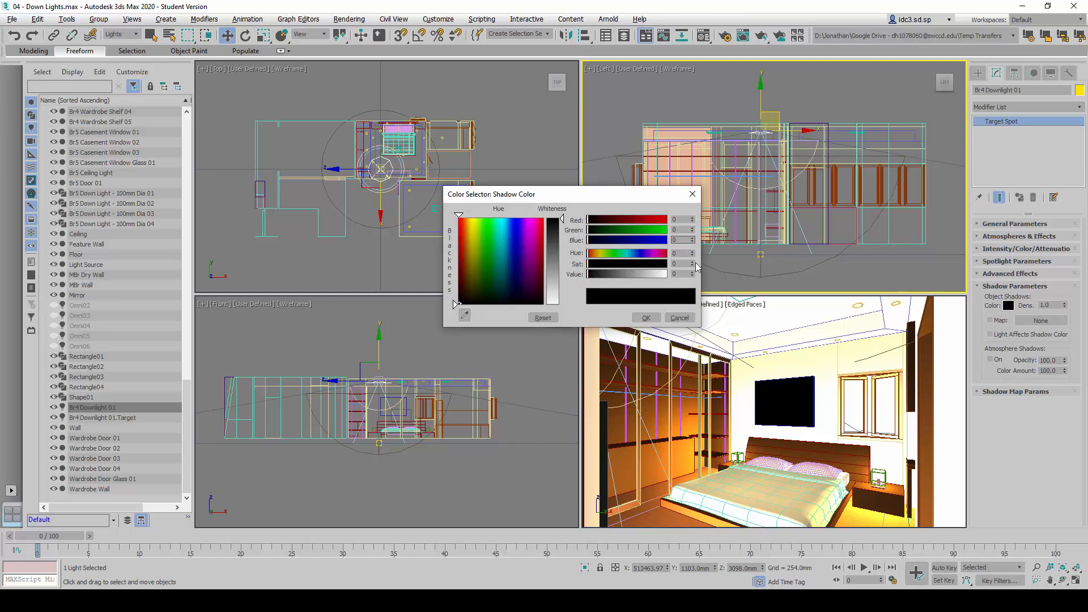
{"action": "left_click_drag", "start_coordinate": [647, 204], "coordinate": [652, 216]}
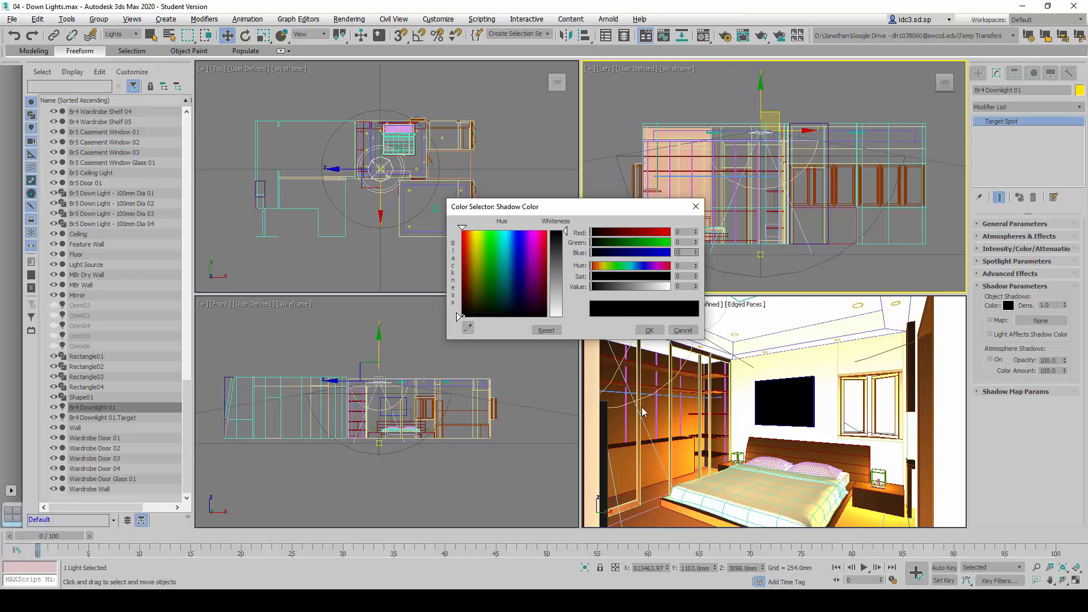
{"action": "left_click", "coordinate": [650, 330]}
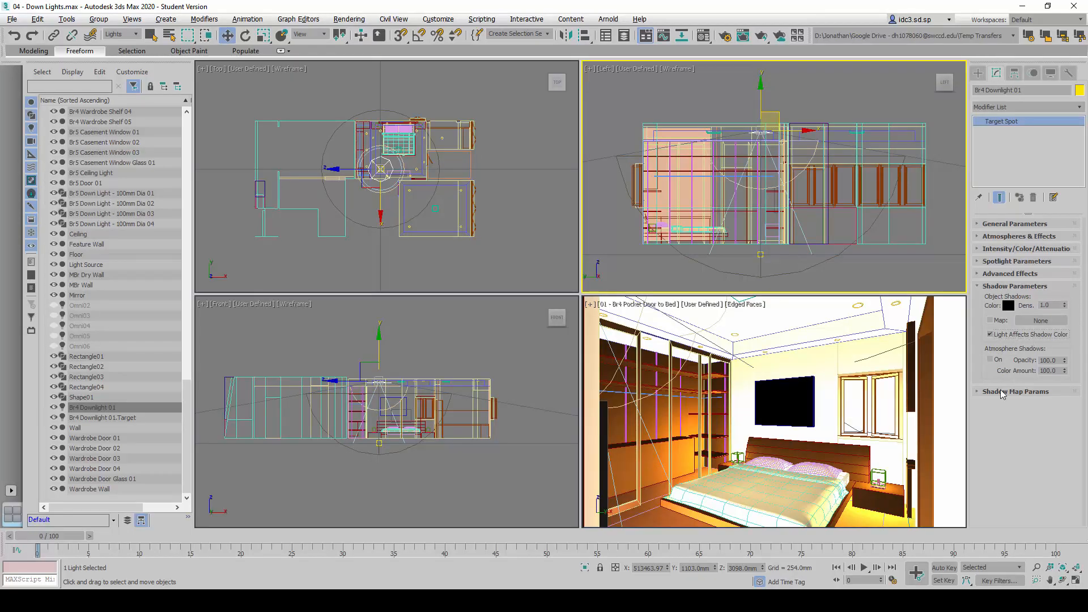
{"action": "left_click", "coordinate": [996, 361]}
{"action": "left_click", "coordinate": [1024, 286]}
Set the downlight's shadow map bias to 0, size to 1024 and sample range to 20, and enable 2 Sided Shadows
{"action": "left_click", "coordinate": [1029, 299]}
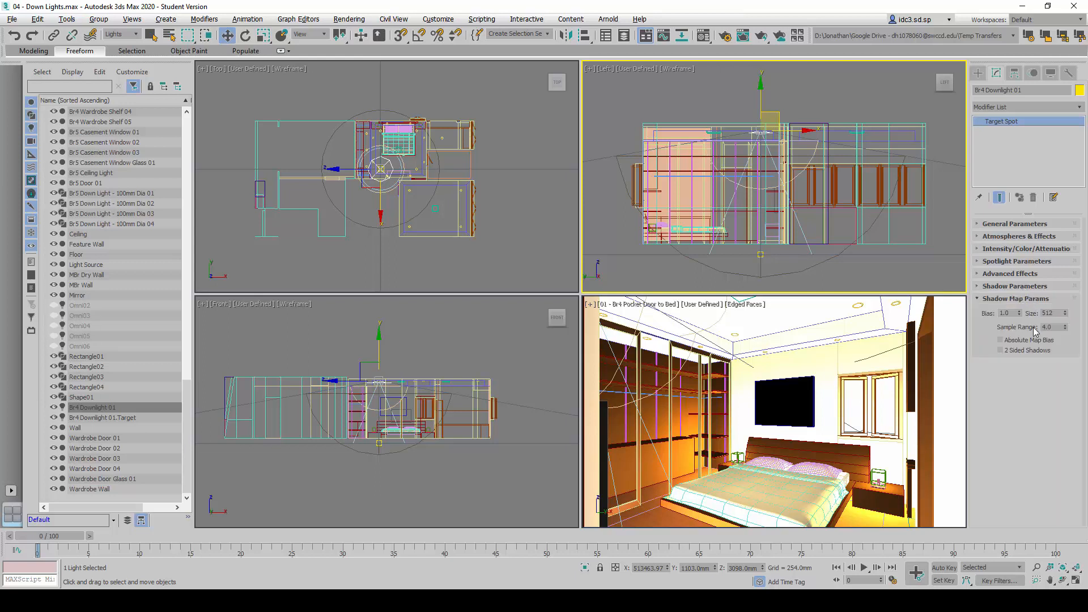
{"action": "double_click", "coordinate": [1007, 313]}
{"action": "type", "text": "0"}
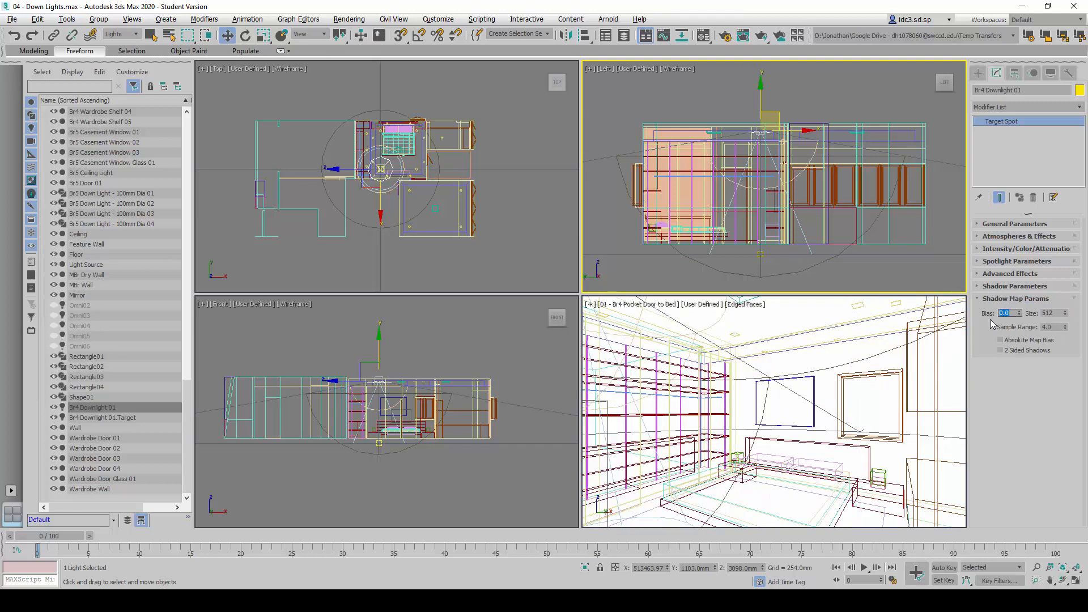
{"action": "key", "text": "alt+Tab"}
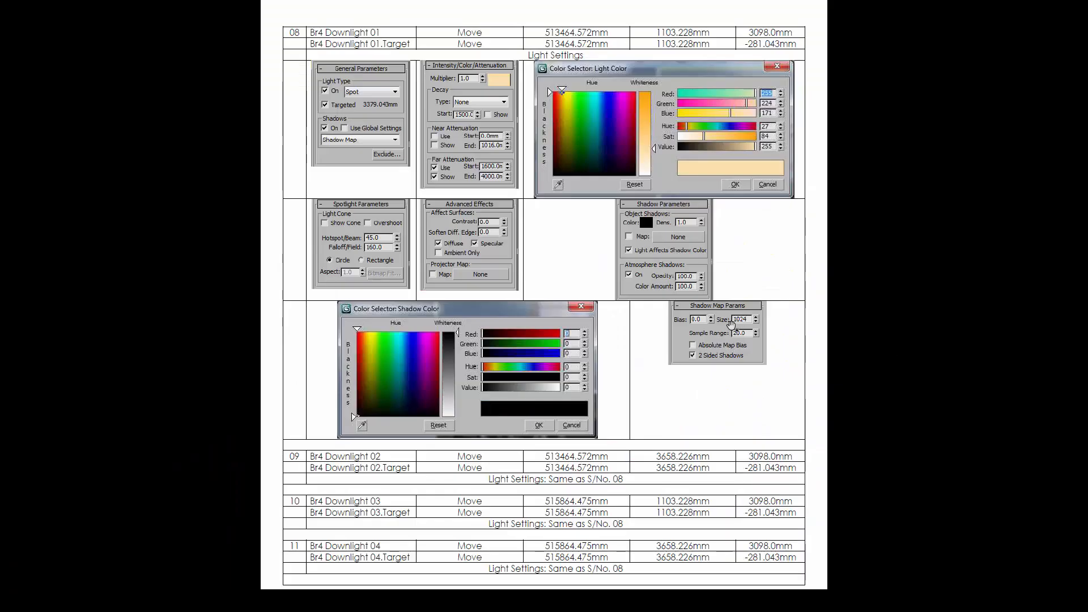
{"action": "key", "text": "alt+Tab"}
{"action": "double_click", "coordinate": [1040, 314]}
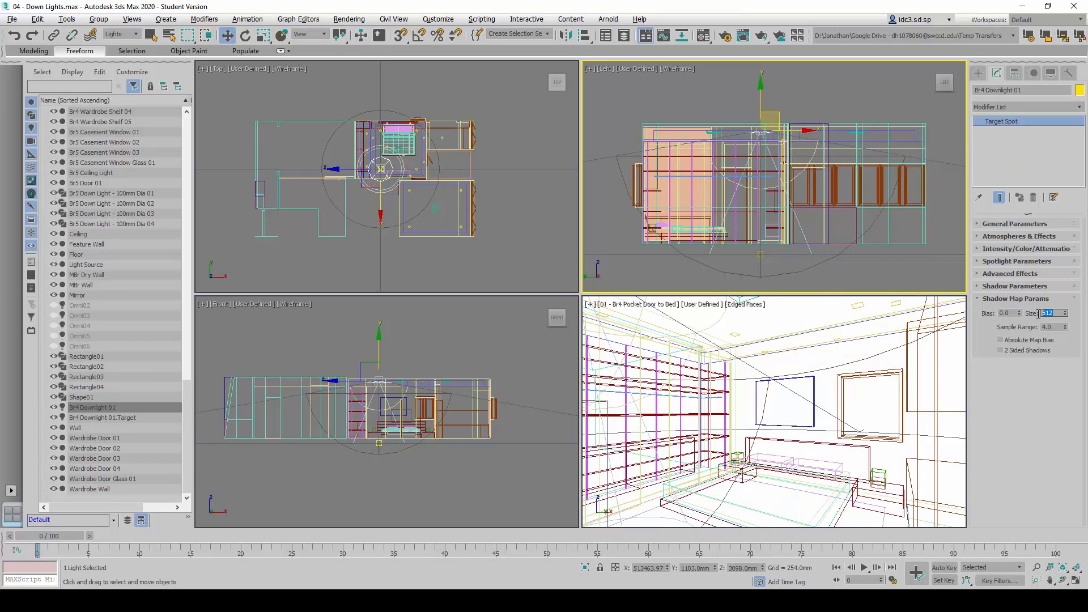
{"action": "key", "text": "Tab"}
{"action": "left_click", "coordinate": [1016, 350]}
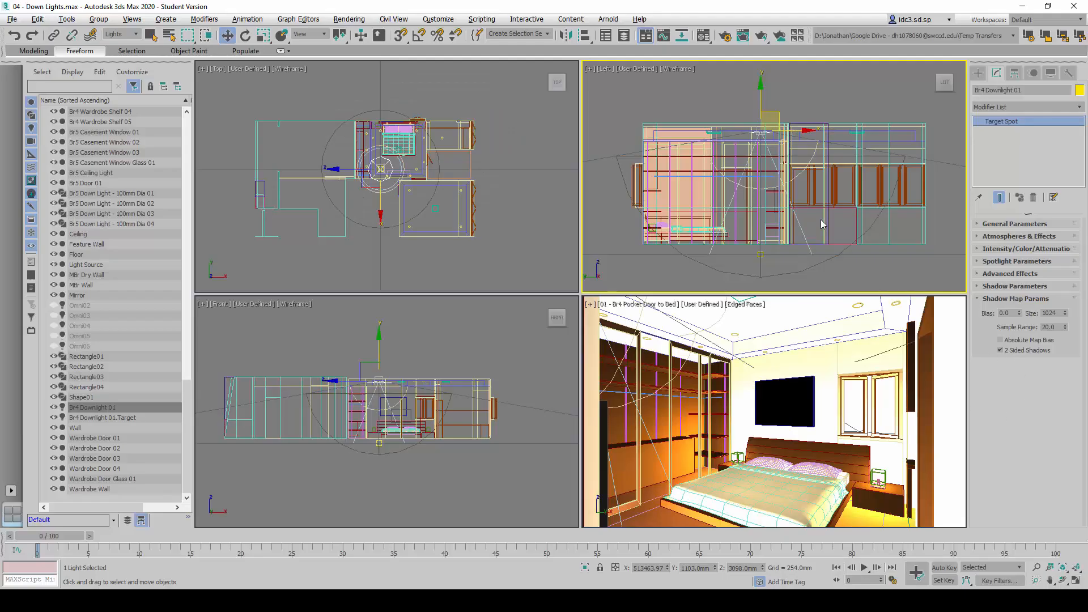
Examine the enlarged Top view and trace the route from Br4 Downlight 01 to the other three downlight positions around the bed
{"action": "middle_click_drag", "start_coordinate": [363, 159], "coordinate": [334, 177]}
{"action": "scroll", "coordinate": [349, 178], "scroll_direction": "up", "scroll_amount": 5}
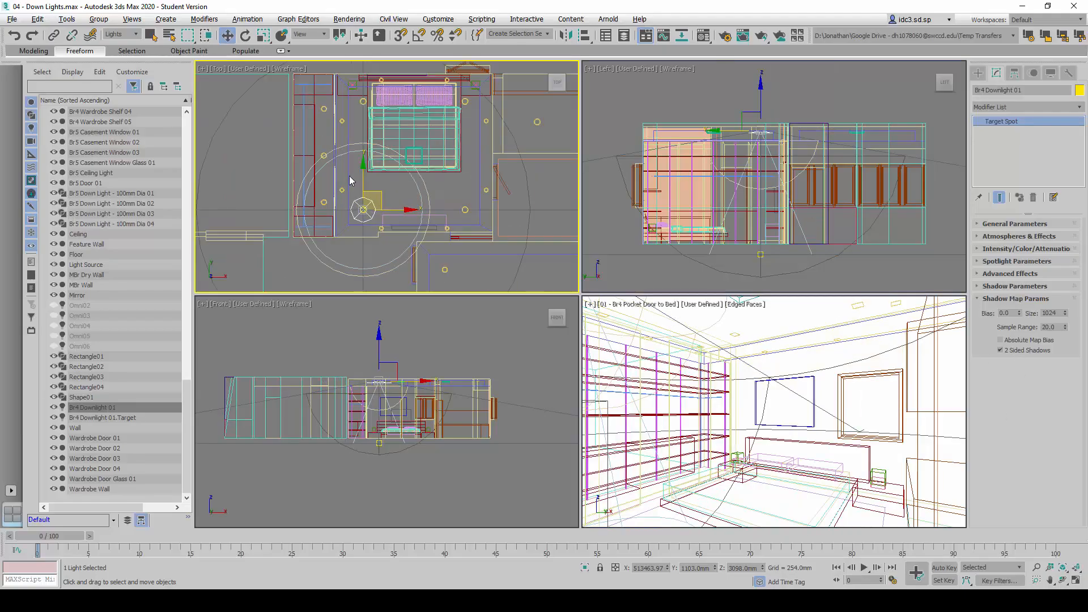
{"action": "scroll", "coordinate": [427, 159], "scroll_direction": "down", "scroll_amount": 2}
{"action": "key", "text": "alt+w"}
{"action": "middle_click_drag", "start_coordinate": [623, 269], "coordinate": [575, 286]}
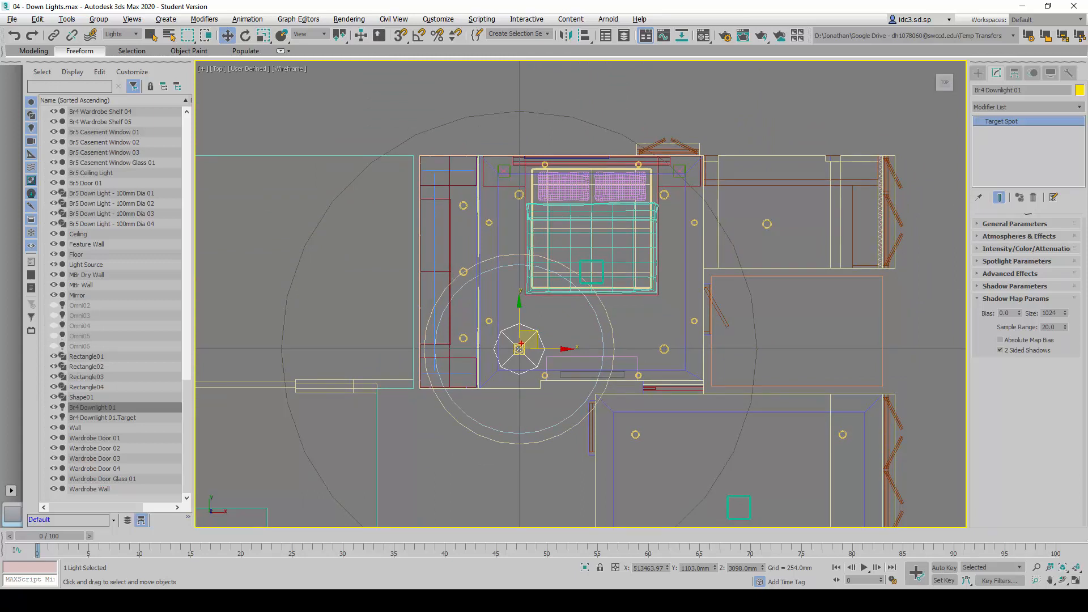
{"action": "left_click_drag", "start_coordinate": [521, 343], "coordinate": [515, 238]}
{"action": "left_click_drag", "start_coordinate": [531, 198], "coordinate": [647, 193]}
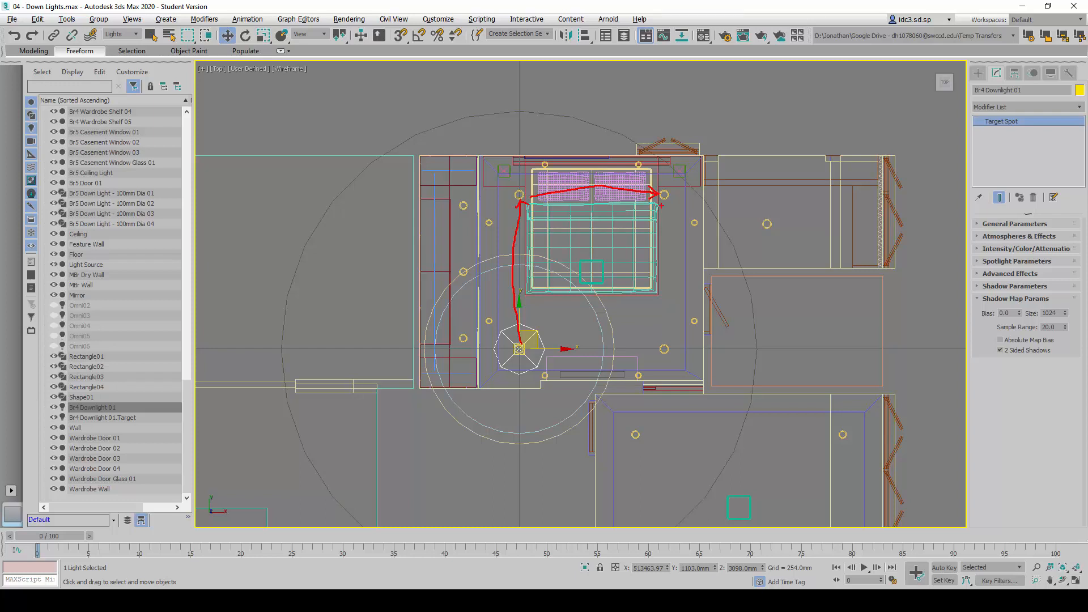
{"action": "left_click_drag", "start_coordinate": [663, 202], "coordinate": [669, 310]}
{"action": "key", "text": "Escape"}
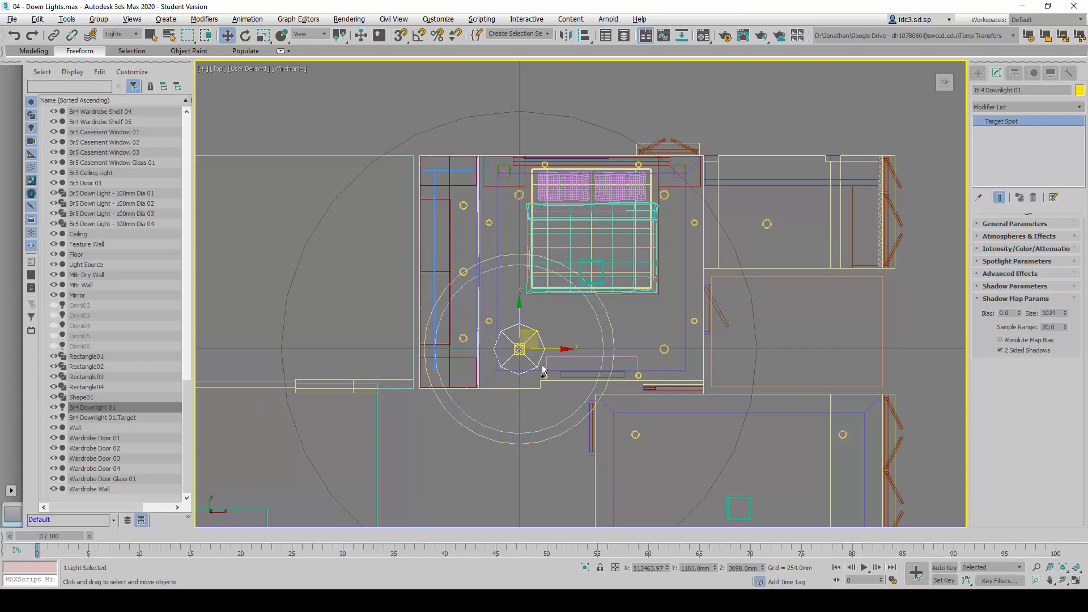
Try cloning Br4 Downlight 01 as an instance without its target and moving the clone to the fixture near the bed's head
{"action": "middle_click_drag", "start_coordinate": [534, 340], "coordinate": [505, 335]}
{"action": "key", "text": "ctrl+v"}
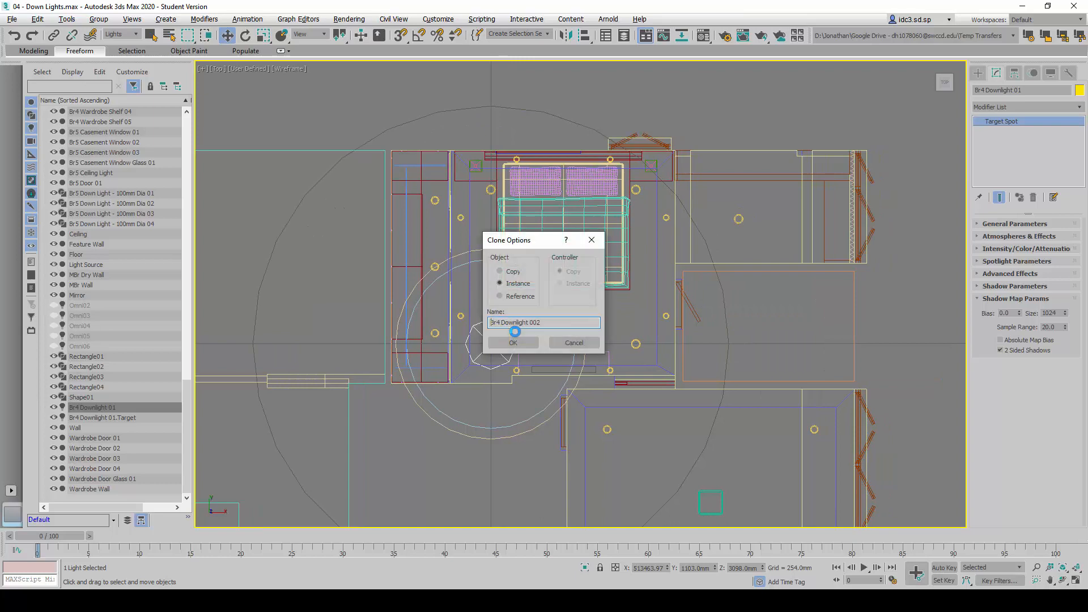
{"action": "left_click", "coordinate": [513, 343]}
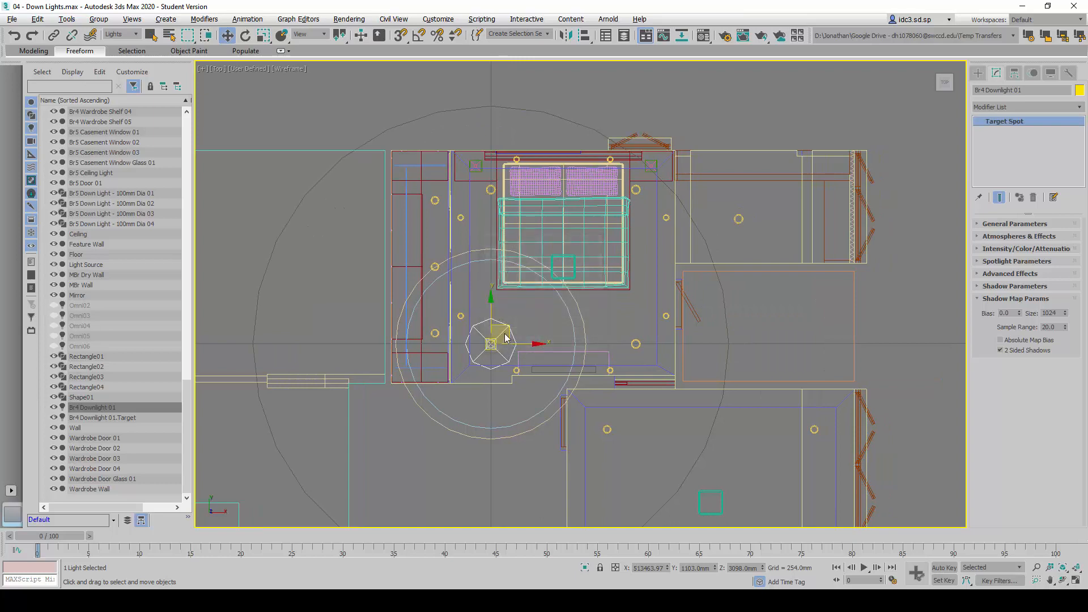
{"action": "mouse_move", "coordinate": [508, 327]}
{"action": "left_mouse_down"}
{"action": "mouse_move", "coordinate": [500, 309]}
{"action": "mouse_move", "coordinate": [521, 159]}
{"action": "mouse_move", "coordinate": [491, 178]}
{"action": "left_mouse_up"}
{"action": "key", "text": "alt+w"}
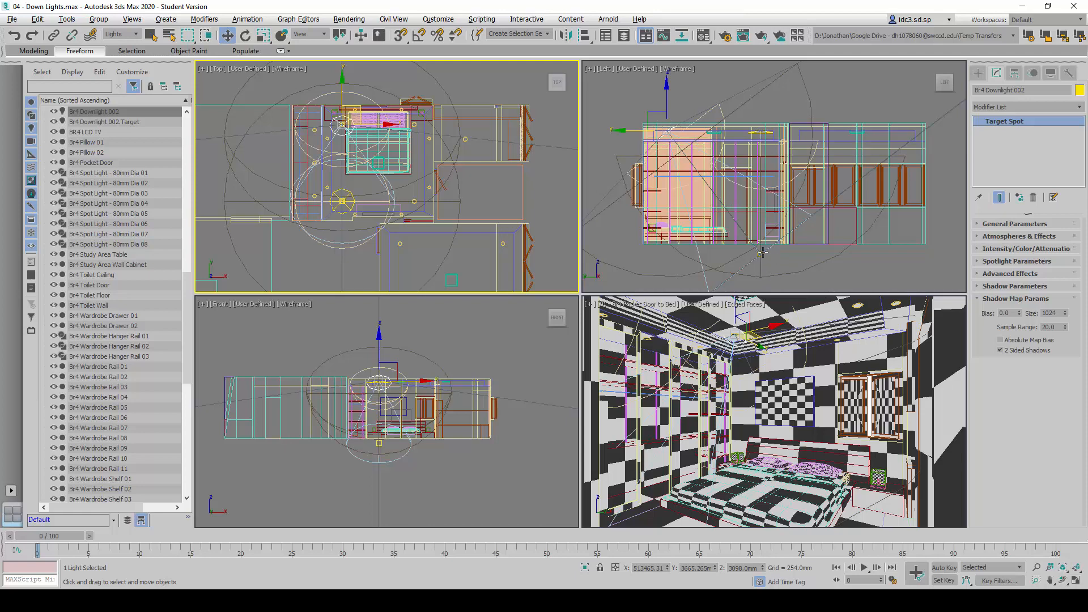
Undo the move and the cloning of the downlight without its target
{"action": "right_click", "coordinate": [826, 264]}
{"action": "key", "text": "ctrl+z"}
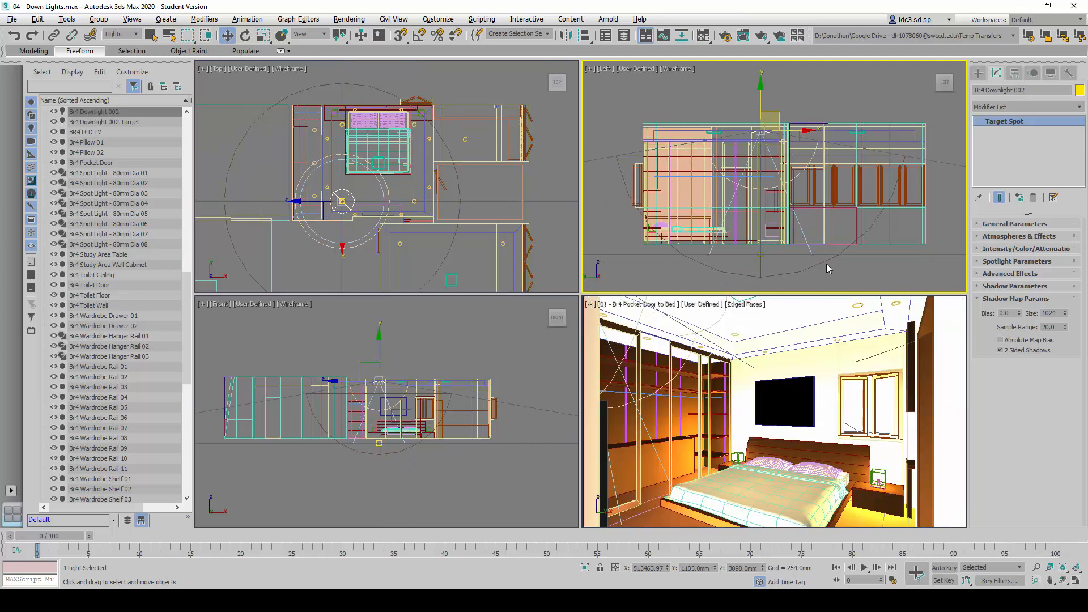
{"action": "key", "text": "ctrl+z"}
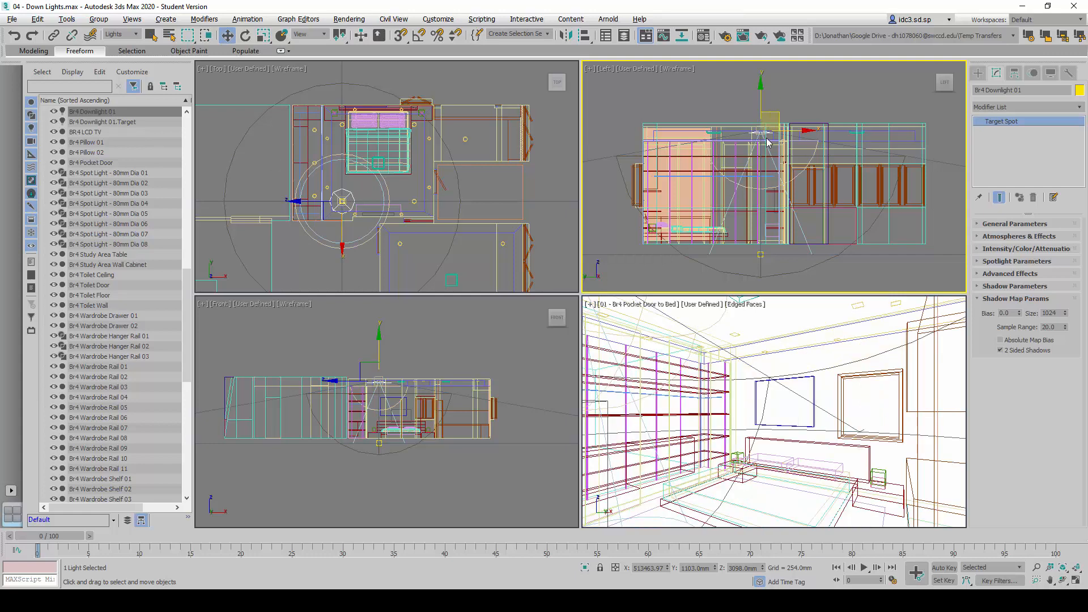
Select Br4 Downlight 01 together with its target and clone both as an instance named Br4 Downlight 02
{"action": "left_click", "coordinate": [120, 119], "text": "ctrl"}
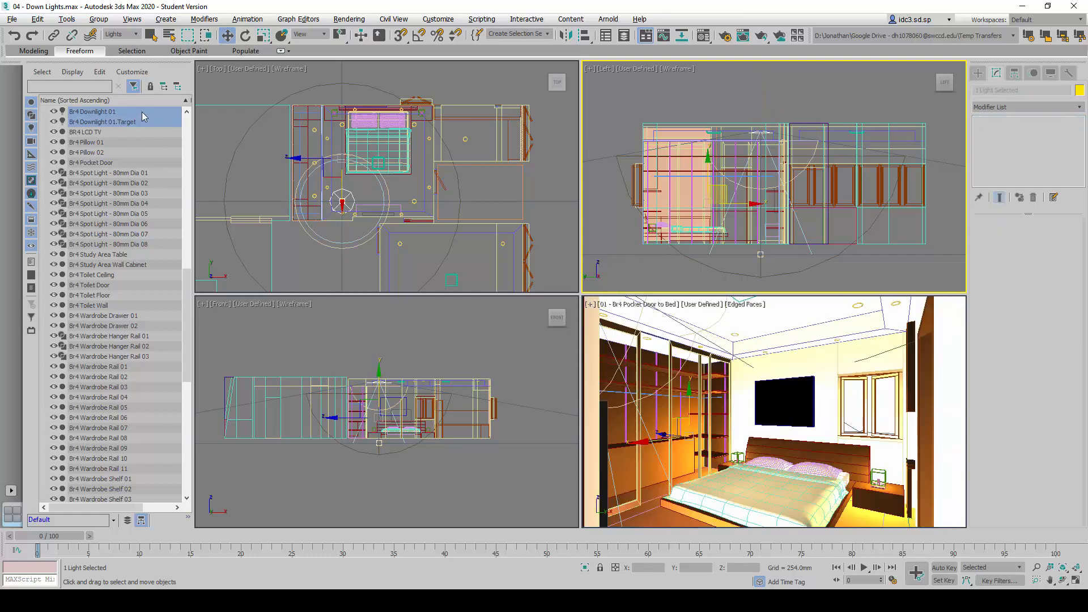
{"action": "left_click", "coordinate": [129, 133]}
{"action": "left_click", "coordinate": [141, 111]}
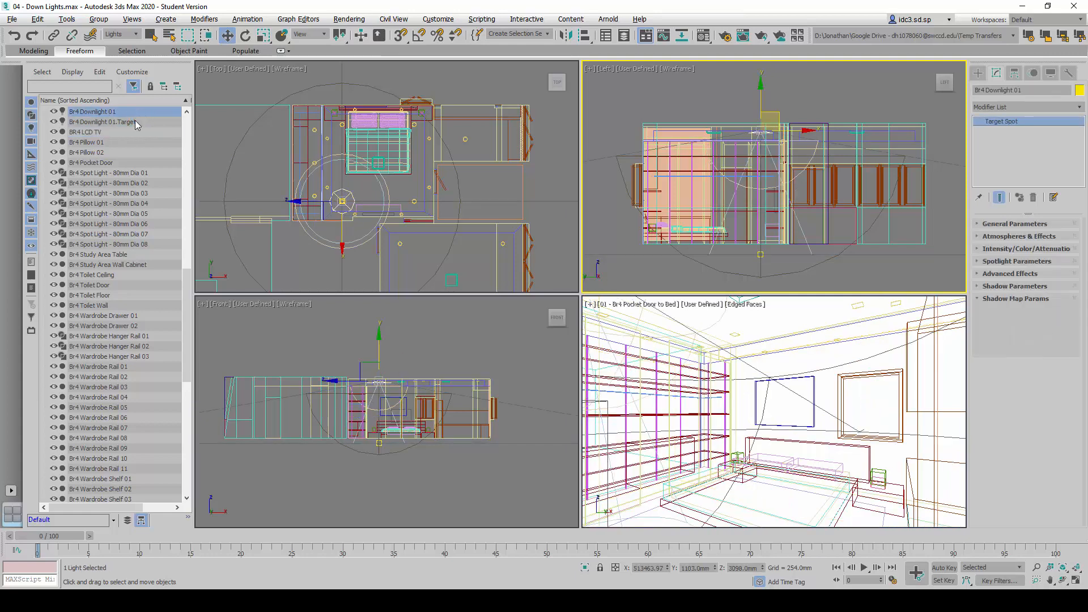
{"action": "left_click", "coordinate": [134, 120], "text": "ctrl"}
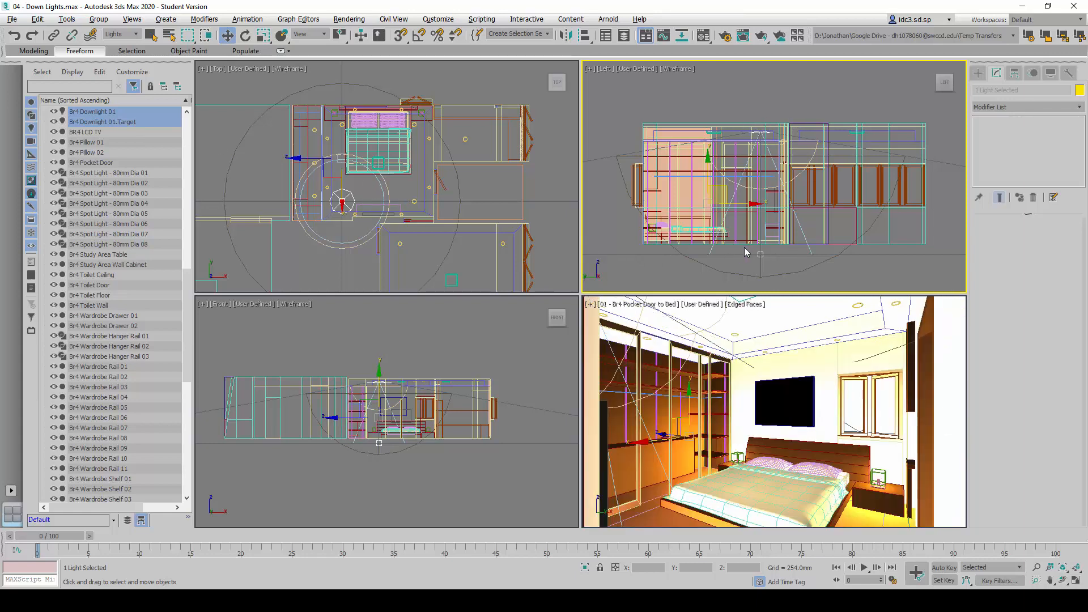
{"action": "mouse_move", "coordinate": [412, 228]}
{"action": "middle_mouse_down"}
{"action": "mouse_move", "coordinate": [394, 236]}
{"action": "mouse_move", "coordinate": [404, 243]}
{"action": "middle_mouse_up"}
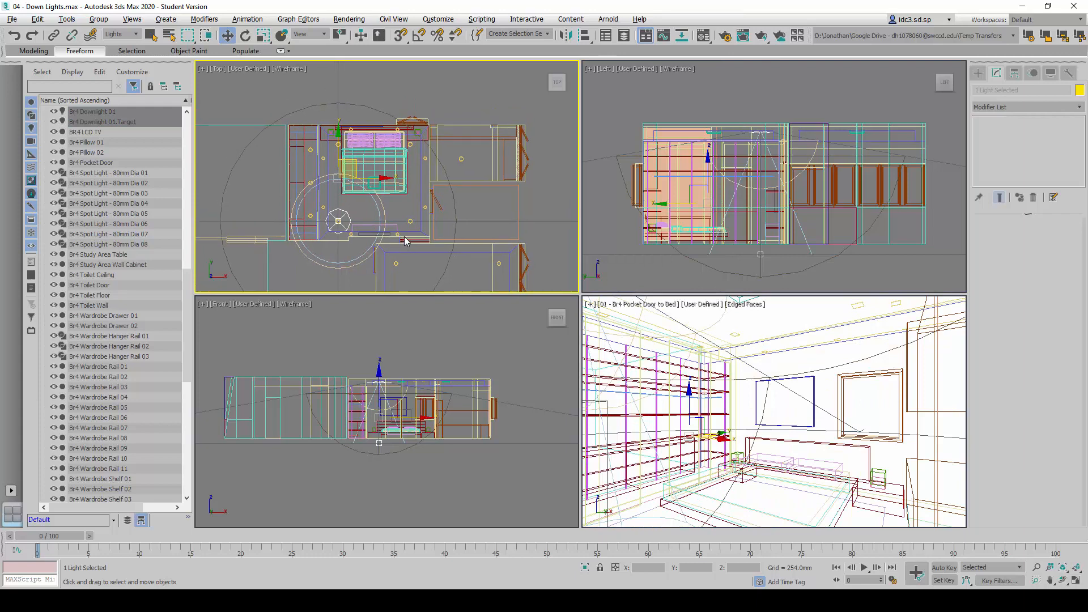
{"action": "key", "text": "ctrl+v"}
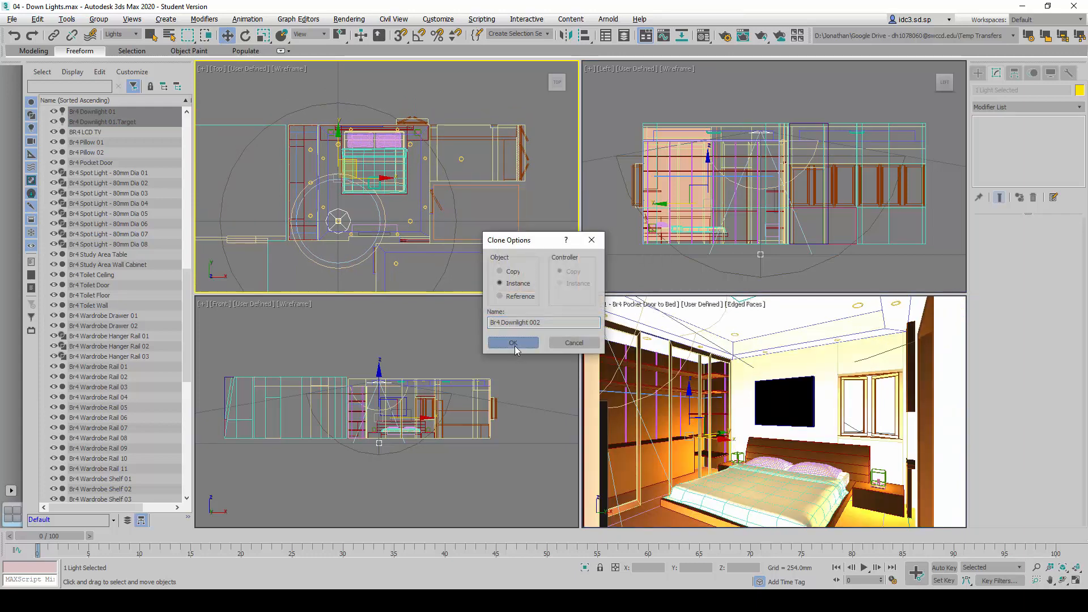
{"action": "left_click", "coordinate": [540, 322]}
{"action": "left_click", "coordinate": [512, 343]}
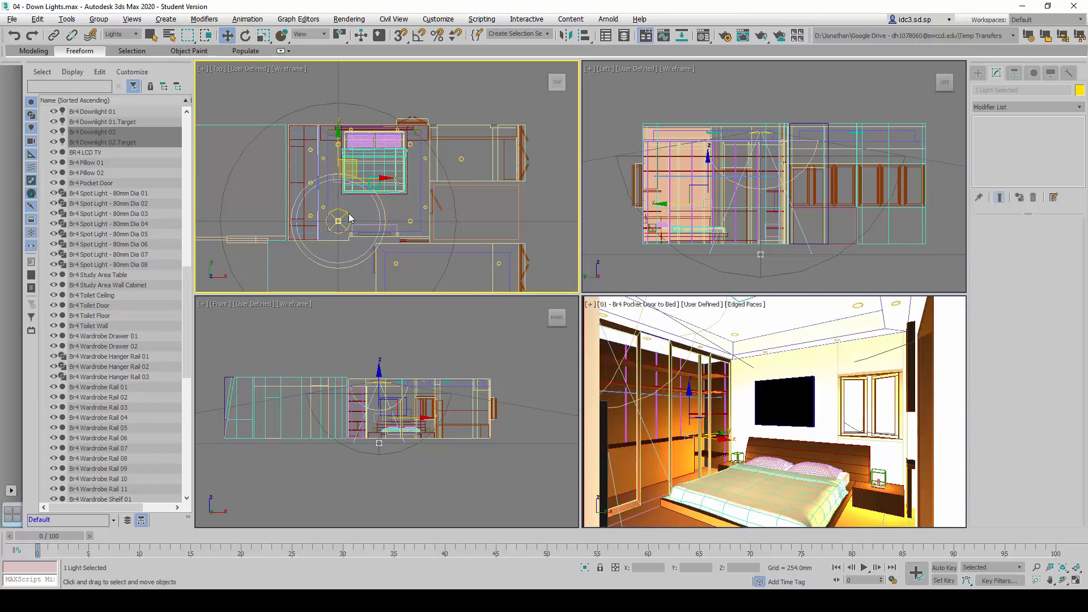
Move Br4 Downlight 02 and its target roughly along Y toward the fixture beside the bed's head in the Top view
{"action": "left_click_drag", "start_coordinate": [387, 178], "coordinate": [342, 89]}
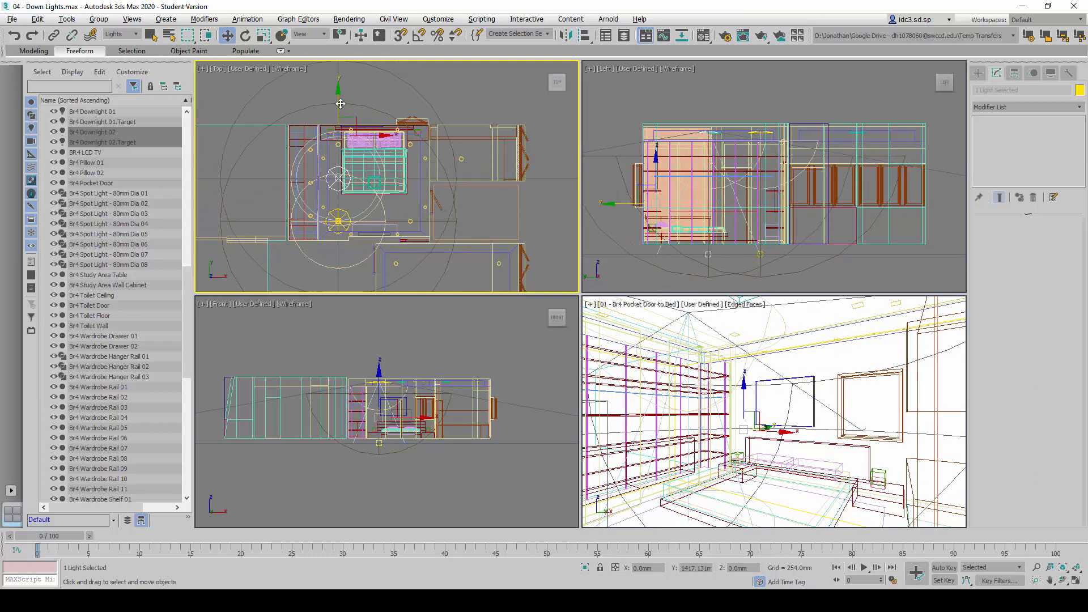
{"action": "scroll", "coordinate": [323, 174], "scroll_direction": "up", "scroll_amount": 2}
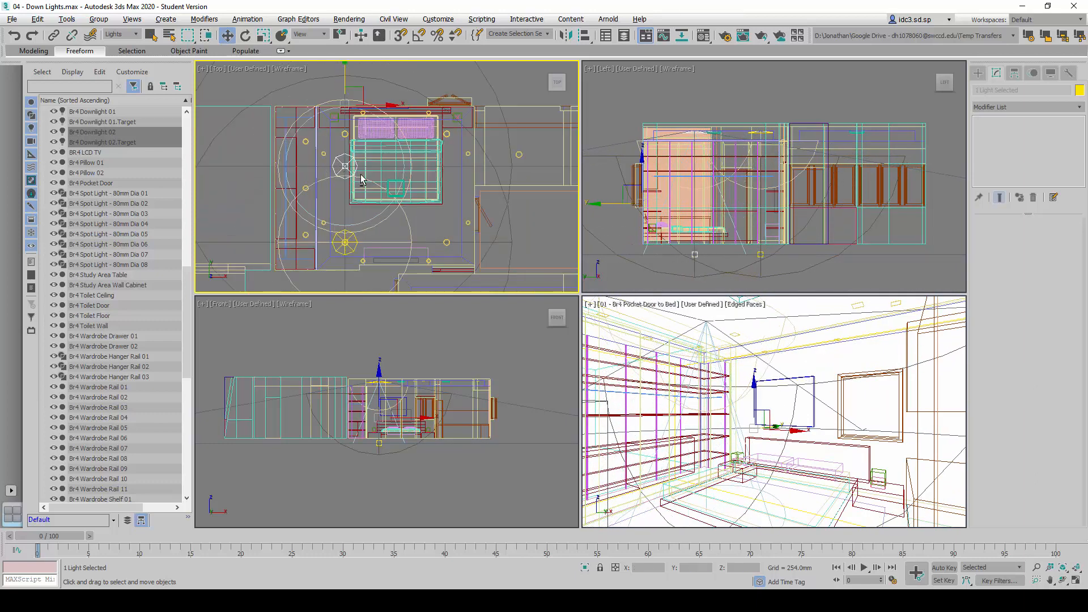
{"action": "key", "text": "alt+w"}
{"action": "scroll", "coordinate": [578, 298], "scroll_direction": "up", "scroll_amount": 2}
Look up the reference sheet's coordinates for Br4 Downlight 02 and its target, and open the exact move values for the light
{"action": "key", "text": "alt+Tab"}
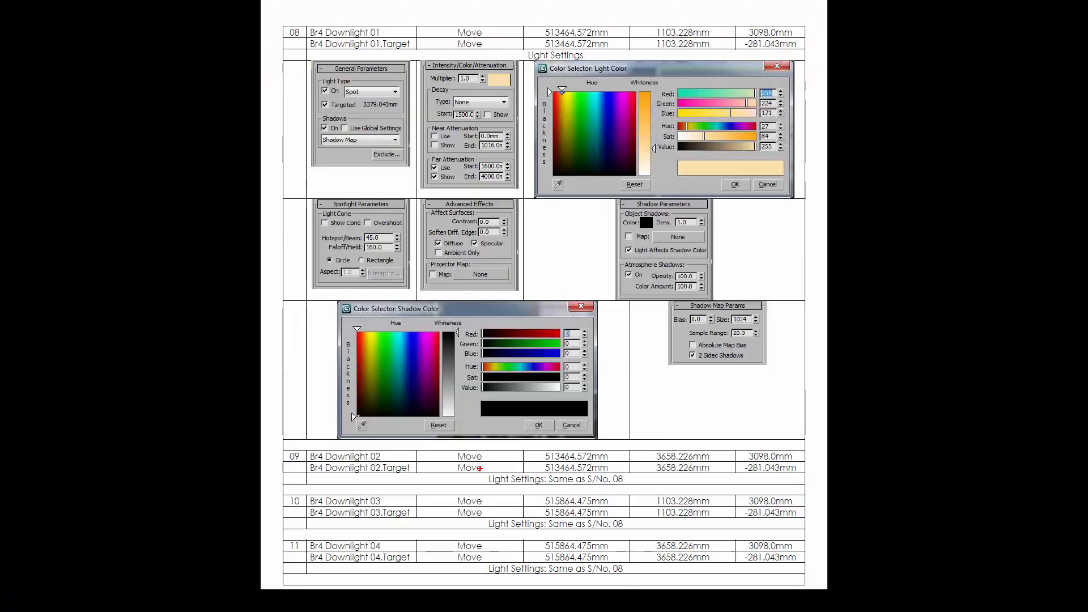
{"action": "mouse_move", "coordinate": [436, 443]}
{"action": "left_mouse_down", "text": "ctrl"}
{"action": "mouse_move", "coordinate": [819, 485]}
{"action": "mouse_move", "coordinate": [808, 477]}
{"action": "left_mouse_up", "text": "ctrl"}
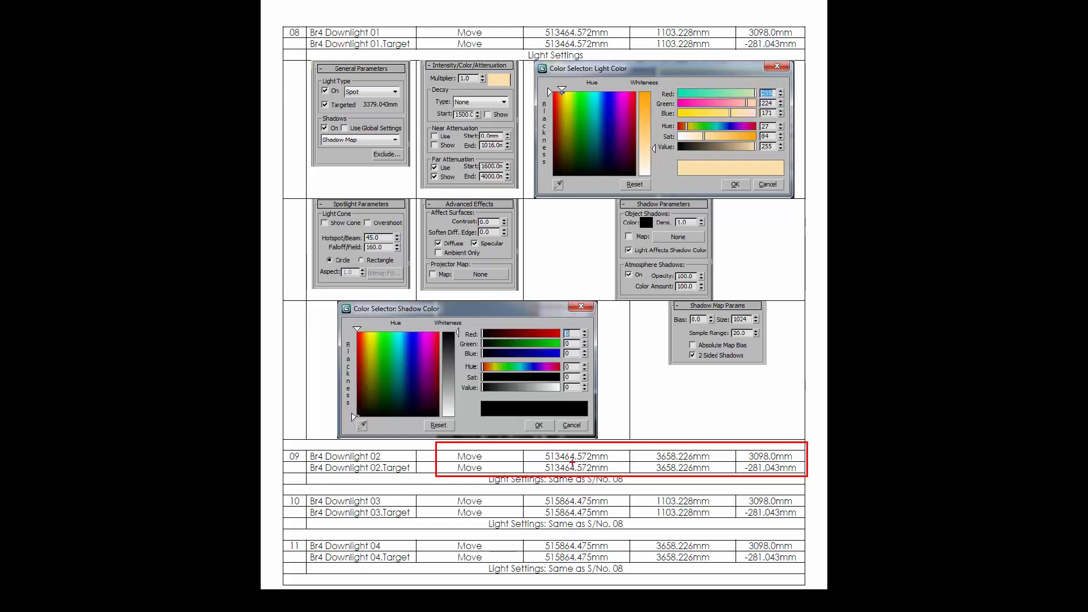
{"action": "key", "text": "Escape"}
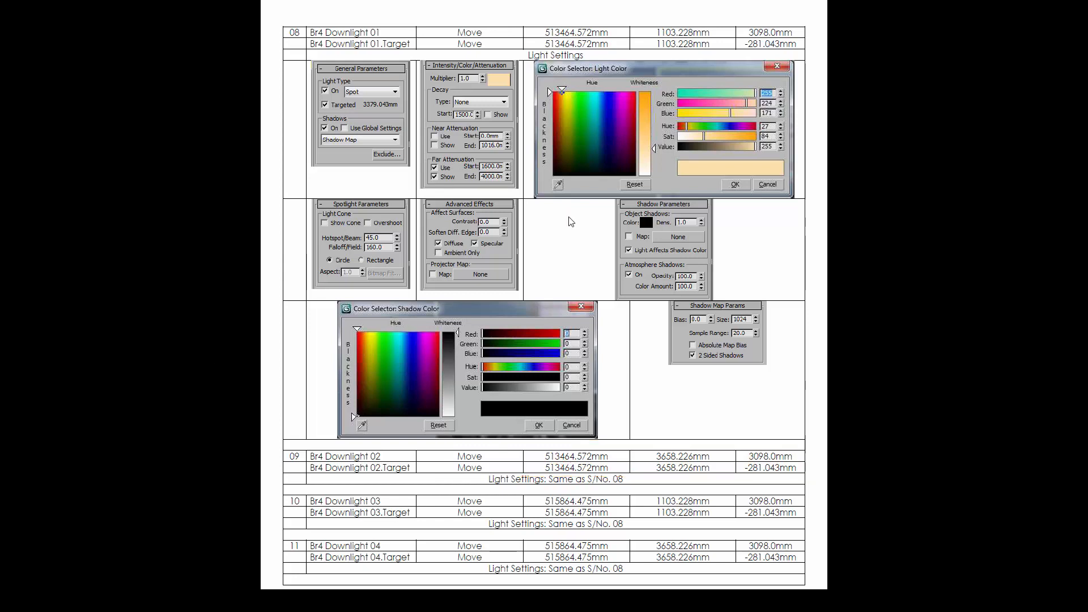
{"action": "key", "text": "alt+Tab"}
{"action": "right_click", "coordinate": [228, 35]}
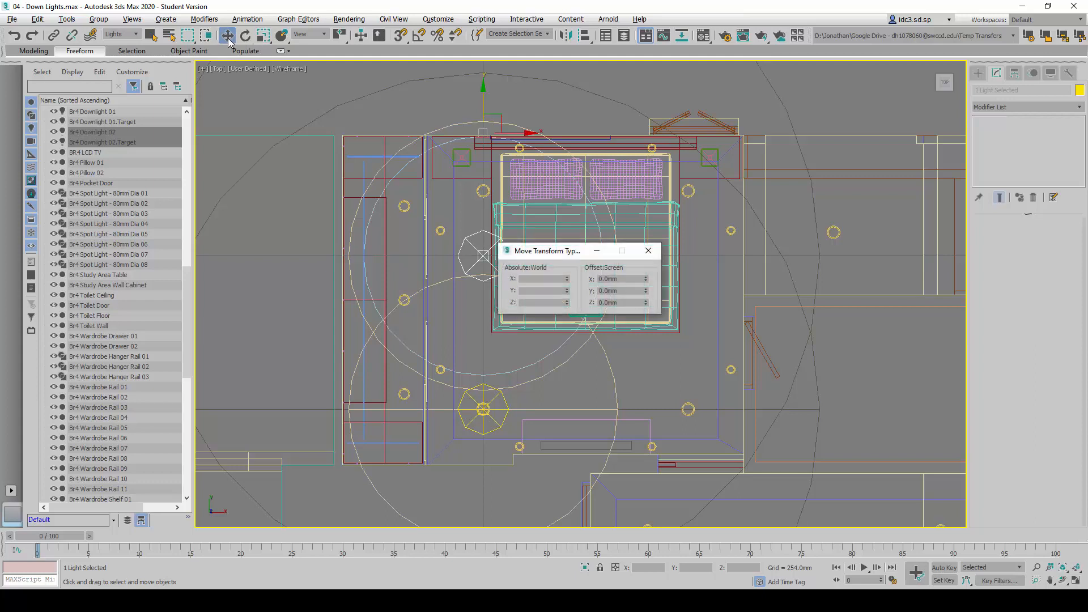
{"action": "left_click_drag", "start_coordinate": [545, 253], "coordinate": [591, 258]}
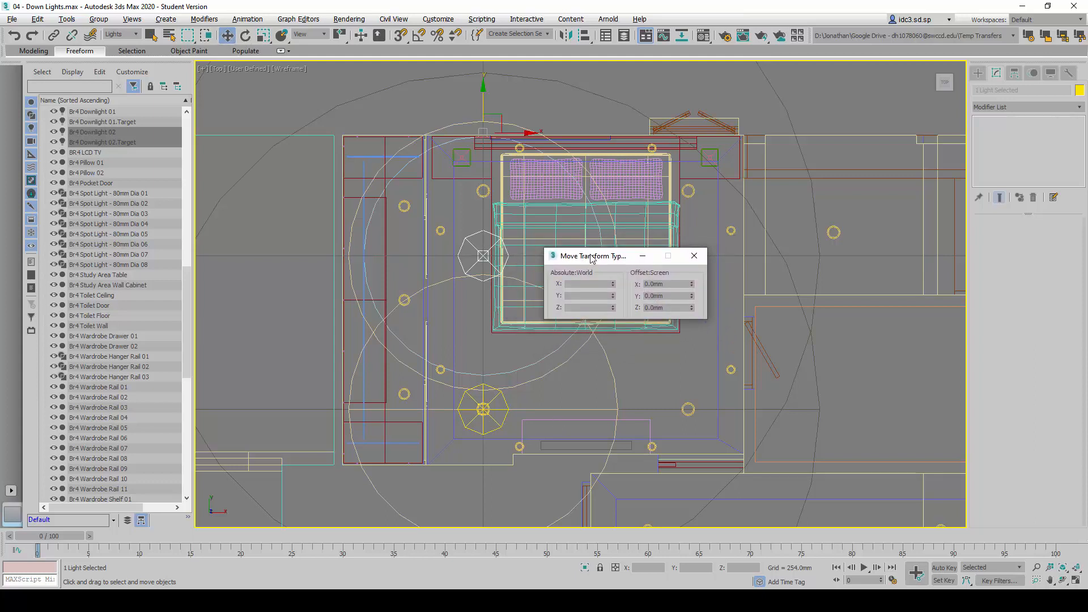
{"action": "left_click", "coordinate": [97, 132]}
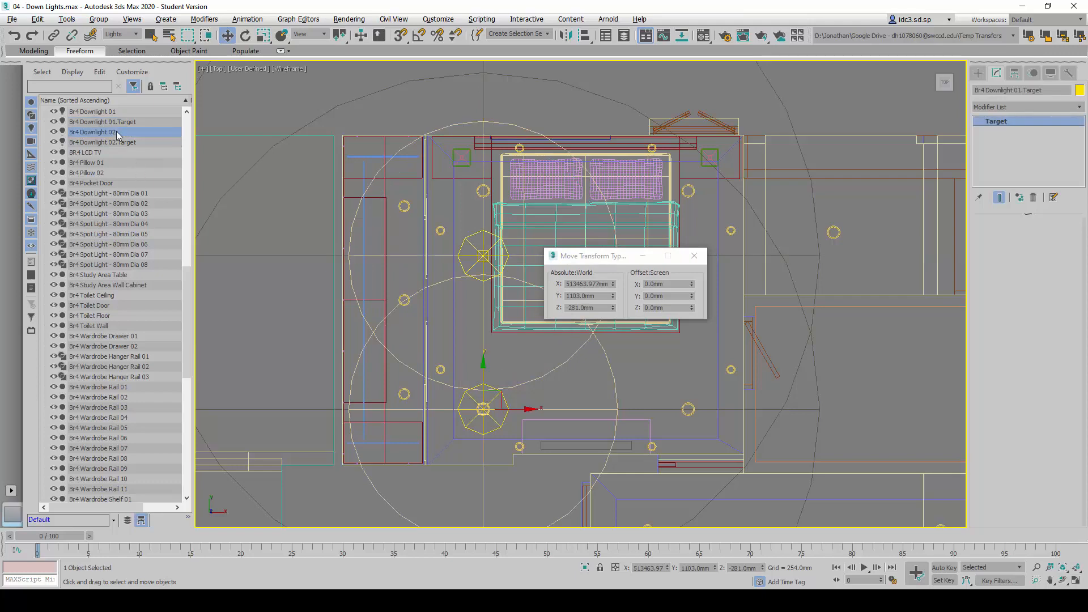
{"action": "double_click", "coordinate": [587, 284]}
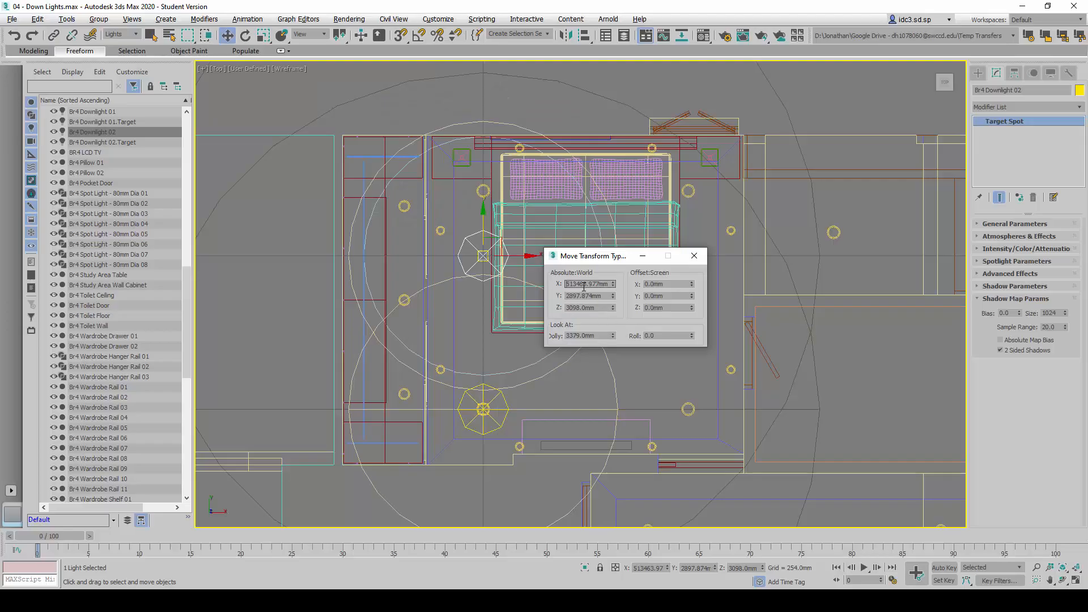
{"action": "double_click", "coordinate": [584, 285]}
{"action": "left_click_drag", "start_coordinate": [584, 284], "coordinate": [659, 296]}
{"action": "key", "text": "BackSpace"}
{"action": "key", "text": "ctrl+z"}
{"action": "type", "text": "51346"}
{"action": "key", "text": "ctrl+z"}
Set Br4 Downlight 02's absolute world Y position to 3658 mm and check its coordinates against the reference sheet
{"action": "double_click", "coordinate": [604, 299]}
{"action": "type", "text": "3658"}
{"action": "key", "text": "Return"}
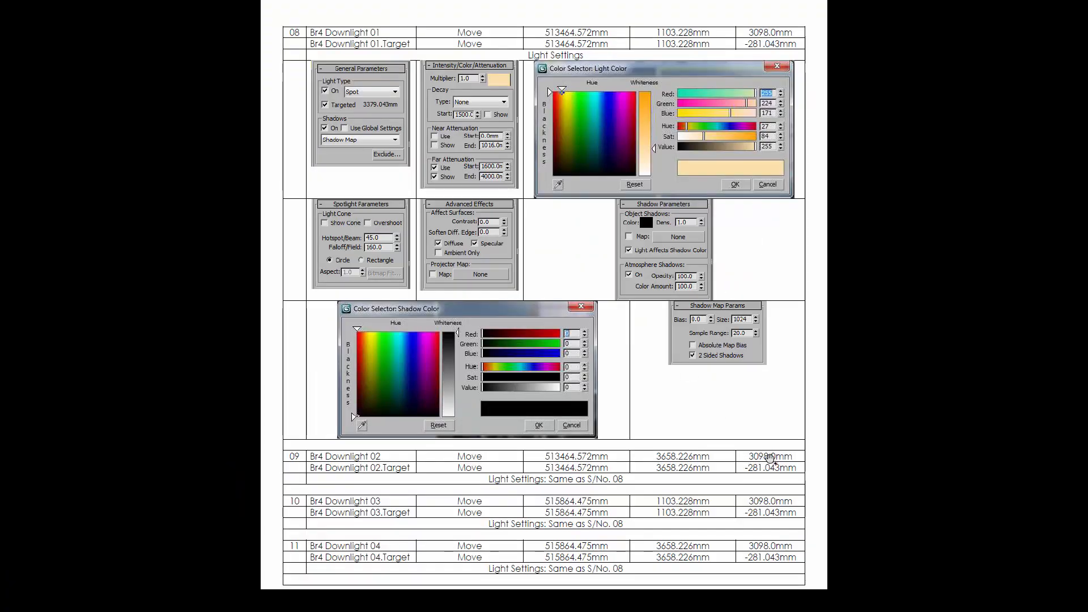
{"action": "key", "text": "alt+Tab"}
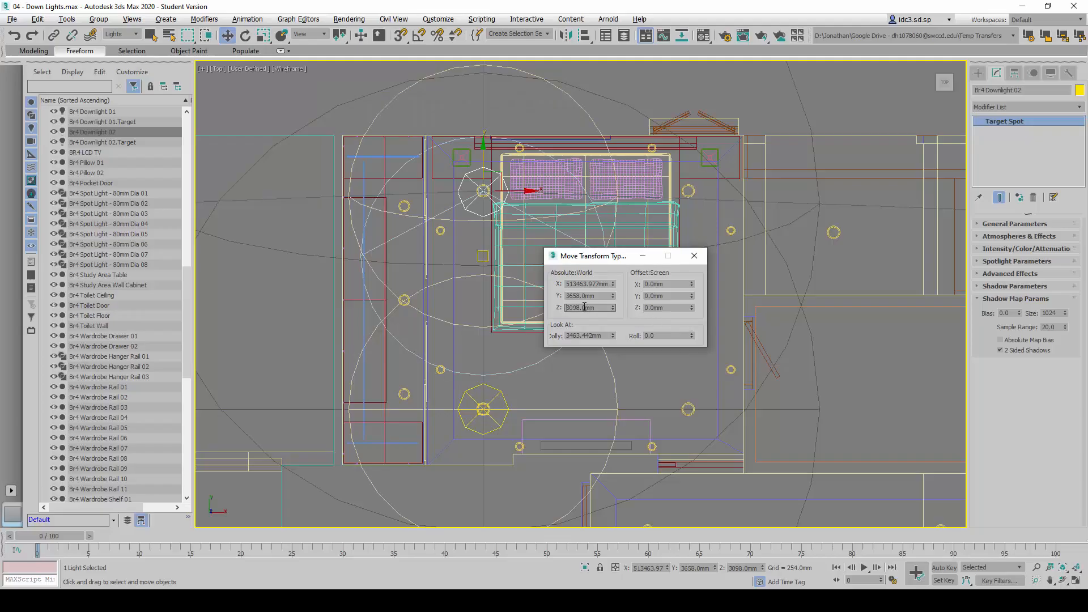
Set the absolute world Y position of Br4 Downlight 02's target to 3658 mm and return to the four-view layout
{"action": "left_click", "coordinate": [470, 274]}
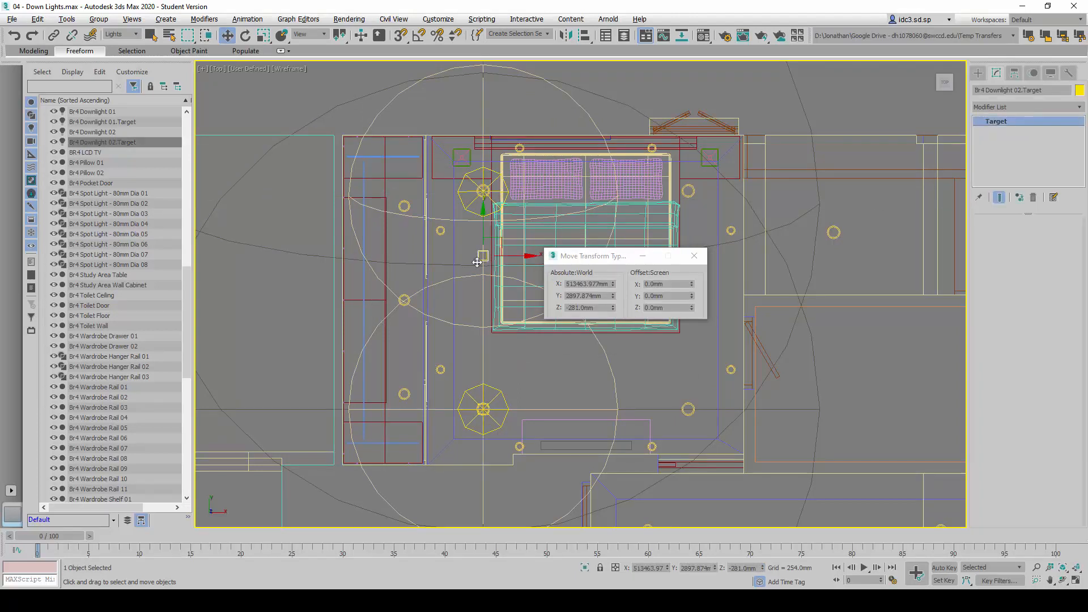
{"action": "left_click", "coordinate": [580, 284]}
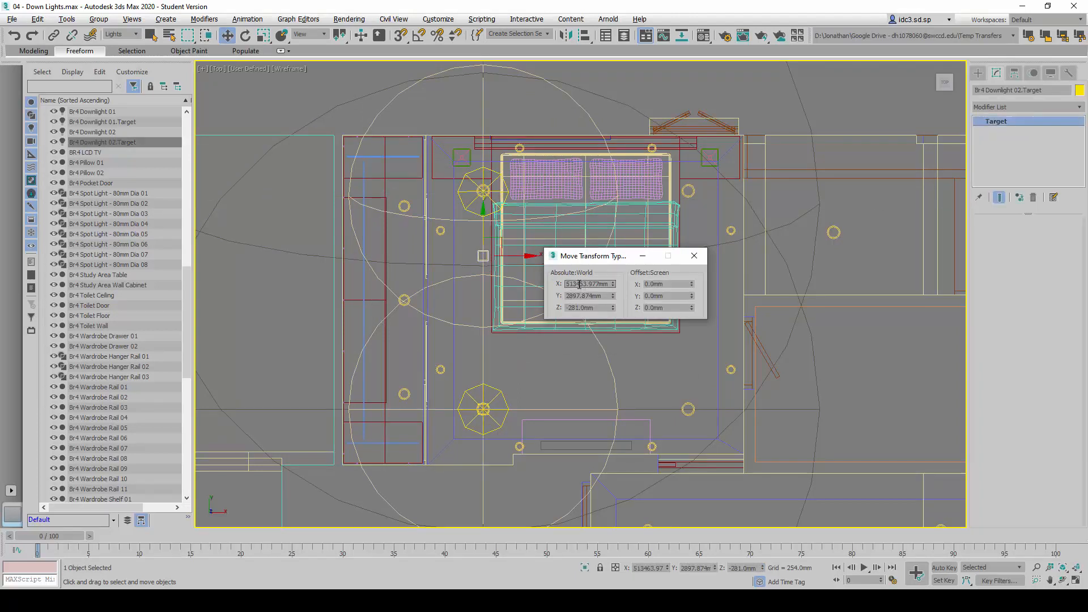
{"action": "type", "text": "51346"}
{"action": "key", "text": "Escape"}
{"action": "double_click", "coordinate": [584, 296]}
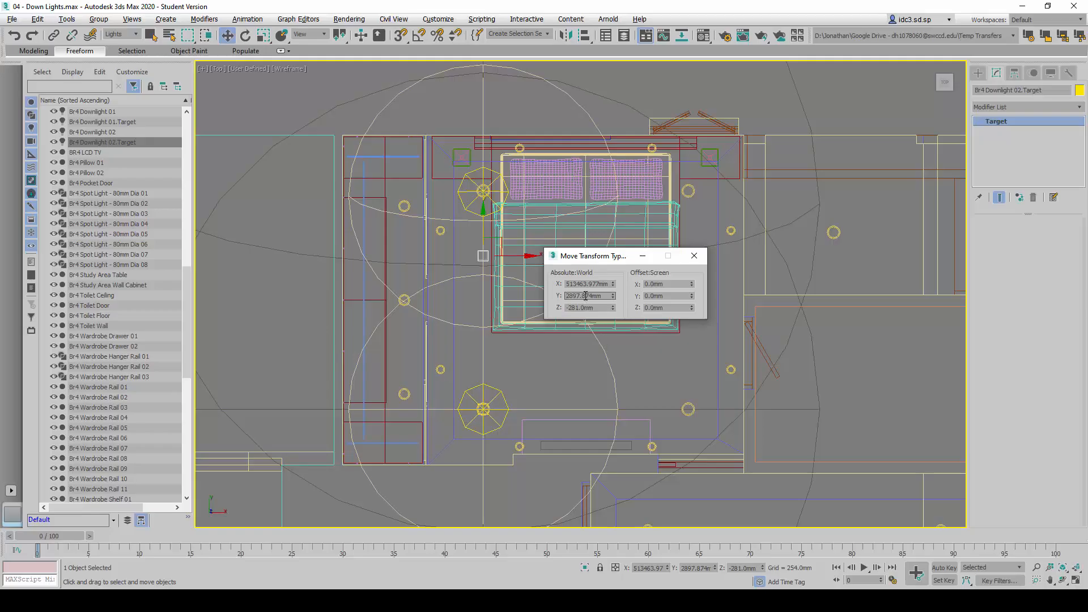
{"action": "double_click", "coordinate": [586, 296]}
{"action": "type", "text": "3658"}
{"action": "key", "text": "Return"}
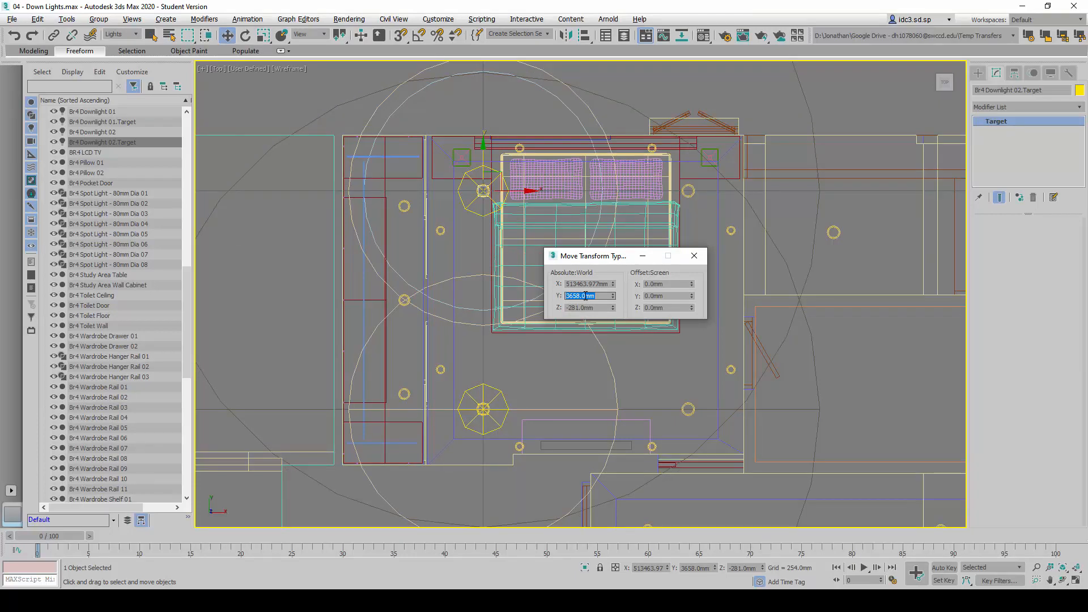
{"action": "left_click", "coordinate": [700, 257]}
{"action": "key", "text": "alt+w"}
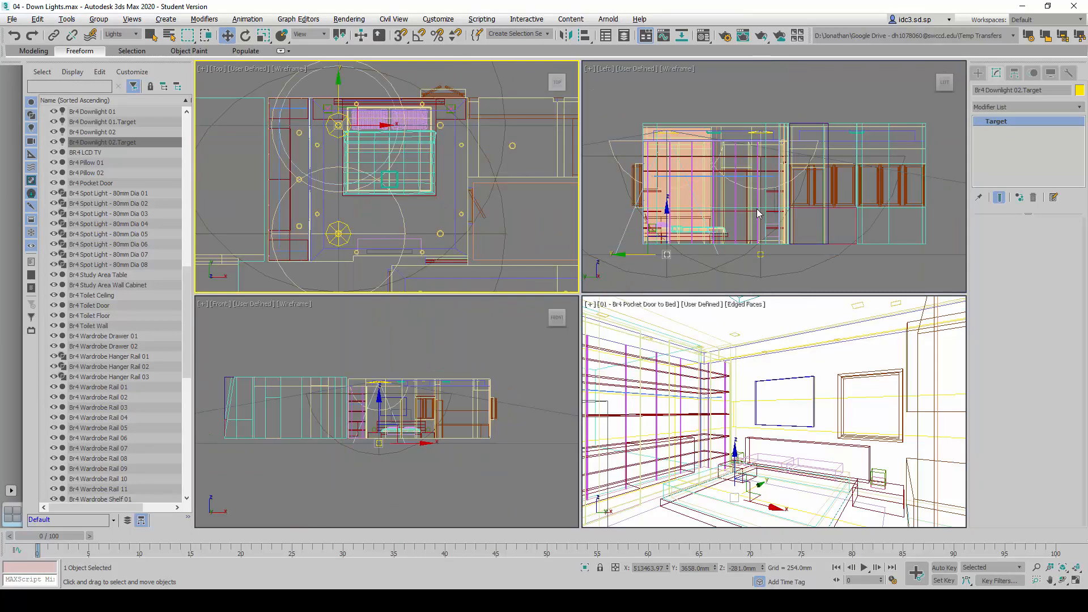
Render the 01 - Br4 Pocket Door to Bed camera view with the two downlights in place
{"action": "middle_click_drag", "start_coordinate": [808, 194], "coordinate": [823, 200]}
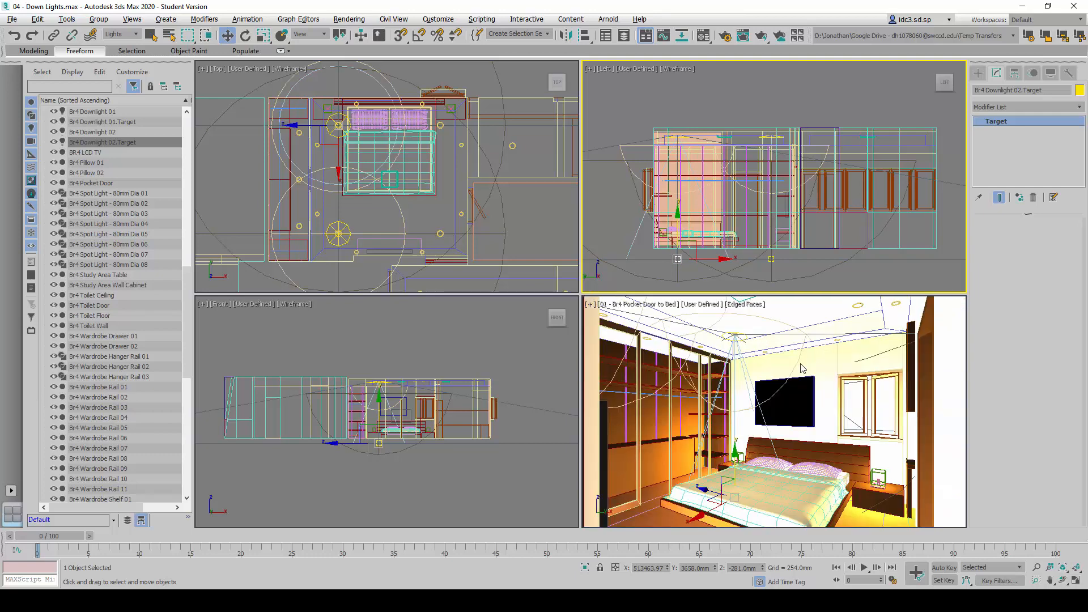
{"action": "right_click", "coordinate": [777, 321]}
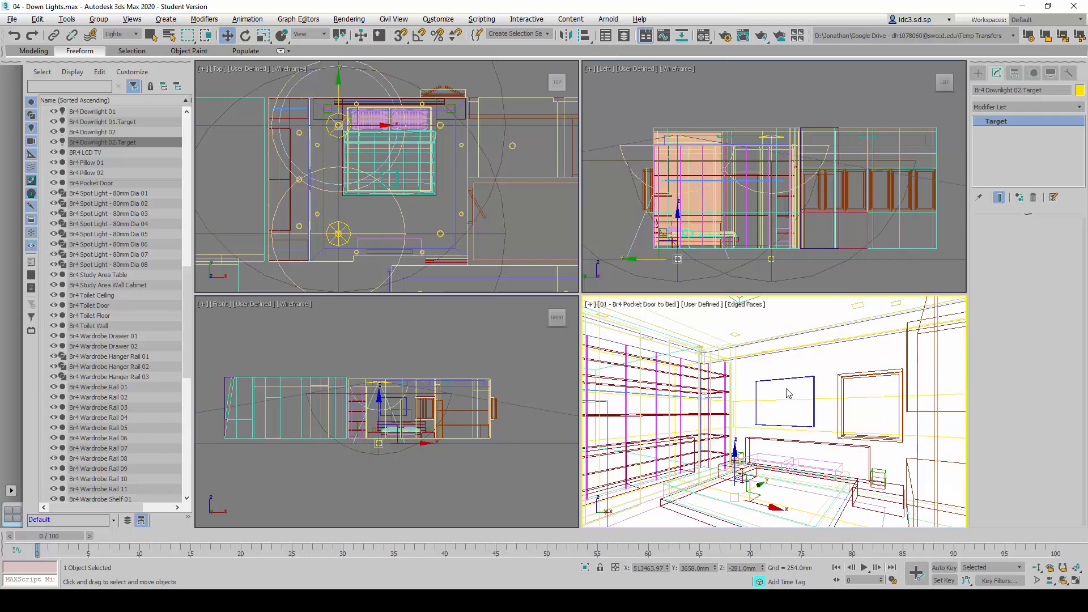
{"action": "left_click", "coordinate": [349, 19]}
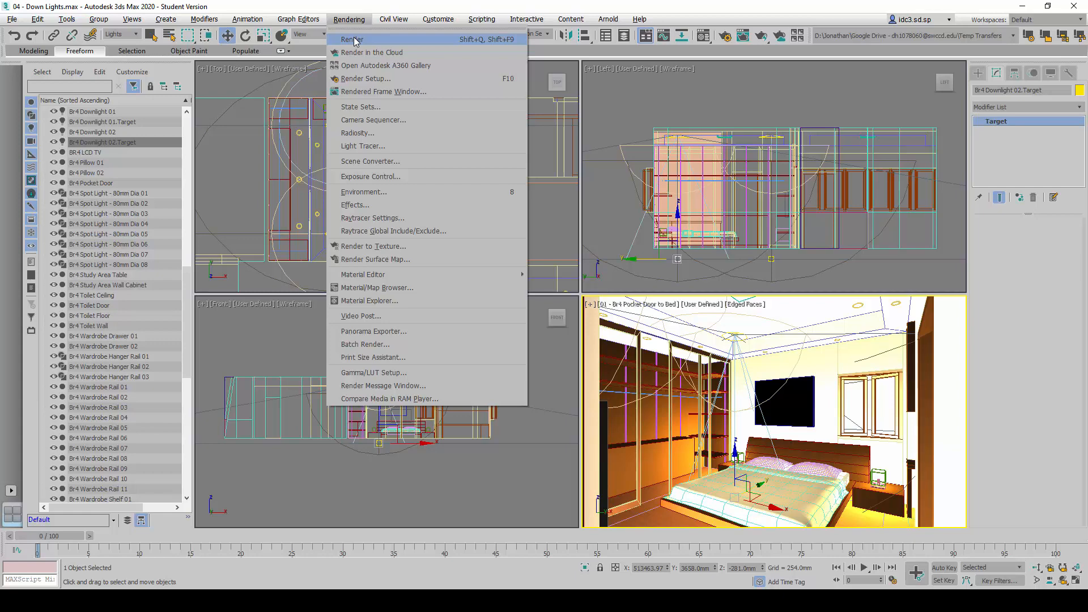
{"action": "left_click", "coordinate": [352, 39]}
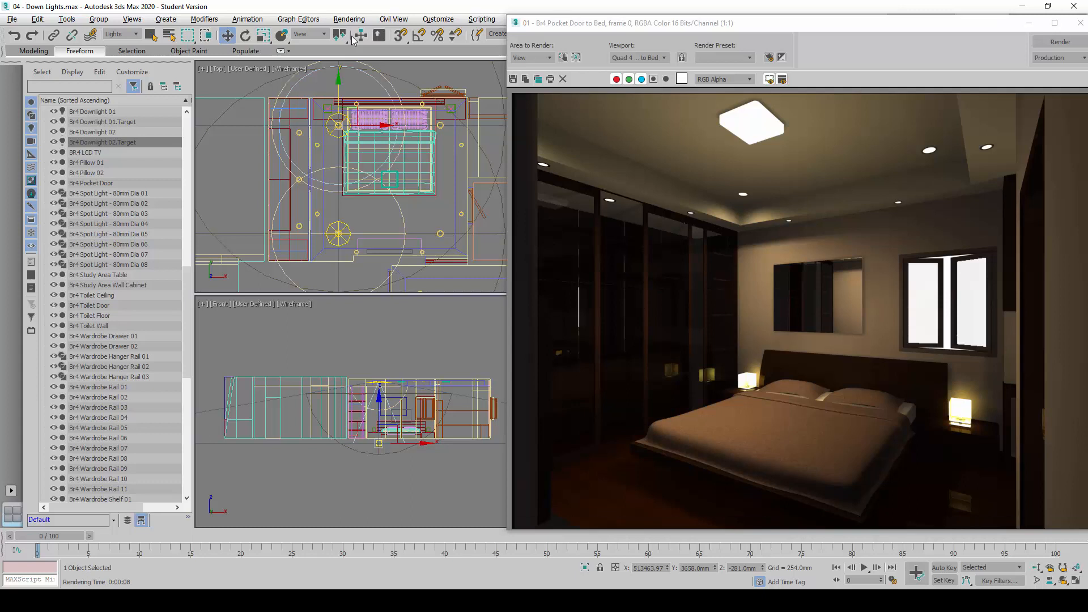
Clone the rendered frame for comparison, keep the clone minimized and close the original render window
{"action": "left_click", "coordinate": [537, 80]}
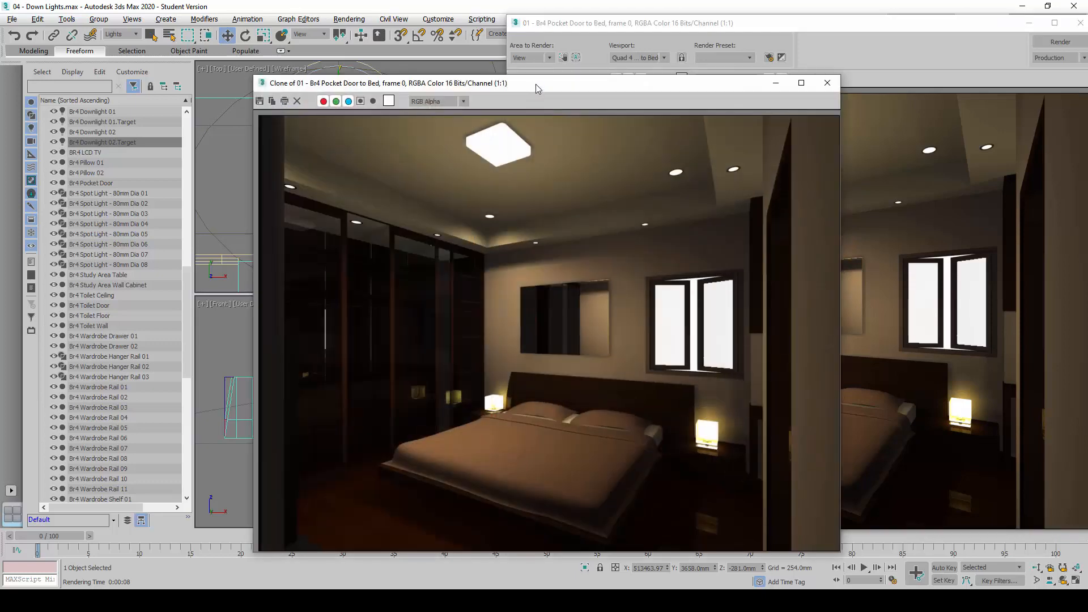
{"action": "mouse_move", "coordinate": [554, 84]}
{"action": "left_mouse_down"}
{"action": "mouse_move", "coordinate": [274, 94]}
{"action": "mouse_move", "coordinate": [292, 80]}
{"action": "mouse_move", "coordinate": [291, 63]}
{"action": "left_mouse_up"}
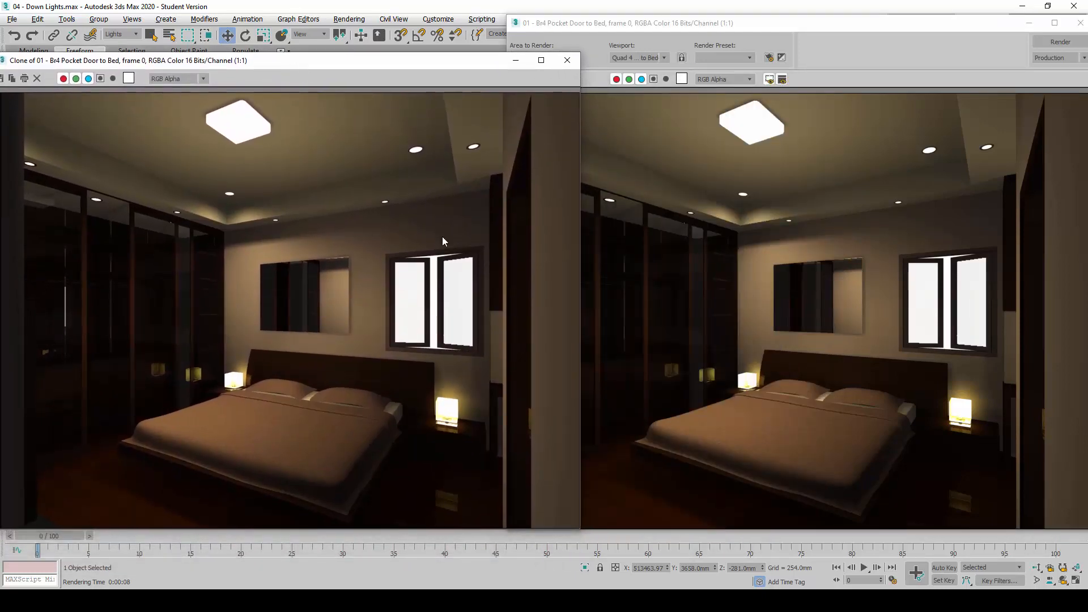
{"action": "left_click", "coordinate": [515, 59]}
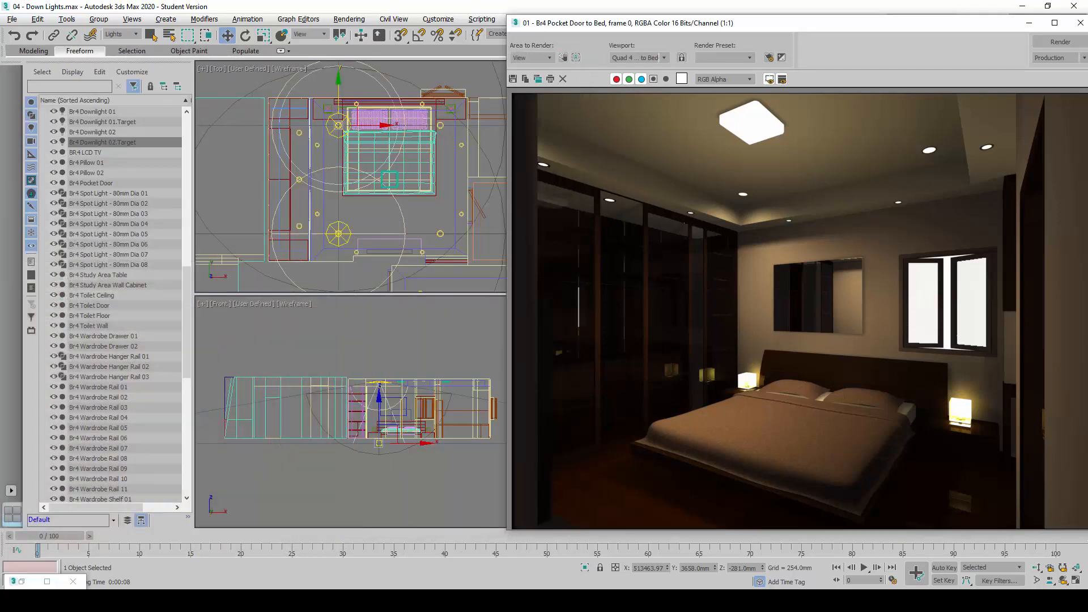
{"action": "left_click", "coordinate": [1080, 23]}
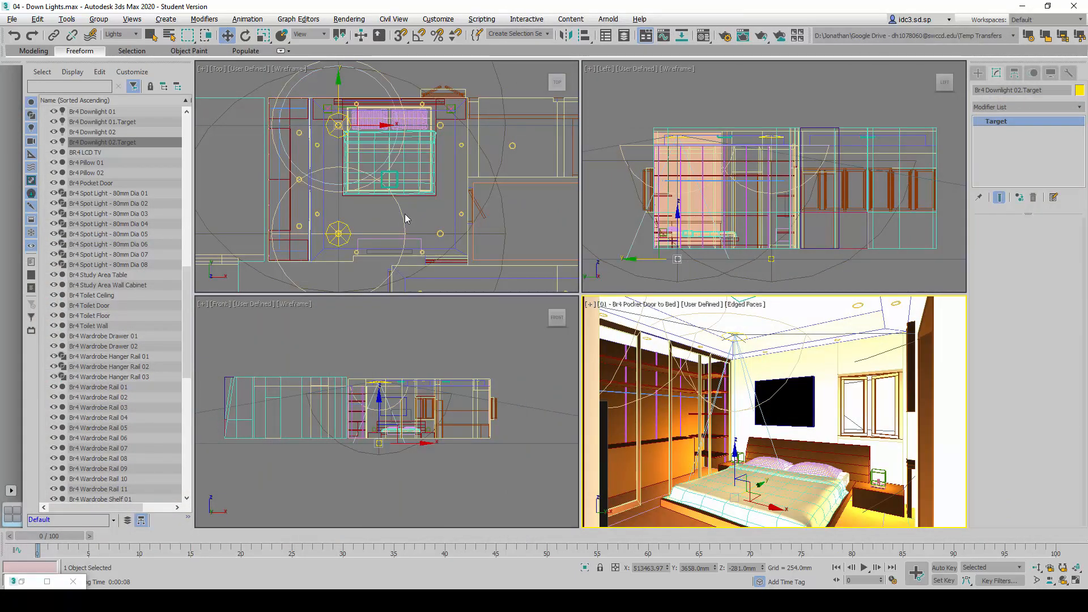
Select Br4 Downlight 02 together with its target and clone both as an instance named Br4 Downlight 03
{"action": "left_click", "coordinate": [108, 132]}
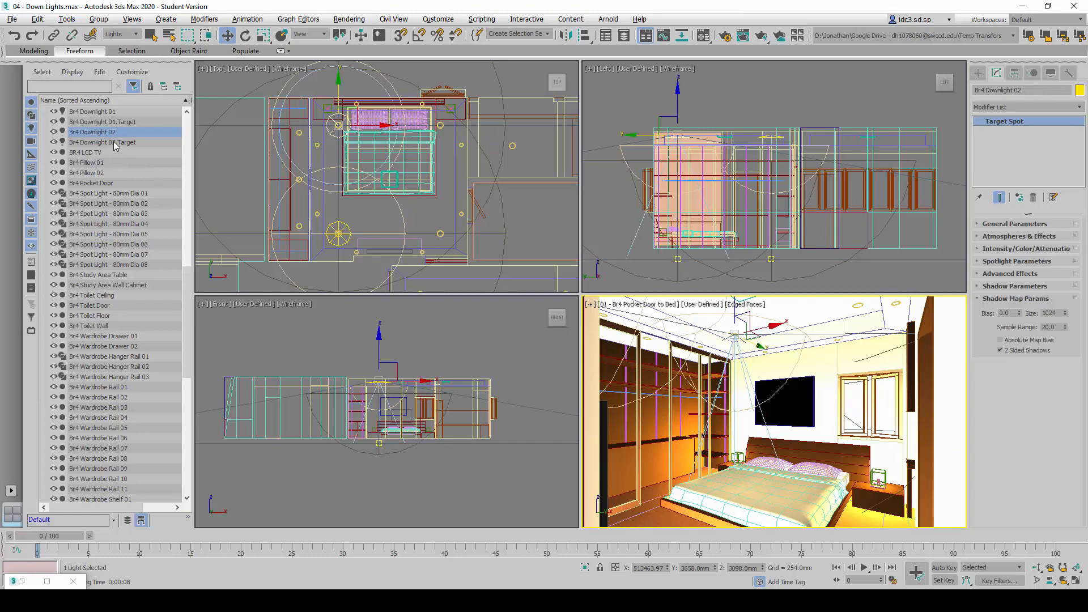
{"action": "left_click", "coordinate": [111, 142], "text": "ctrl"}
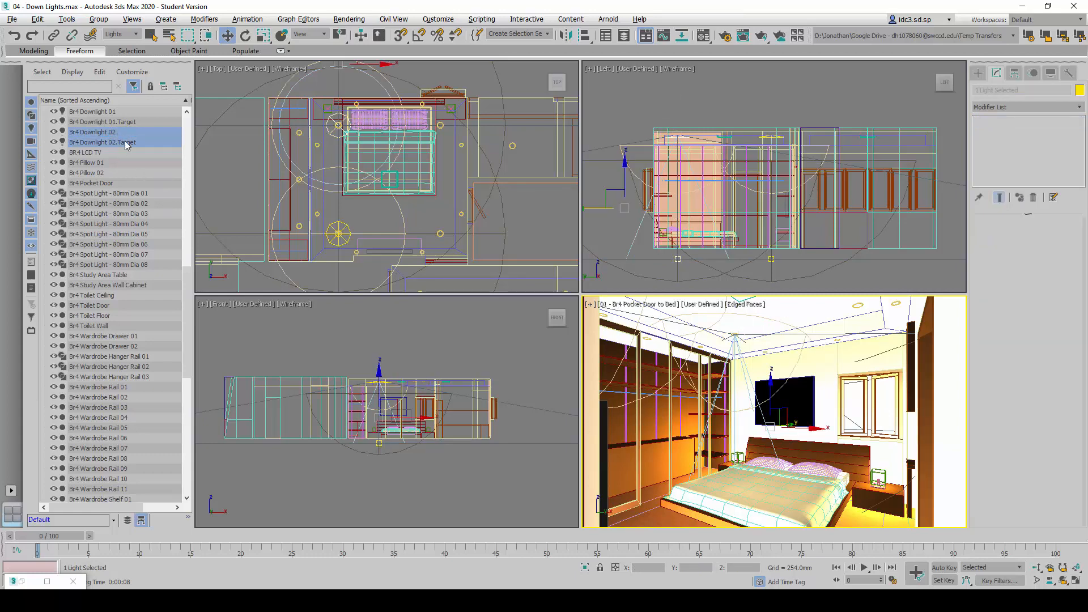
{"action": "middle_click_drag", "start_coordinate": [320, 208], "coordinate": [329, 214]}
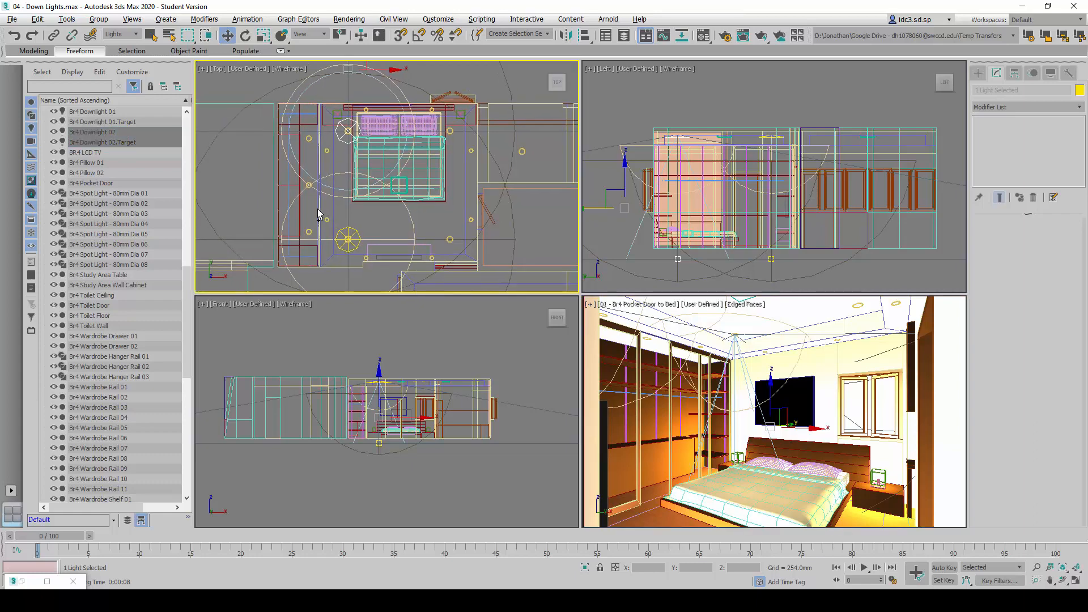
{"action": "key", "text": "ctrl+v"}
{"action": "left_click_drag", "start_coordinate": [537, 244], "coordinate": [561, 235]}
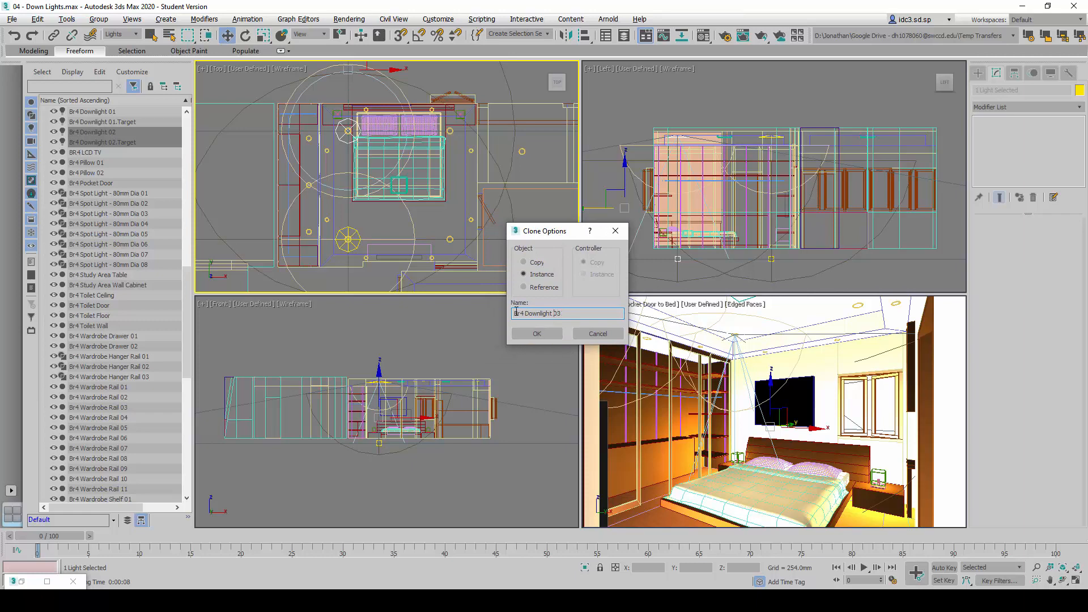
{"action": "left_click_drag", "start_coordinate": [527, 315], "coordinate": [572, 315]}
{"action": "left_click", "coordinate": [573, 315]}
{"action": "left_click", "coordinate": [536, 333]}
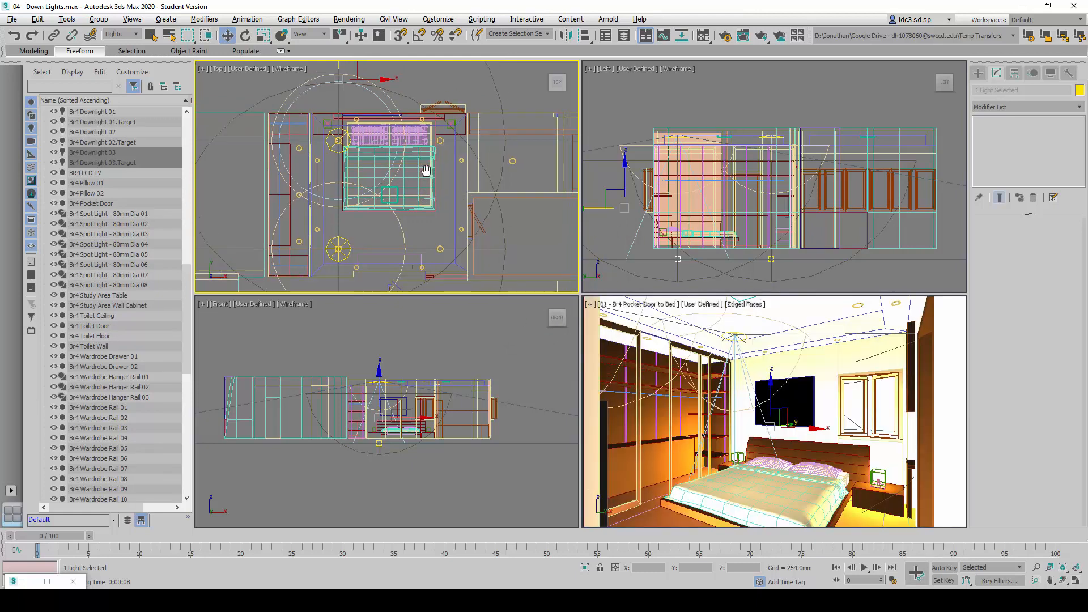
Move Br4 Downlight 03 with its target about 2566 mm along X to the downlight fitting on the other side of the bed
{"action": "middle_click_drag", "start_coordinate": [442, 159], "coordinate": [427, 179]}
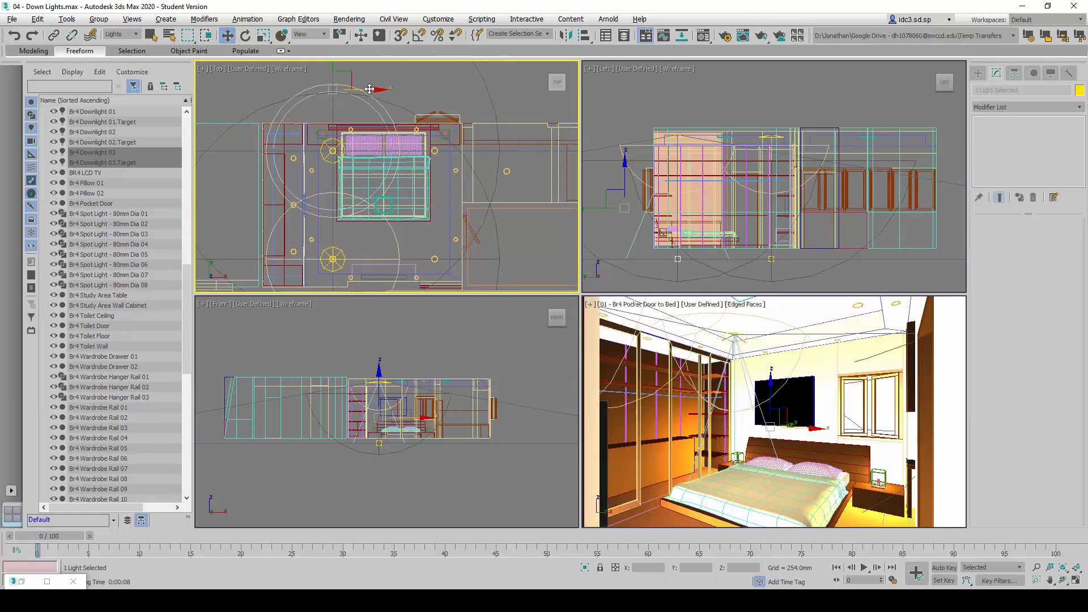
{"action": "left_click_drag", "start_coordinate": [373, 89], "coordinate": [478, 104]}
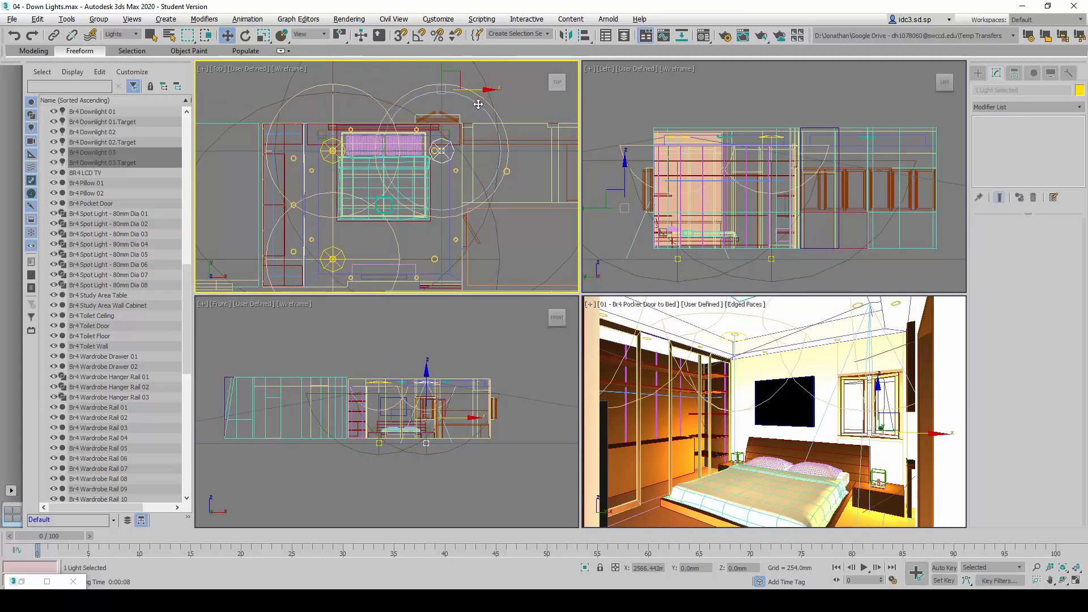
{"action": "scroll", "coordinate": [436, 149], "scroll_direction": "up", "scroll_amount": 4}
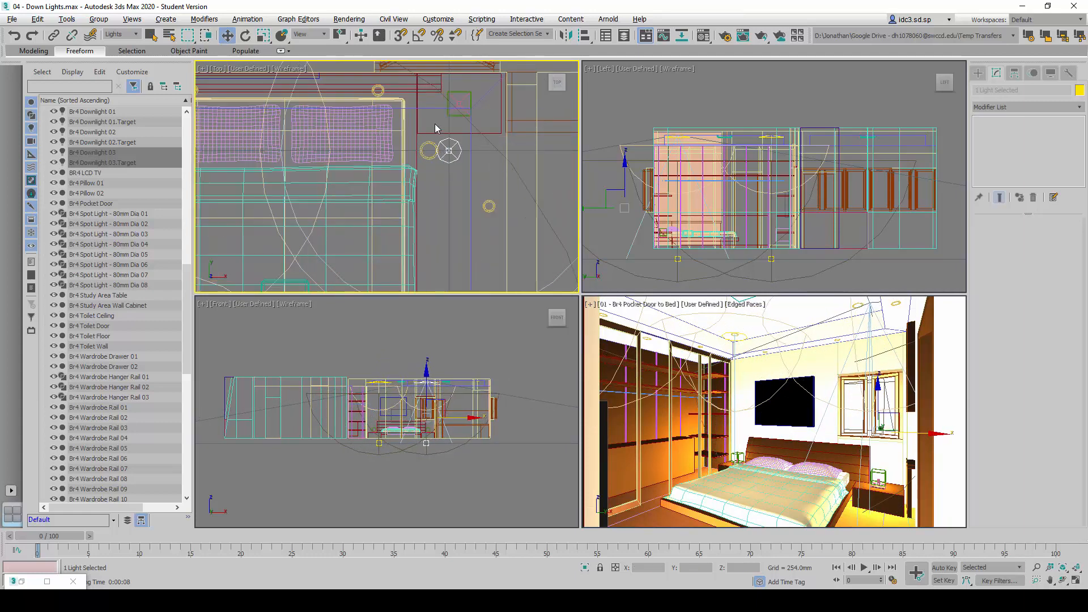
{"action": "scroll", "coordinate": [451, 185], "scroll_direction": "down", "scroll_amount": 4}
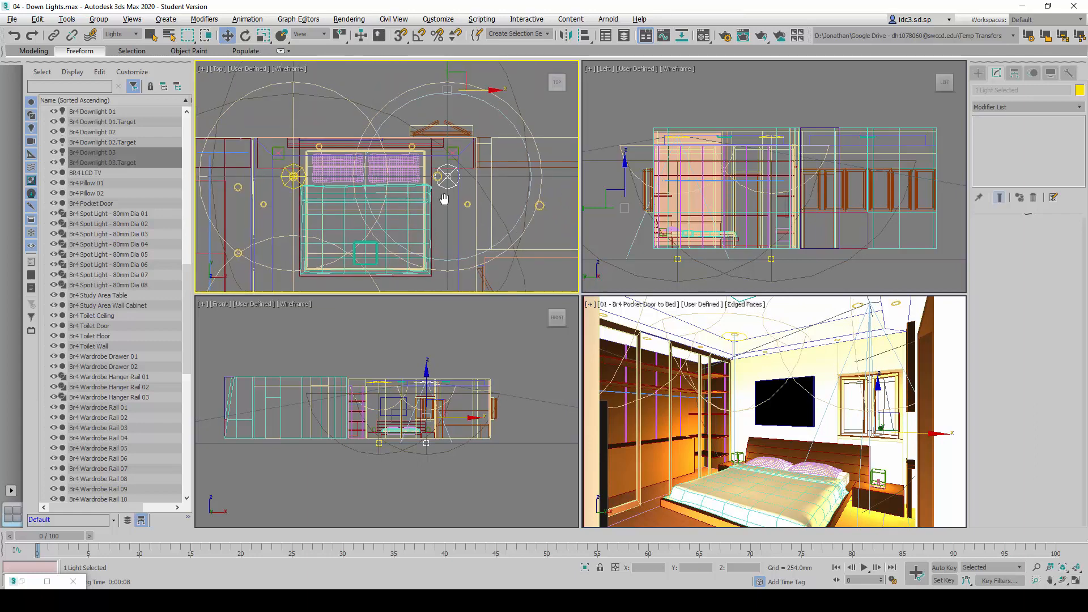
{"action": "scroll", "coordinate": [448, 210], "scroll_direction": "up", "scroll_amount": 4}
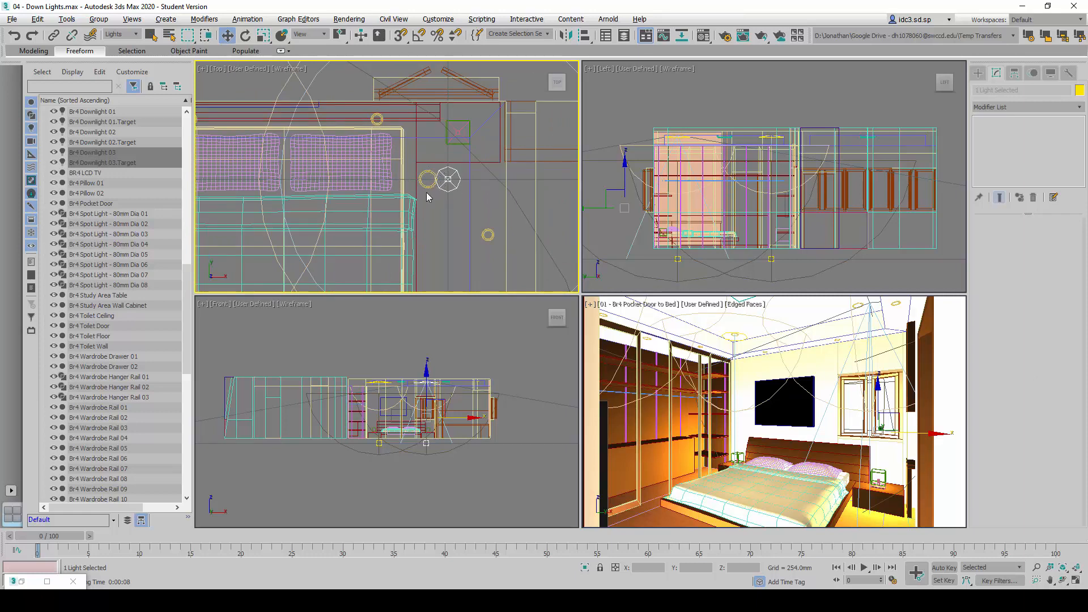
{"action": "scroll", "coordinate": [431, 199], "scroll_direction": "down", "scroll_amount": 2}
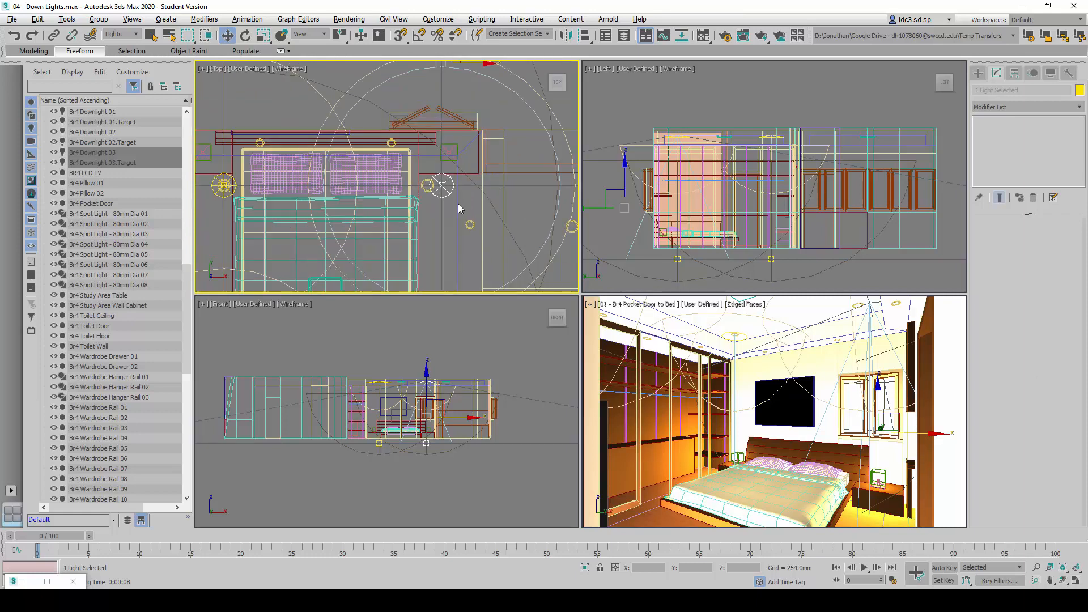
Select only the Br4 Downlight 03 light and set its absolute world X position to 515863.979 mm, consulting the reference sheet
{"action": "left_click", "coordinate": [103, 153]}
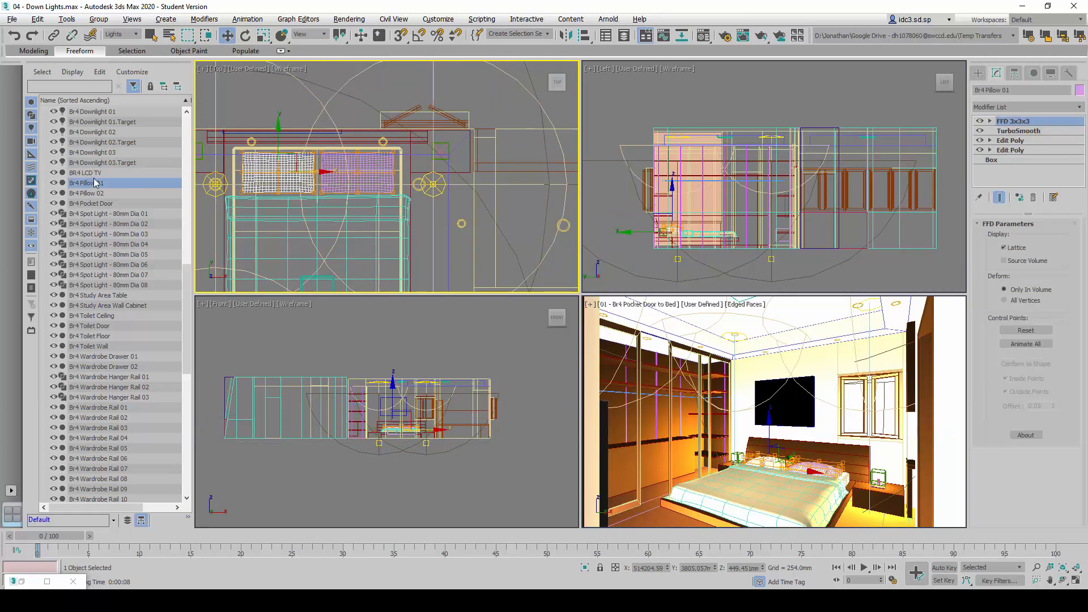
{"action": "left_click", "coordinate": [106, 154]}
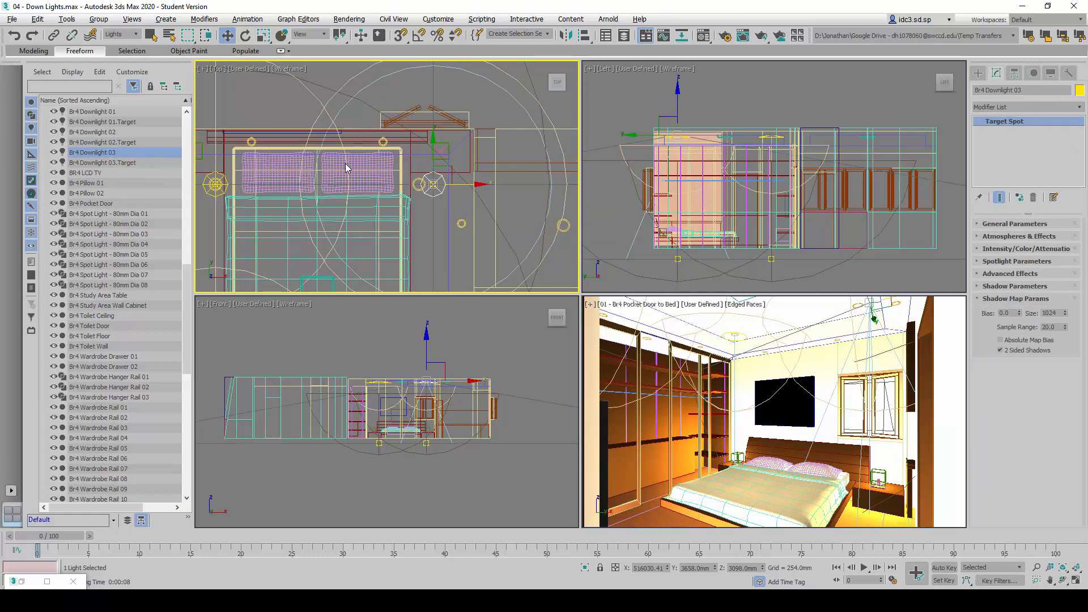
{"action": "right_click", "coordinate": [227, 35]}
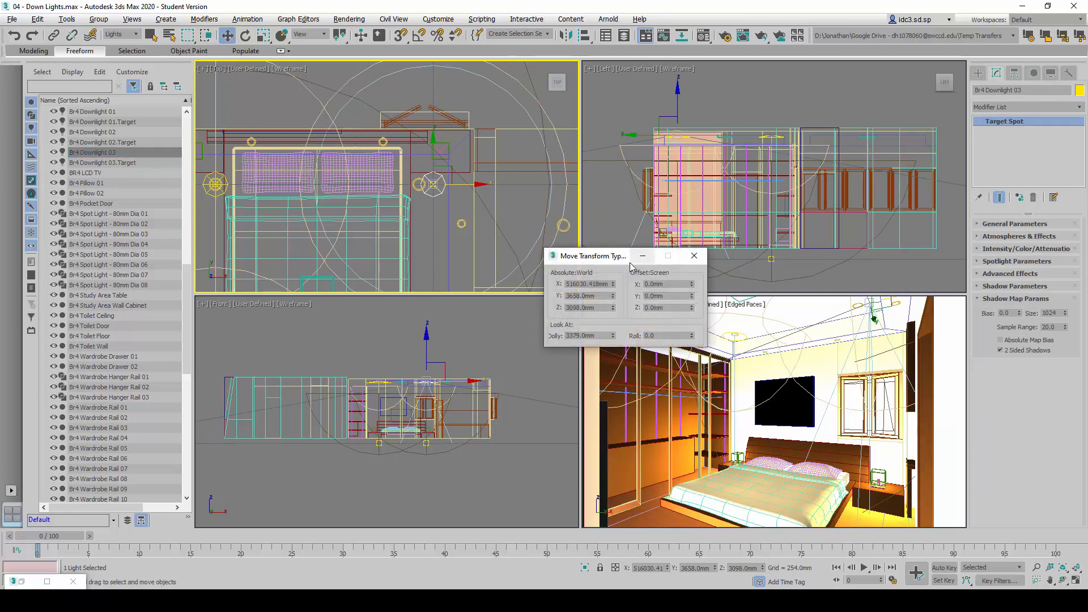
{"action": "left_click_drag", "start_coordinate": [619, 260], "coordinate": [586, 257]}
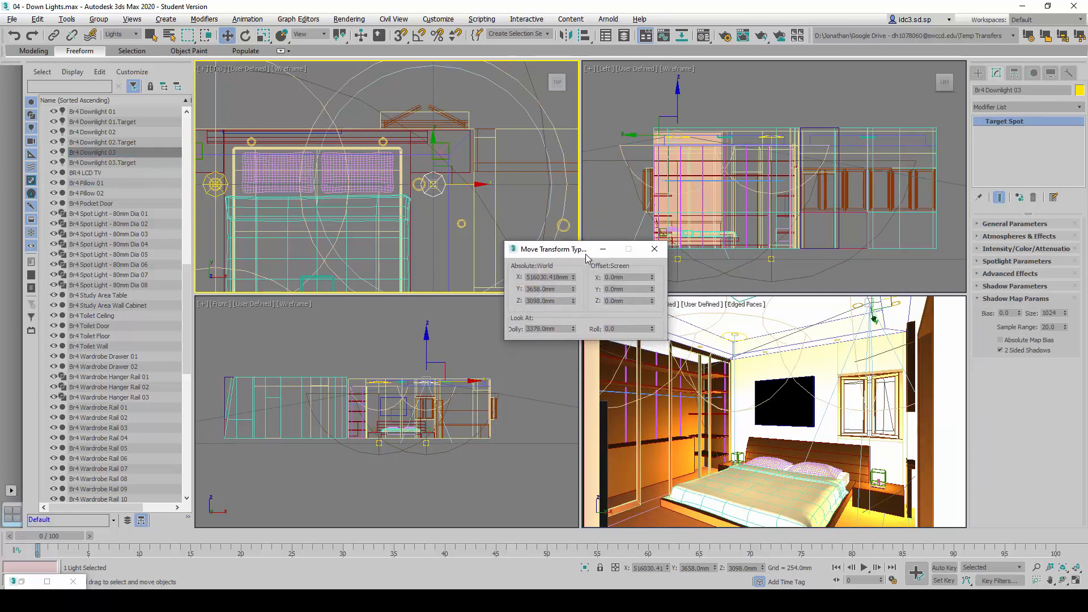
{"action": "double_click", "coordinate": [547, 277]}
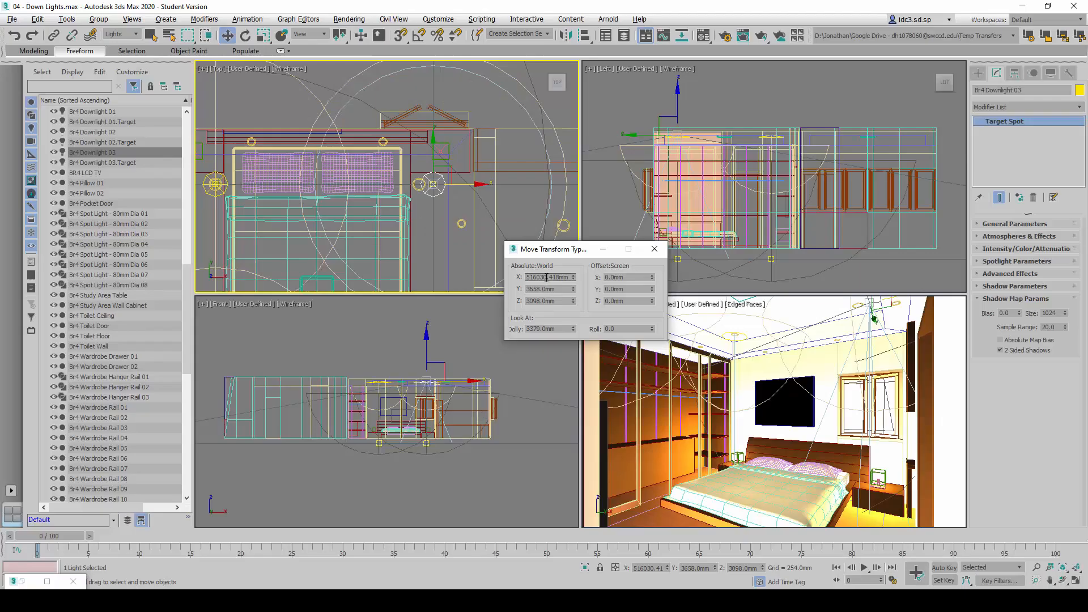
{"action": "double_click", "coordinate": [547, 278]}
{"action": "type", "text": "5"}
{"action": "type", "text": "45863.979"}
{"action": "key", "text": "Return"}
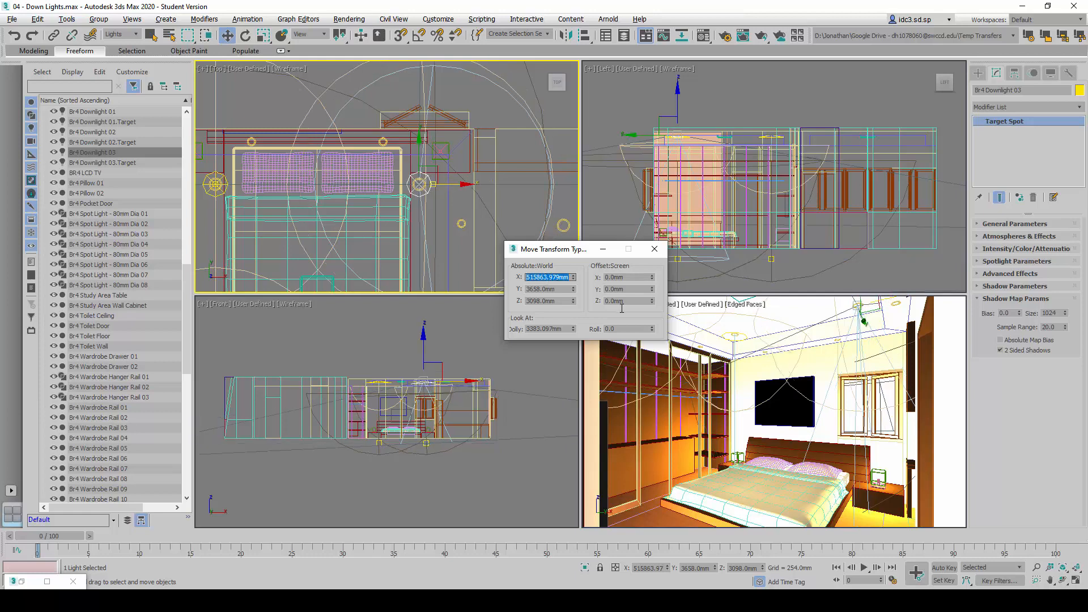
Set the absolute world X position of Br4 Downlight 03's target to 515864 mm and close the transform entry dialog
{"action": "left_click", "coordinate": [433, 186]}
{"action": "scroll", "coordinate": [441, 188], "scroll_direction": "up", "scroll_amount": 3}
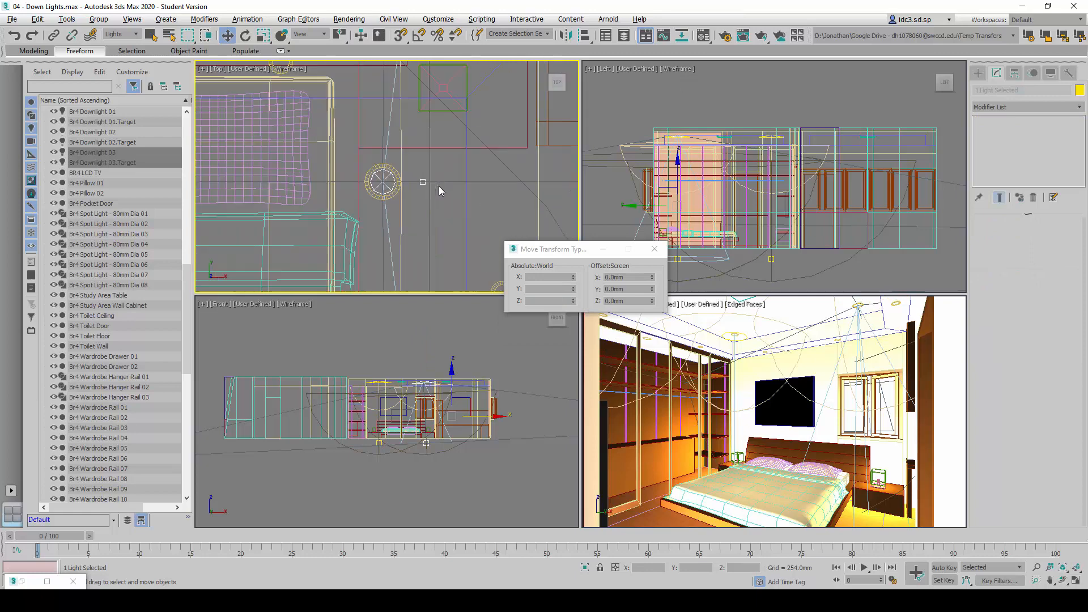
{"action": "left_click", "coordinate": [429, 195]}
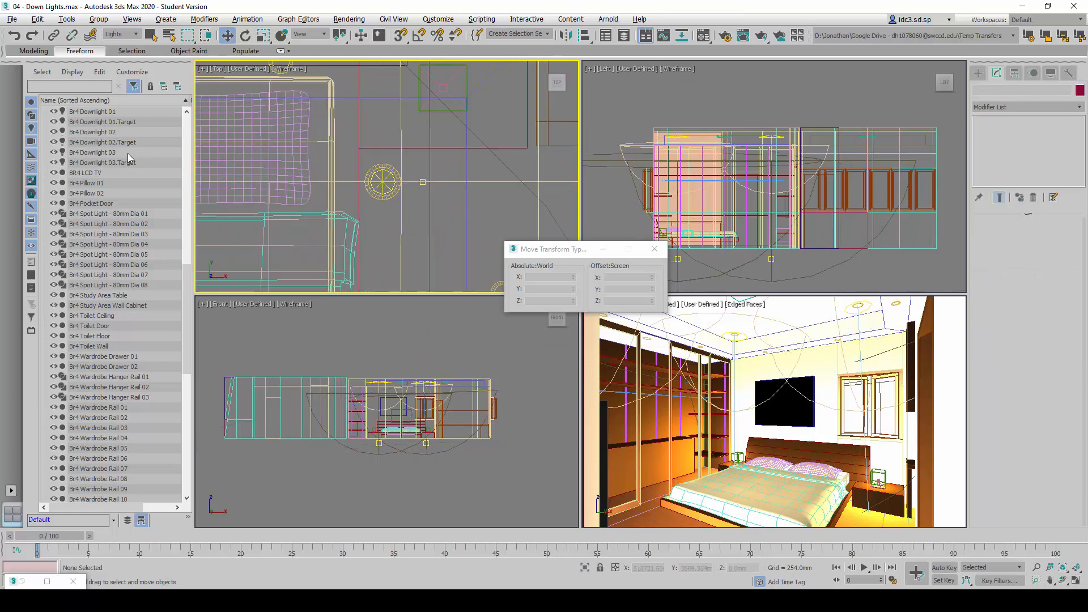
{"action": "left_click", "coordinate": [88, 164]}
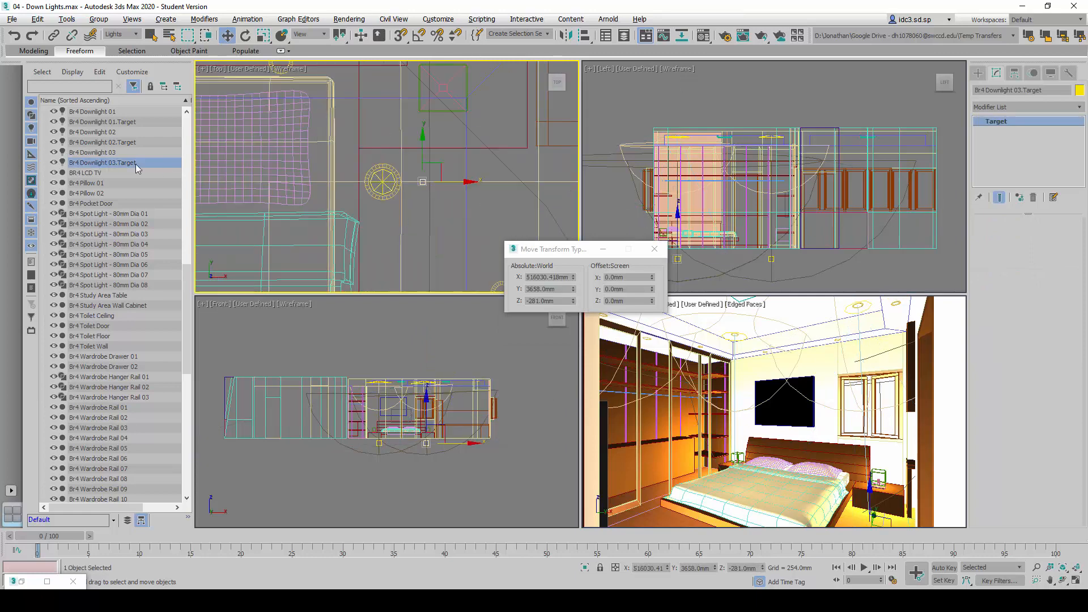
{"action": "left_click", "coordinate": [543, 276]}
{"action": "double_click", "coordinate": [543, 276]}
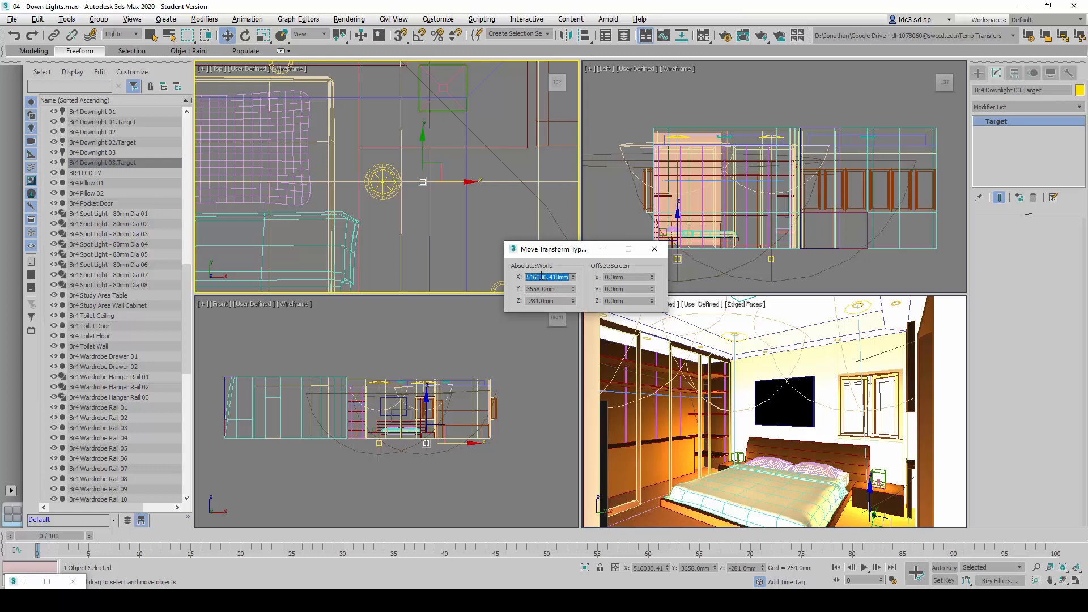
{"action": "type", "text": "515864"}
{"action": "key", "text": "Return"}
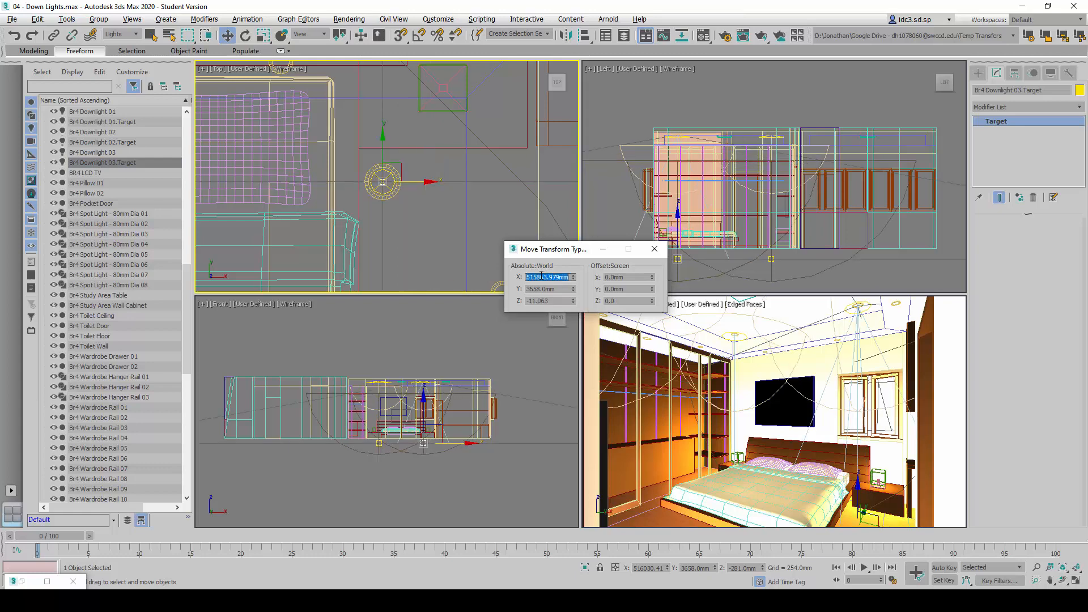
{"action": "left_click", "coordinate": [656, 250]}
Select Br4 Downlight 03 together with its target and clone both as an instance named Br4 Downlight 04
{"action": "scroll", "coordinate": [465, 181], "scroll_direction": "down", "scroll_amount": 7}
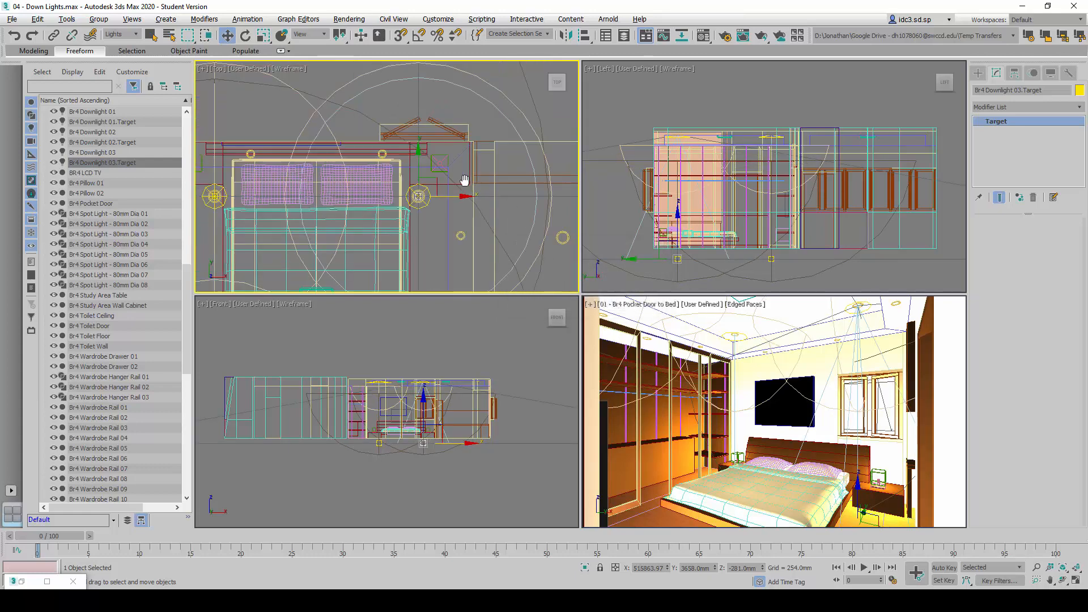
{"action": "middle_click_drag", "start_coordinate": [465, 181], "coordinate": [502, 140]}
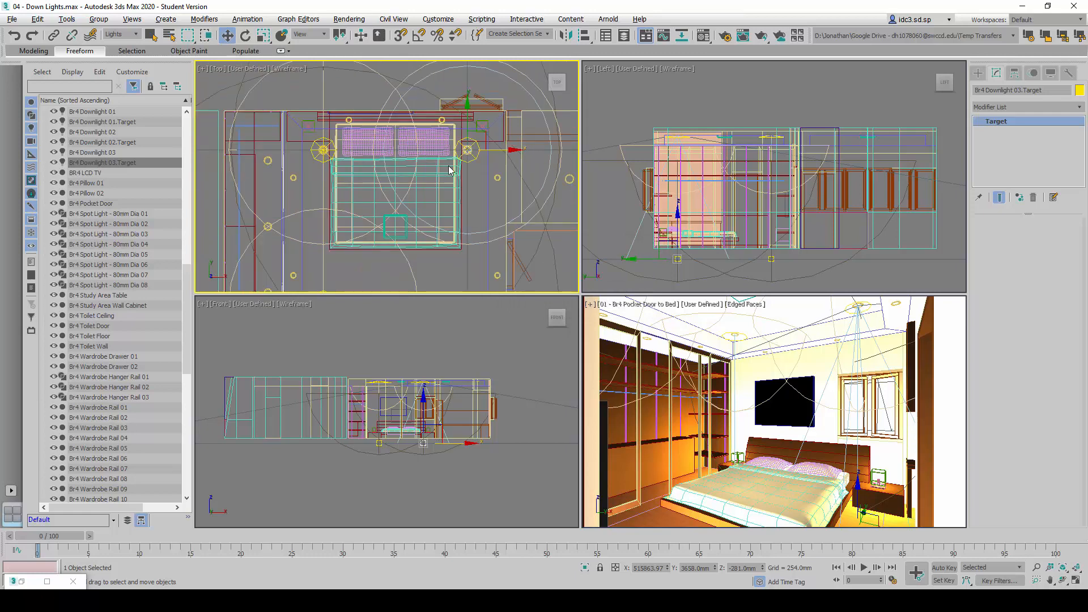
{"action": "scroll", "coordinate": [462, 250], "scroll_direction": "down", "scroll_amount": 5}
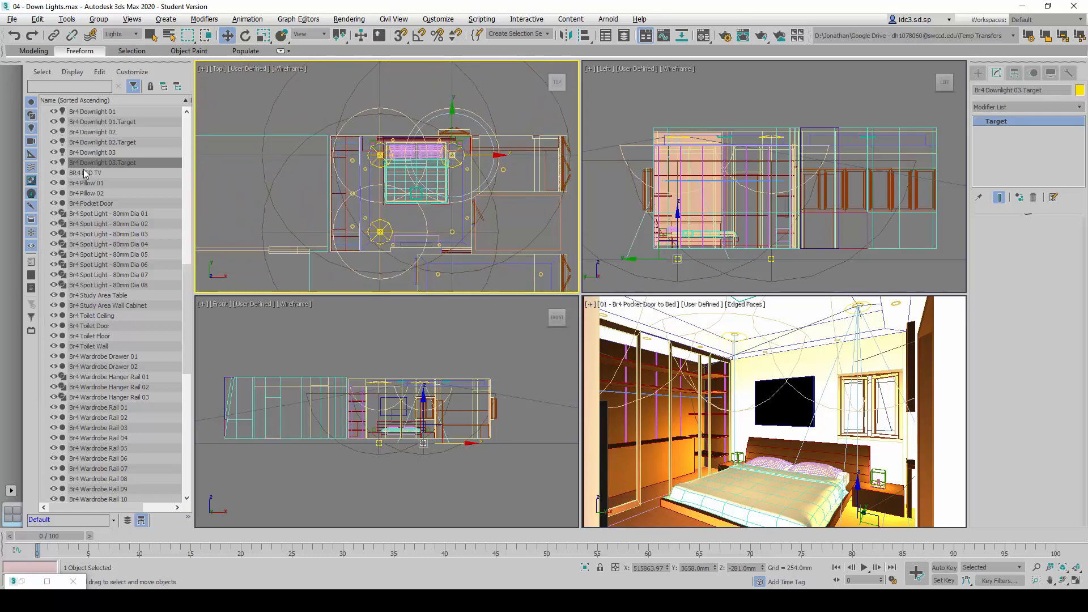
{"action": "left_click", "coordinate": [91, 152]}
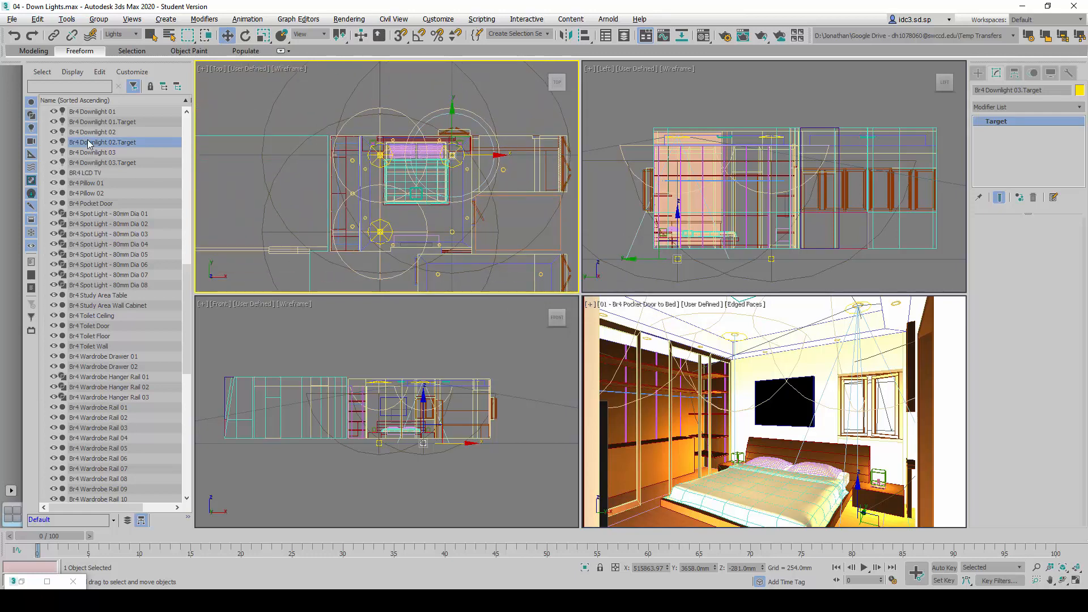
{"action": "left_click", "coordinate": [111, 164], "text": "ctrl"}
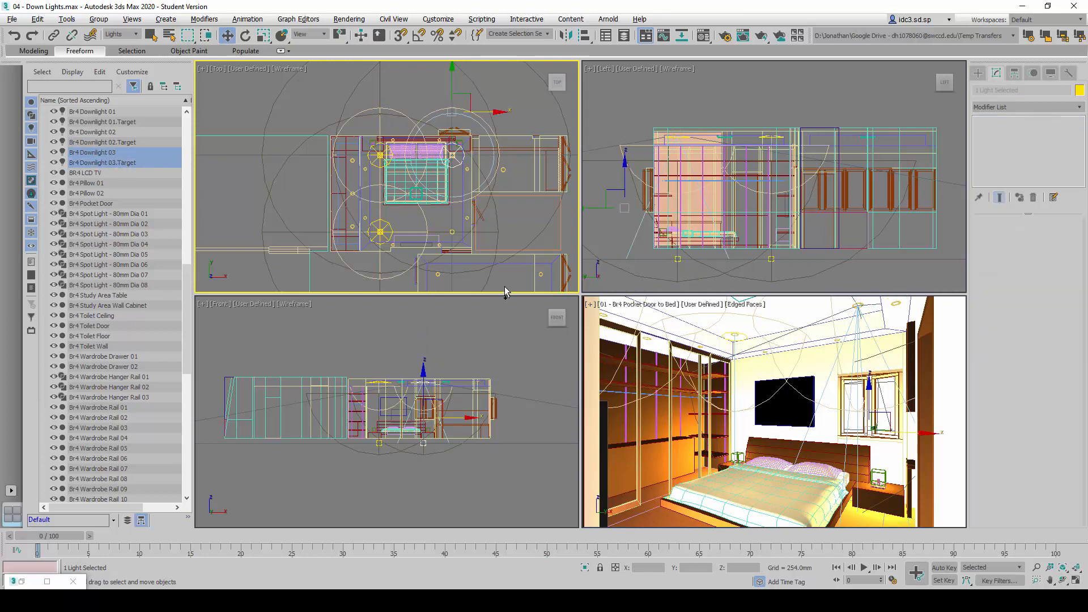
{"action": "key", "text": "ctrl+v"}
{"action": "left_click_drag", "start_coordinate": [535, 246], "coordinate": [559, 241]}
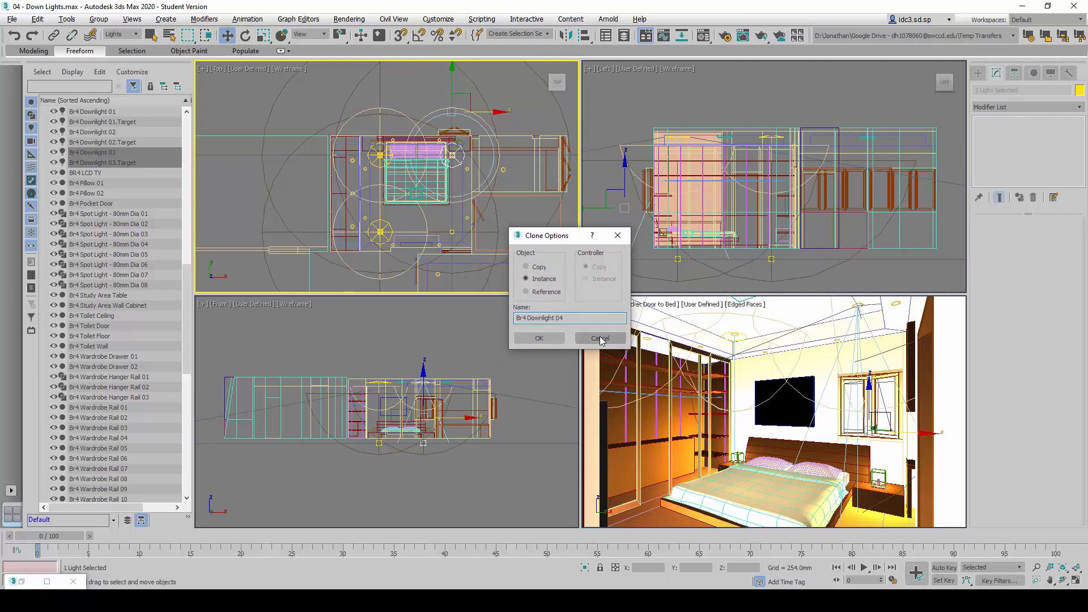
{"action": "left_click", "coordinate": [555, 338]}
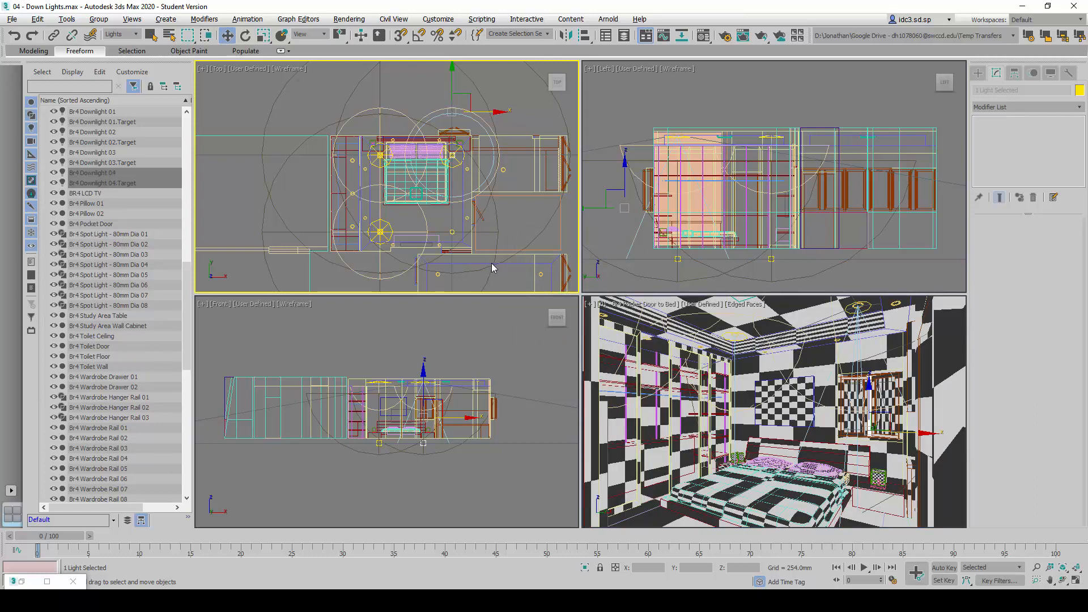
Move Br4 Downlight 04 with its target along Y to about 1273 mm, near the downlight fitting beyond the foot of the bed
{"action": "left_click", "coordinate": [115, 175]}
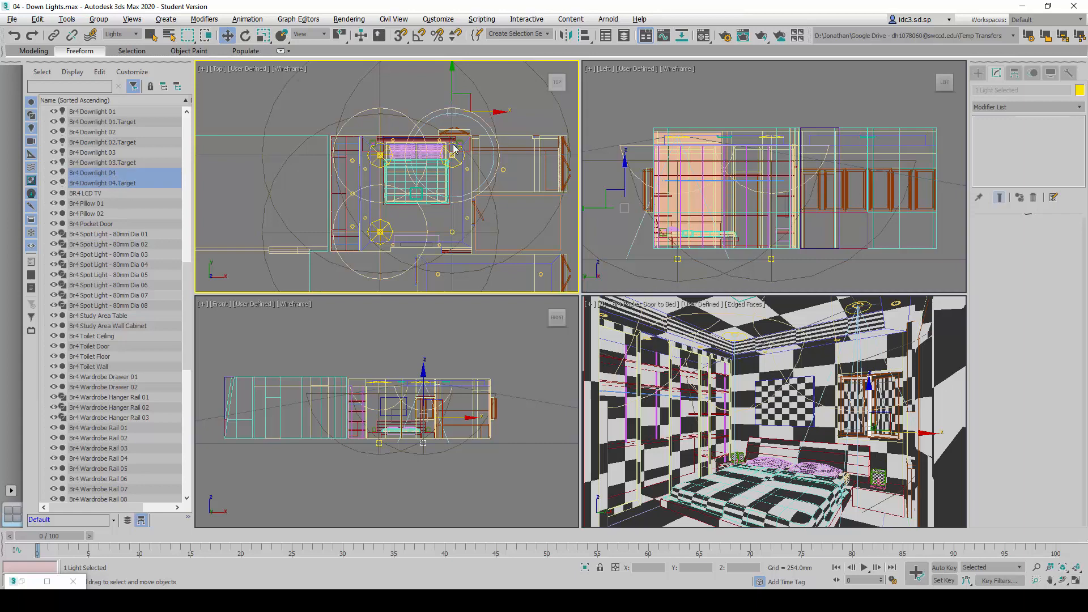
{"action": "right_click", "coordinate": [447, 89]}
{"action": "left_click", "coordinate": [450, 83]}
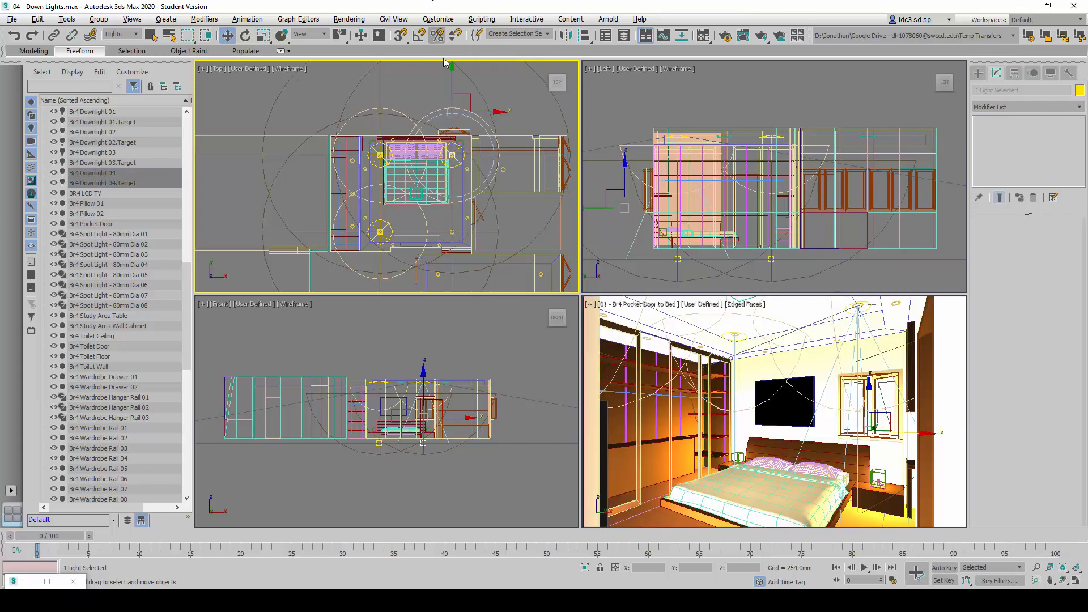
{"action": "left_click_drag", "start_coordinate": [450, 83], "coordinate": [451, 152]}
{"action": "scroll", "coordinate": [452, 249], "scroll_direction": "up", "scroll_amount": 5}
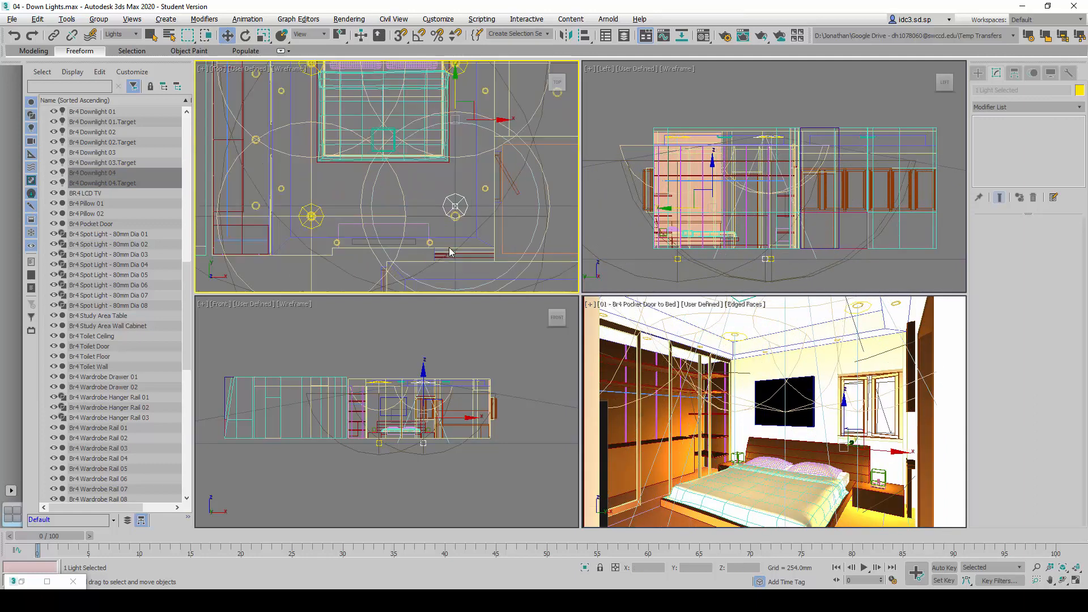
{"action": "middle_click_drag", "start_coordinate": [484, 175], "coordinate": [439, 187]}
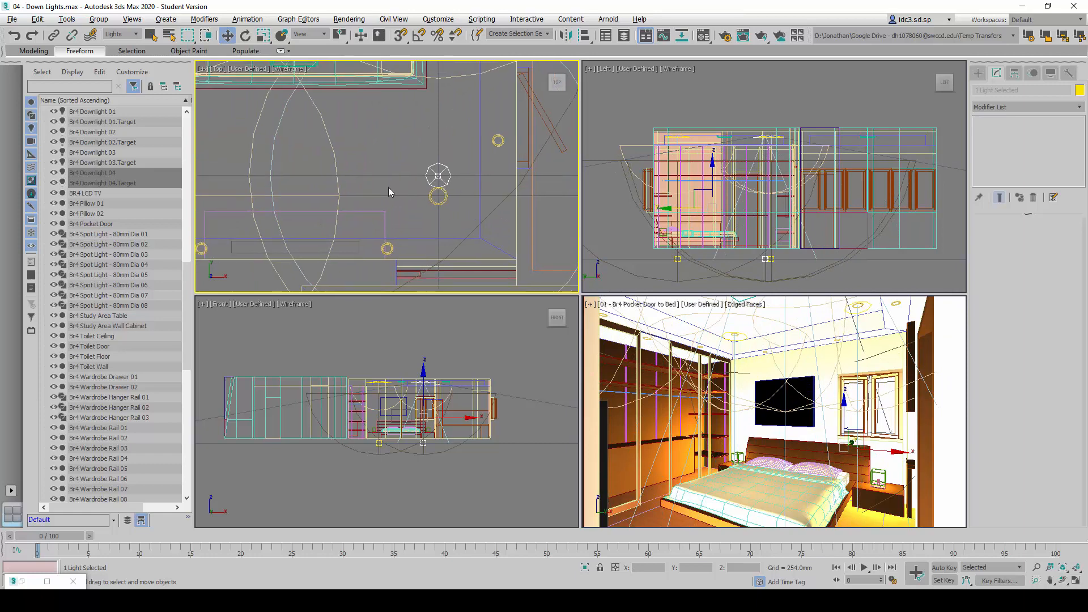
Select only the Br4 Downlight 04 light, open precise entry of its position, and consult its Y position in the reference sheet
{"action": "left_click", "coordinate": [397, 146]}
{"action": "left_click", "coordinate": [106, 173]}
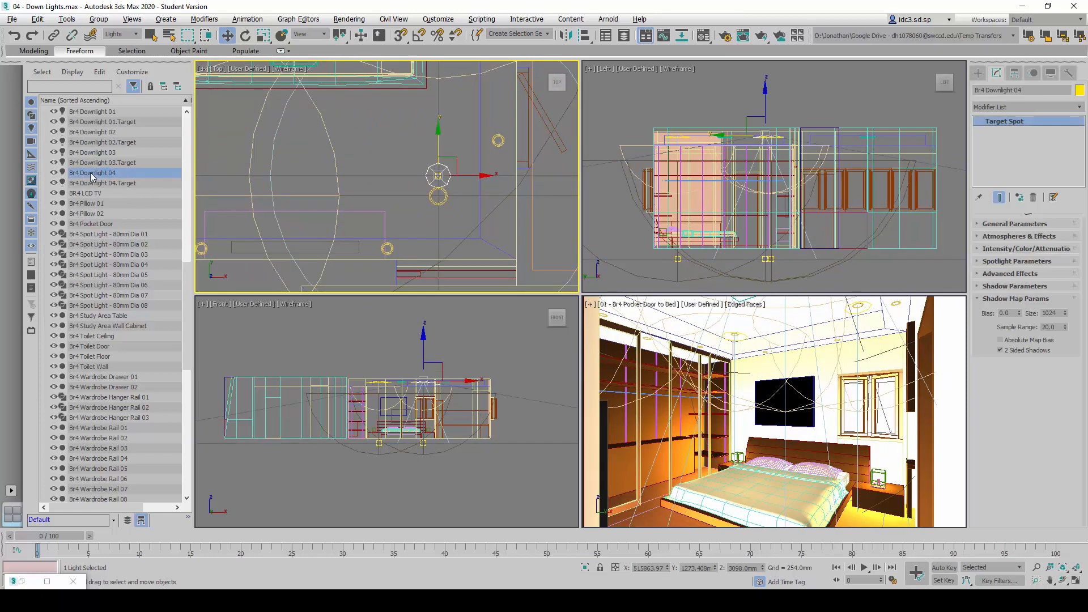
{"action": "right_click", "coordinate": [226, 35]}
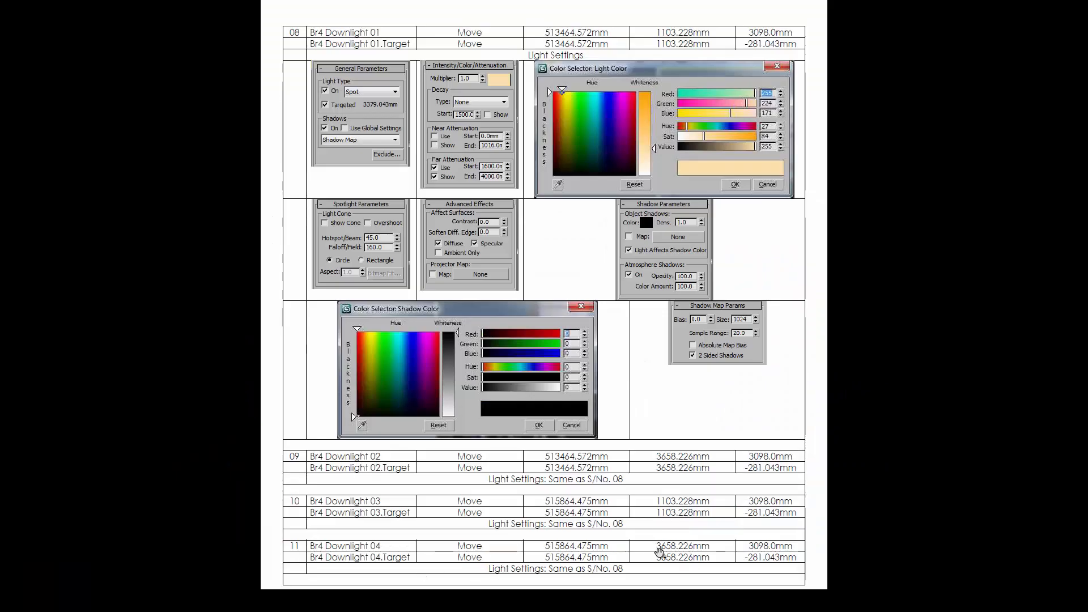
{"action": "key", "text": "ctrl+2"}
{"action": "left_click_drag", "start_coordinate": [650, 531], "coordinate": [717, 571], "text": "ctrl"}
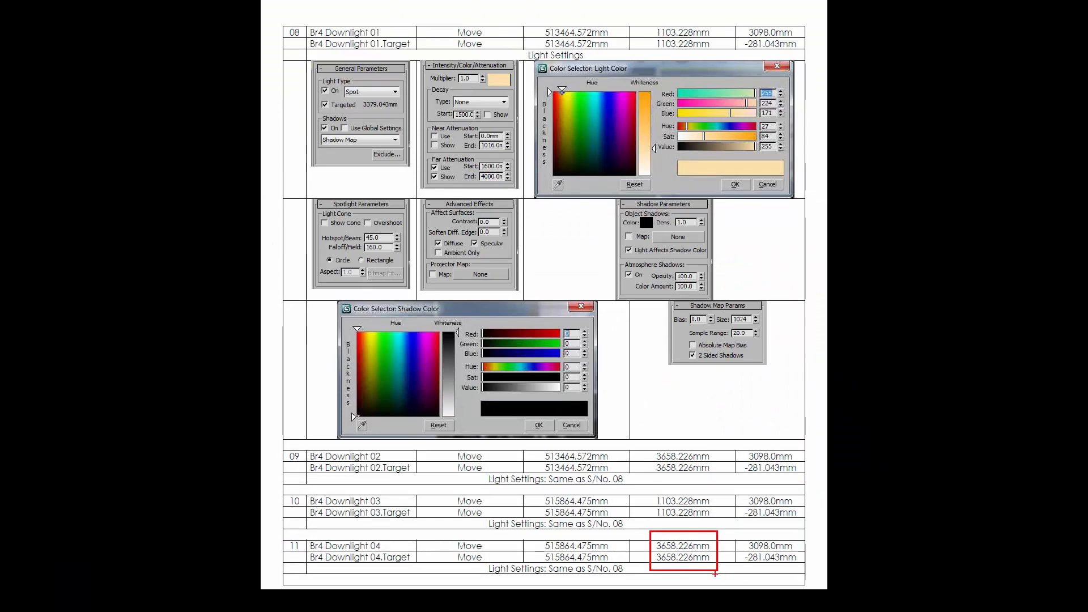
{"action": "key", "text": "Escape"}
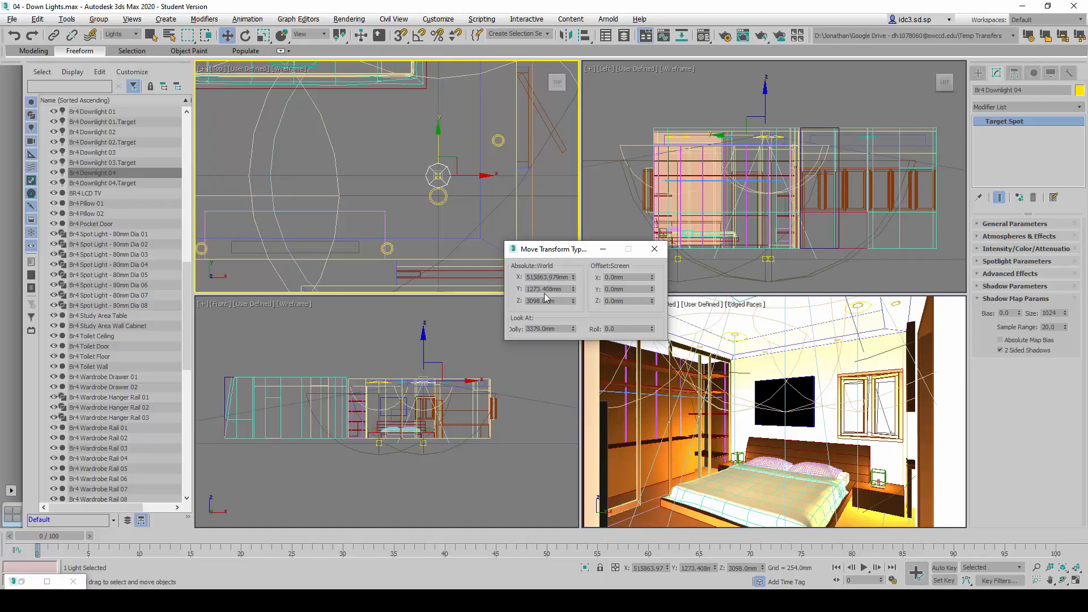
Try an absolute world Y position of 3658 mm for Br4 Downlight 04 and undo the entered Y changes
{"action": "double_click", "coordinate": [539, 290]}
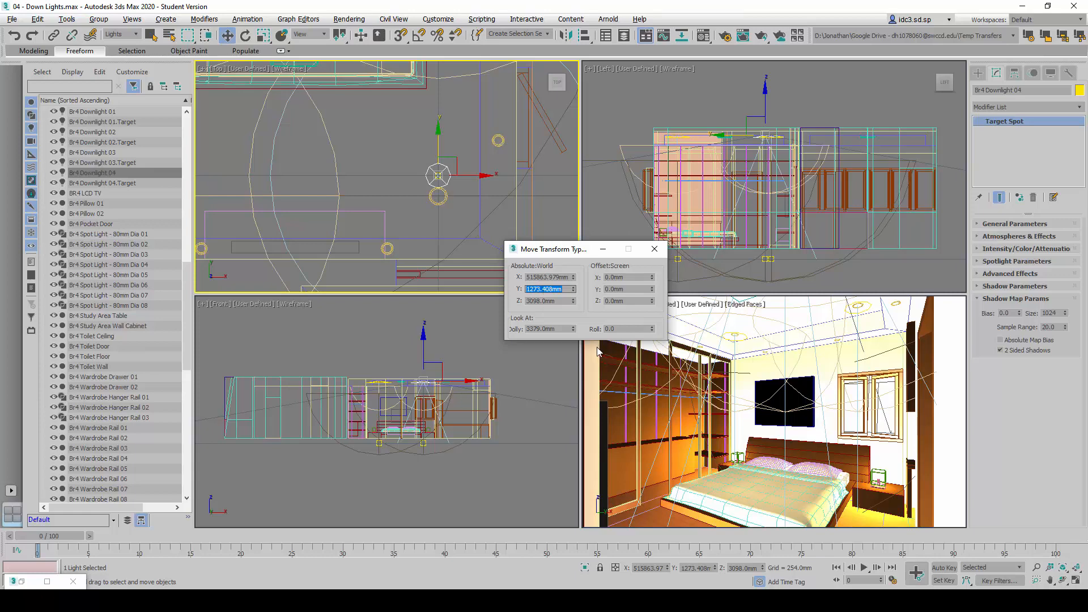
{"action": "type", "text": "3"}
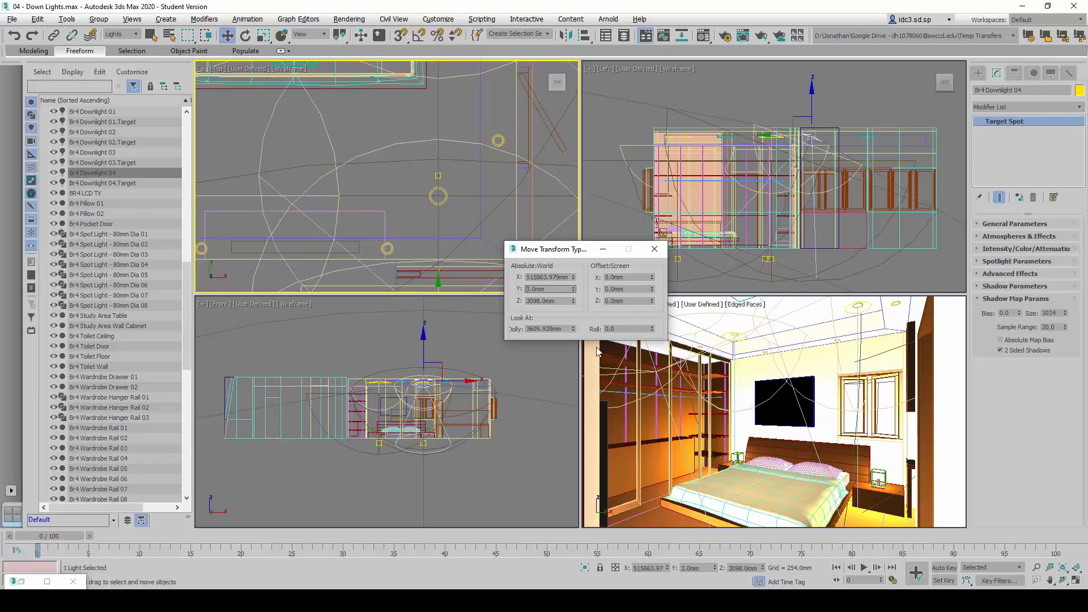
{"action": "double_click", "coordinate": [549, 289]}
{"action": "type", "text": "3658"}
{"action": "key", "text": "Return"}
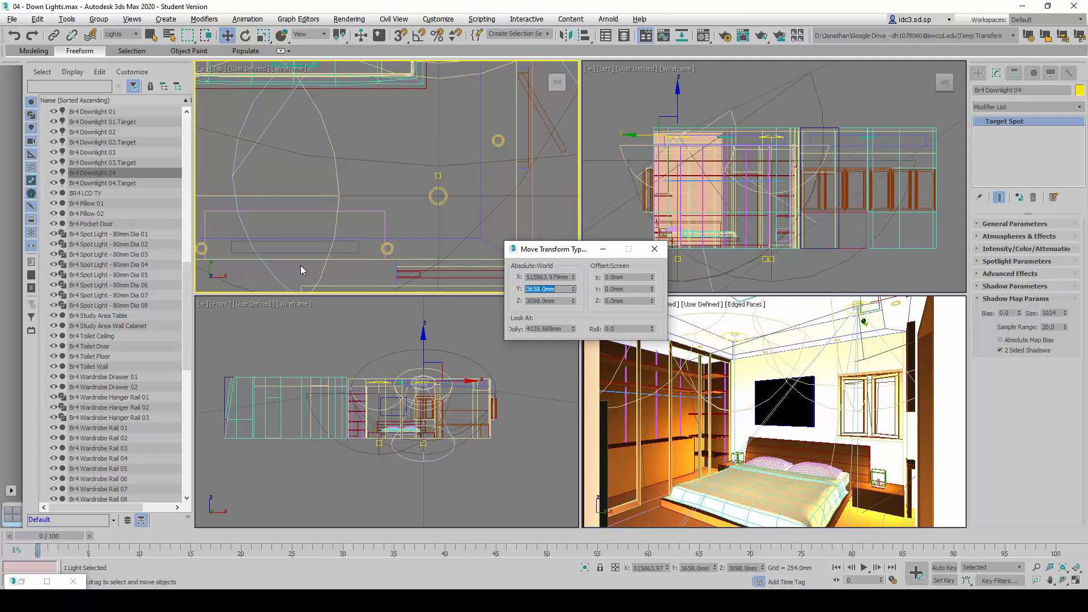
{"action": "scroll", "coordinate": [433, 144], "scroll_direction": "down", "scroll_amount": 5}
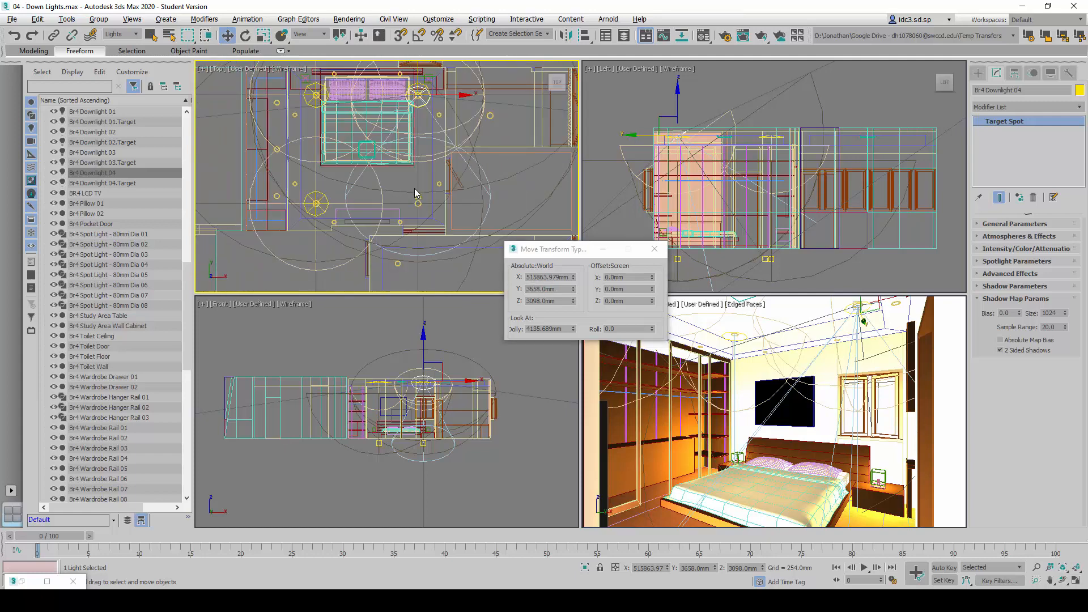
{"action": "key", "text": "ctrl+z"}
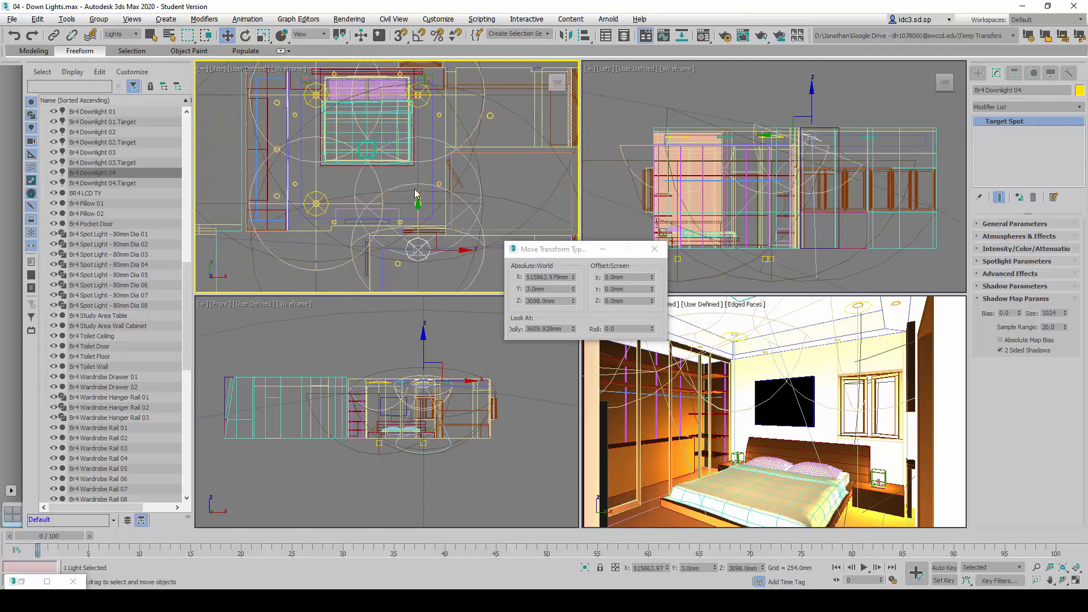
{"action": "left_click_drag", "start_coordinate": [430, 228], "coordinate": [430, 175]}
{"action": "scroll", "coordinate": [425, 203], "scroll_direction": "up", "scroll_amount": 6}
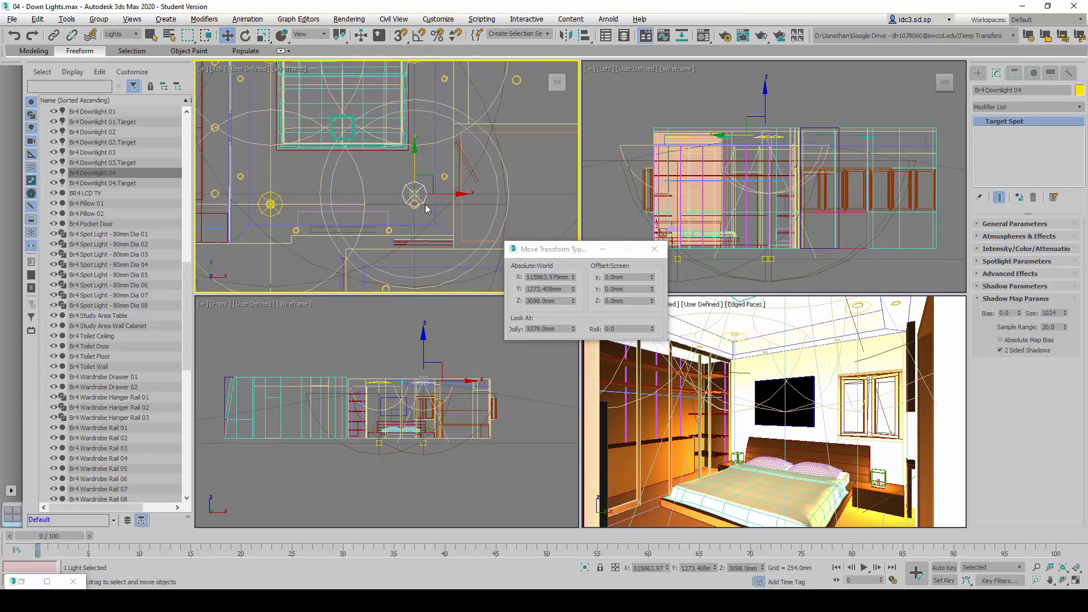
Set the absolute world Y position of Br4 Downlight 04 to 1103 mm, consulting the Br4 Downlight 03 row of the reference sheet
{"action": "key", "text": "alt+Tab"}
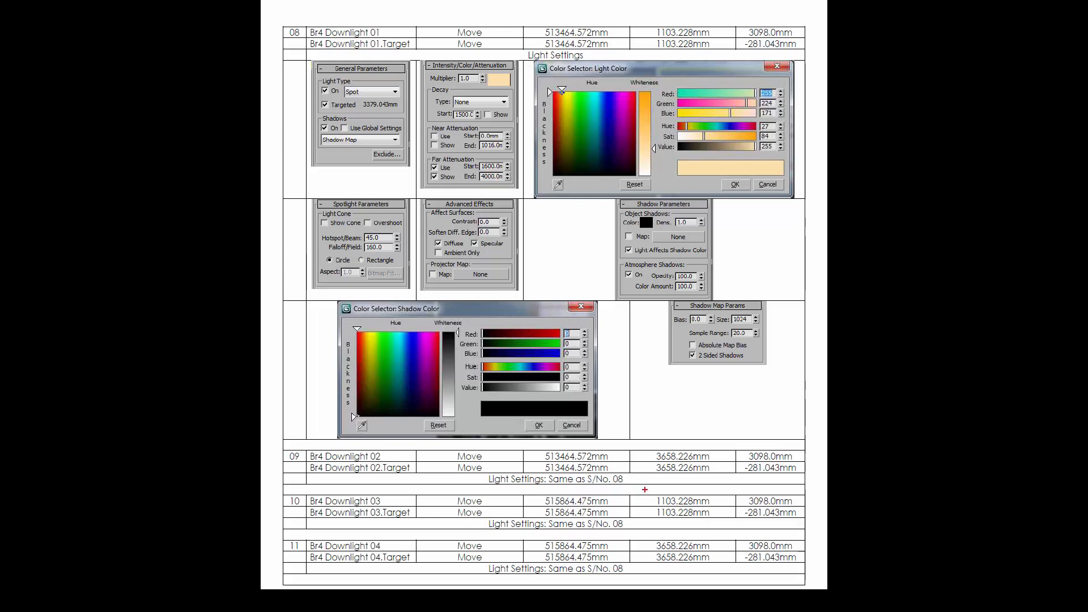
{"action": "left_click_drag", "start_coordinate": [645, 489], "coordinate": [719, 524]}
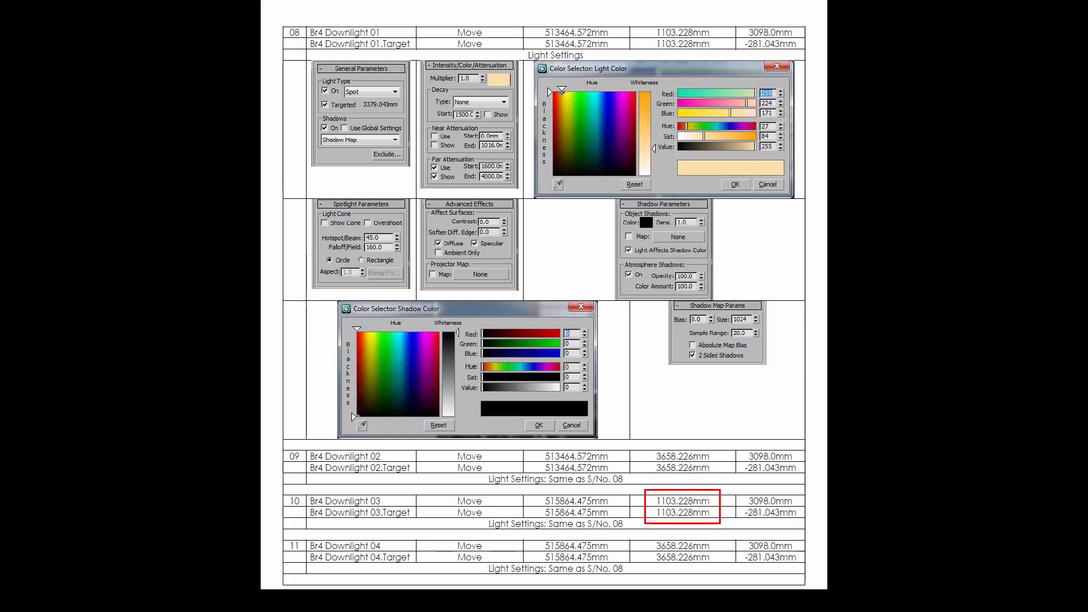
{"action": "key", "text": "Escape"}
{"action": "key", "text": "alt+Tab"}
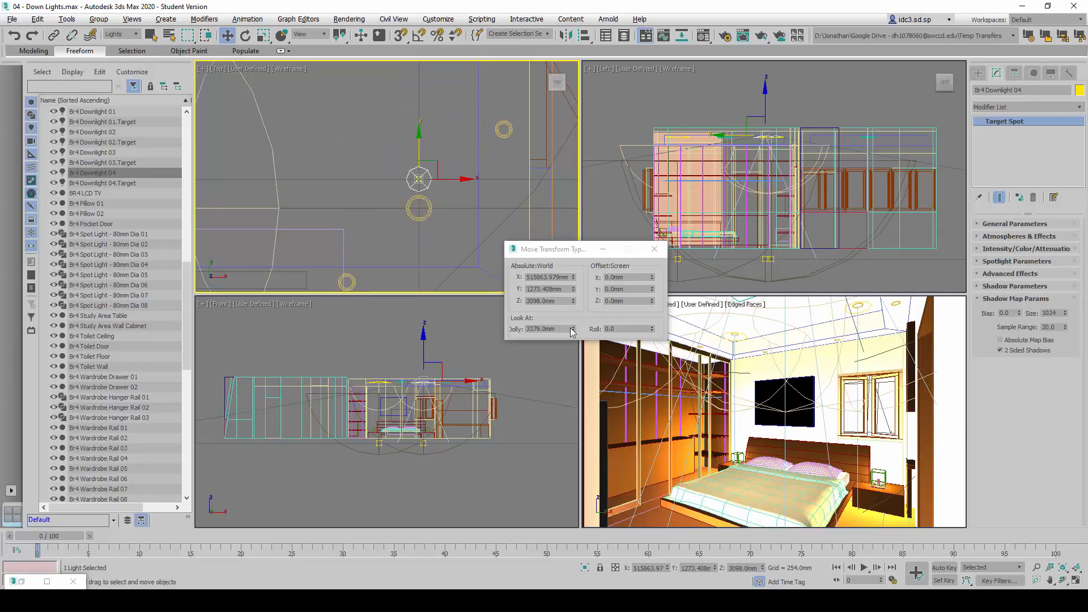
{"action": "double_click", "coordinate": [553, 289]}
{"action": "type", "text": "1103"}
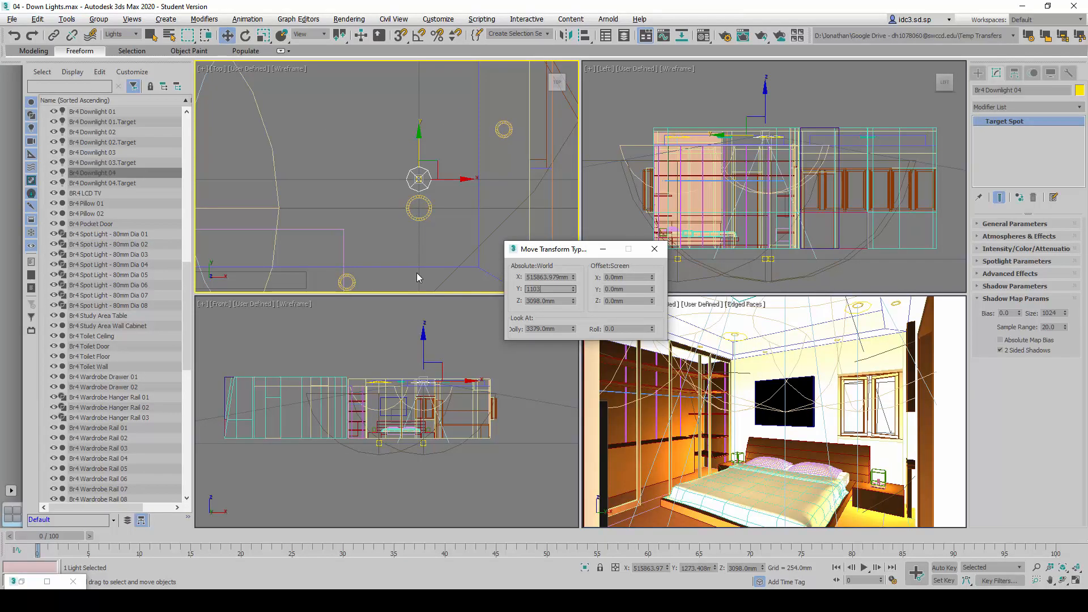
{"action": "key", "text": "Return"}
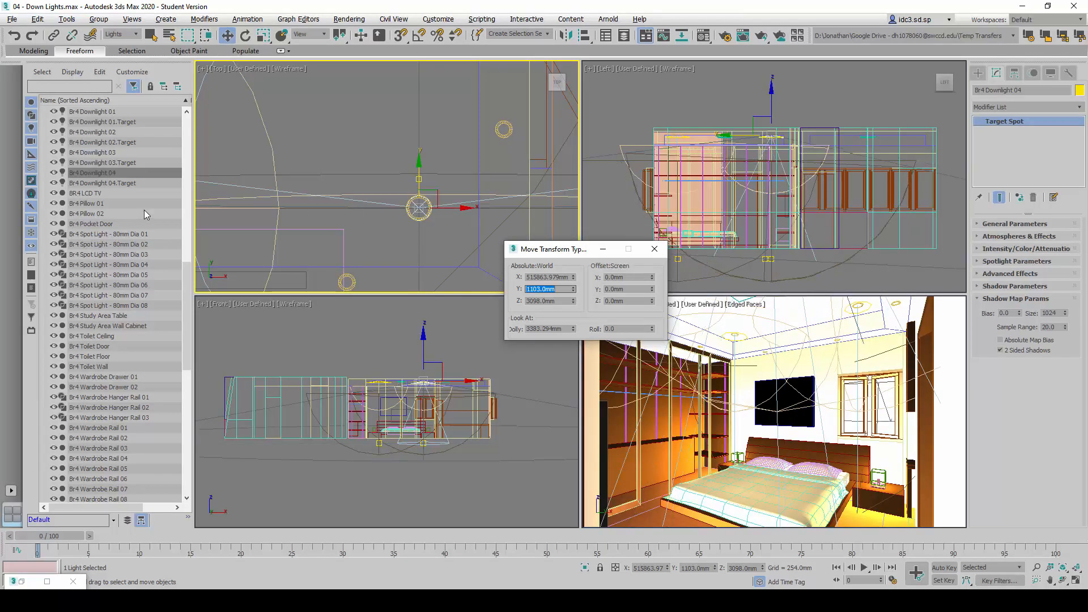
Set the absolute world Y position of Br4 Downlight 04's target to 1103 mm and close the transform entry dialog
{"action": "left_click", "coordinate": [126, 183]}
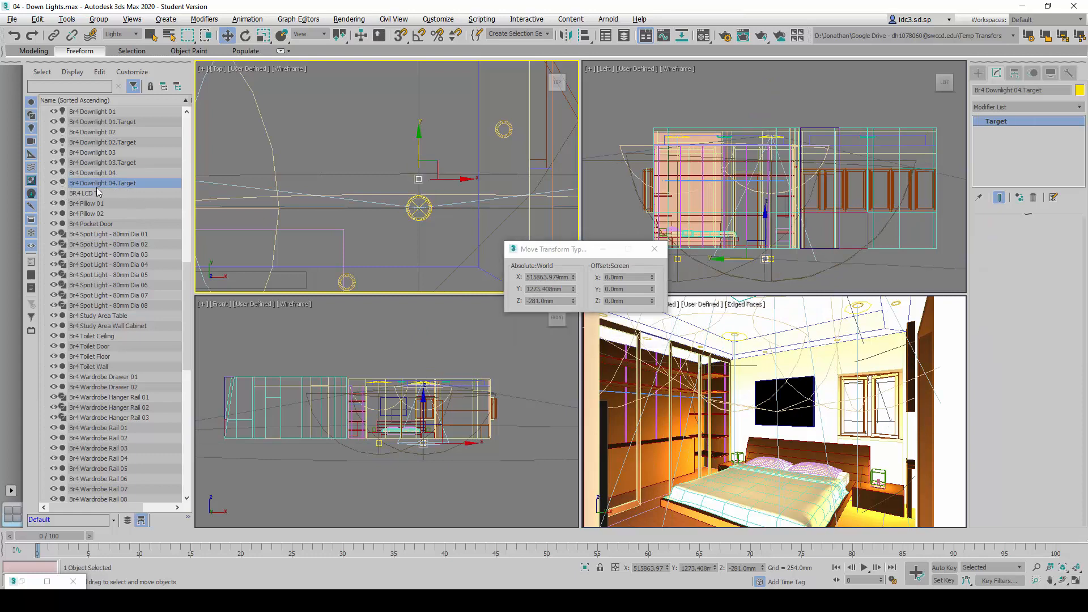
{"action": "double_click", "coordinate": [559, 290]}
{"action": "type", "text": "11"}
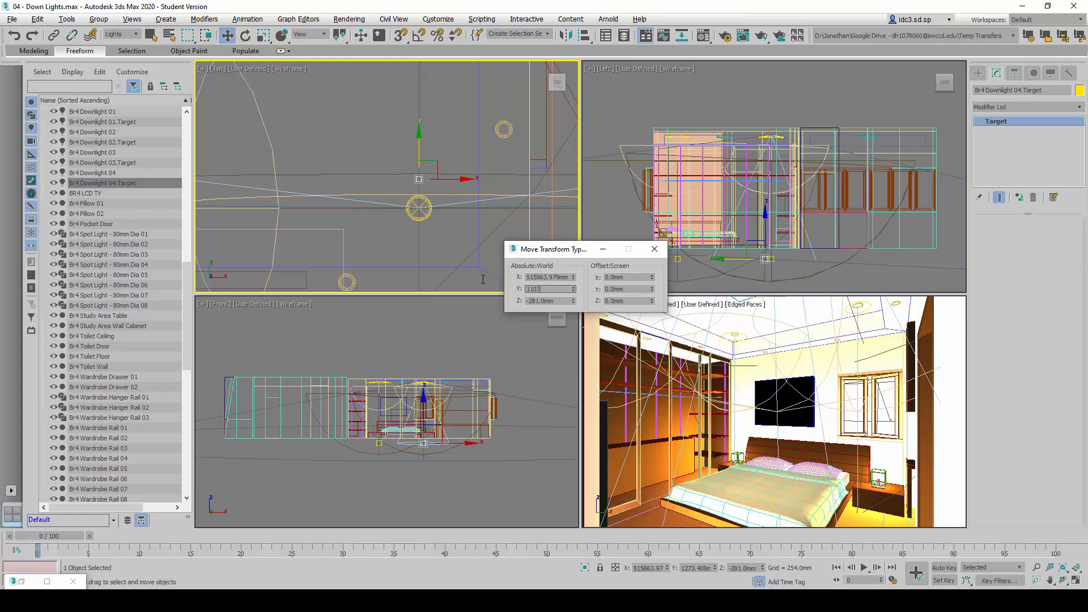
{"action": "type", "text": "03"}
{"action": "key", "text": "Return"}
{"action": "left_click", "coordinate": [655, 249]}
{"action": "scroll", "coordinate": [502, 222], "scroll_direction": "down", "scroll_amount": 2}
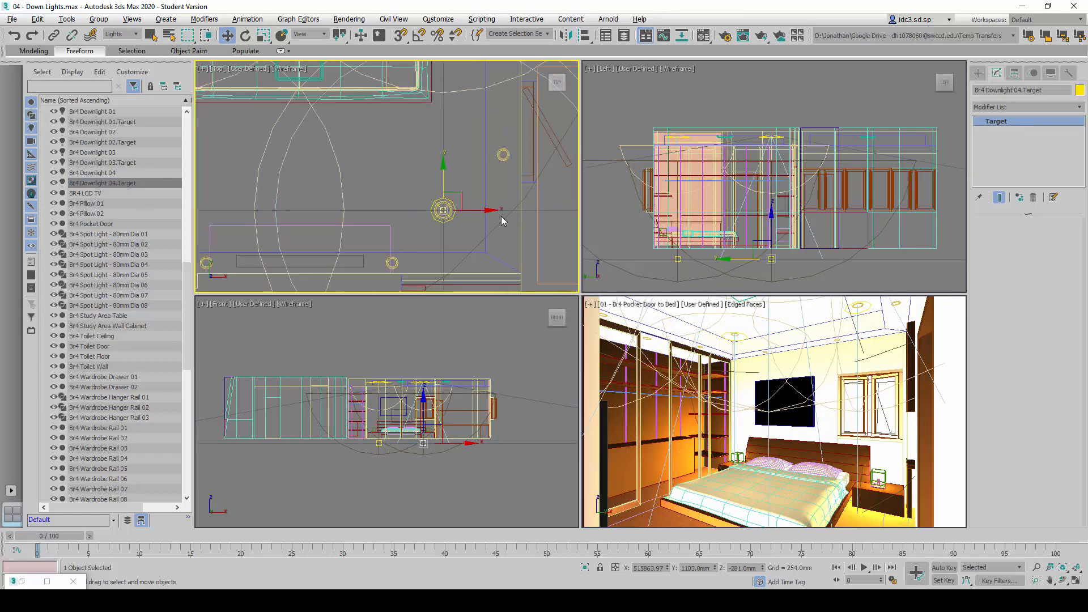
{"action": "scroll", "coordinate": [502, 221], "scroll_direction": "down", "scroll_amount": 3}
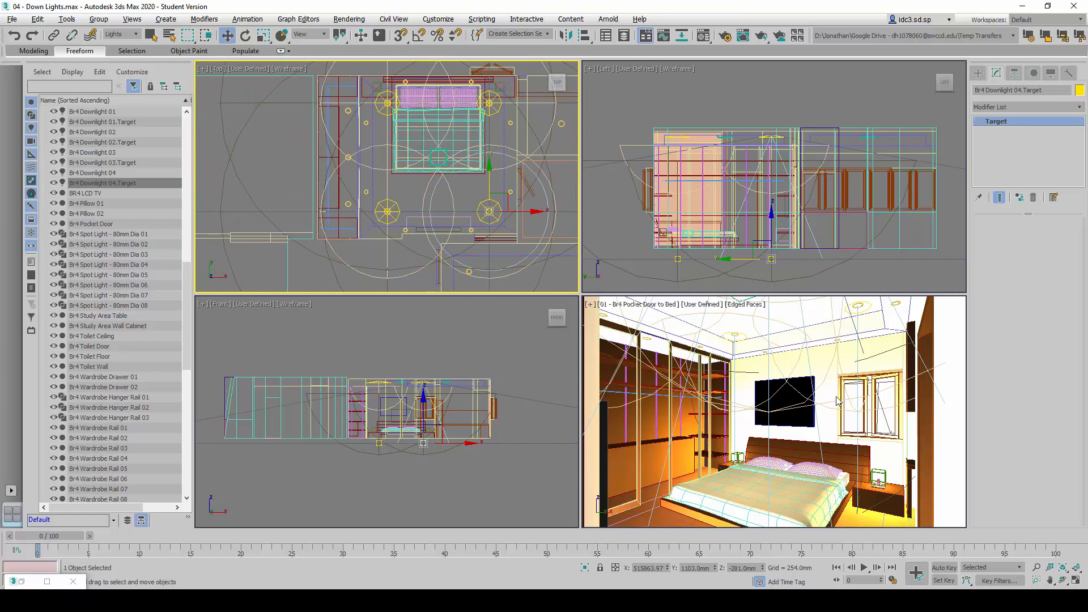
Render the 01 - Br4 Pocket Door to Bed view and compare it with the previously cloned render
{"action": "right_click", "coordinate": [780, 370]}
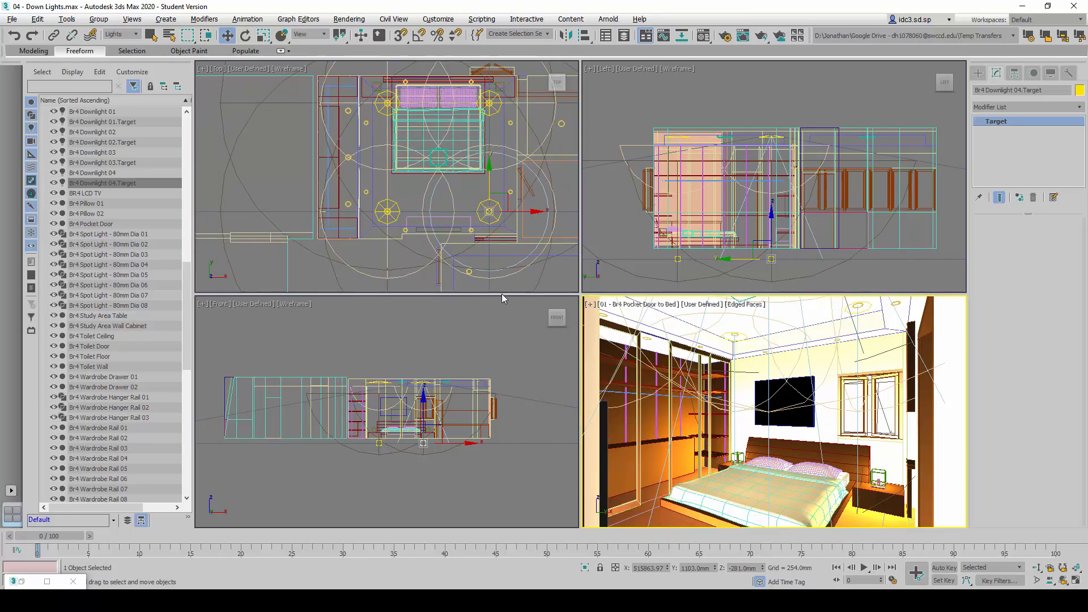
{"action": "left_click", "coordinate": [349, 20]}
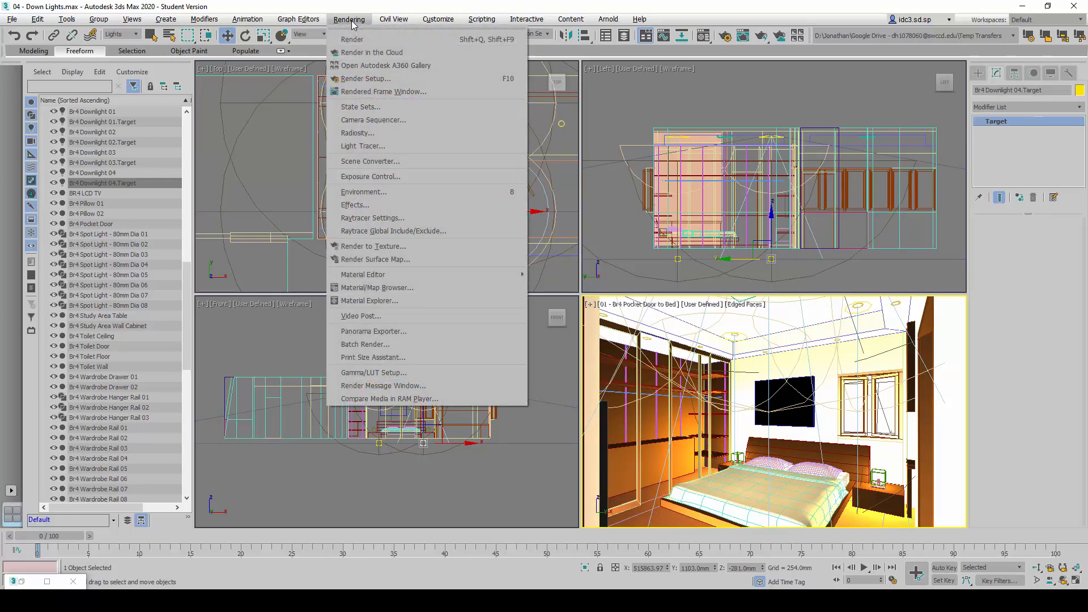
{"action": "left_click", "coordinate": [362, 40]}
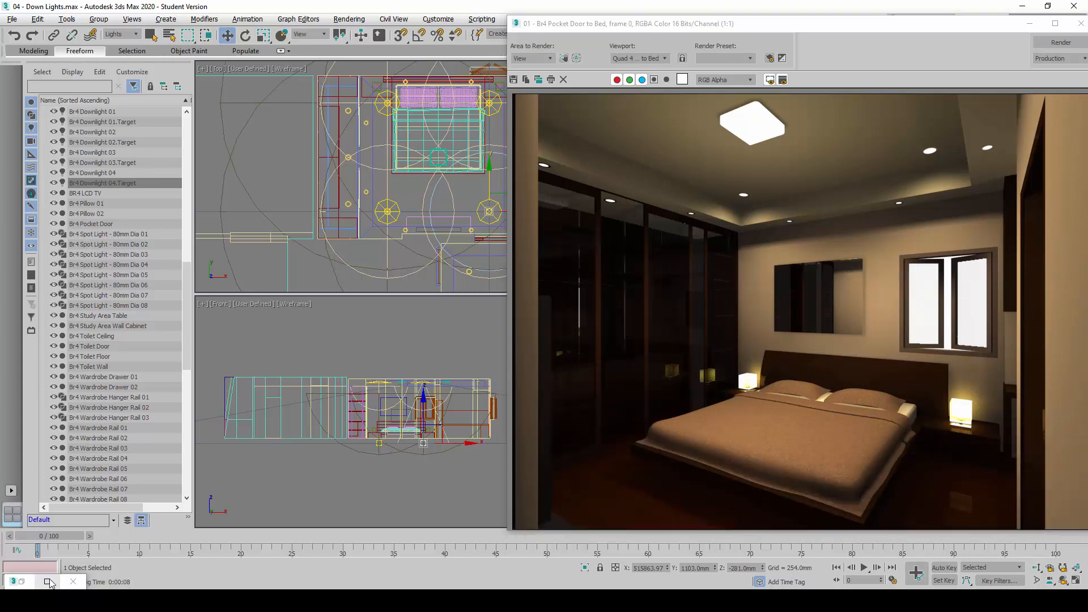
{"action": "left_click", "coordinate": [22, 581]}
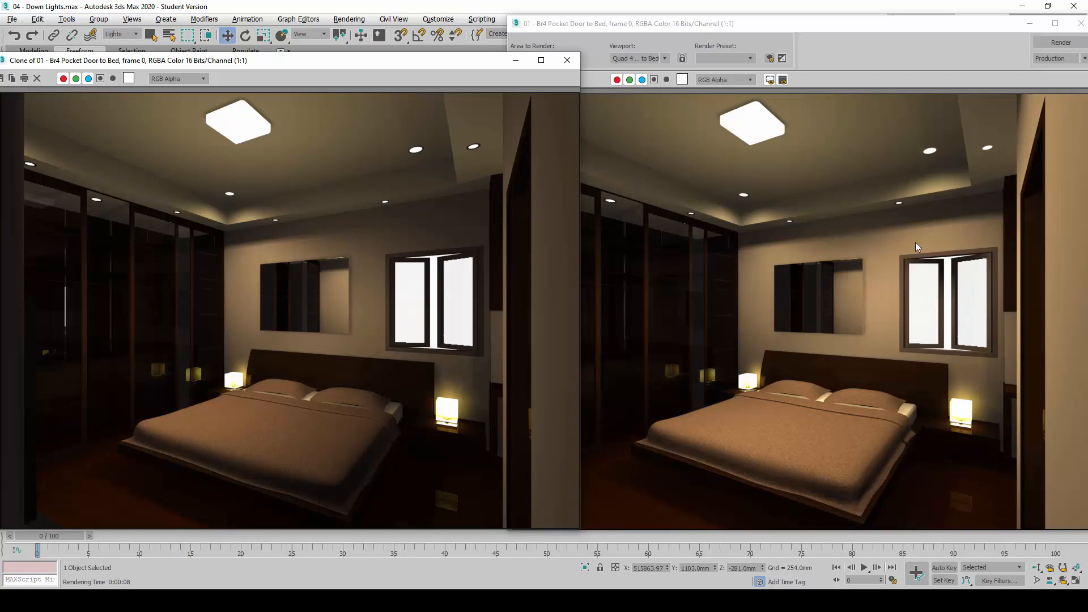
Replace the old comparison render with a clone of the new one, then close the original render window and minimize the clone
{"action": "left_click", "coordinate": [567, 60]}
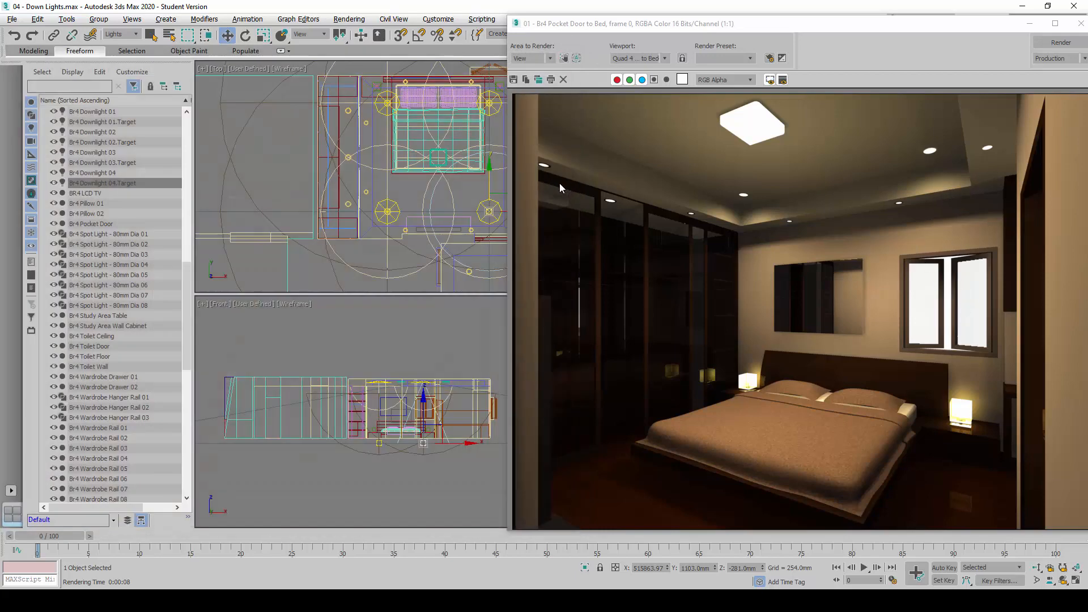
{"action": "left_click", "coordinate": [538, 79]}
{"action": "left_click_drag", "start_coordinate": [538, 84], "coordinate": [265, 64]}
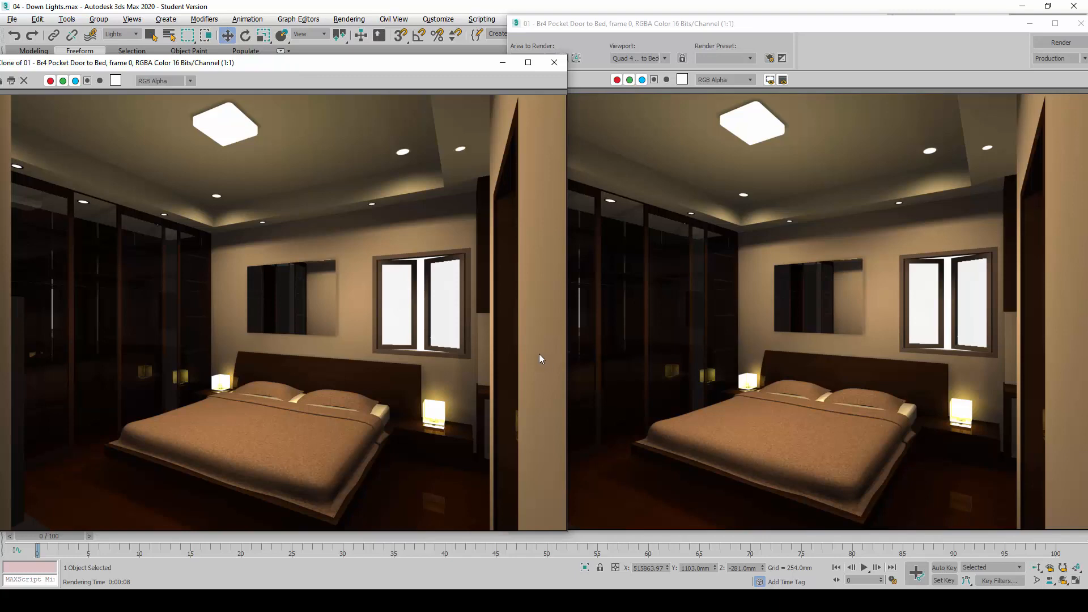
{"action": "left_click", "coordinate": [1081, 23]}
{"action": "left_click", "coordinate": [504, 62]}
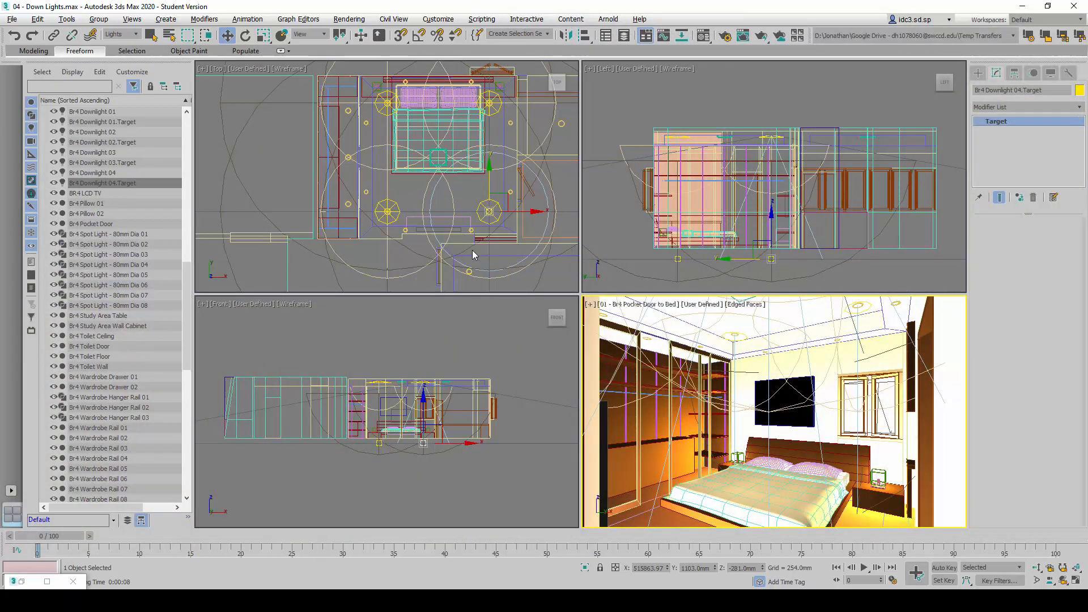
Clone Br4 Downlight 01 together with its target as an independent copy named Br4 Study Area Downlight 01
{"action": "left_click", "coordinate": [405, 192]}
{"action": "scroll", "coordinate": [374, 191], "scroll_direction": "down", "scroll_amount": 5}
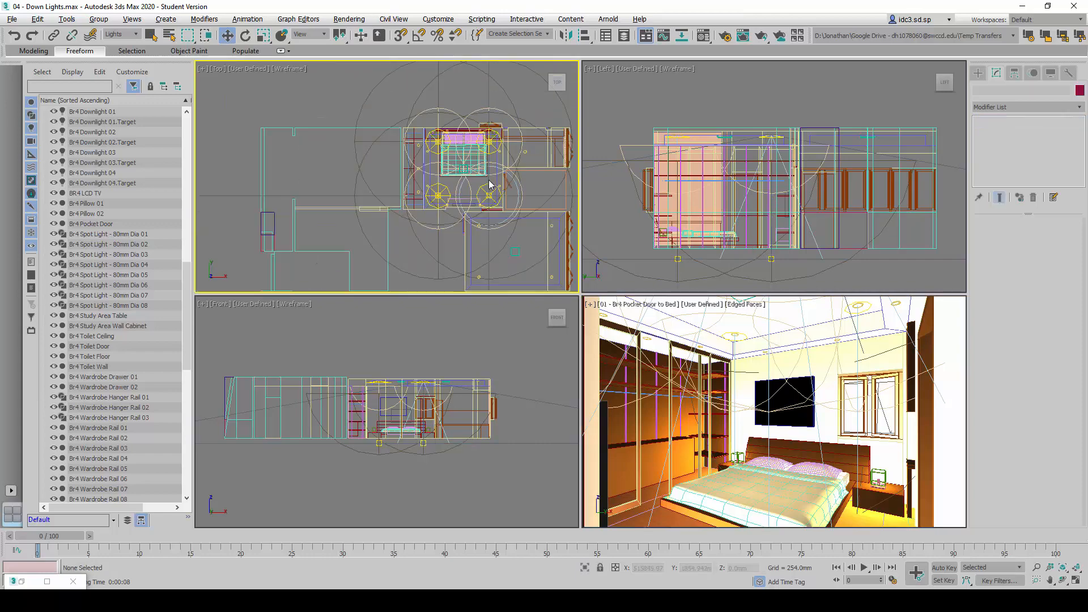
{"action": "scroll", "coordinate": [363, 191], "scroll_direction": "down", "scroll_amount": 2}
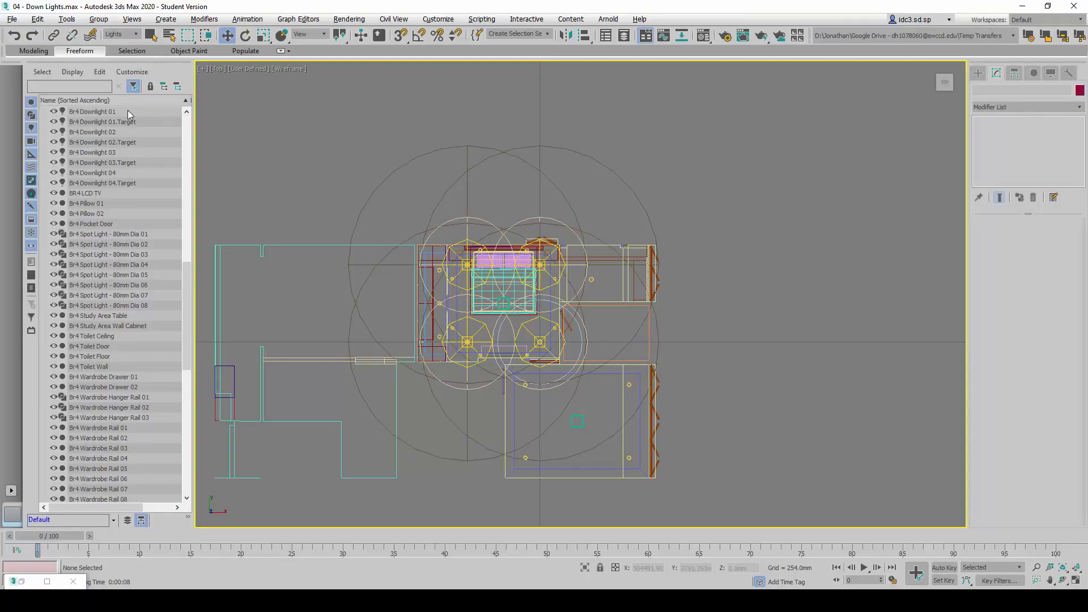
{"action": "left_click", "coordinate": [128, 110]}
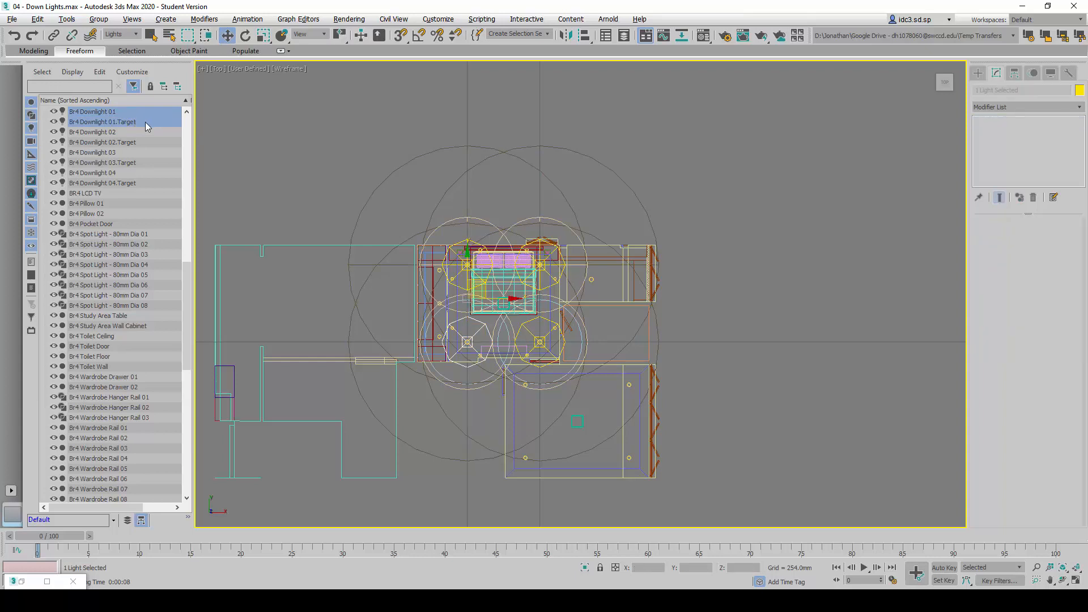
{"action": "key", "text": "ctrl+v"}
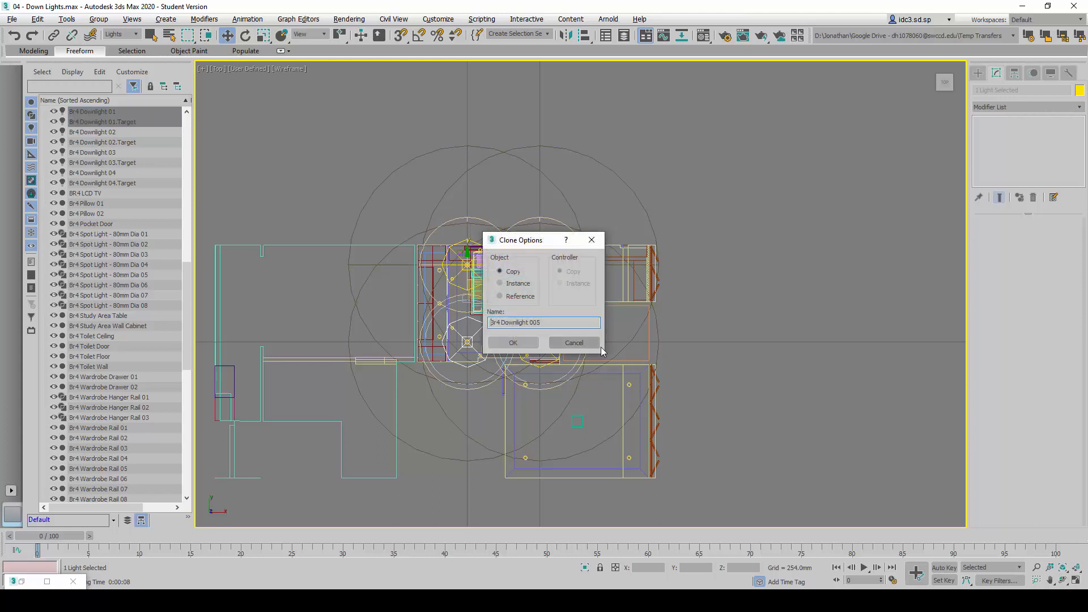
{"action": "left_click", "coordinate": [519, 286]}
{"action": "left_click", "coordinate": [514, 274]}
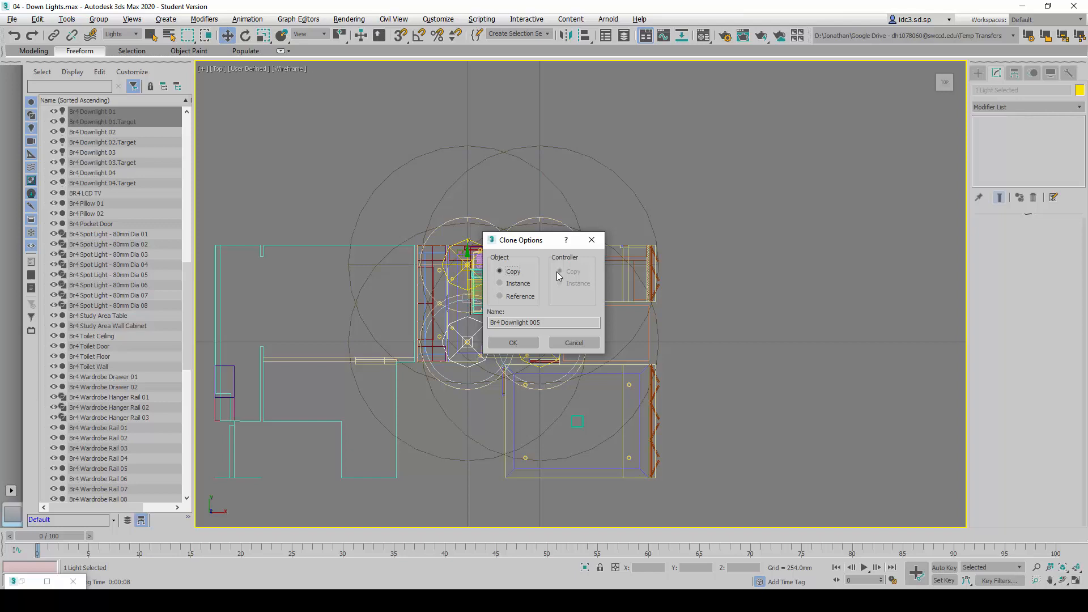
{"action": "double_click", "coordinate": [514, 324]}
{"action": "type", "text": "tudy Area"}
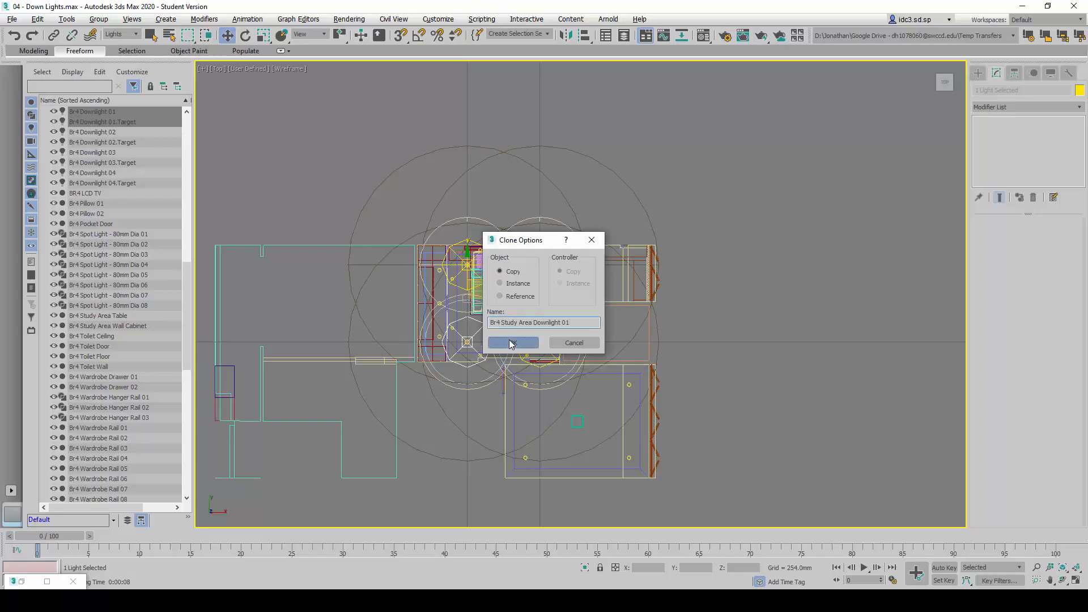
{"action": "left_click", "coordinate": [514, 343]}
Move Br4 Study Area Downlight 01 with its target outside the room to about X 517951 mm, Y 5309 mm, and select only the light
{"action": "scroll", "coordinate": [502, 341], "scroll_direction": "up", "scroll_amount": 2}
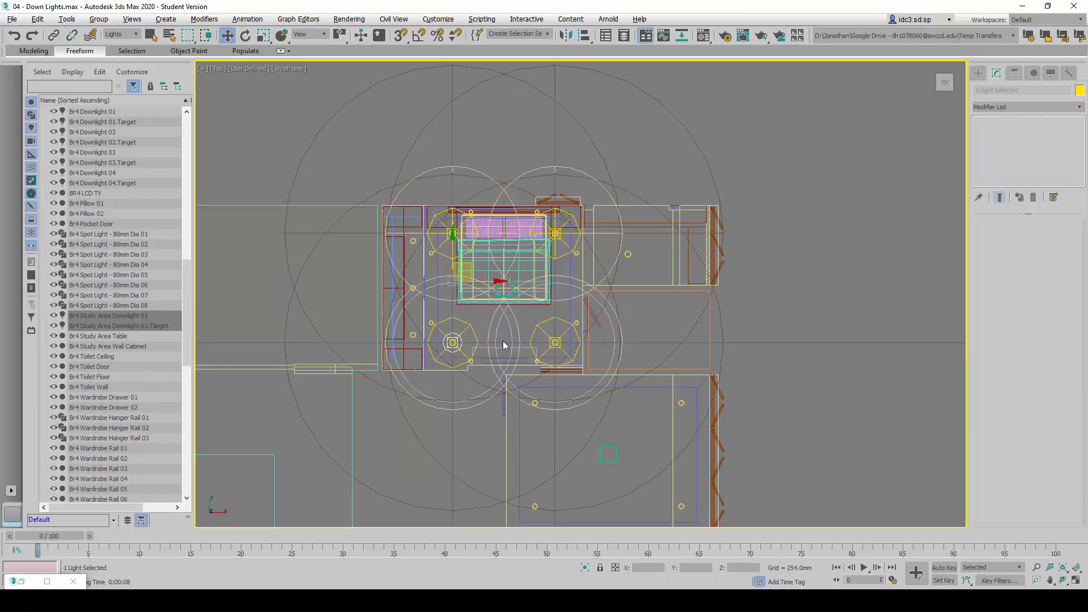
{"action": "left_click_drag", "start_coordinate": [463, 262], "coordinate": [662, 73]}
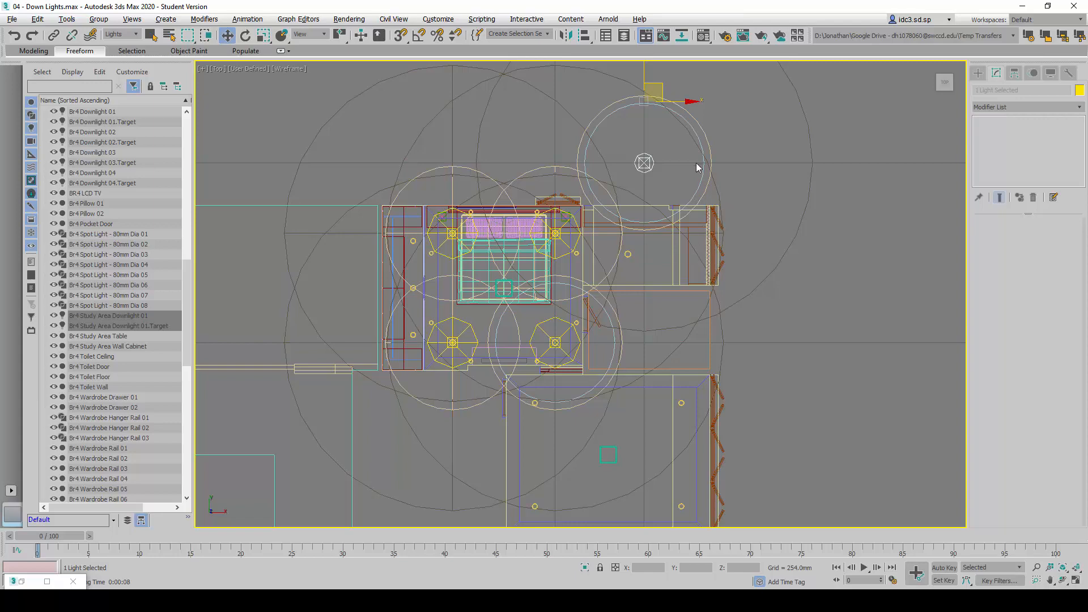
{"action": "scroll", "coordinate": [696, 167], "scroll_direction": "up", "scroll_amount": 4}
{"action": "scroll", "coordinate": [680, 177], "scroll_direction": "down", "scroll_amount": 2}
{"action": "left_click", "coordinate": [658, 187]}
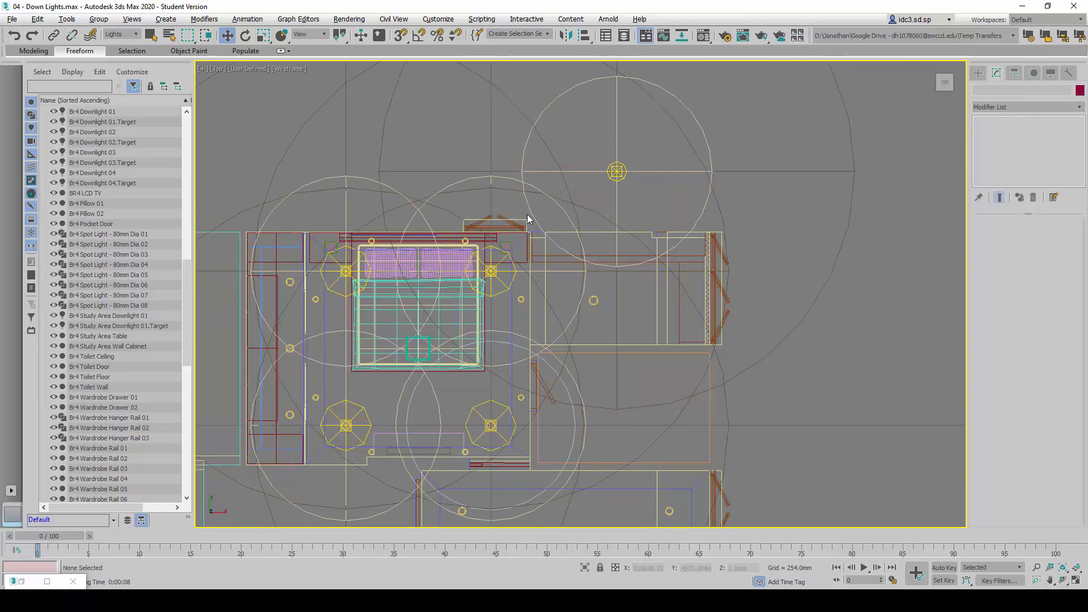
{"action": "left_click", "coordinate": [622, 173]}
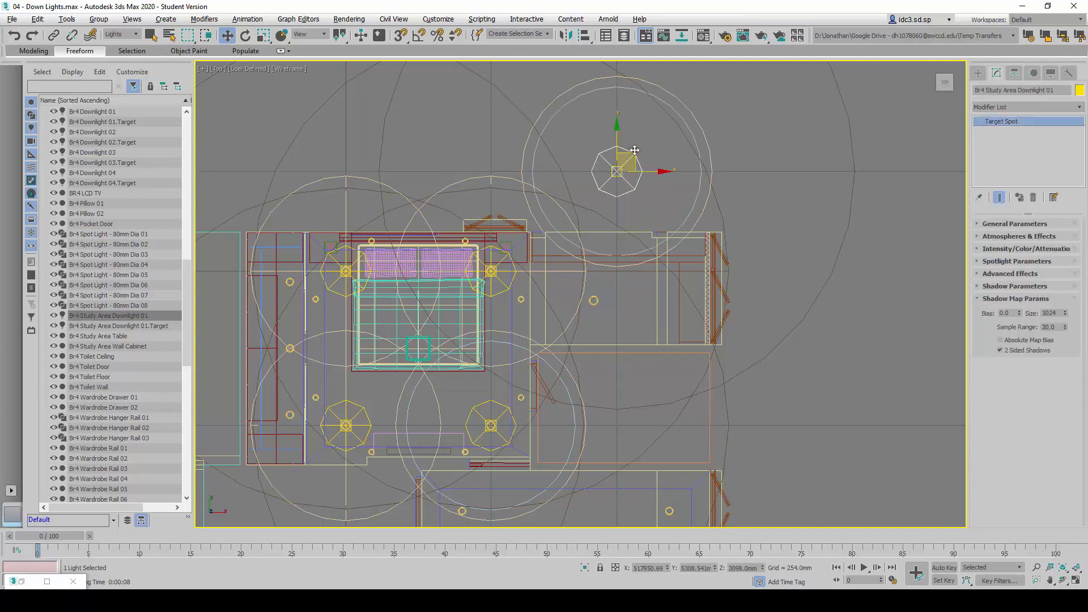
{"action": "left_click", "coordinate": [109, 327]}
{"action": "left_click", "coordinate": [107, 316]}
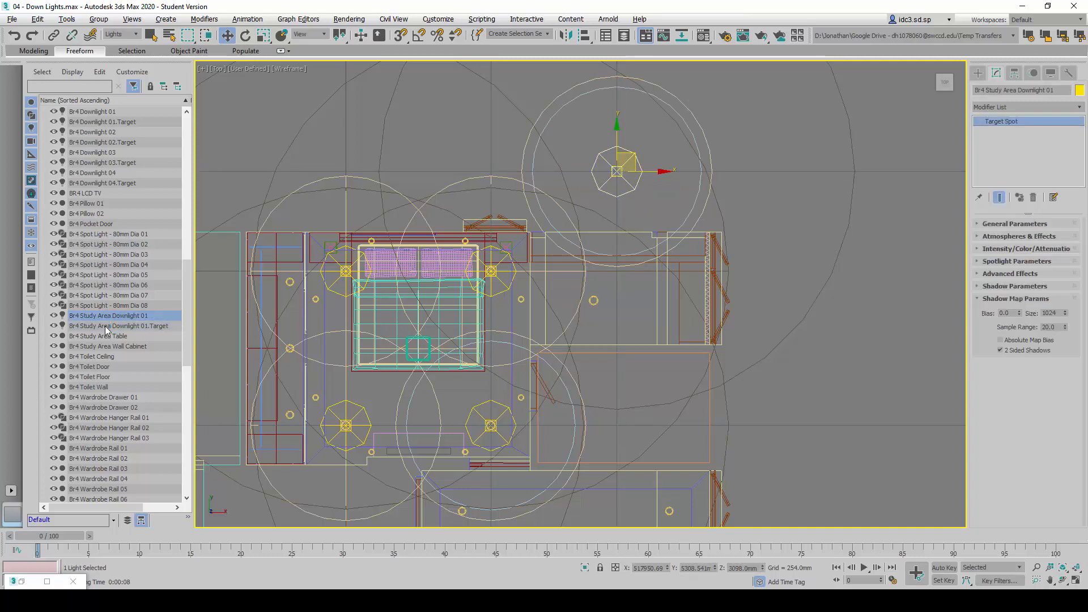
{"action": "left_click", "coordinate": [109, 326]}
{"action": "left_click", "coordinate": [108, 307]}
{"action": "left_click", "coordinate": [108, 316]}
{"action": "left_click", "coordinate": [108, 326]}
{"action": "left_click", "coordinate": [107, 316]}
{"action": "left_click", "coordinate": [108, 326]}
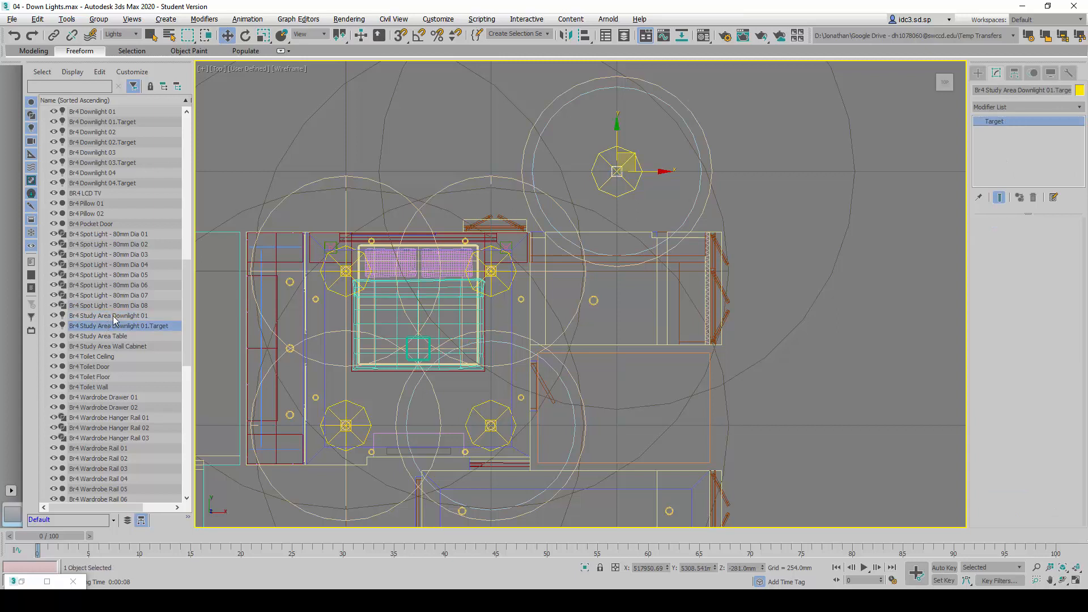
Select only Br4 Study Area Downlight 01 and set its absolute world X position to 517556 mm
{"action": "left_click", "coordinate": [117, 317]}
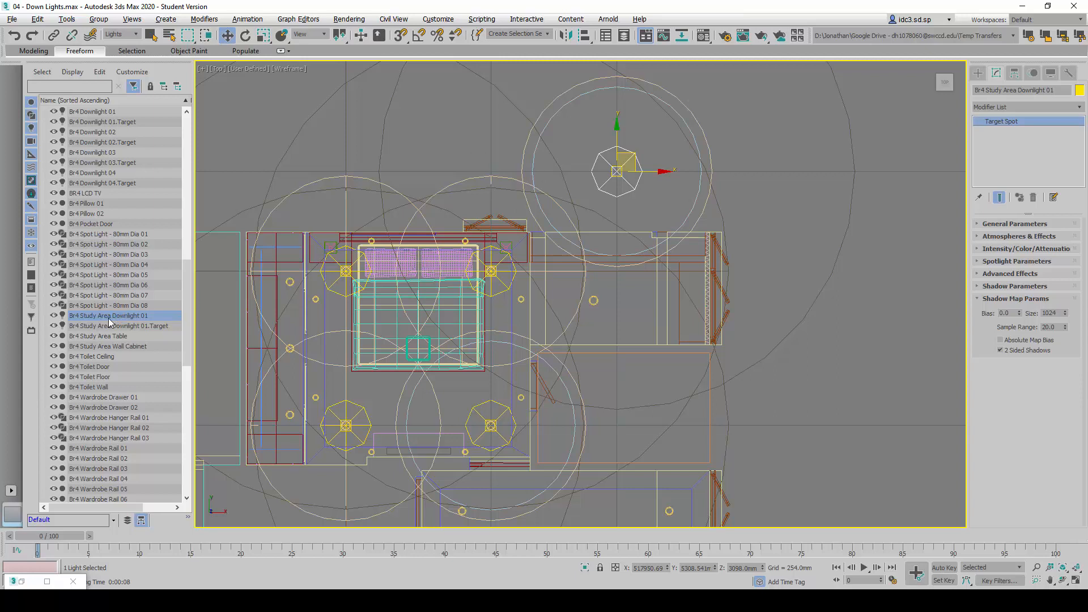
{"action": "right_click", "coordinate": [229, 37]}
{"action": "left_click_drag", "start_coordinate": [584, 254], "coordinate": [815, 287]}
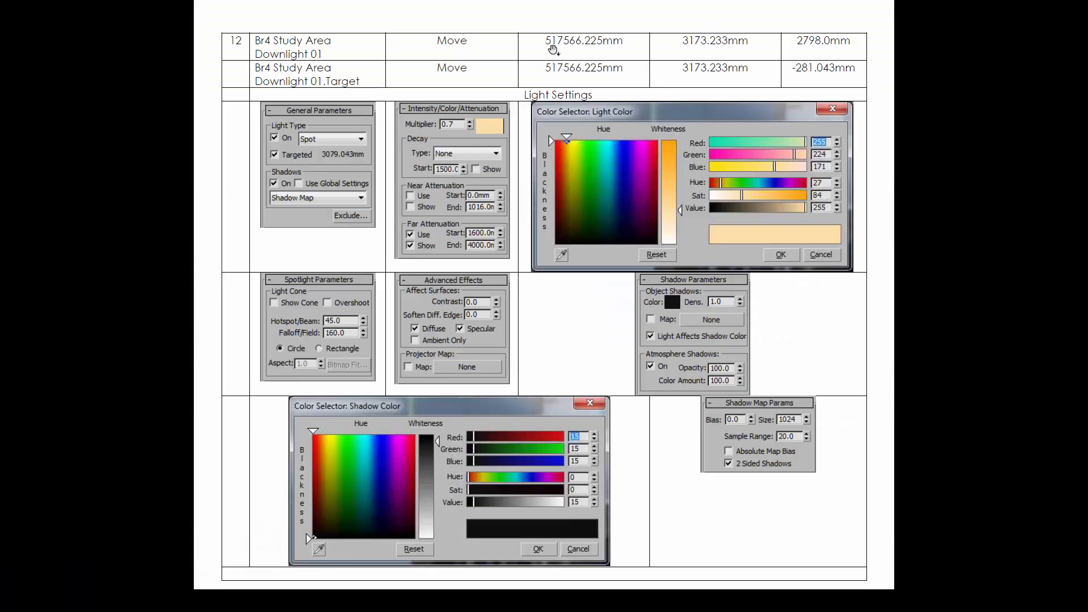
{"action": "key", "text": "alt+Tab"}
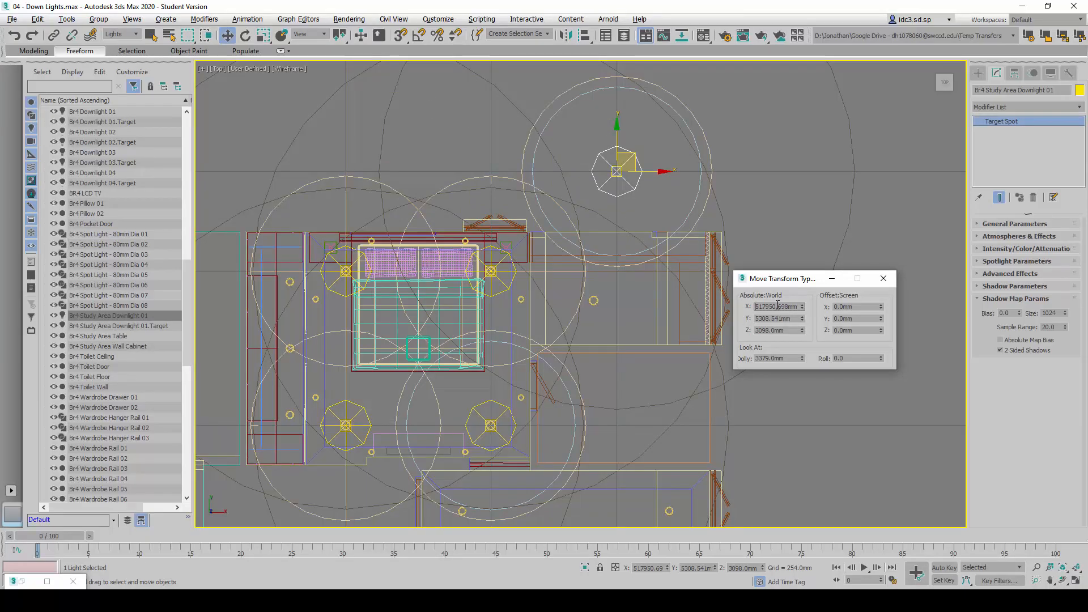
{"action": "double_click", "coordinate": [775, 306]}
{"action": "type", "text": "5174"}
{"action": "type", "text": "55"}
{"action": "type", "text": "6"}
{"action": "key", "text": "Return"}
Set the absolute world position of Br4 Study Area Downlight 01 to Y 3173 mm and Z 2798 mm
{"action": "double_click", "coordinate": [792, 317]}
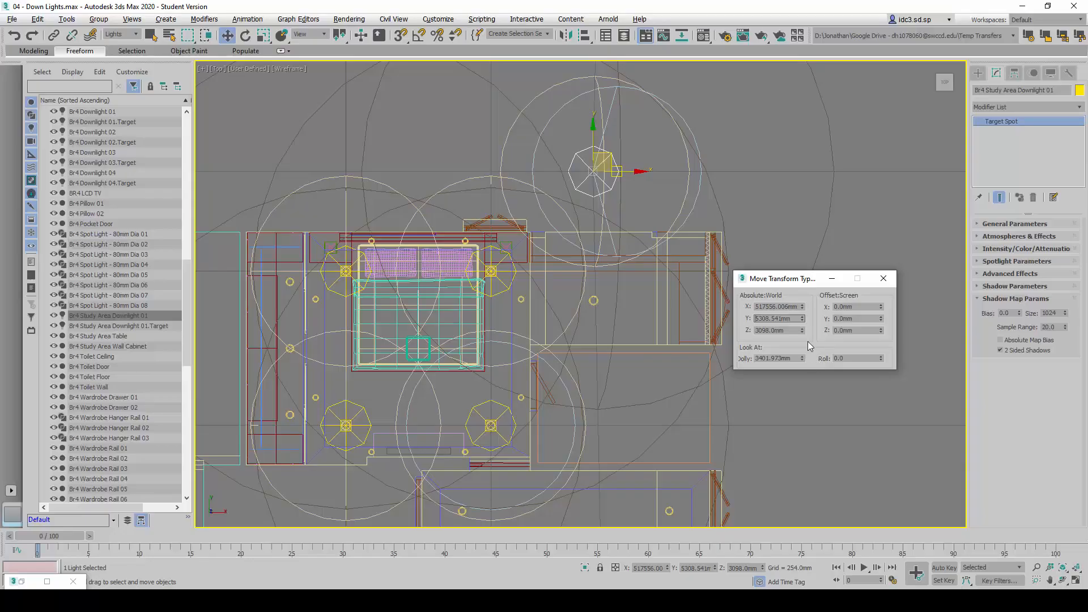
{"action": "double_click", "coordinate": [777, 318]}
{"action": "type", "text": "3173"}
{"action": "key", "text": "Return"}
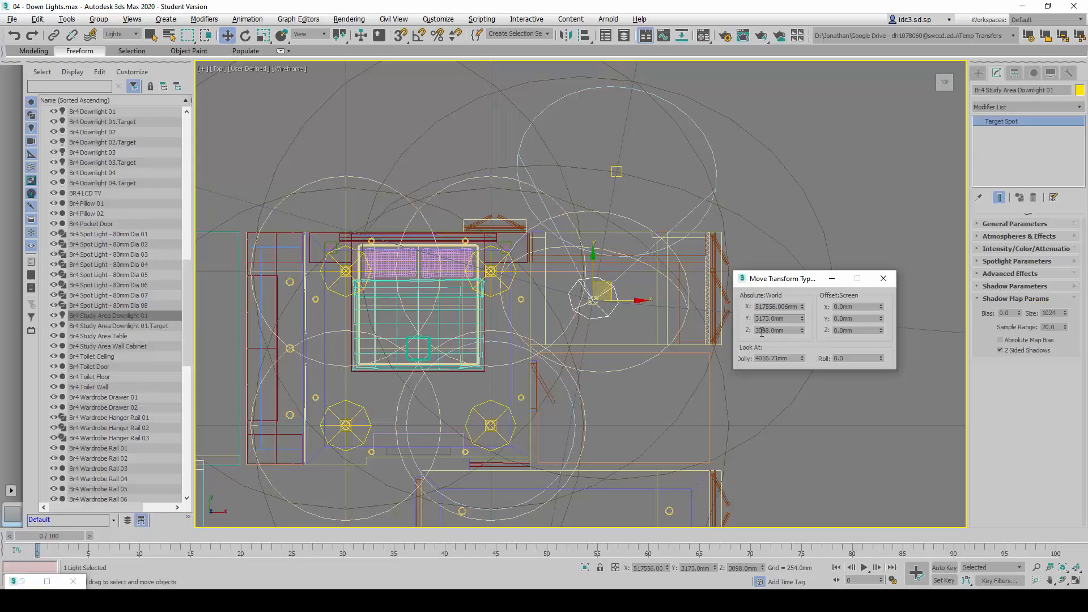
{"action": "double_click", "coordinate": [762, 331]}
{"action": "type", "text": "2798"}
{"action": "key", "text": "Return"}
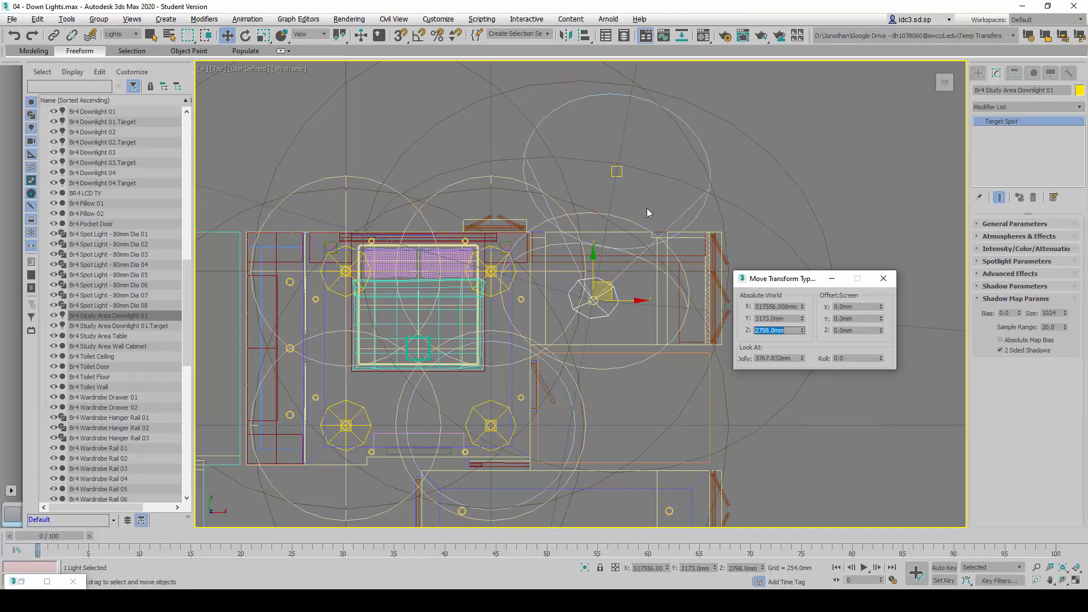
Select Br4 Study Area Downlight 01.Target and set its absolute world X position to 517565.977 mm
{"action": "left_click", "coordinate": [645, 193]}
{"action": "left_click", "coordinate": [617, 171]}
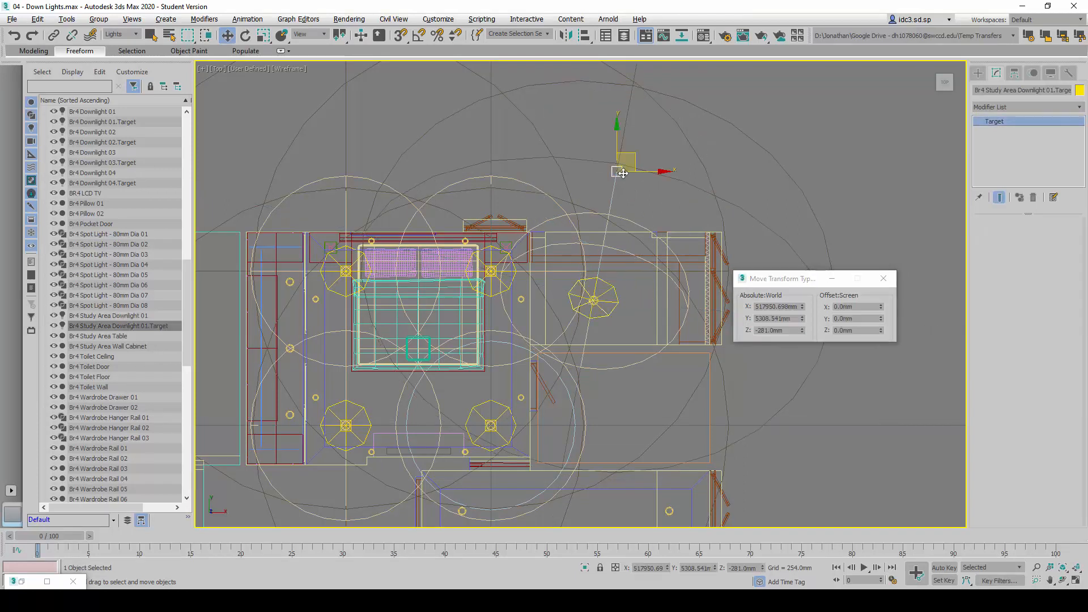
{"action": "left_click", "coordinate": [777, 307]}
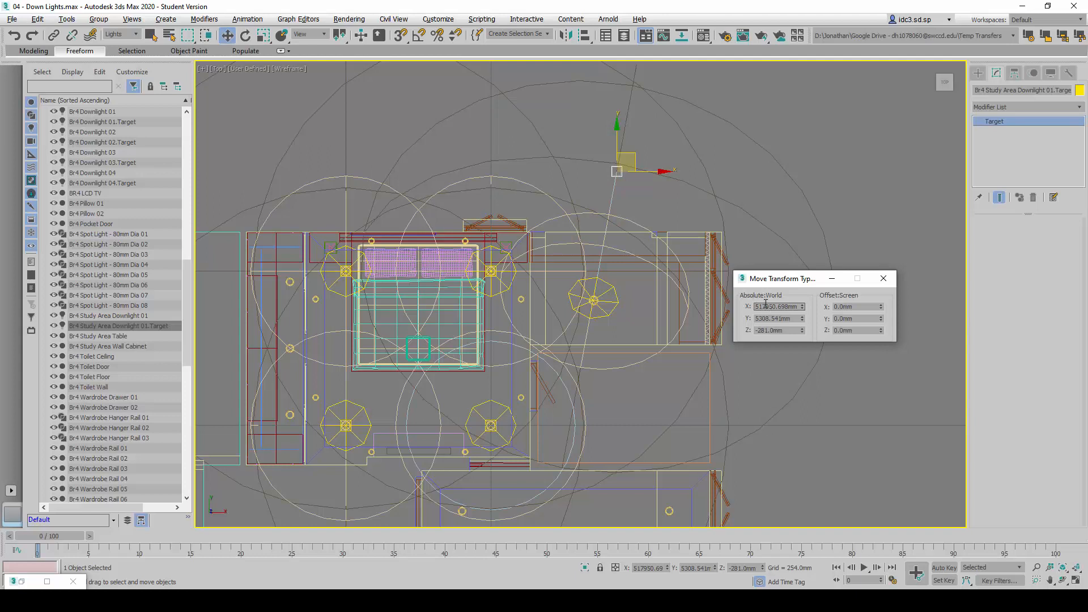
{"action": "double_click", "coordinate": [765, 304]}
{"action": "type", "text": "517565.977"}
{"action": "key", "text": "Return"}
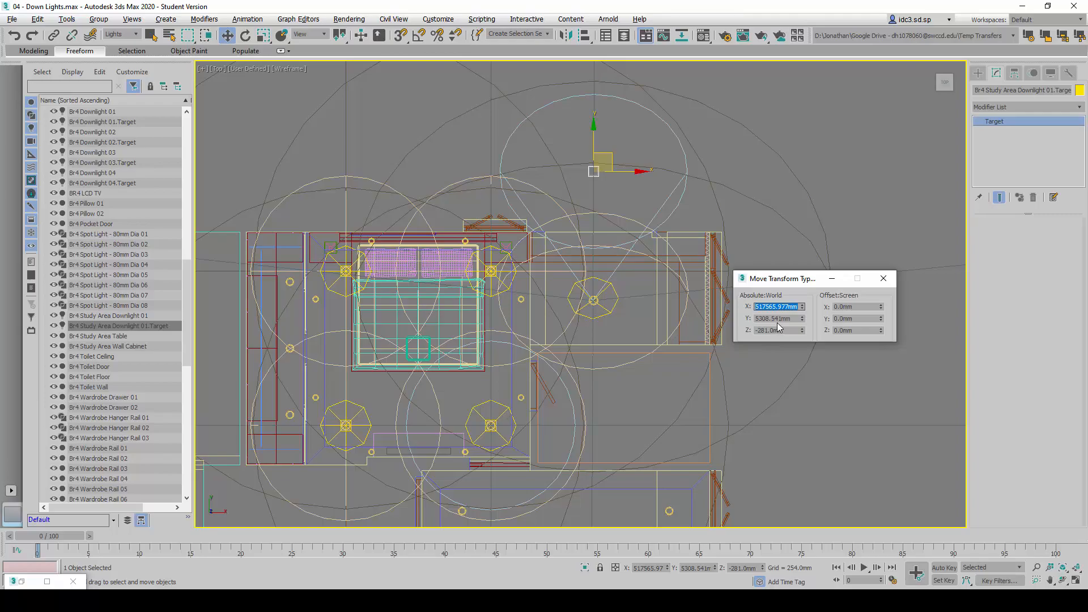
Set the target's absolute world Y position to 3173 mm and check its Z position against the reference table
{"action": "double_click", "coordinate": [777, 321]}
{"action": "key", "text": "alt+Tab"}
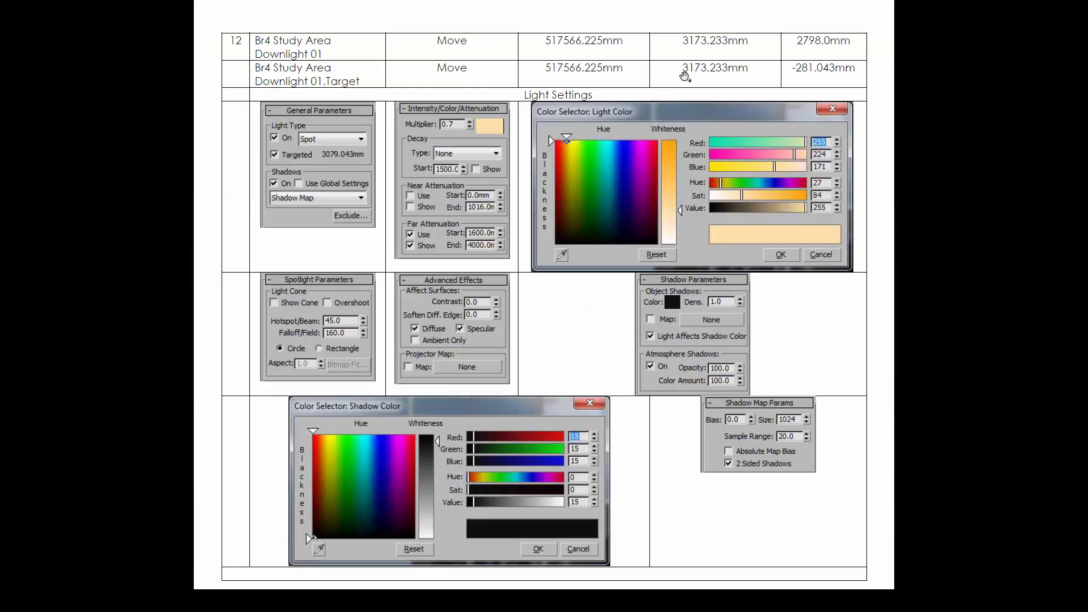
{"action": "key", "text": "alt+Tab"}
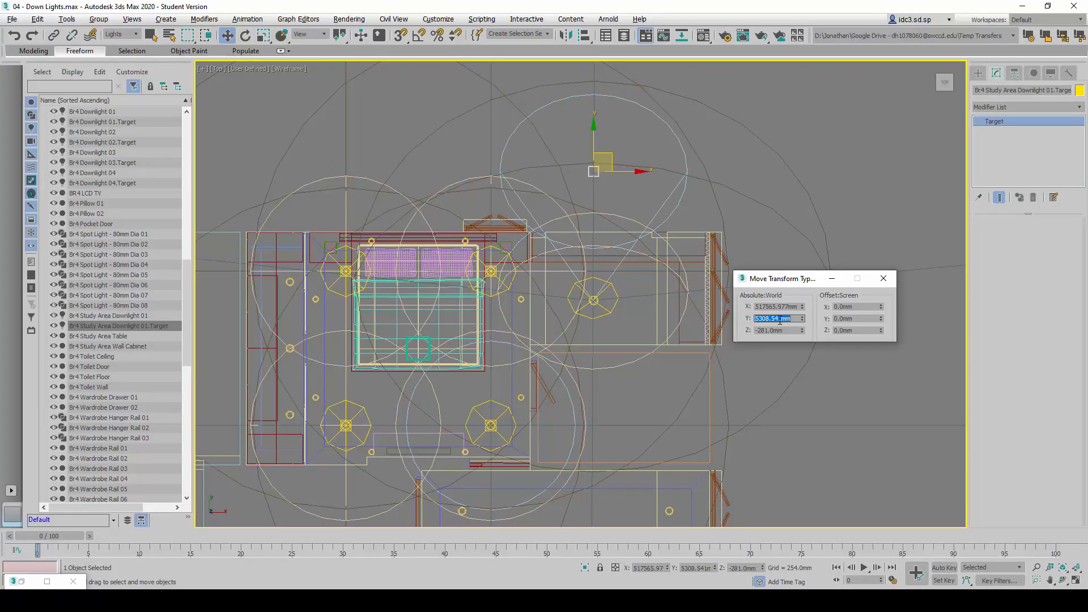
{"action": "type", "text": "3173"}
{"action": "key", "text": "Return"}
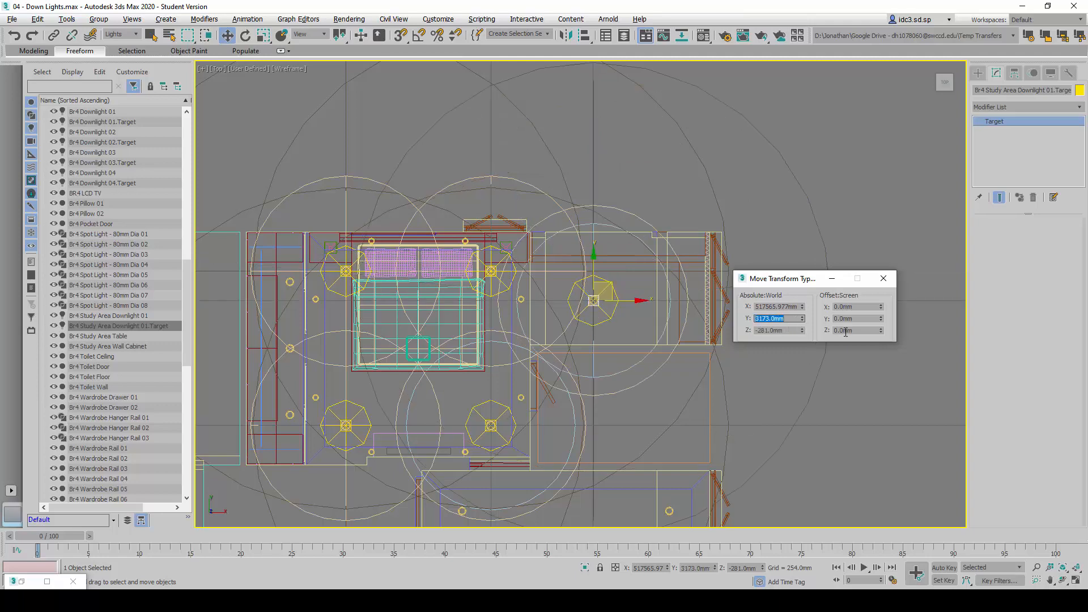
{"action": "key", "text": "Tab"}
{"action": "key", "text": "alt+Tab"}
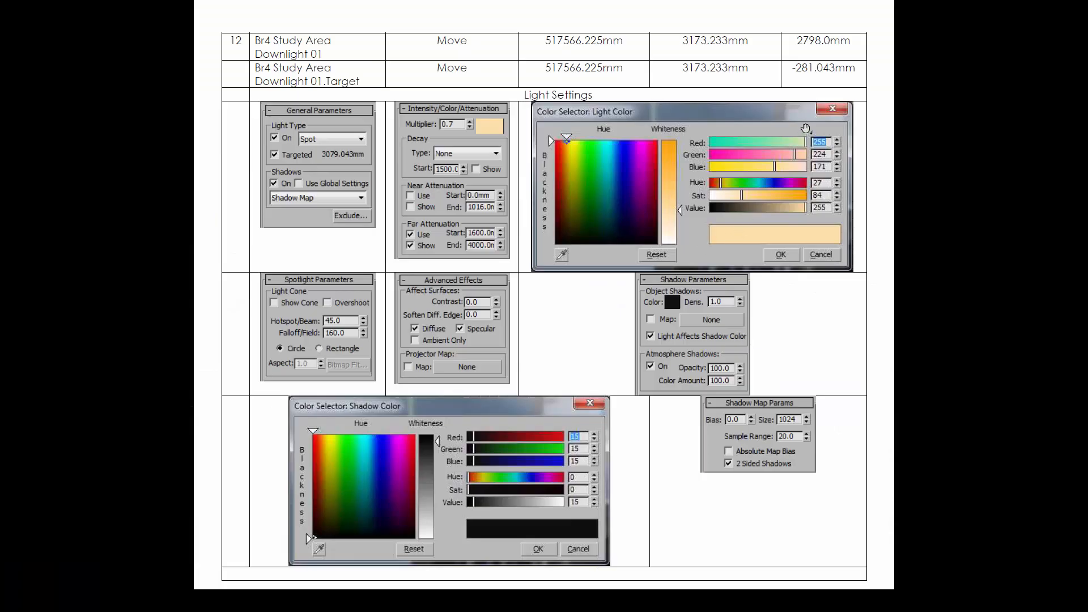
{"action": "key", "text": "alt+Tab"}
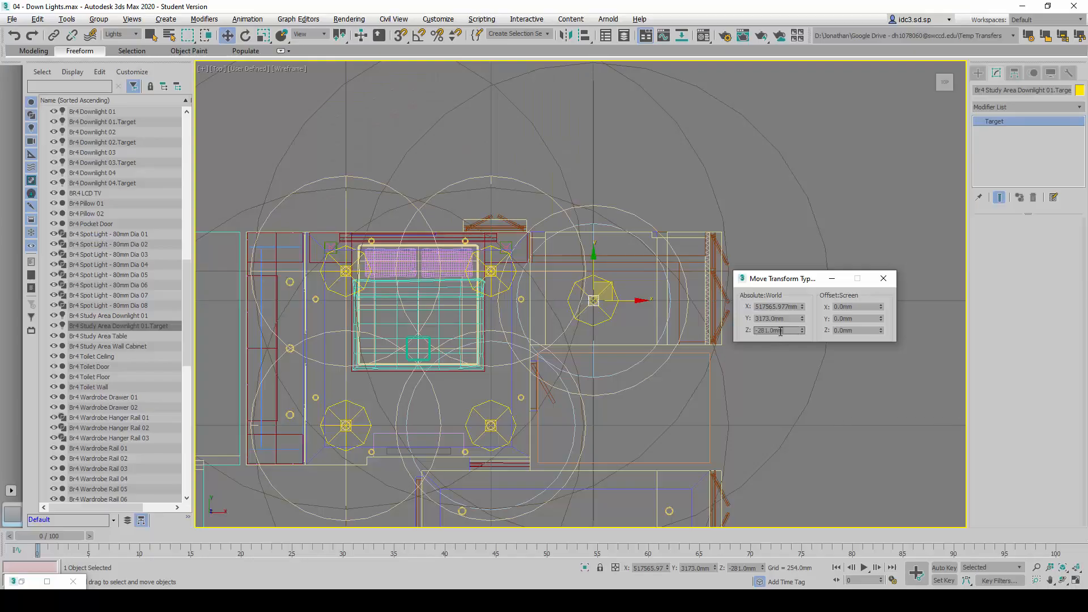
{"action": "double_click", "coordinate": [780, 332]}
Select Br4 Study Area Downlight 01, close the move transform dialog and set the light's intensity multiplier to 0.7
{"action": "left_click", "coordinate": [634, 322]}
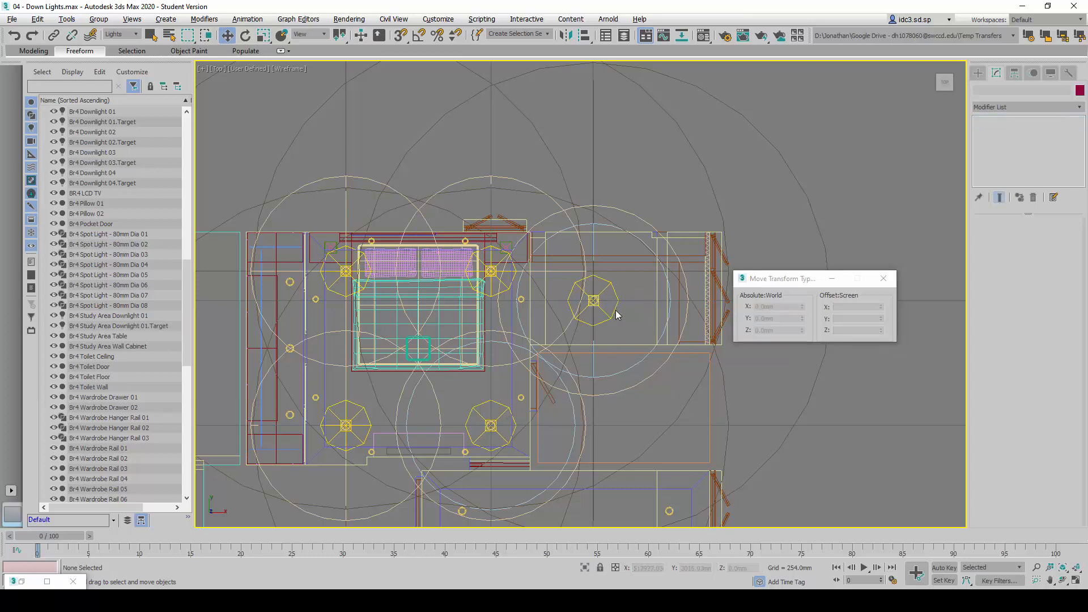
{"action": "left_click", "coordinate": [596, 302]}
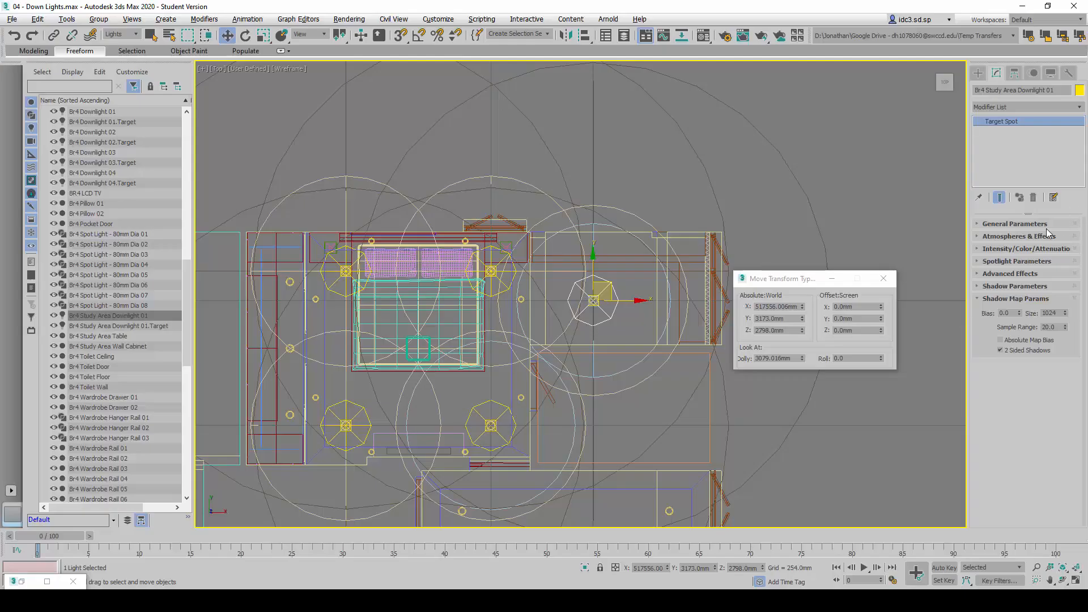
{"action": "left_click", "coordinate": [884, 278]}
{"action": "left_click", "coordinate": [996, 298]}
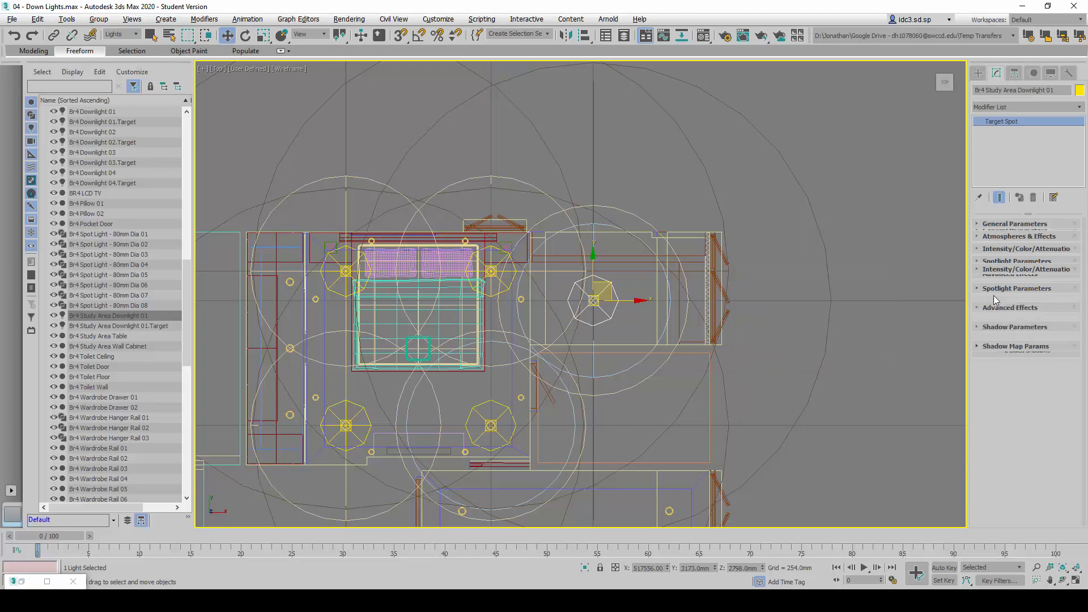
{"action": "left_click", "coordinate": [1046, 225]}
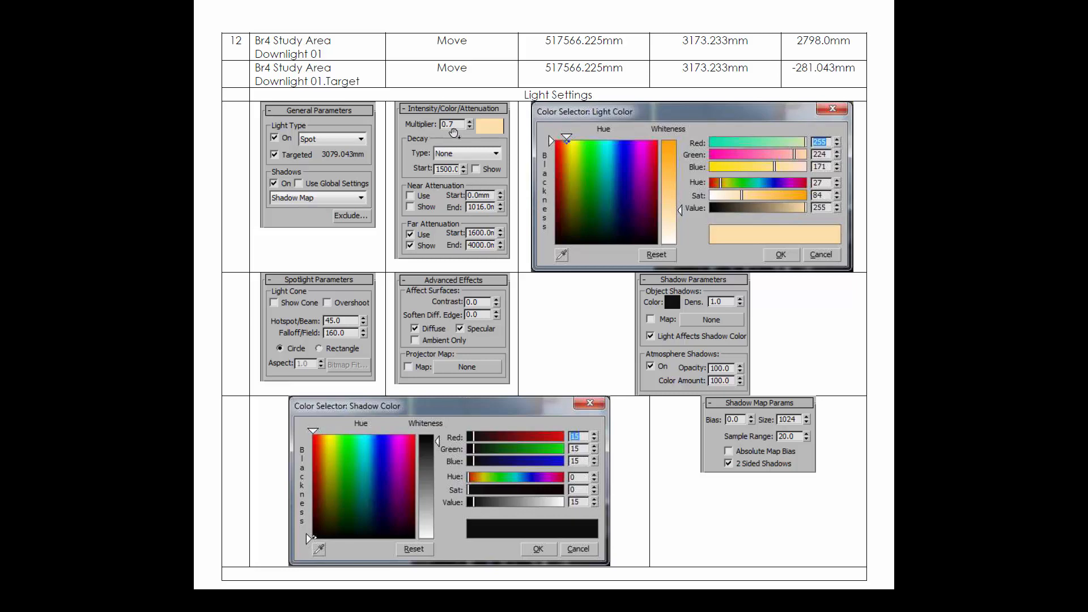
{"action": "key", "text": "alt+Tab"}
{"action": "left_click", "coordinate": [1001, 224]}
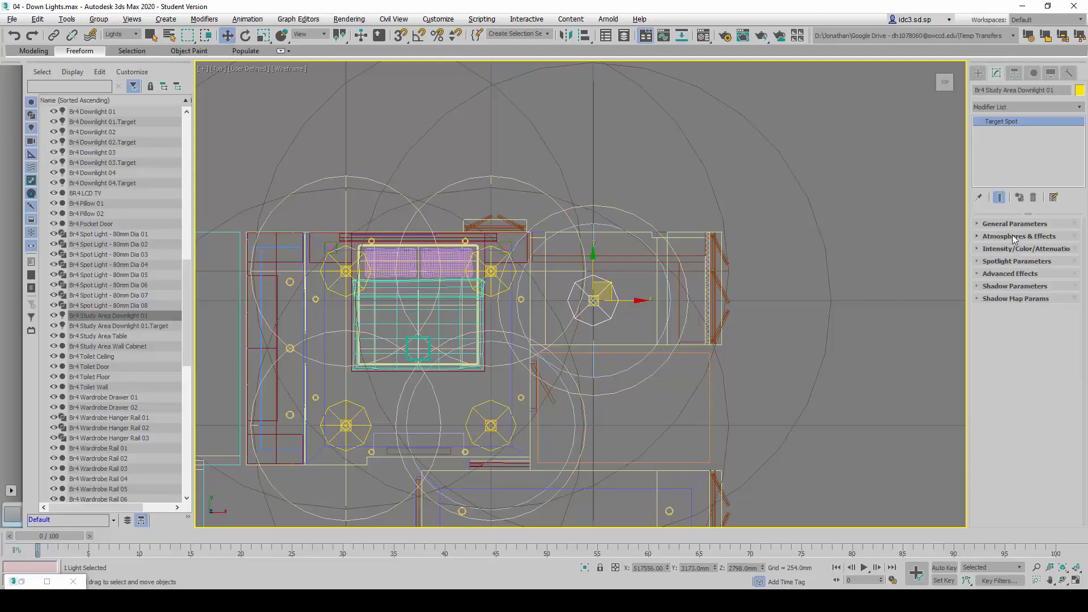
{"action": "left_click", "coordinate": [1019, 249]}
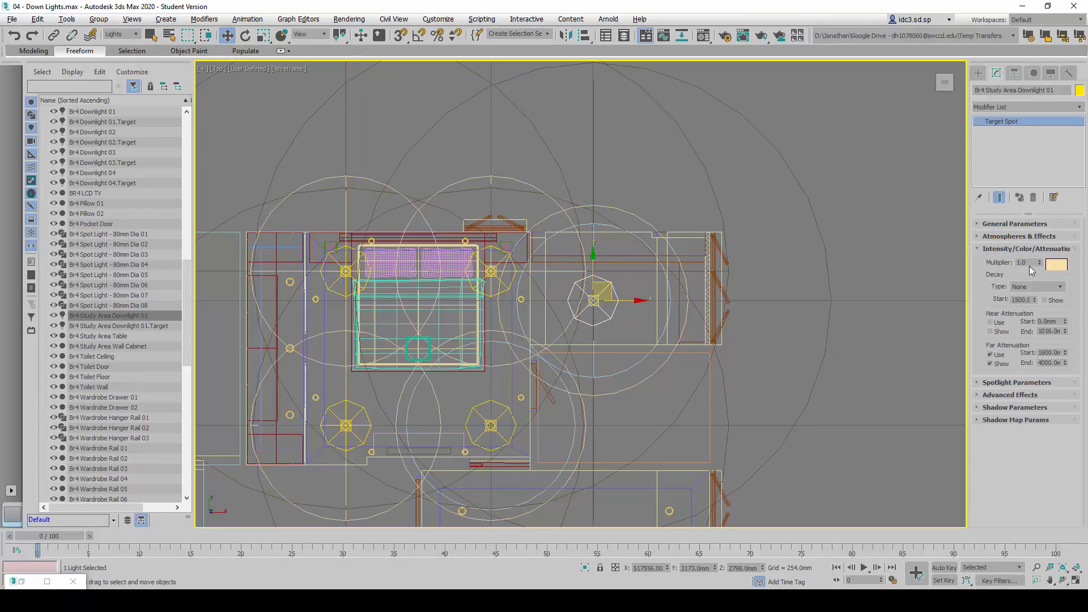
{"action": "left_click_drag", "start_coordinate": [996, 263], "coordinate": [976, 264]}
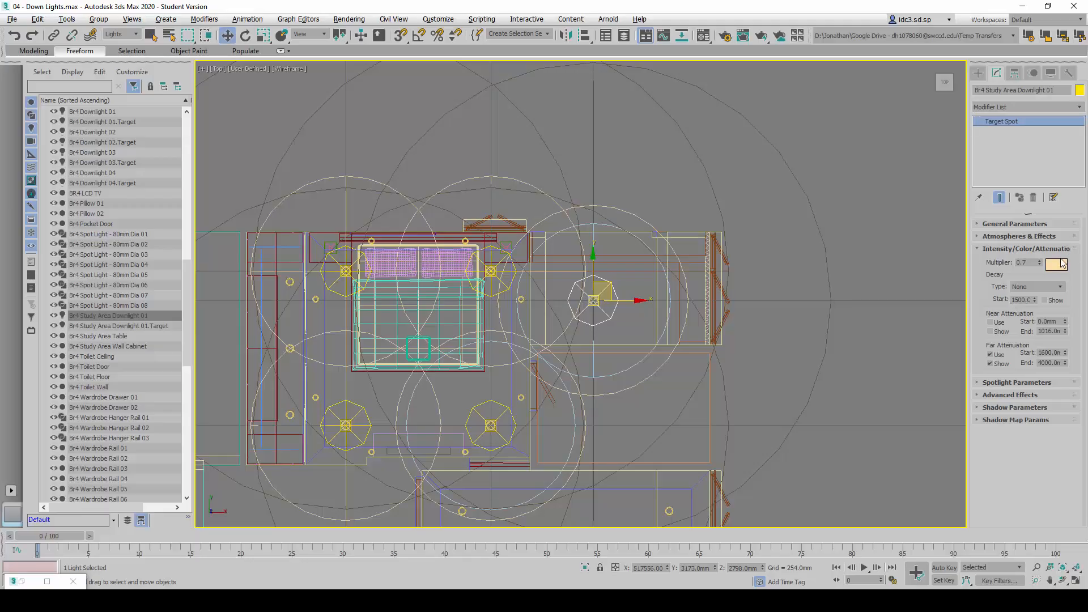
Compare the downlight's light colour with the RGB values in the reference table and accept it
{"action": "left_click", "coordinate": [1056, 264]}
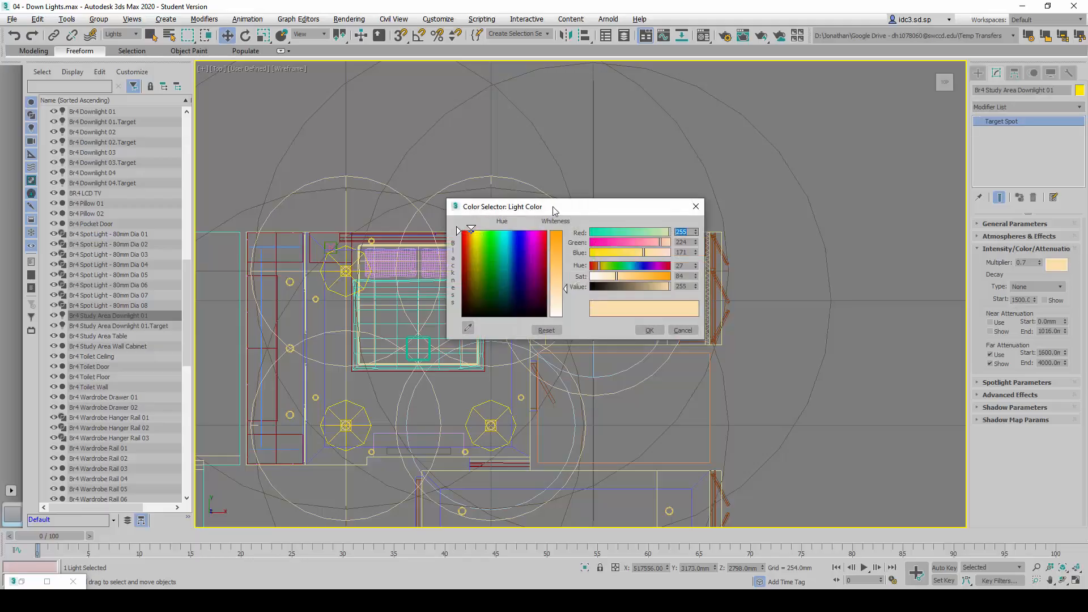
{"action": "left_click_drag", "start_coordinate": [552, 206], "coordinate": [679, 222]}
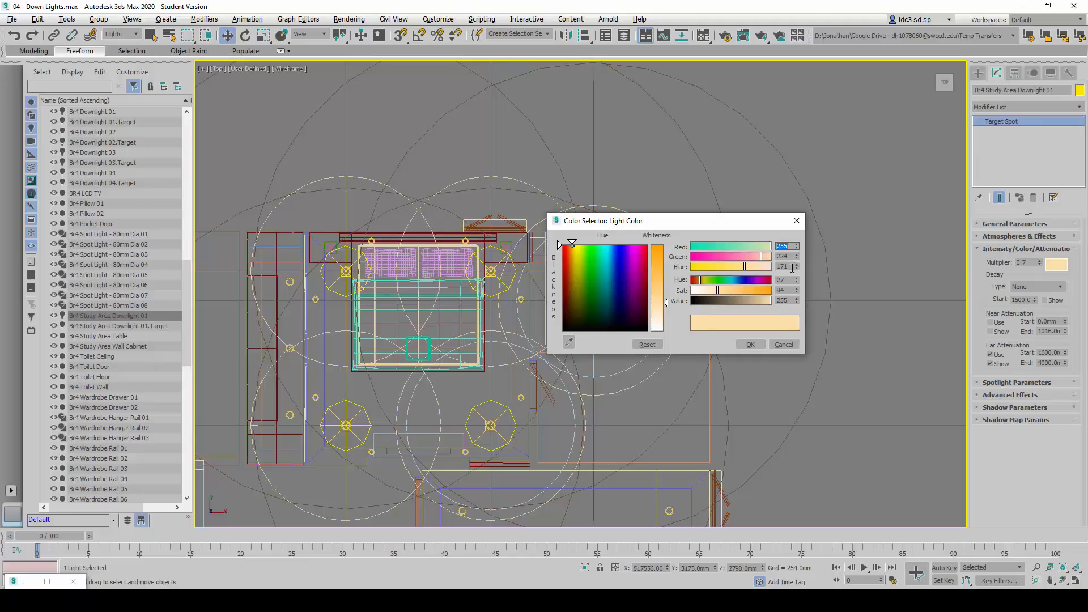
{"action": "left_click", "coordinate": [752, 345]}
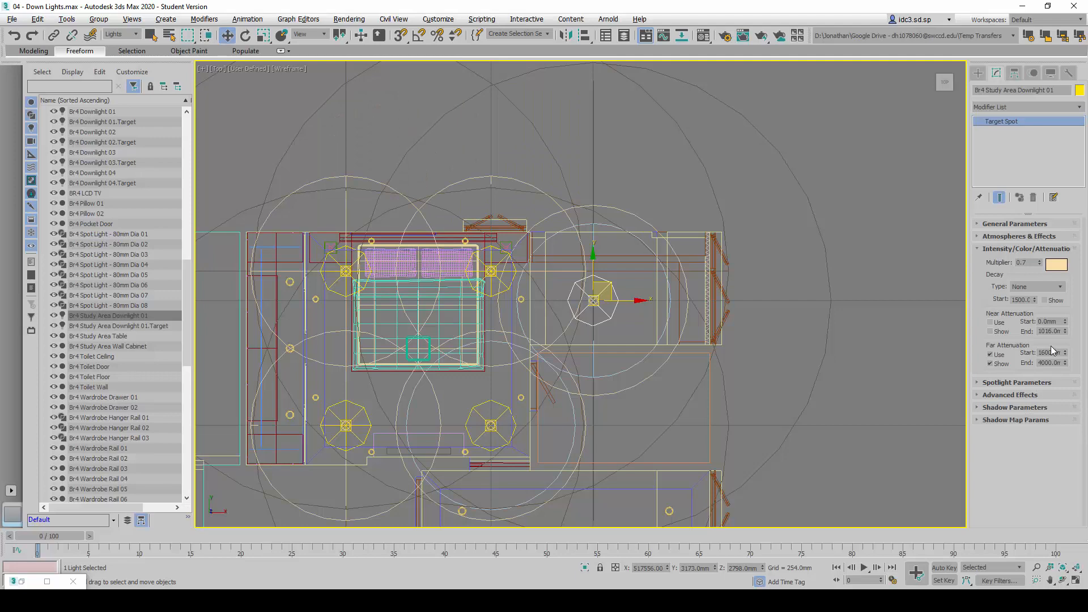
Review the downlight's spotlight parameters and advanced effects against the reference settings
{"action": "left_click", "coordinate": [1041, 249]}
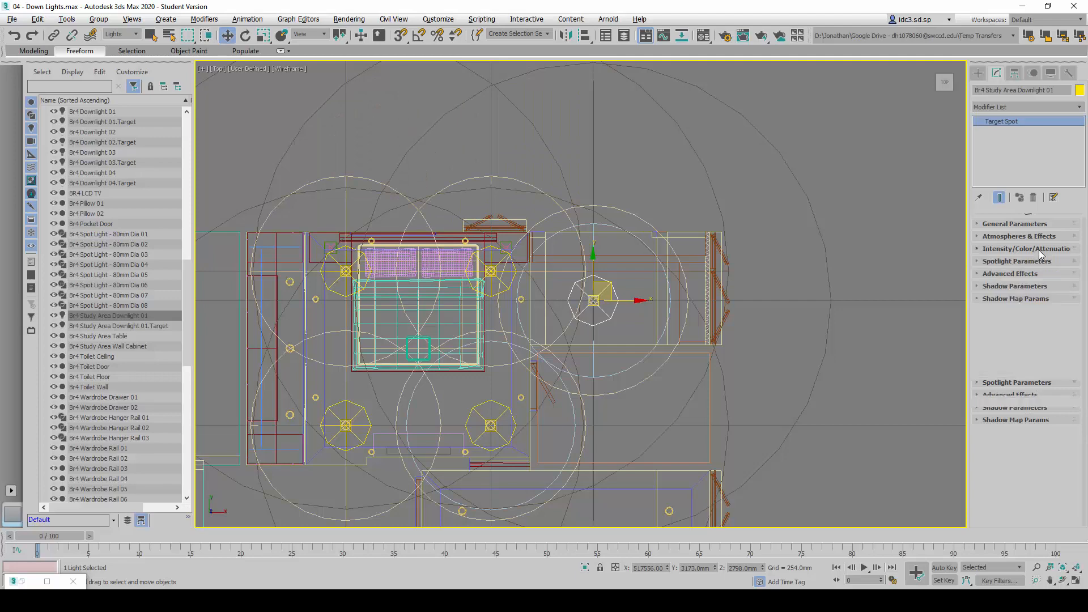
{"action": "left_click", "coordinate": [1040, 262]}
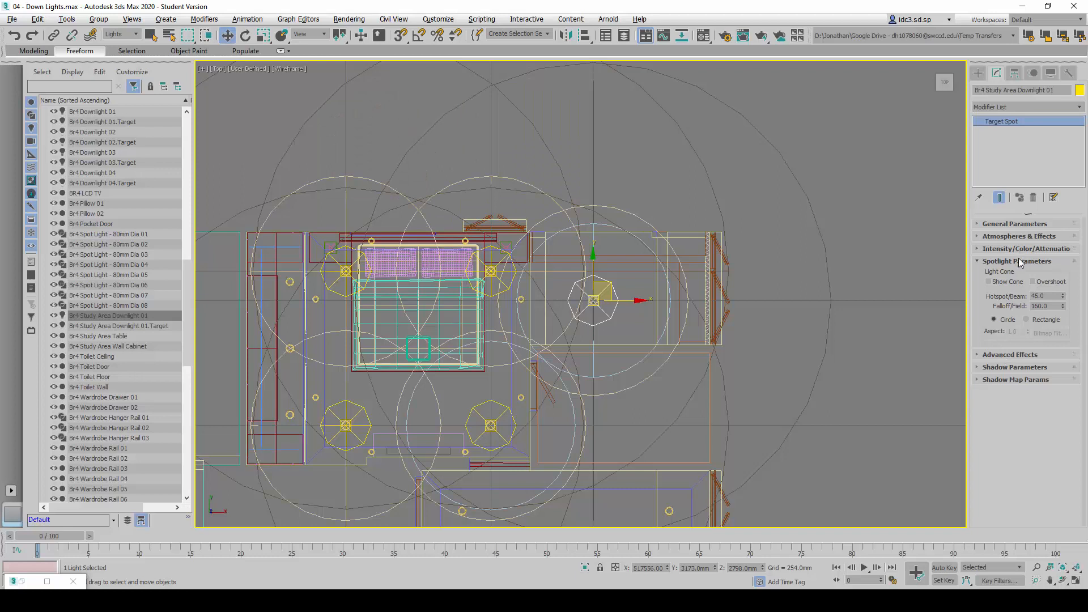
{"action": "left_click", "coordinate": [1019, 260]}
{"action": "left_click", "coordinate": [1017, 276]}
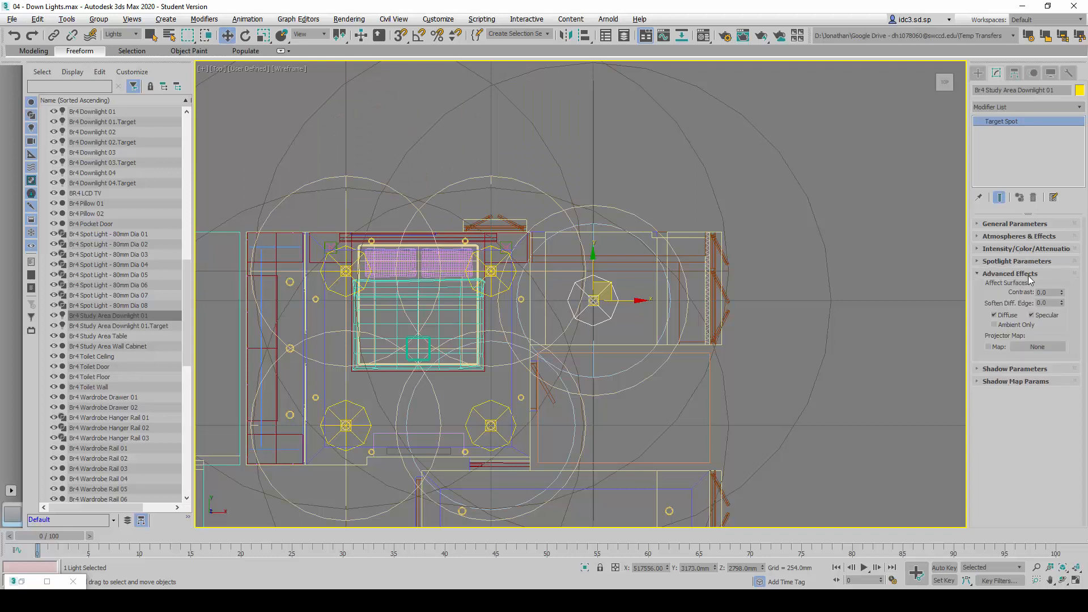
{"action": "left_click", "coordinate": [1008, 274]}
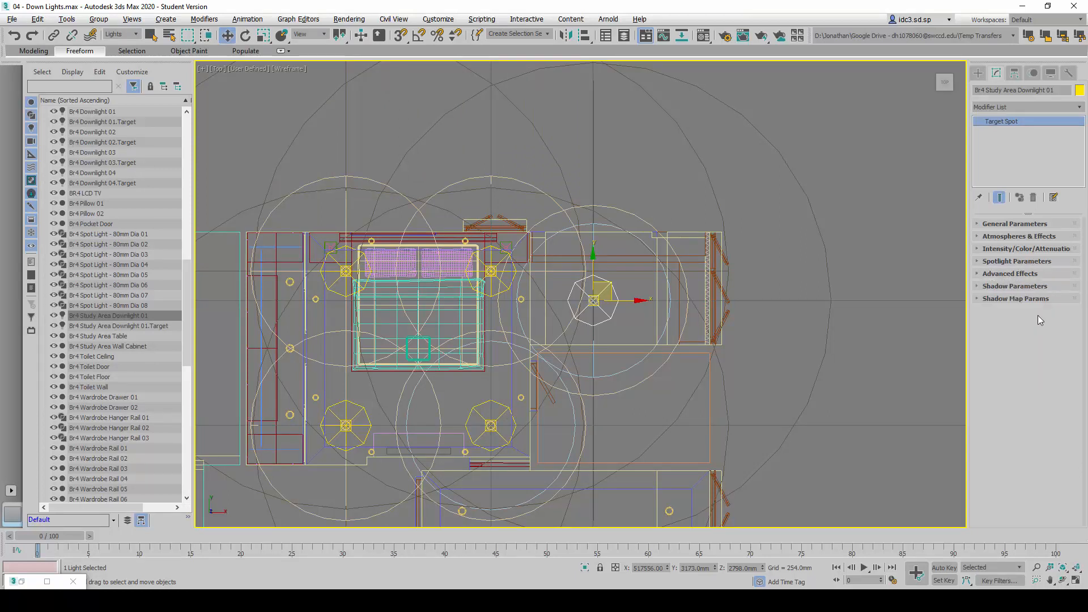
{"action": "left_click", "coordinate": [1014, 273]}
{"action": "left_click", "coordinate": [1012, 274]}
Check the downlight's shadow parameters against the reference table and set its shadow colour to RGB 15, 15, 15
{"action": "left_click", "coordinate": [1012, 288]}
{"action": "key", "text": "alt+Tab"}
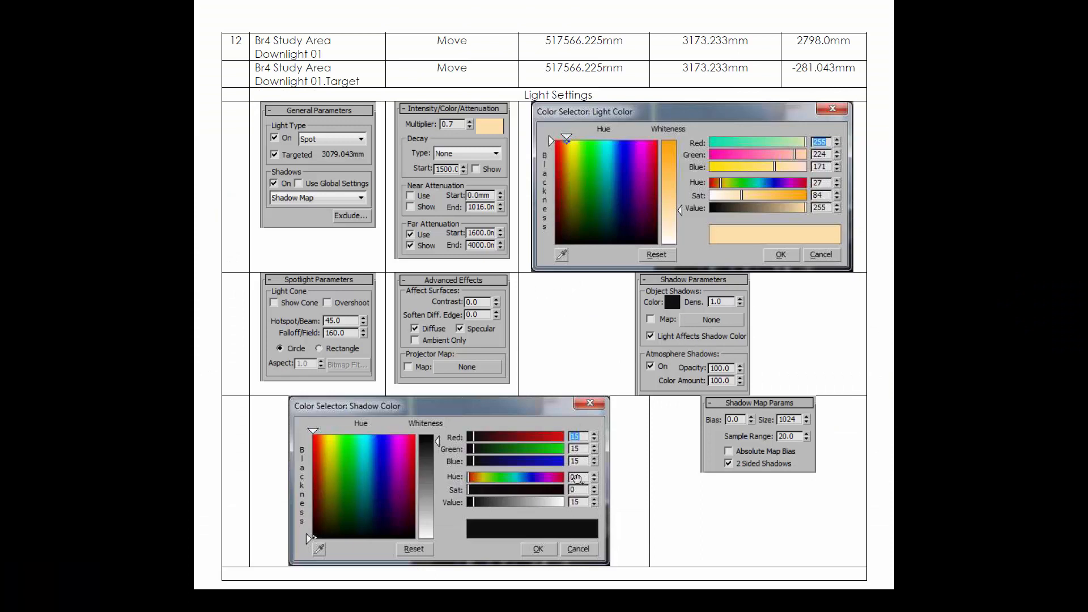
{"action": "key", "text": "alt+Tab"}
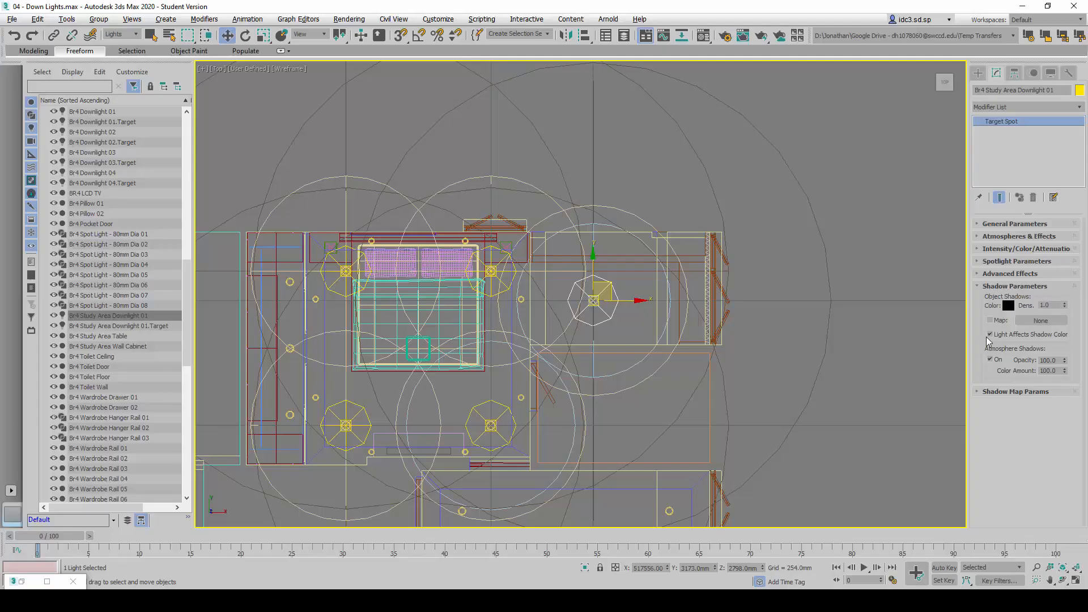
{"action": "left_click", "coordinate": [1008, 305]}
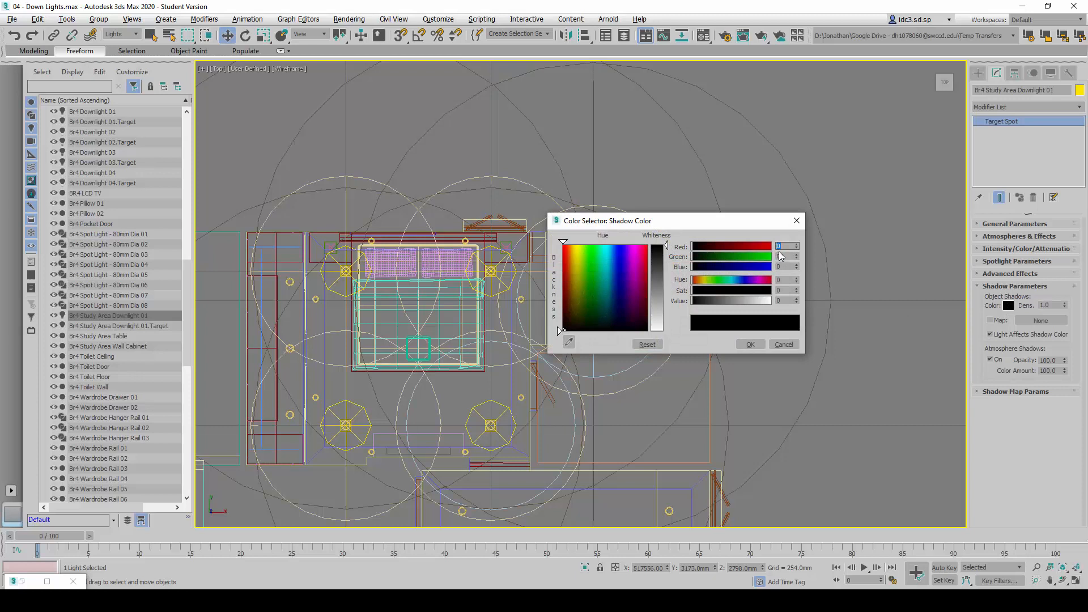
{"action": "type", "text": "15"}
{"action": "key", "text": "Tab"}
{"action": "type", "text": "15"}
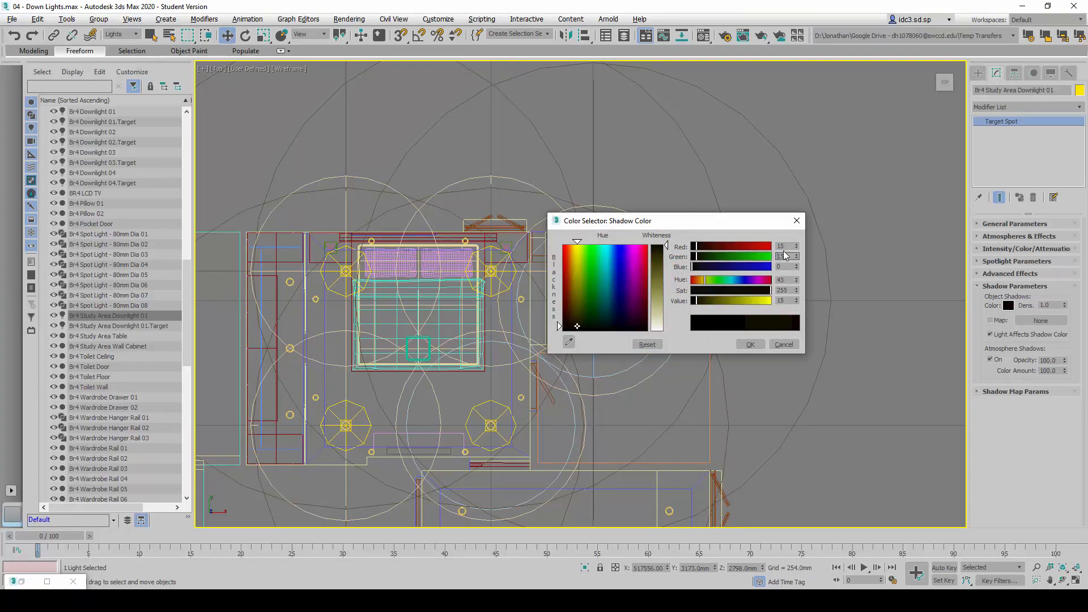
{"action": "key", "text": "Tab"}
{"action": "type", "text": "15"}
{"action": "key", "text": "Tab"}
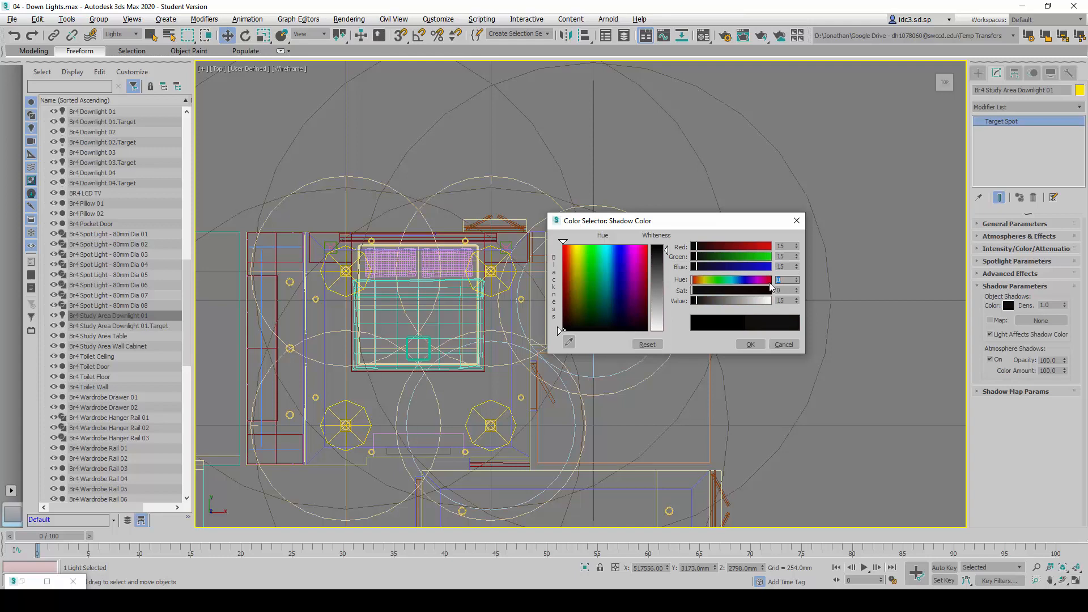
{"action": "left_click", "coordinate": [760, 345]}
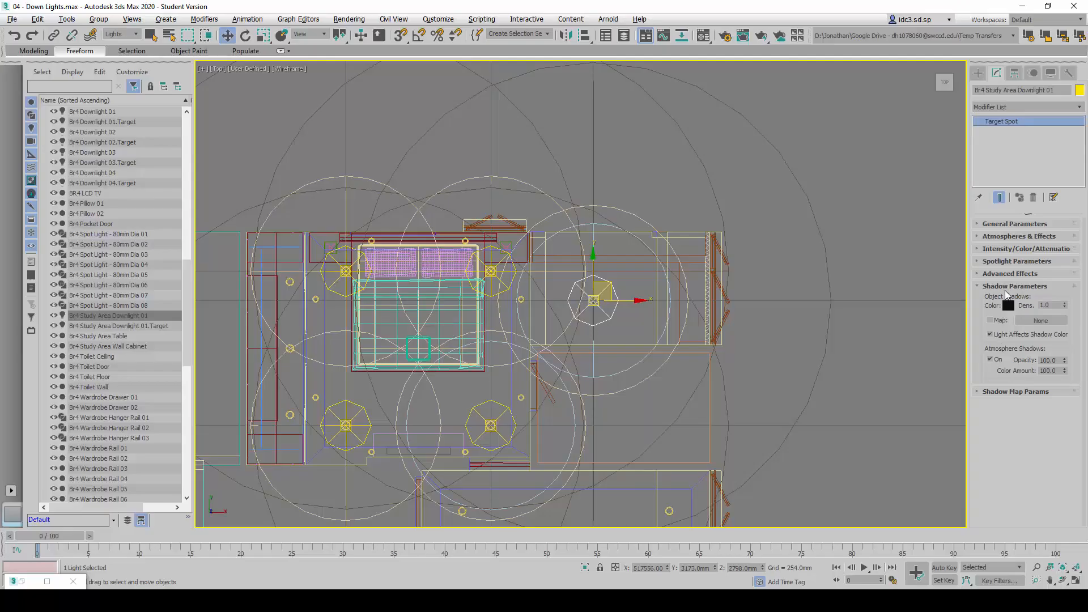
Compare the downlight's shadow map parameters with the reference table and deselect the light
{"action": "left_click", "coordinate": [1006, 287]}
{"action": "left_click", "coordinate": [1032, 301]}
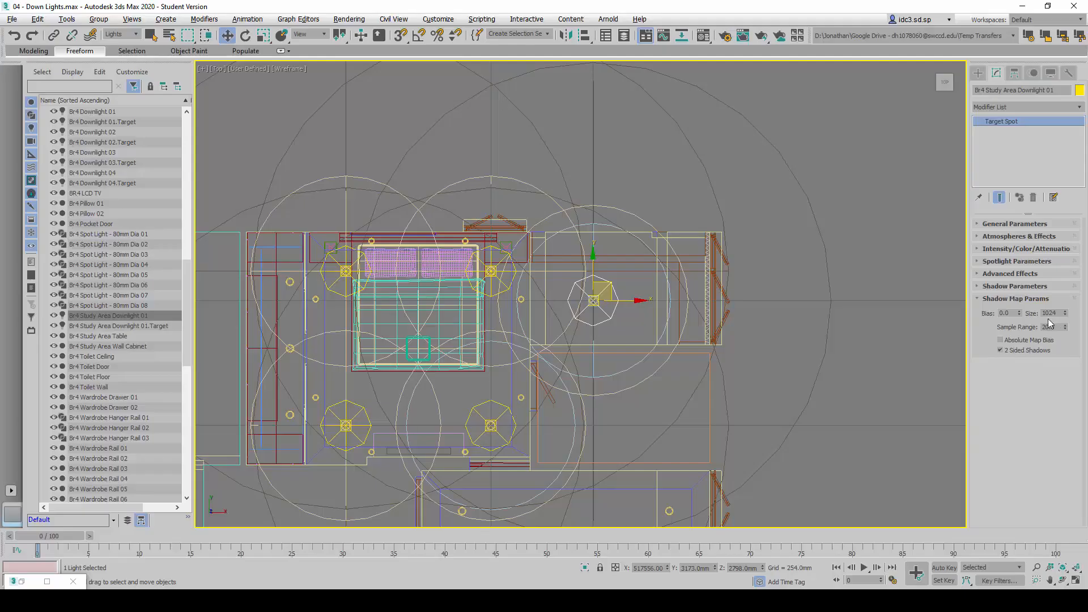
{"action": "left_click", "coordinate": [1025, 300]}
{"action": "left_click", "coordinate": [627, 327]}
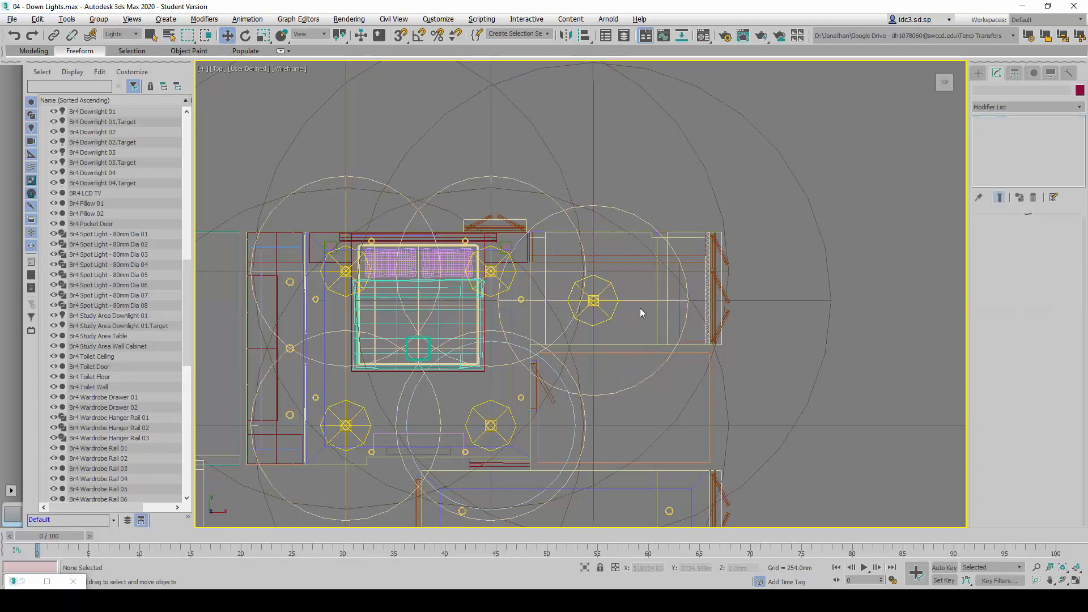
Restore the four-viewport layout, switch the camera view to 05 - Br4 Bed to Study Area and render it
{"action": "key", "text": "alt+w"}
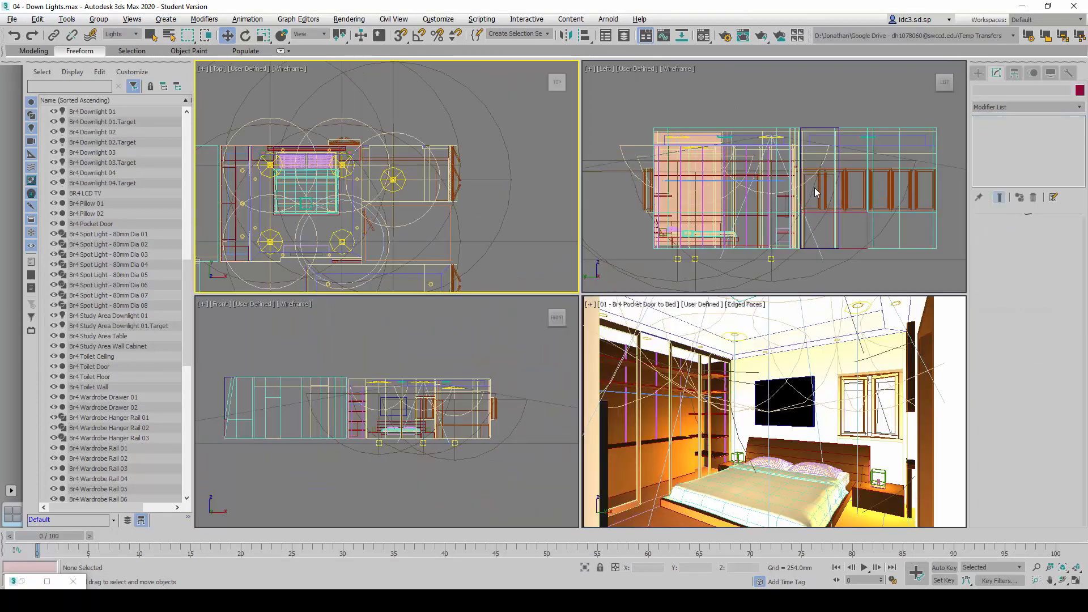
{"action": "key", "text": "z"}
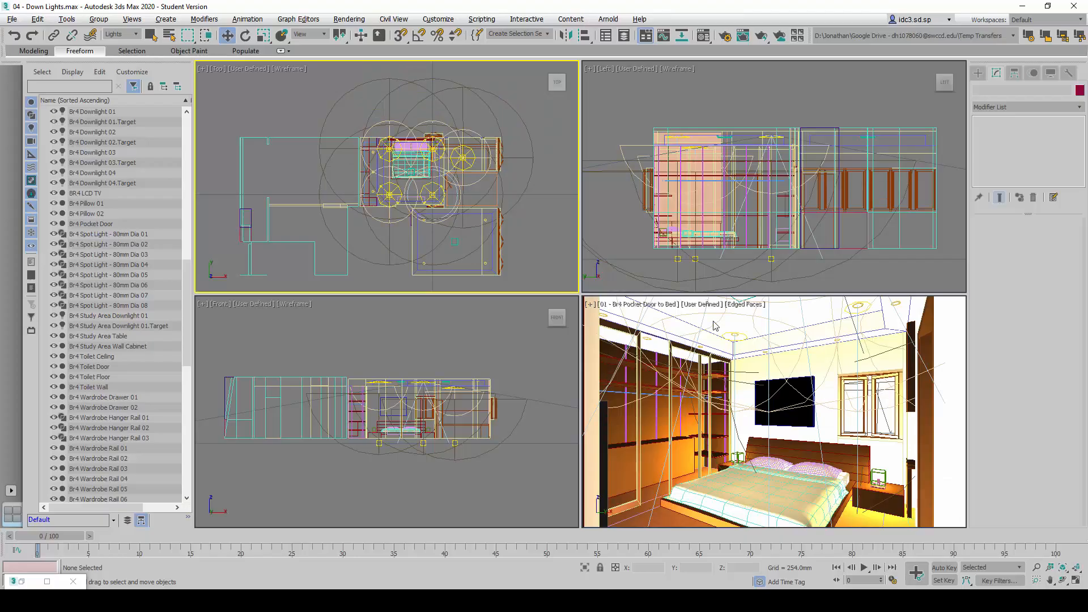
{"action": "left_click", "coordinate": [671, 313]}
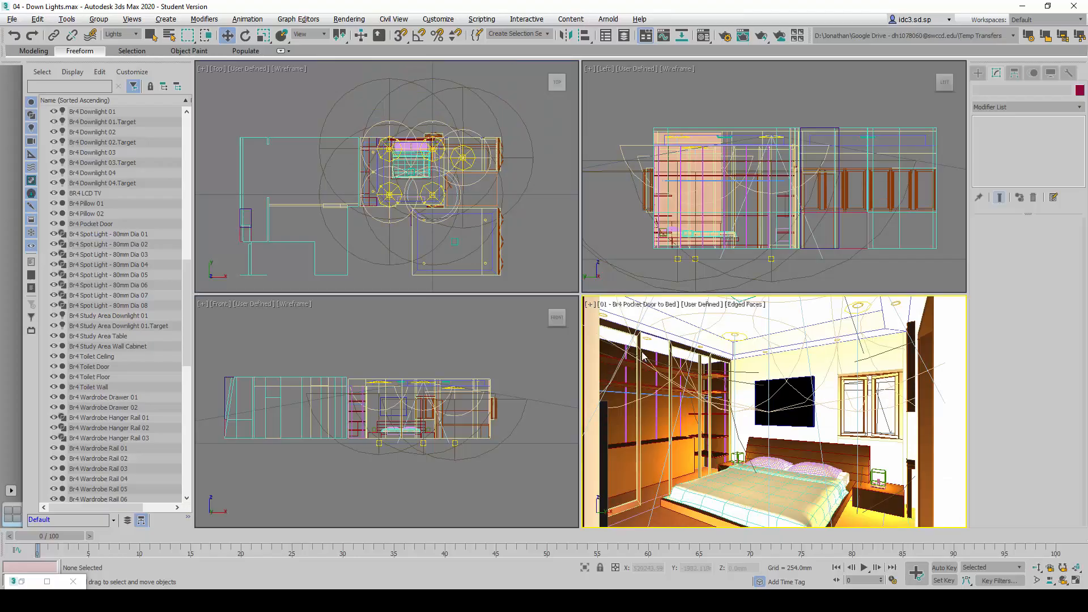
{"action": "left_click", "coordinate": [645, 304]}
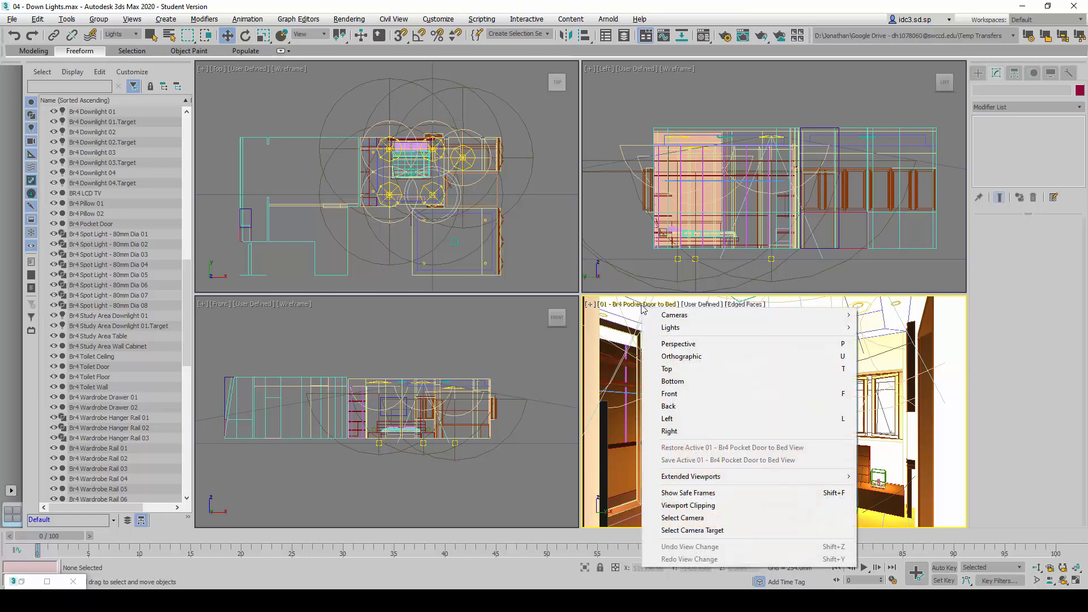
{"action": "mouse_move", "coordinate": [703, 321]}
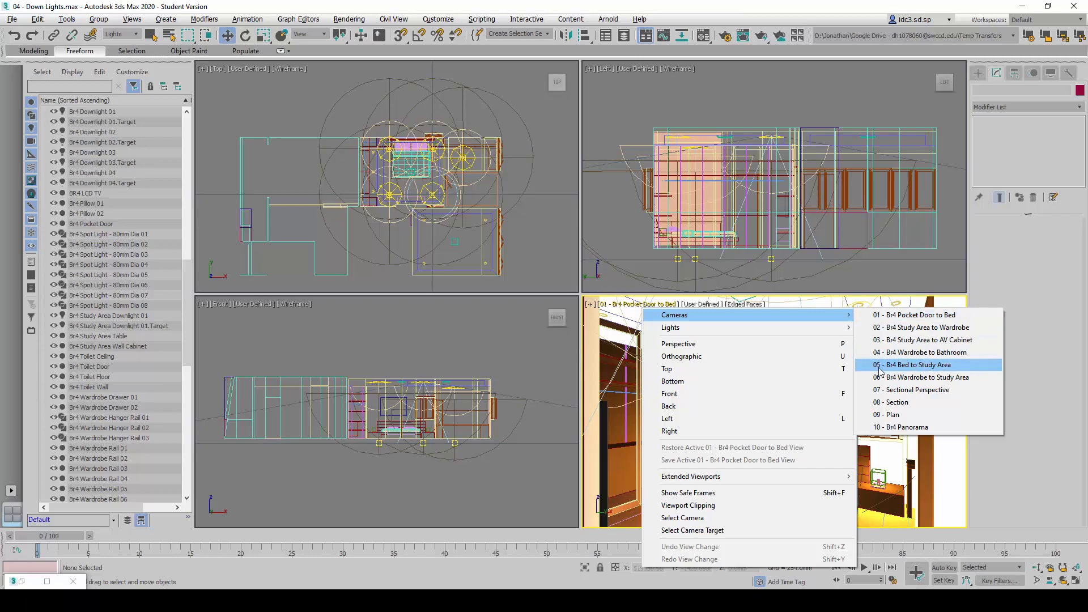
{"action": "left_click", "coordinate": [924, 368]}
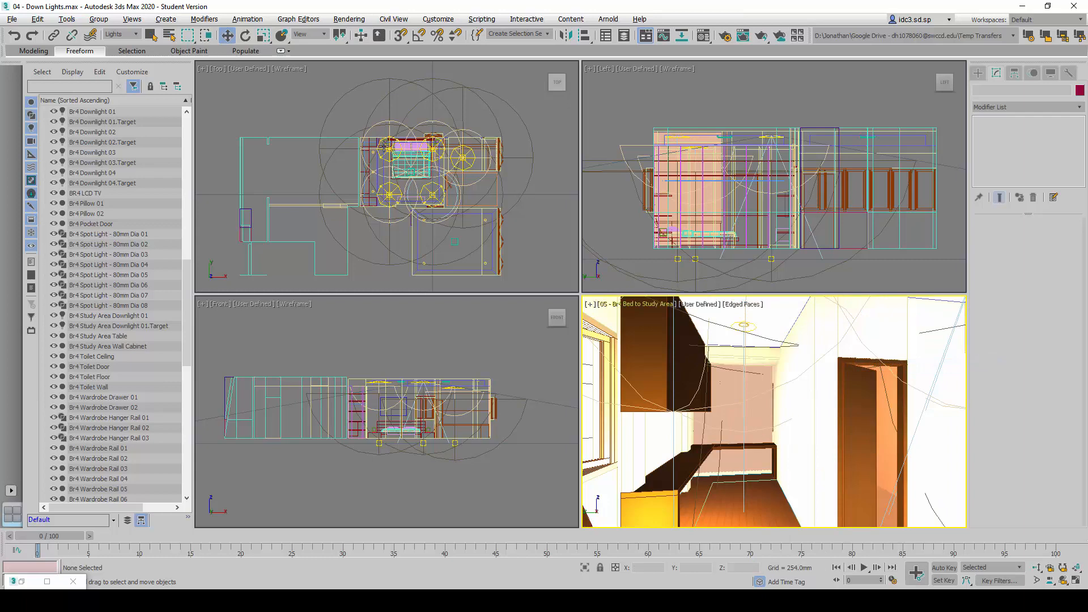
{"action": "left_click", "coordinate": [349, 20]}
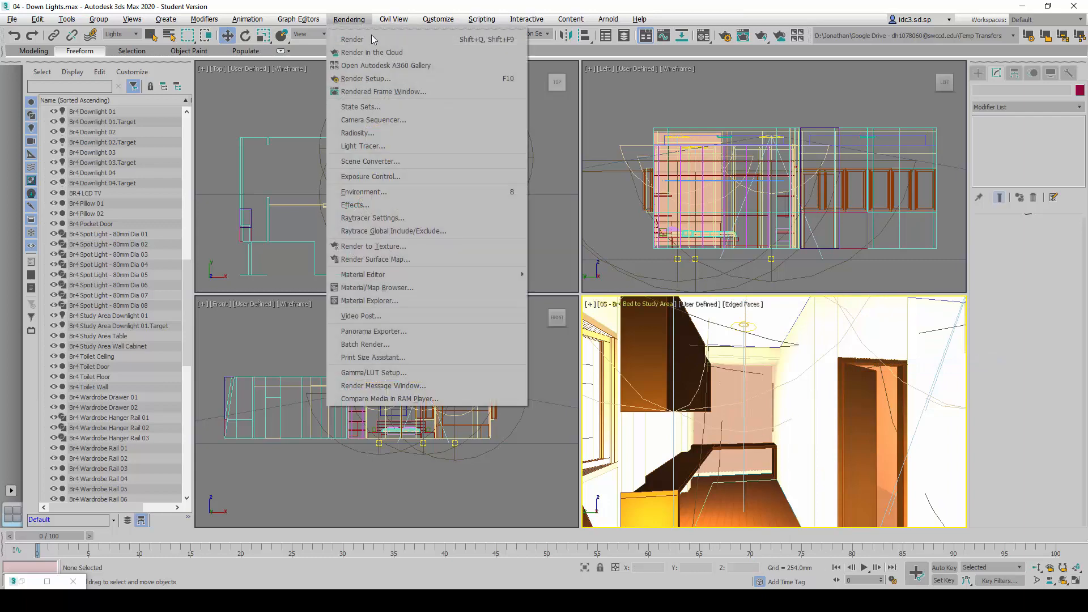
{"action": "left_click", "coordinate": [352, 39]}
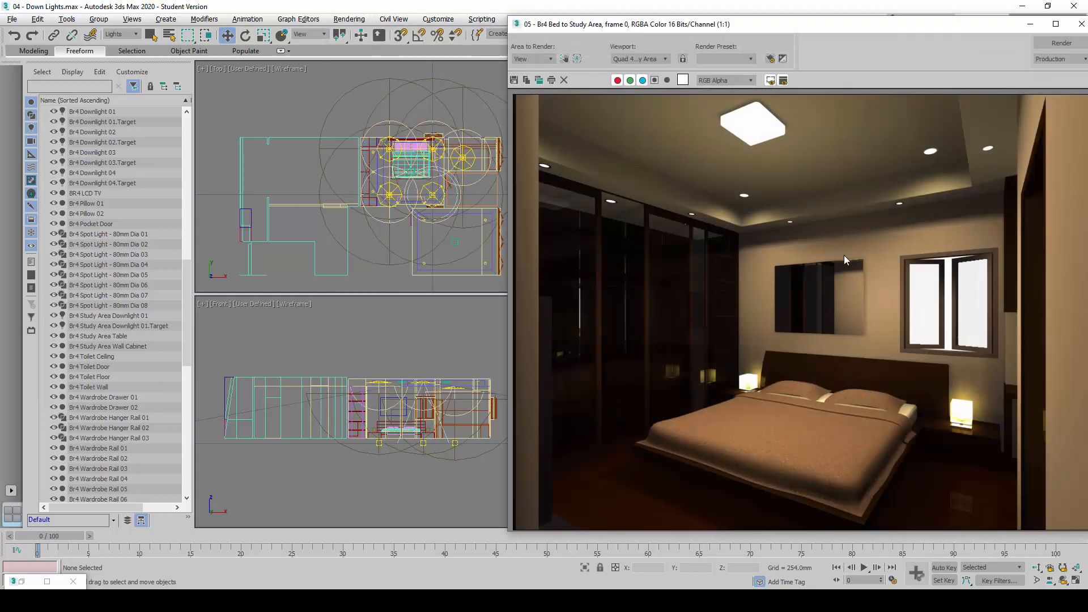
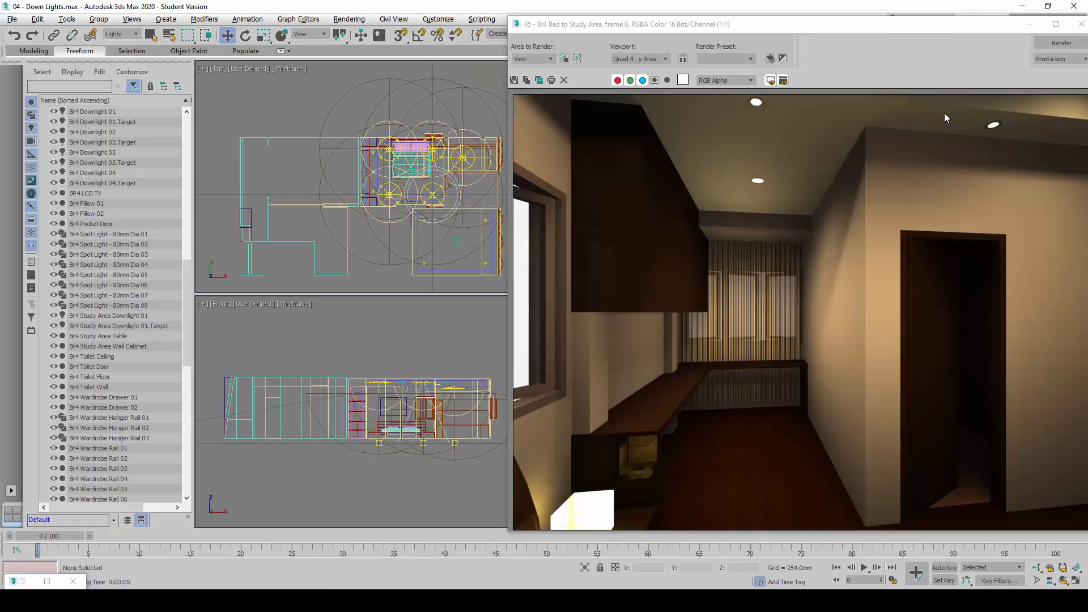
Close the test render and consult the reference instructions for creating the Br4 Wardrobe Spot 01 light
{"action": "left_click_drag", "start_coordinate": [994, 27], "coordinate": [985, 26]}
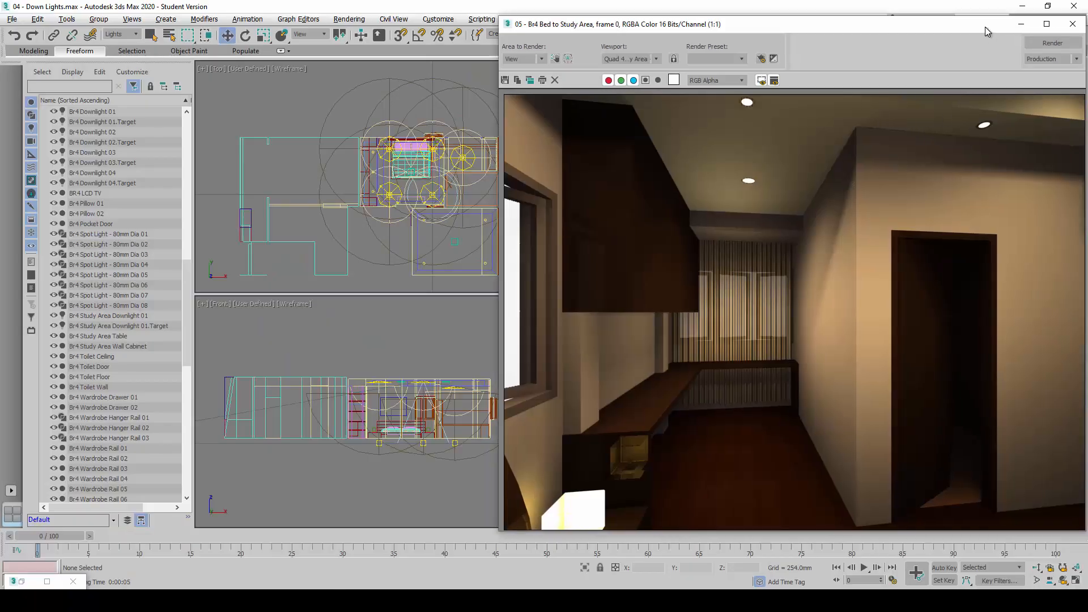
{"action": "left_click", "coordinate": [1073, 24]}
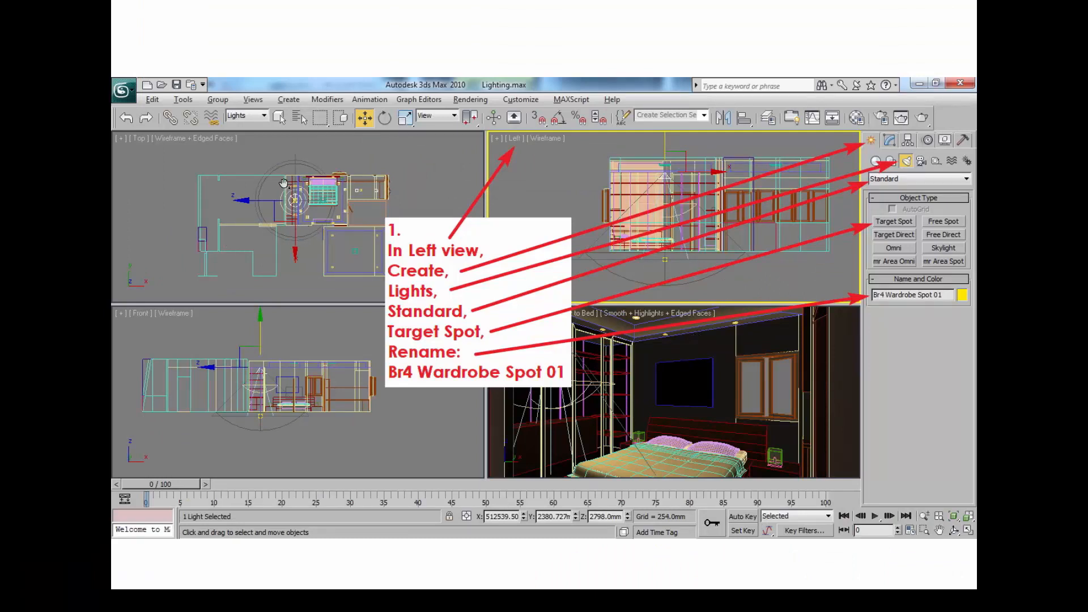
{"action": "left_click_drag", "start_coordinate": [283, 168], "coordinate": [273, 210]}
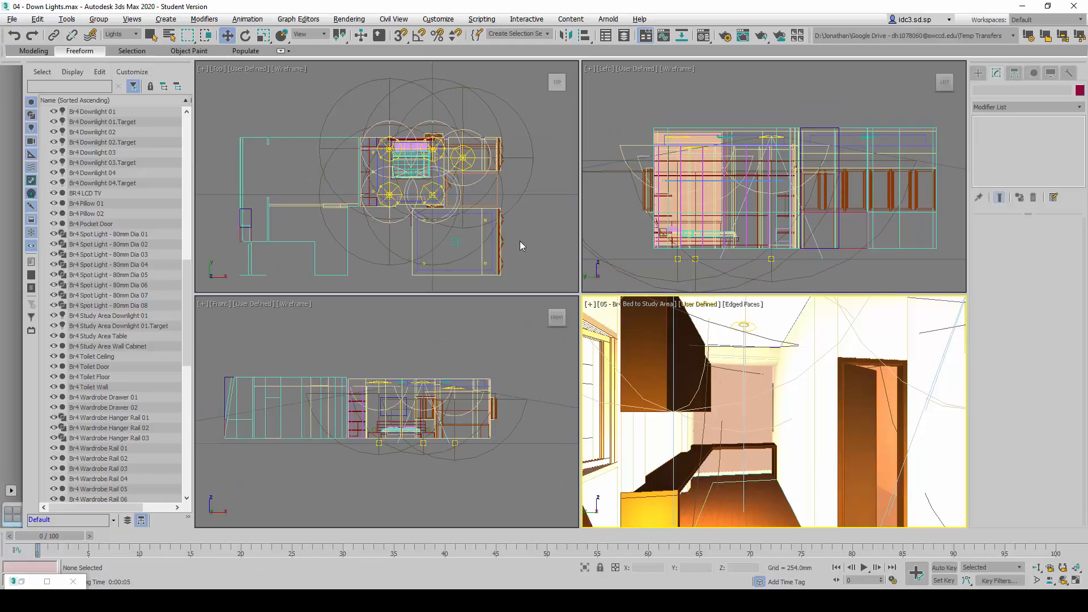
Clone Br4 Study Area Downlight 01 together with its target as a copy named Br4 Wardrobe Spot 01
{"action": "left_click", "coordinate": [520, 240]}
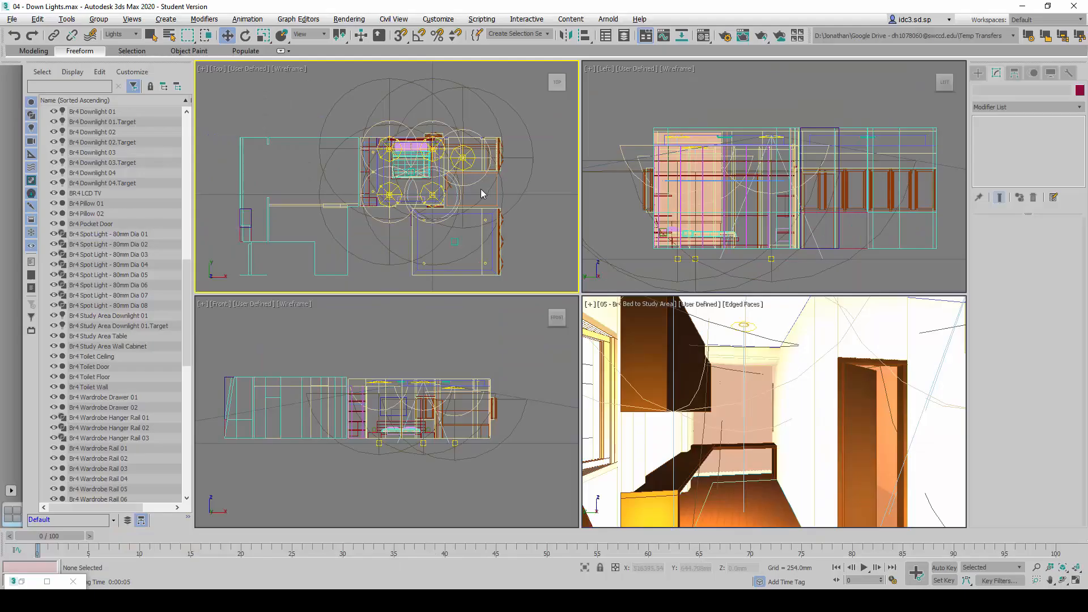
{"action": "scroll", "coordinate": [465, 153], "scroll_direction": "up", "scroll_amount": 3}
{"action": "scroll", "coordinate": [461, 150], "scroll_direction": "up", "scroll_amount": 3}
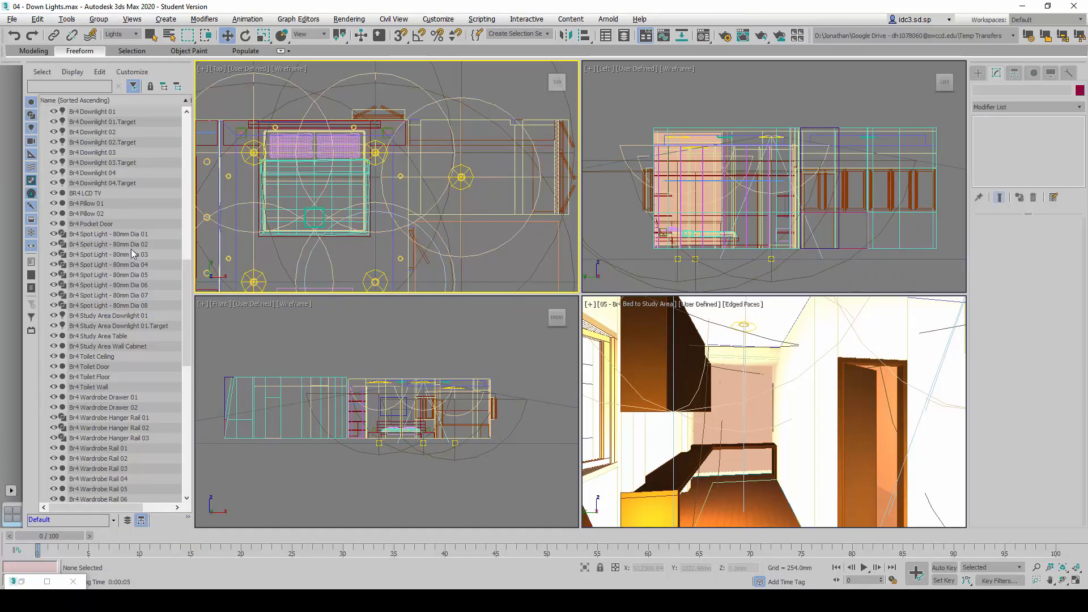
{"action": "left_click", "coordinate": [113, 316]}
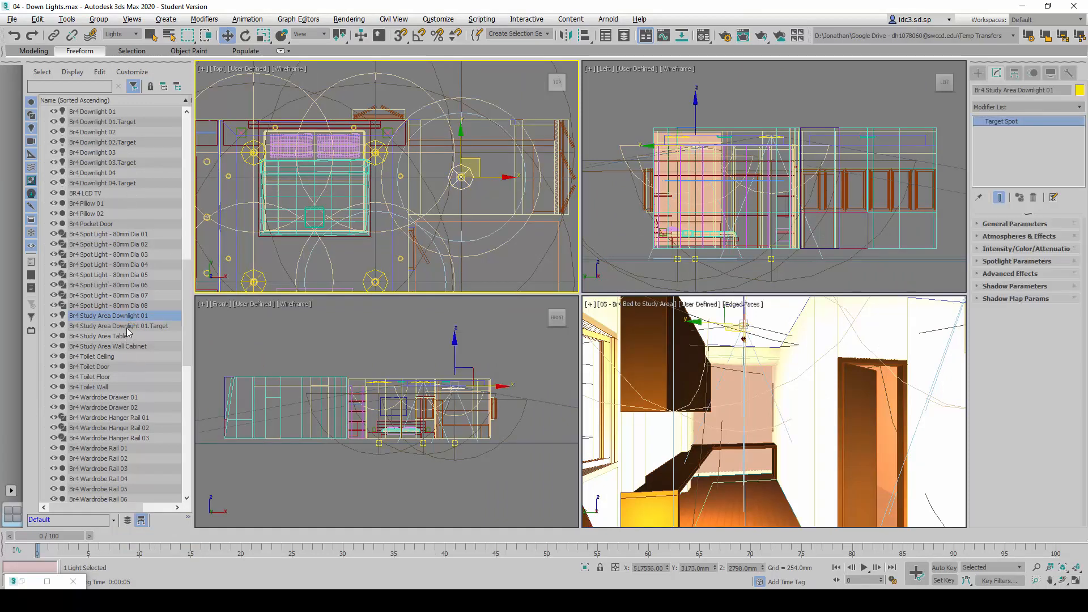
{"action": "left_click", "coordinate": [129, 326], "text": "ctrl"}
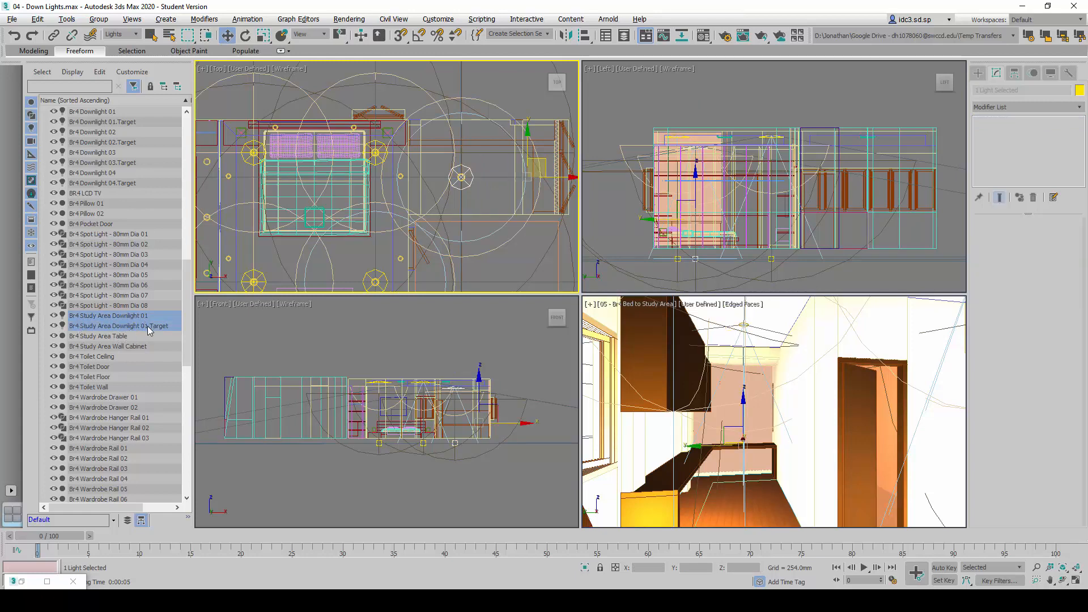
{"action": "scroll", "coordinate": [456, 201], "scroll_direction": "down", "scroll_amount": 5}
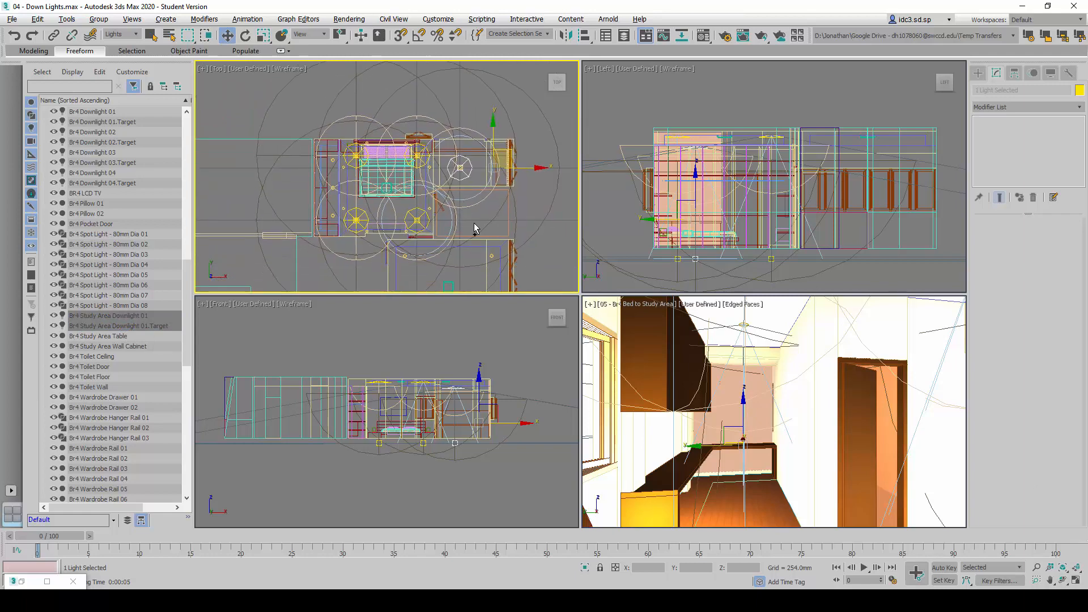
{"action": "key", "text": "ctrl+v"}
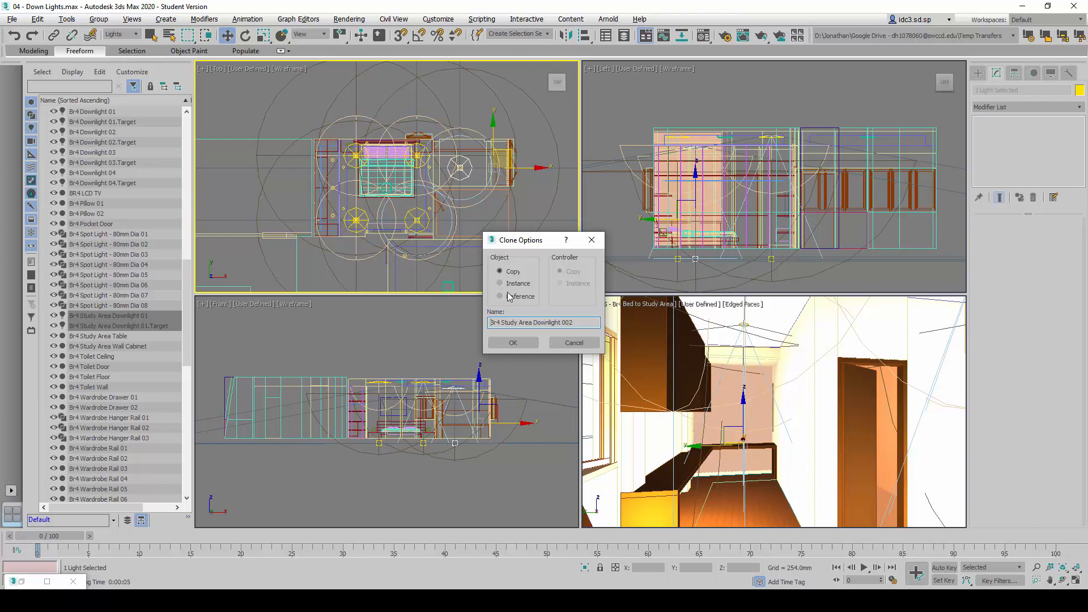
{"action": "double_click", "coordinate": [508, 323]}
{"action": "mouse_move", "coordinate": [592, 322]}
{"action": "left_mouse_down"}
{"action": "mouse_move", "coordinate": [481, 327]}
{"action": "mouse_move", "coordinate": [577, 322]}
{"action": "left_mouse_up"}
{"action": "type", "text": "Wardrobe Spot 01"}
{"action": "left_click", "coordinate": [513, 342]}
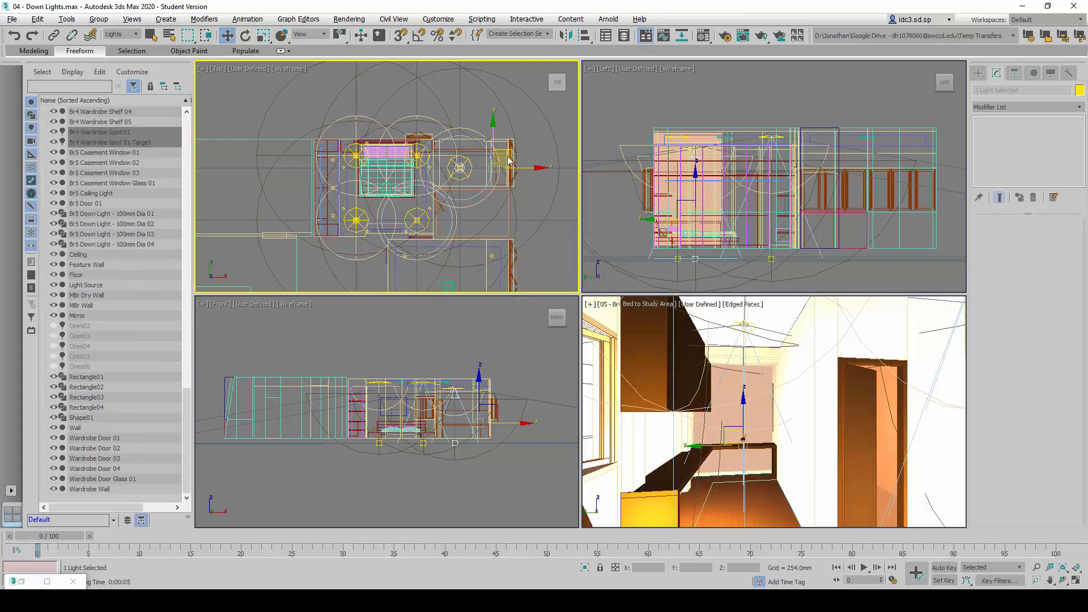
Move the cloned spot and its target in the Top view to the wardrobe, just below the middle ceiling spot fixture, and deselect them
{"action": "left_click_drag", "start_coordinate": [511, 151], "coordinate": [383, 182]}
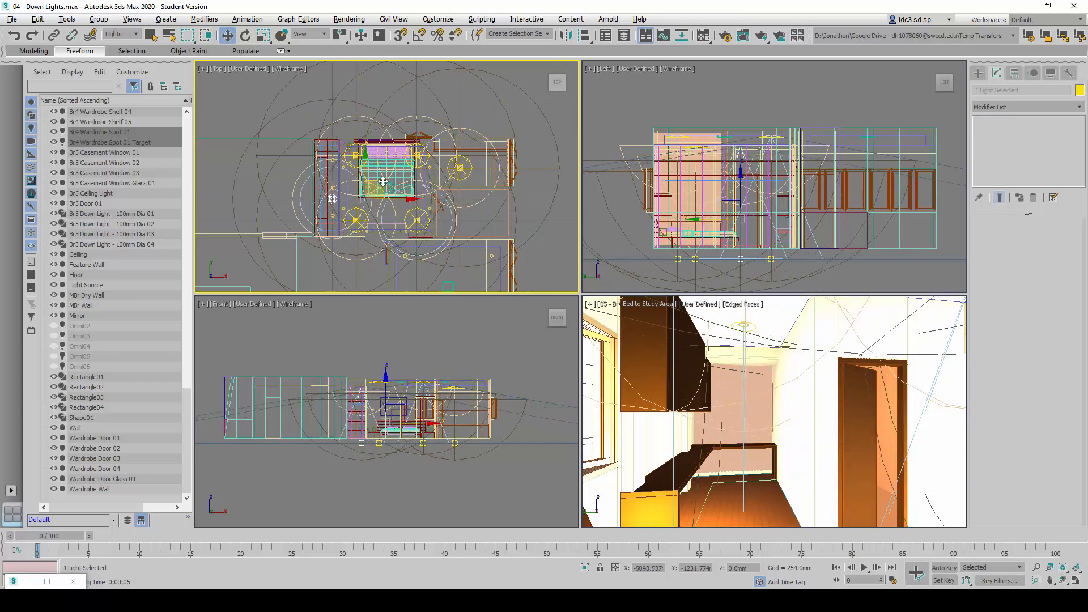
{"action": "scroll", "coordinate": [333, 198], "scroll_direction": "up", "scroll_amount": 5}
{"action": "key", "text": "alt+w"}
{"action": "scroll", "coordinate": [536, 261], "scroll_direction": "down", "scroll_amount": 3}
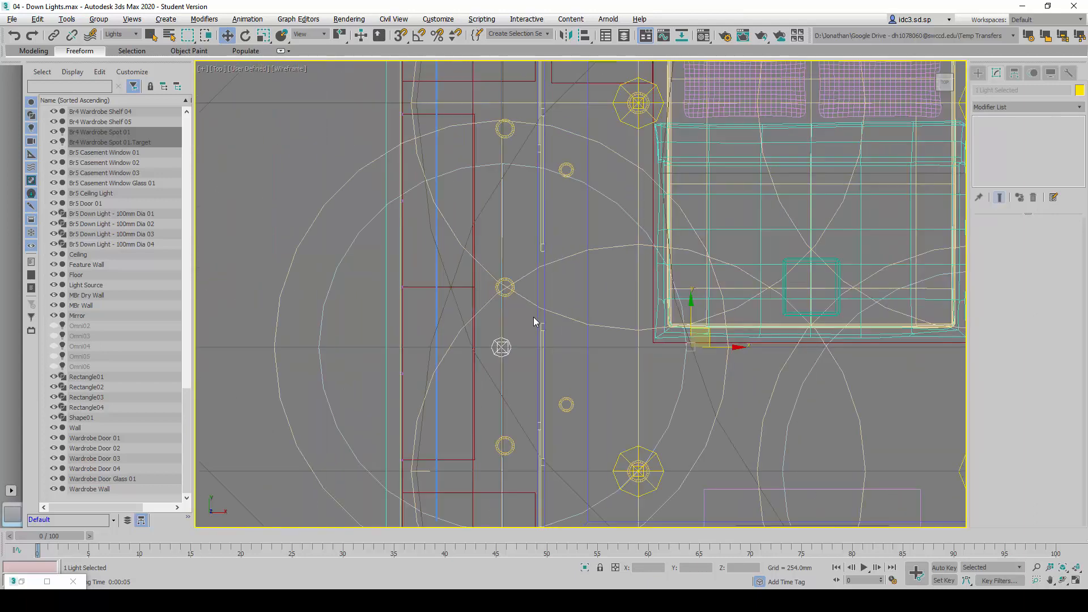
{"action": "left_click_drag", "start_coordinate": [700, 340], "coordinate": [699, 313]}
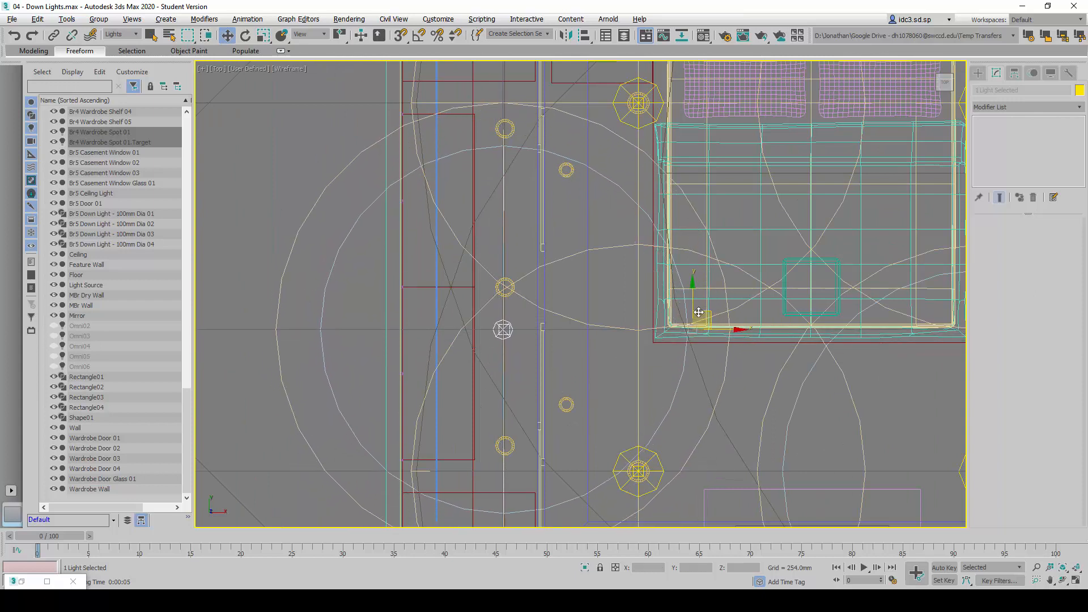
{"action": "left_click", "coordinate": [565, 361]}
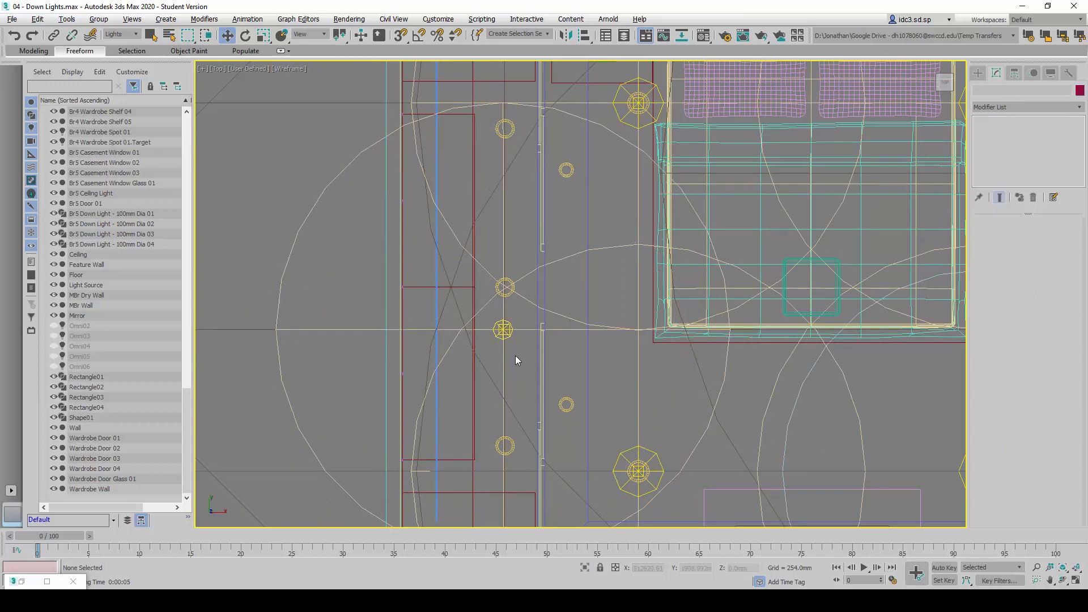
Select the Br4 Wardrobe Spot 01 light without its target and look up its position coordinates in the reference table
{"action": "left_click", "coordinate": [497, 333]}
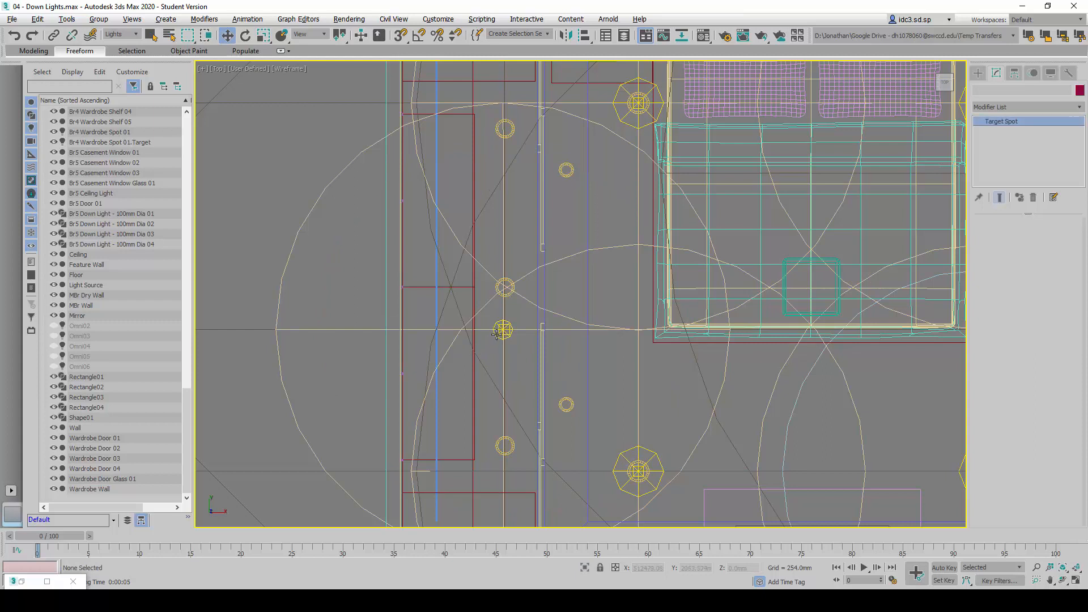
{"action": "left_click", "coordinate": [122, 133]}
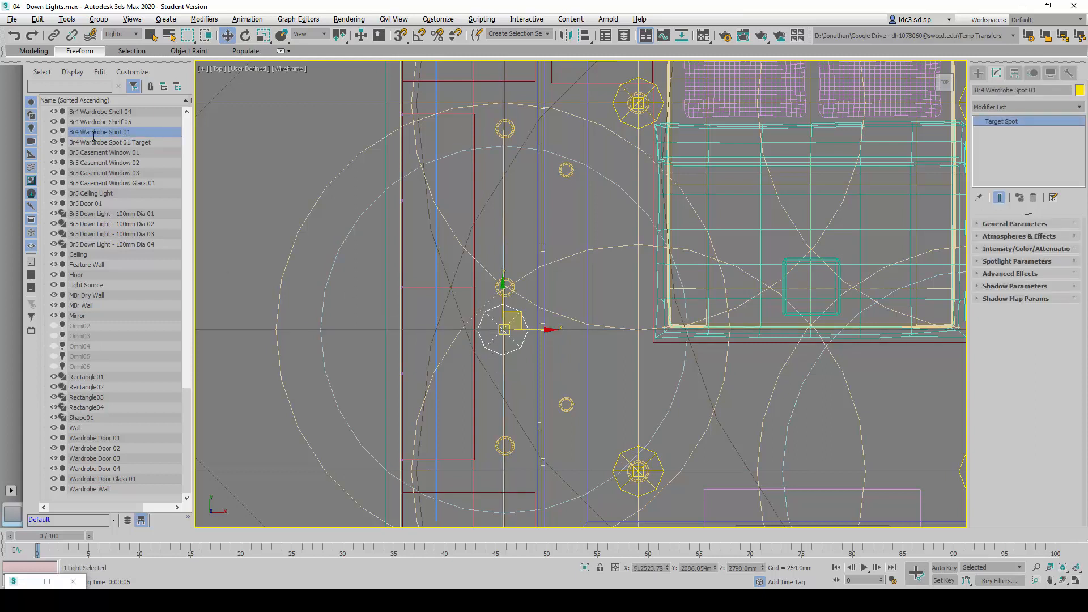
{"action": "left_click", "coordinate": [134, 144]}
{"action": "left_click", "coordinate": [140, 132]}
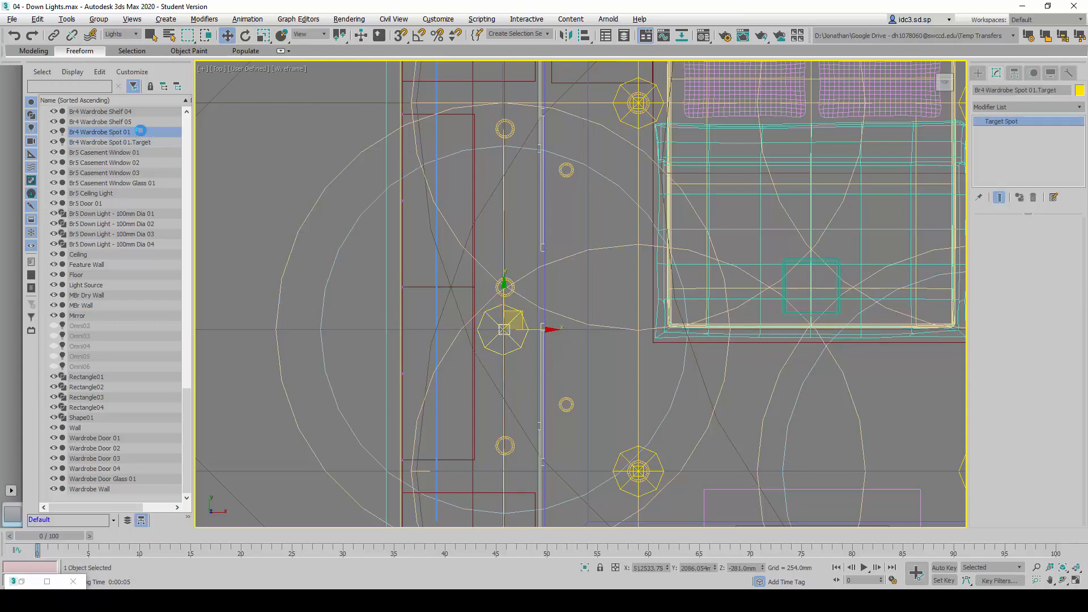
{"action": "key", "text": "alt+Tab"}
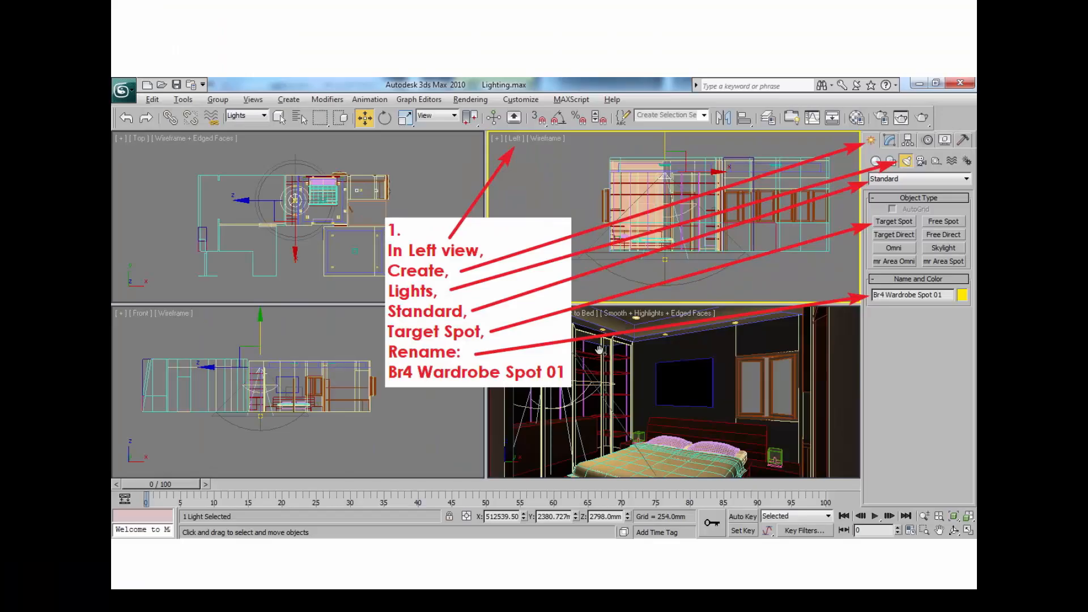
{"action": "left_click", "coordinate": [546, 309]}
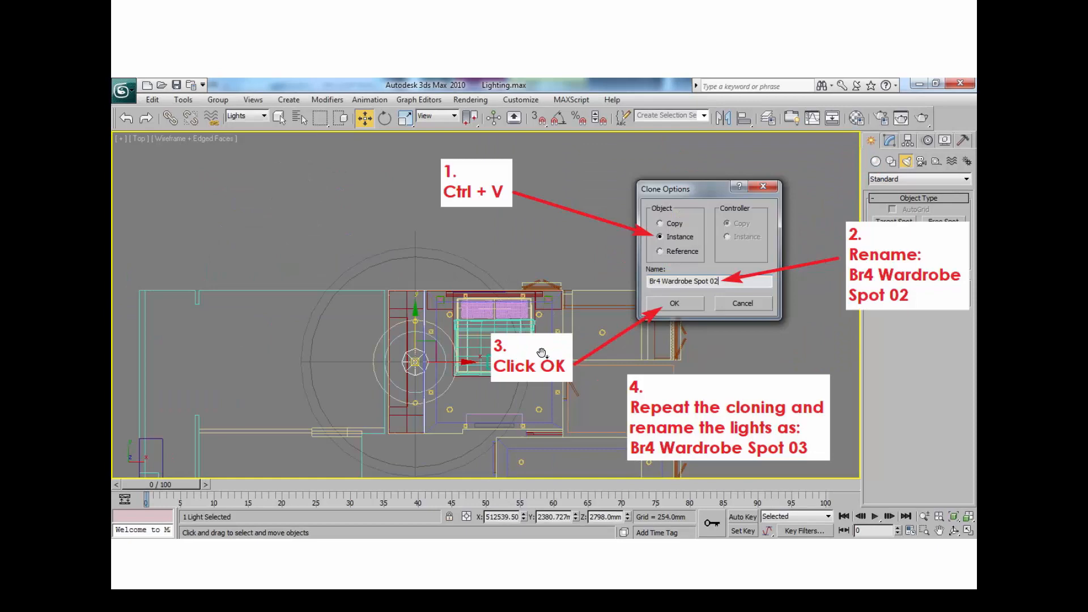
{"action": "scroll", "coordinate": [539, 355], "scroll_direction": "up", "scroll_amount": 1}
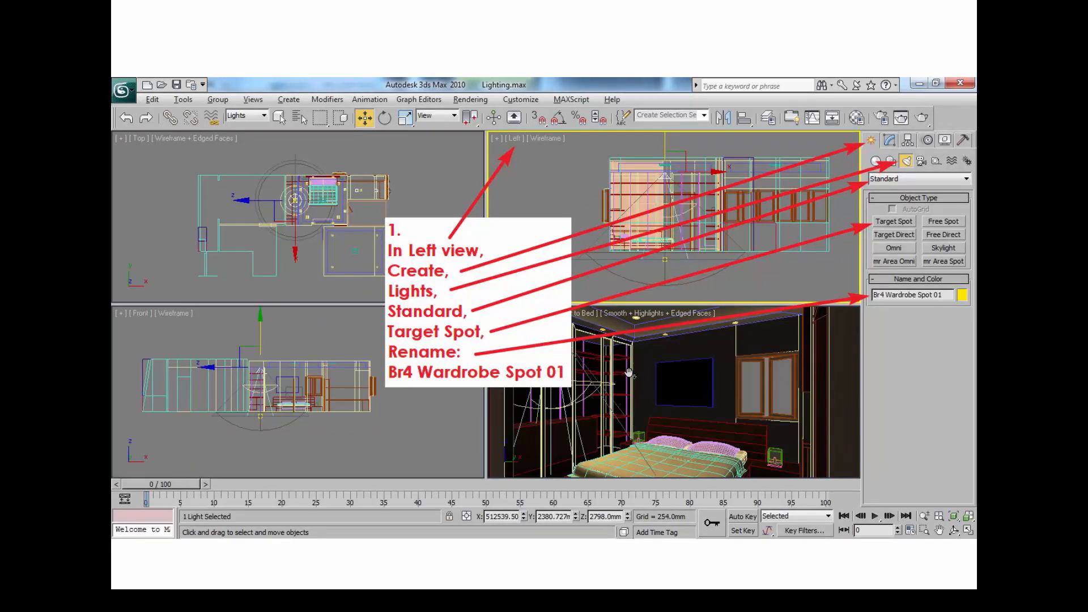
{"action": "scroll", "coordinate": [629, 373], "scroll_direction": "up", "scroll_amount": 1}
{"action": "scroll", "coordinate": [629, 373], "scroll_direction": "down", "scroll_amount": 2}
{"action": "scroll", "coordinate": [629, 372], "scroll_direction": "down", "scroll_amount": 1}
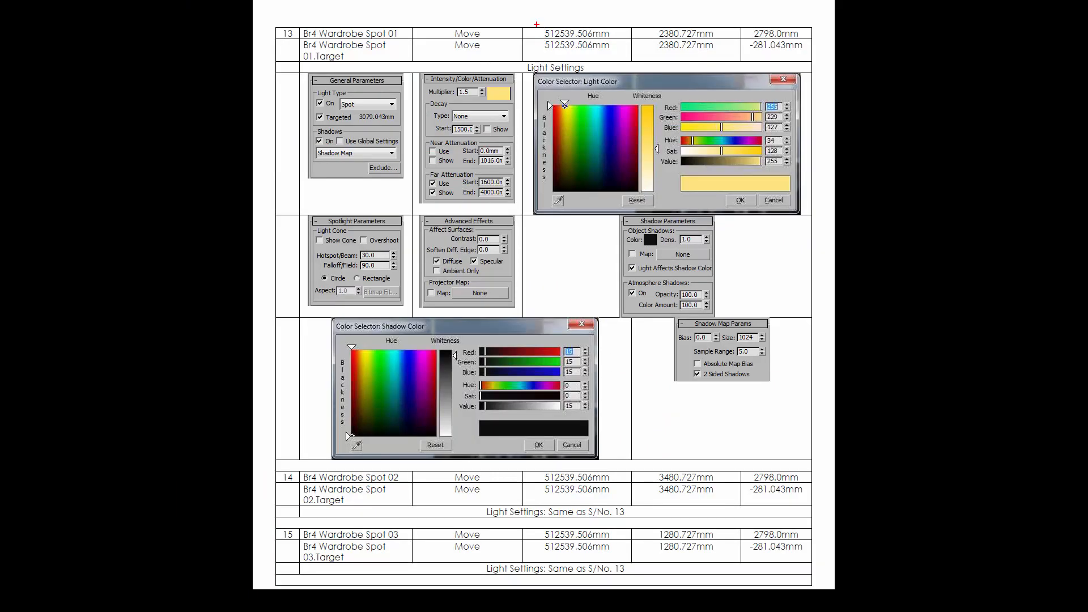
{"action": "mouse_move", "coordinate": [537, 24]}
{"action": "left_mouse_down"}
{"action": "mouse_move", "coordinate": [747, 51]}
{"action": "mouse_move", "coordinate": [807, 43]}
{"action": "left_mouse_up"}
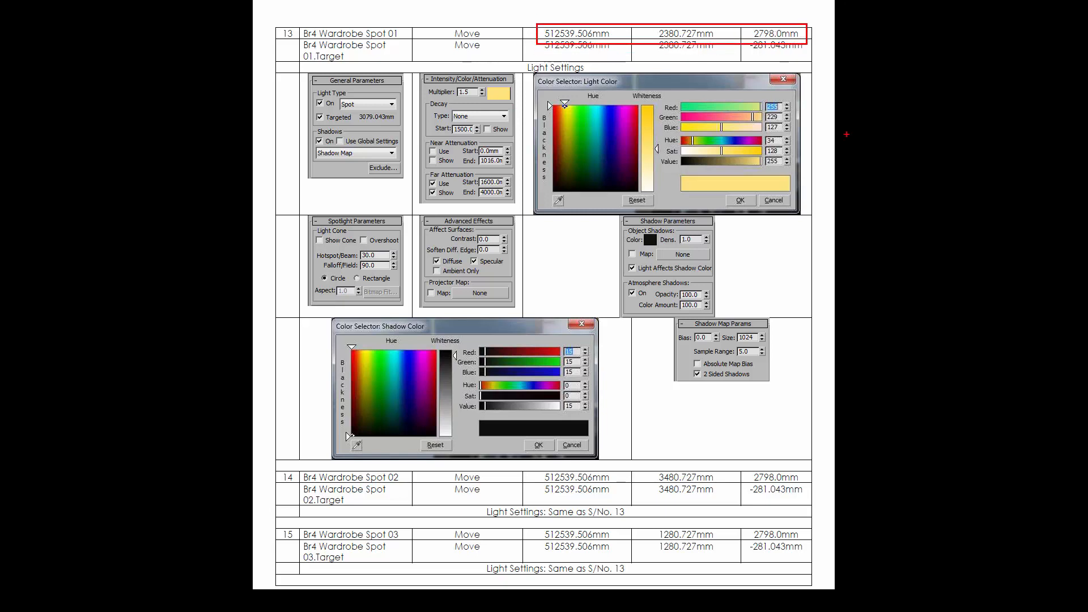
{"action": "key", "text": "Escape"}
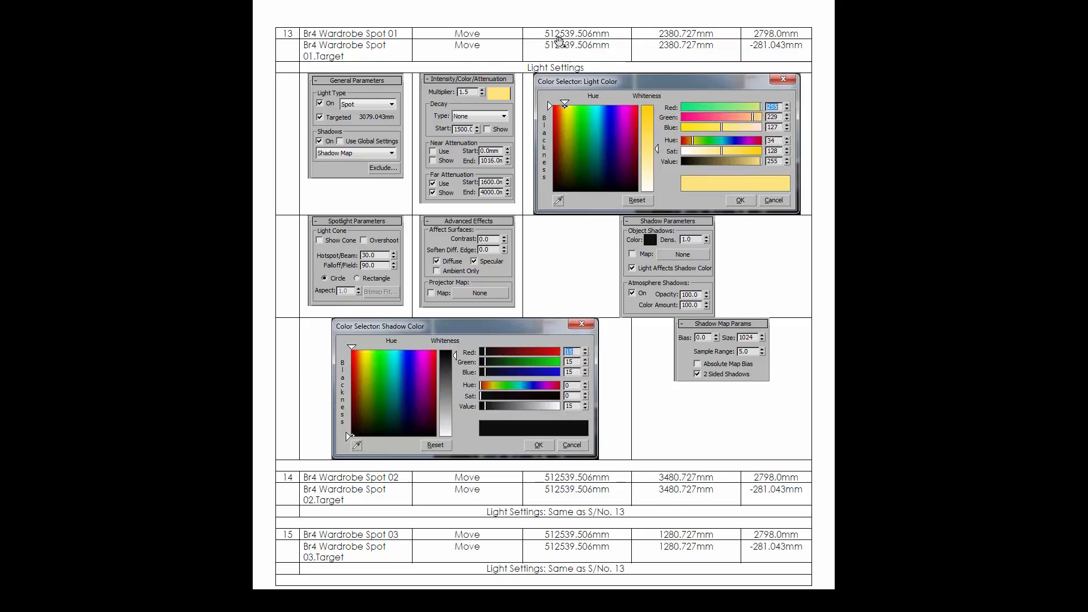
{"action": "key", "text": "alt+Tab"}
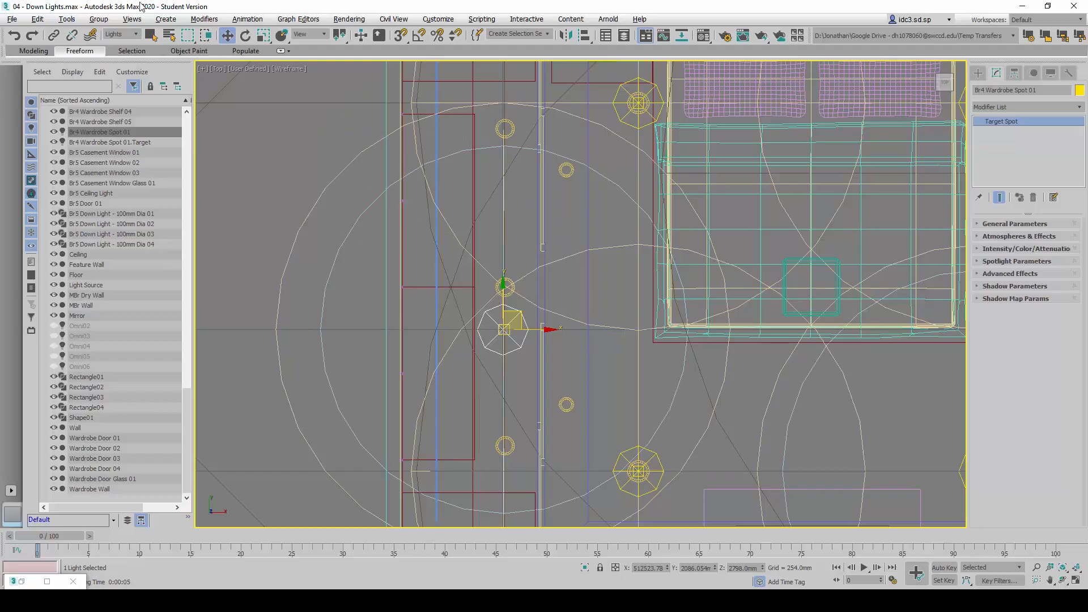
Set the absolute world X position of Br4 Wardrobe Spot 01 to 512539 mm
{"action": "right_click", "coordinate": [227, 35]}
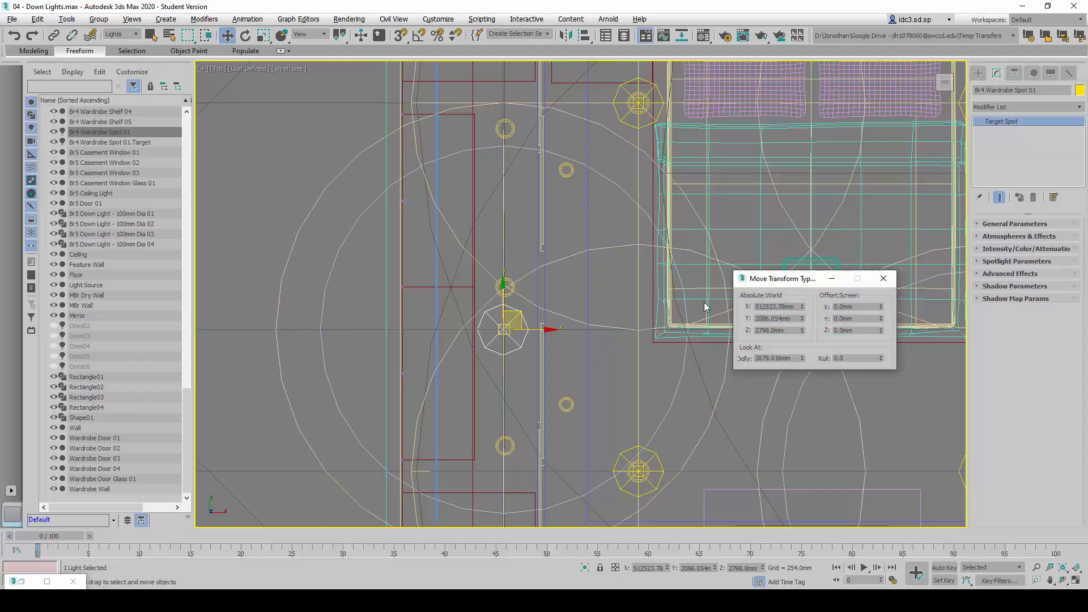
{"action": "left_click_drag", "start_coordinate": [793, 279], "coordinate": [634, 297]}
{"action": "double_click", "coordinate": [612, 324]}
{"action": "type", "text": "51"}
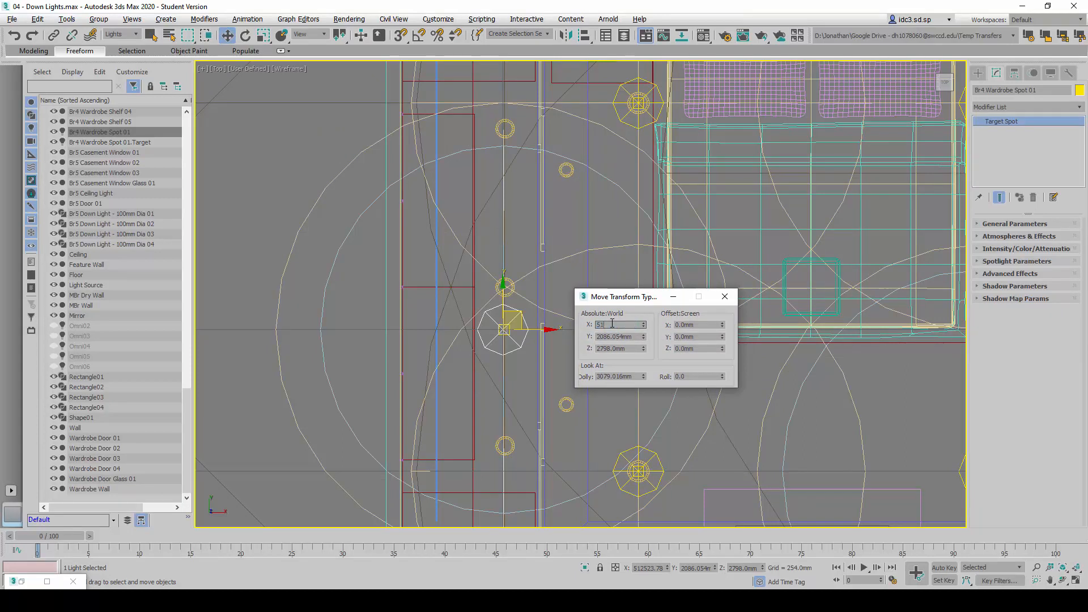
{"action": "type", "text": "2519"}
{"action": "key", "text": "Return"}
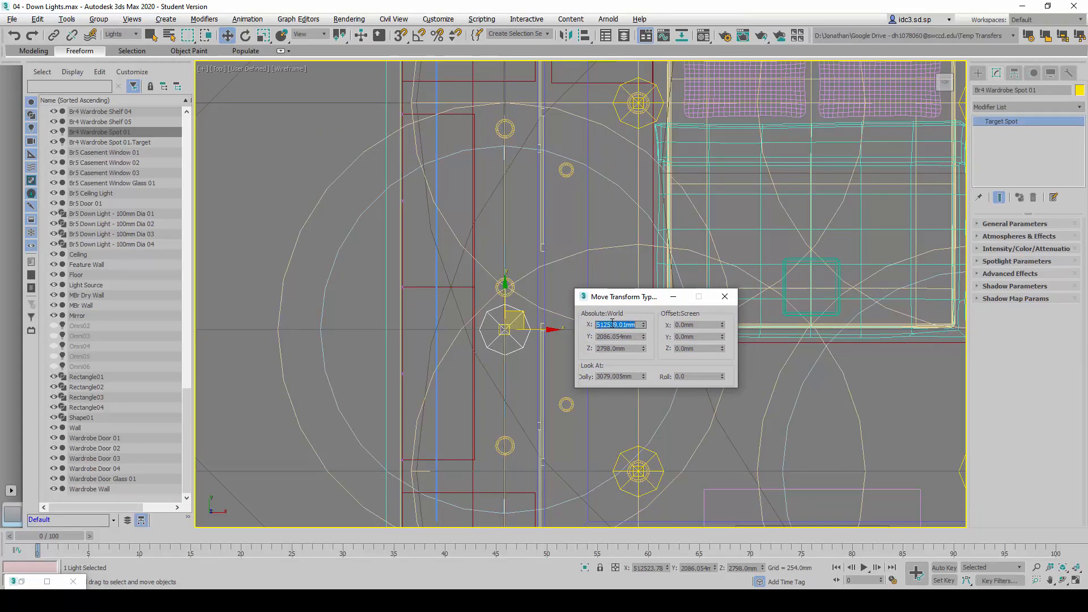
Set the light's absolute world Y position to 2380 mm and check its Z position against the reference table
{"action": "double_click", "coordinate": [613, 337]}
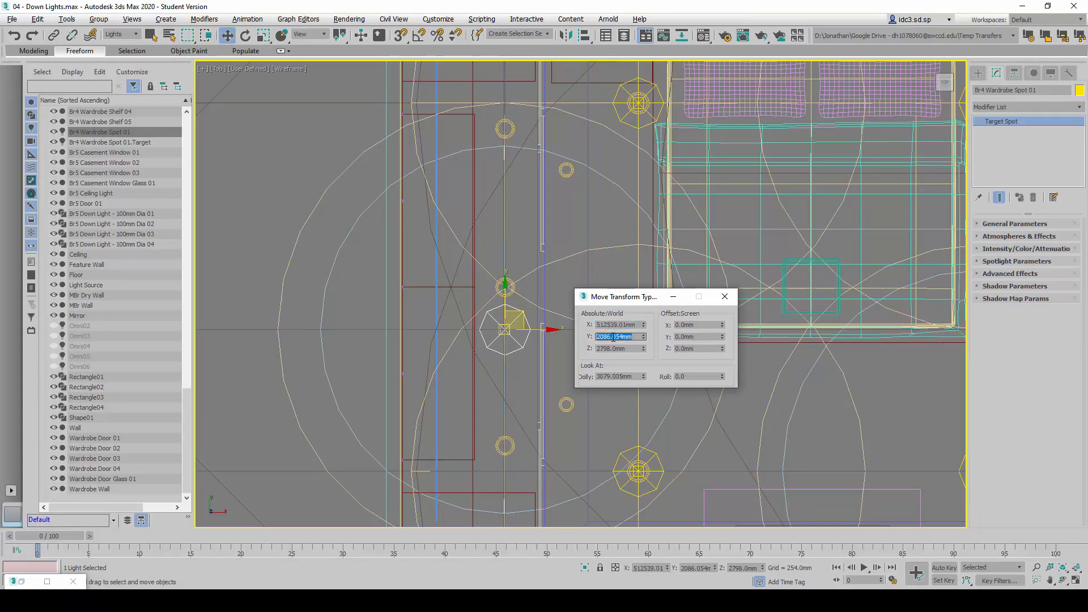
{"action": "key", "text": "alt+Tab"}
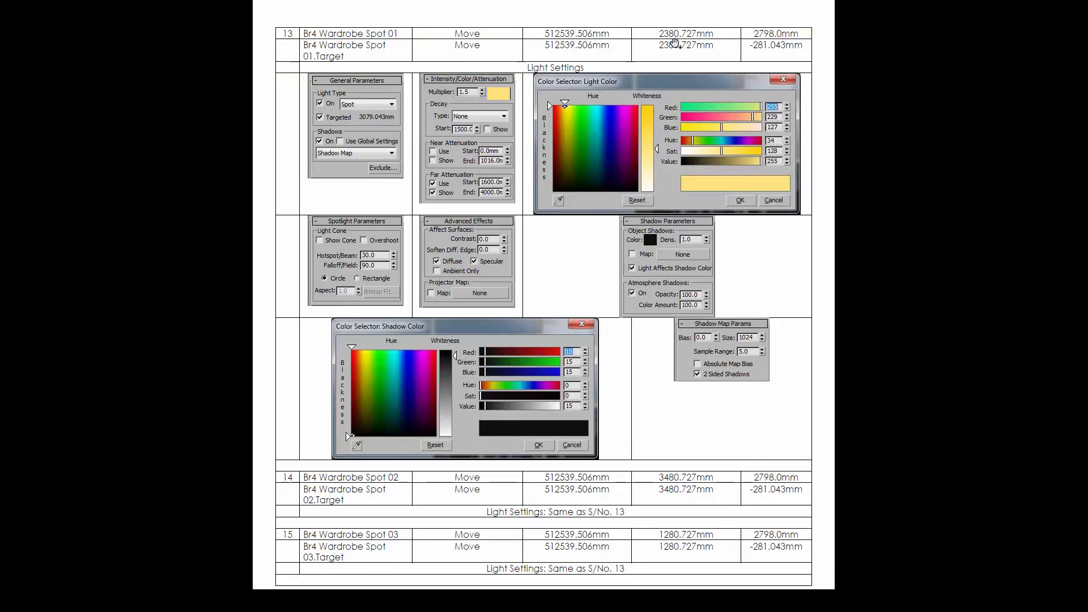
{"action": "key", "text": "alt+Tab"}
{"action": "double_click", "coordinate": [613, 336]}
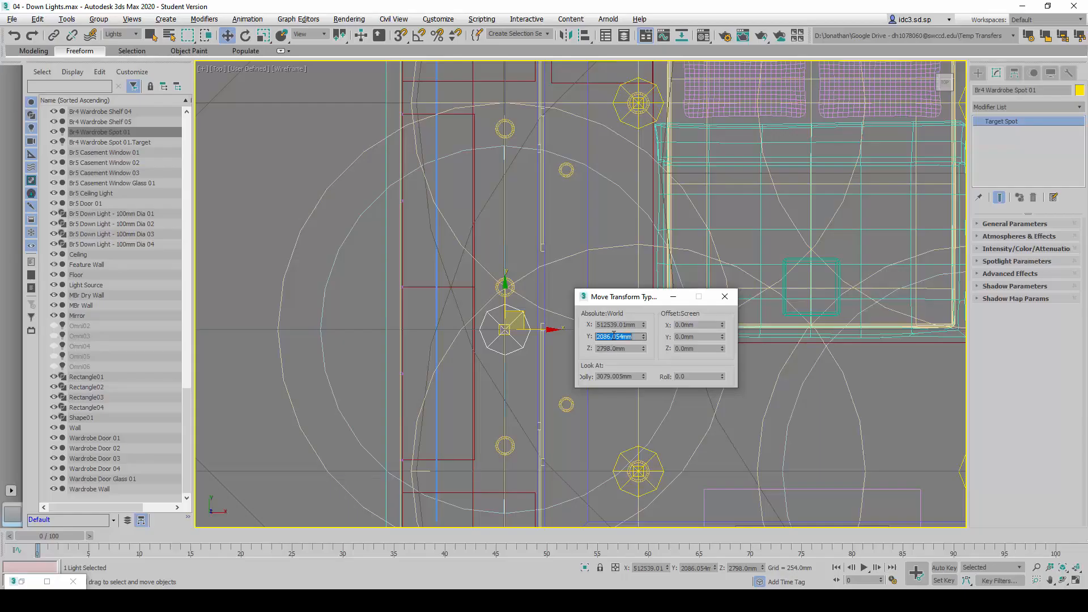
{"action": "type", "text": "2380.727"}
{"action": "key", "text": "Return"}
{"action": "key", "text": "alt+Tab"}
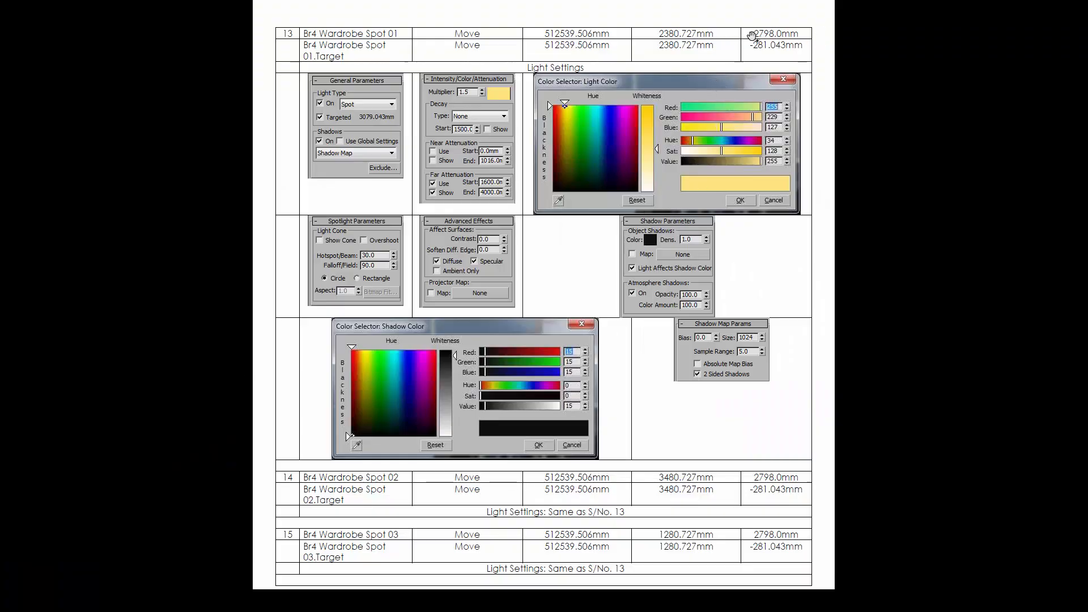
{"action": "key", "text": "alt+Tab"}
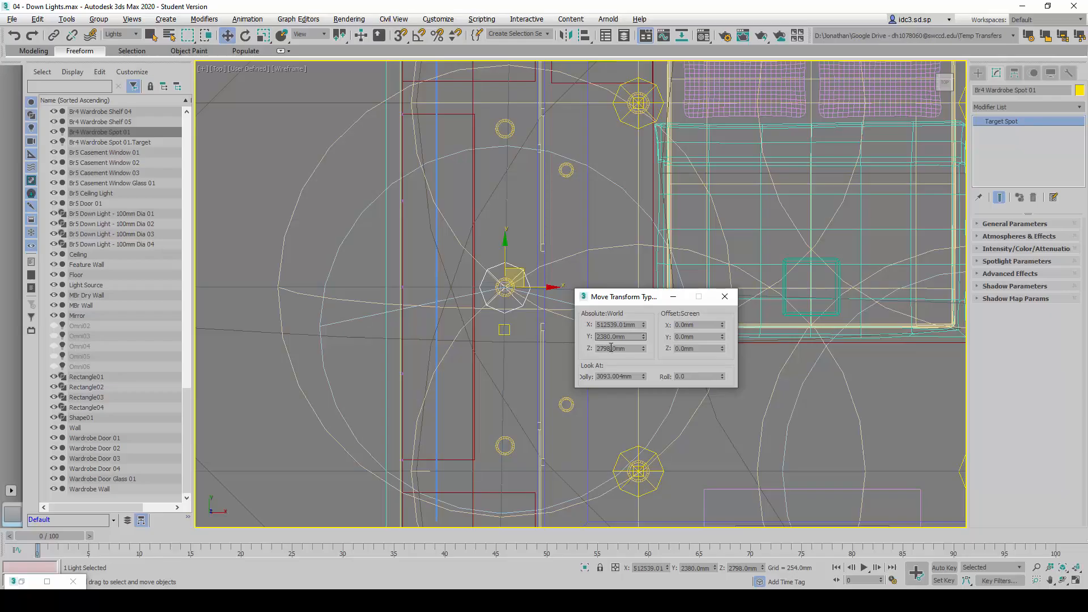
Select Br4 Wardrobe Spot 01.Target, look up its coordinates in the reference table, and set its absolute world X position to 512539 mm
{"action": "left_click", "coordinate": [118, 144]}
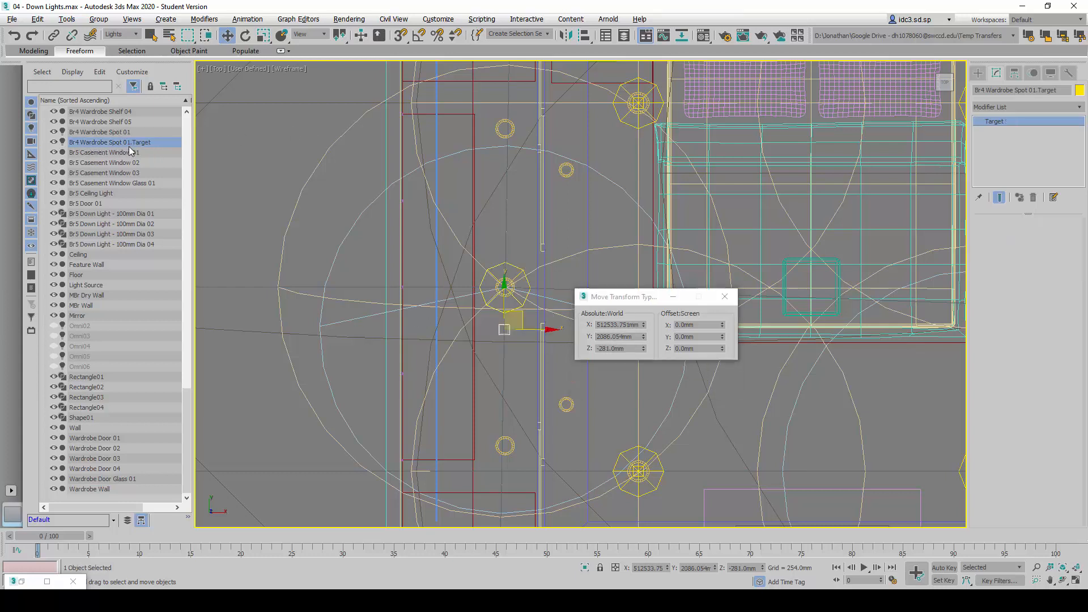
{"action": "key", "text": "alt+Tab"}
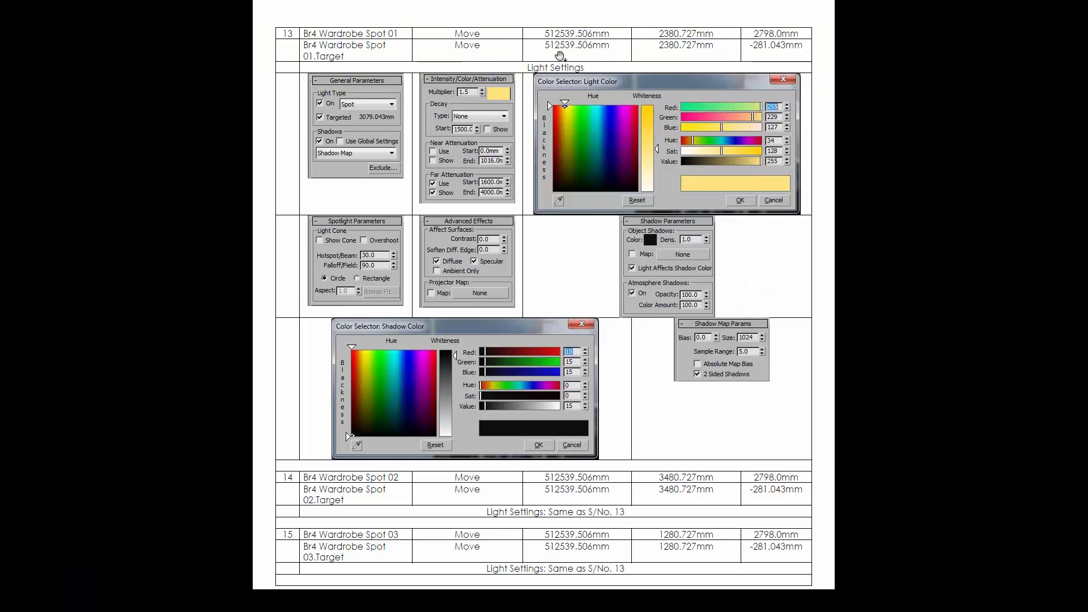
{"action": "key", "text": "alt+Tab"}
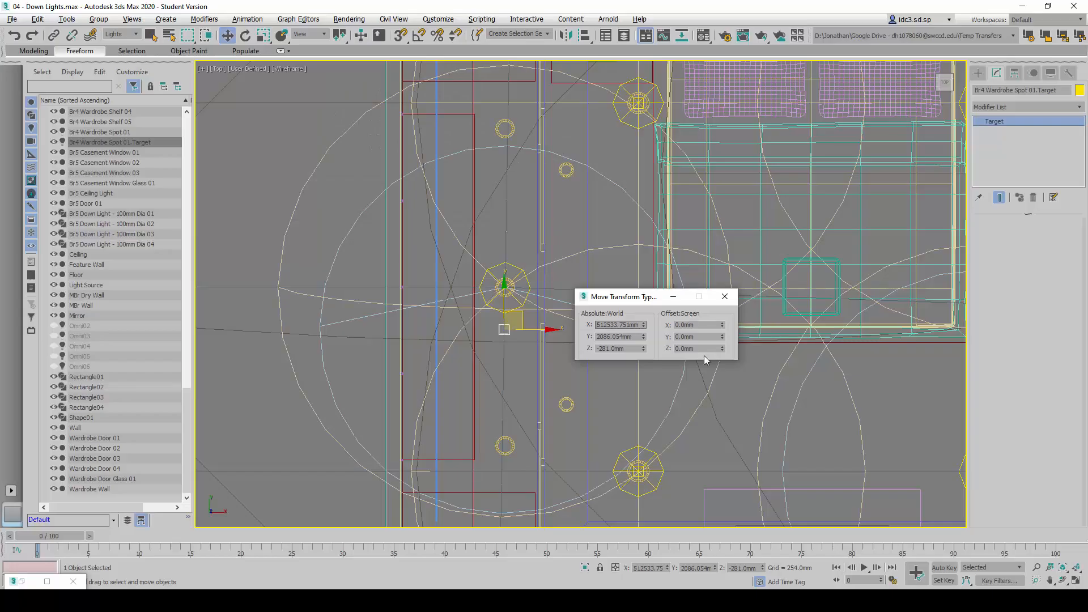
{"action": "double_click", "coordinate": [622, 327]}
{"action": "type", "text": "512539"}
{"action": "key", "text": "Return"}
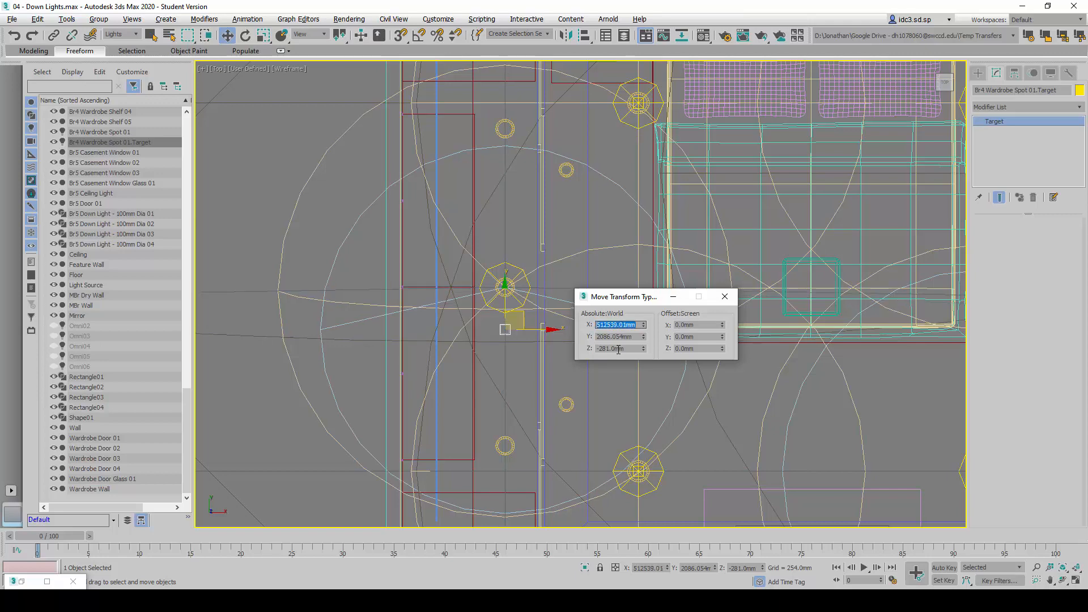
Set the spot target's absolute world Y position to 2380 mm and deselect it
{"action": "double_click", "coordinate": [618, 335]}
{"action": "type", "text": "23"}
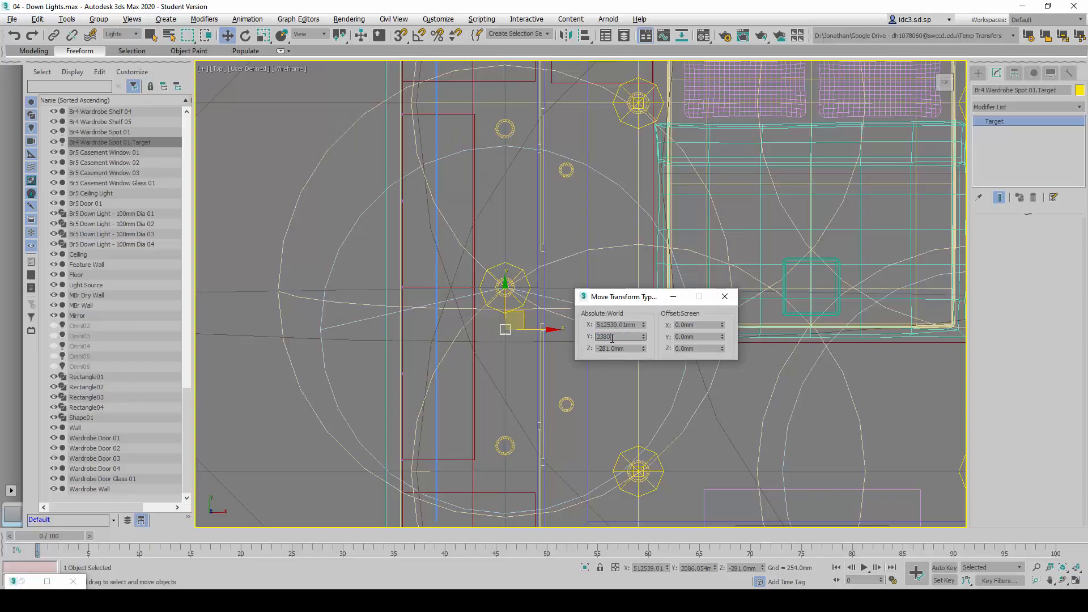
{"action": "type", "text": "80"}
{"action": "key", "text": "Return"}
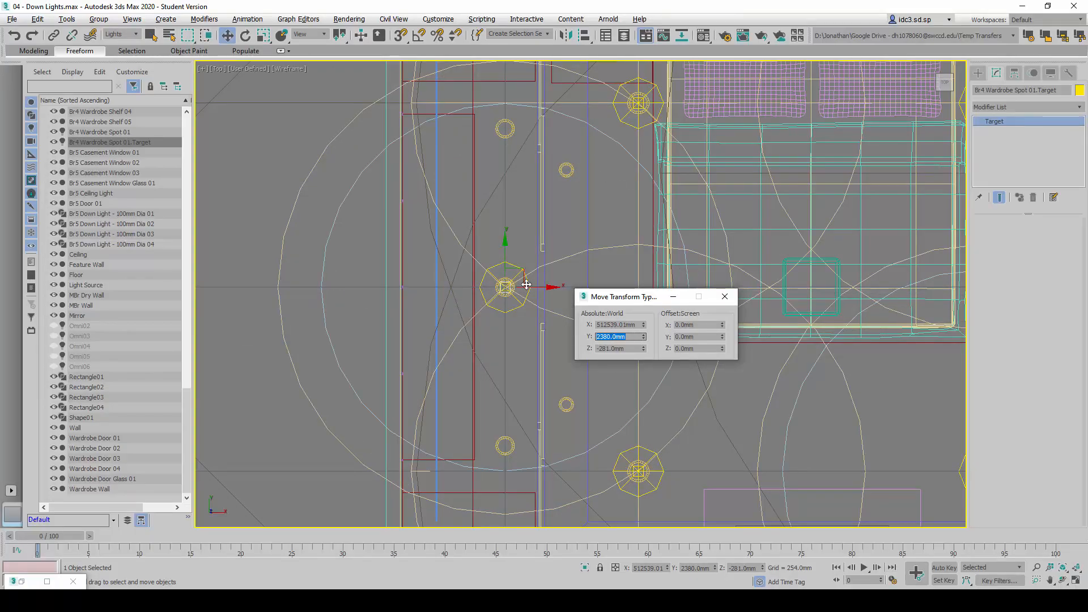
{"action": "middle_click_drag", "start_coordinate": [521, 335], "coordinate": [486, 328]}
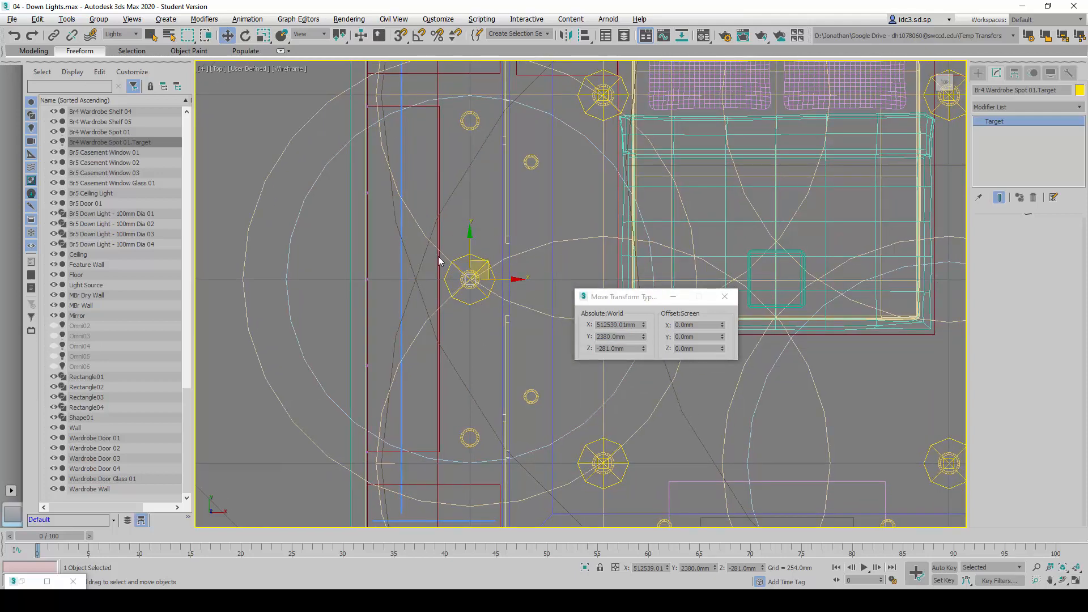
{"action": "left_click", "coordinate": [485, 245]}
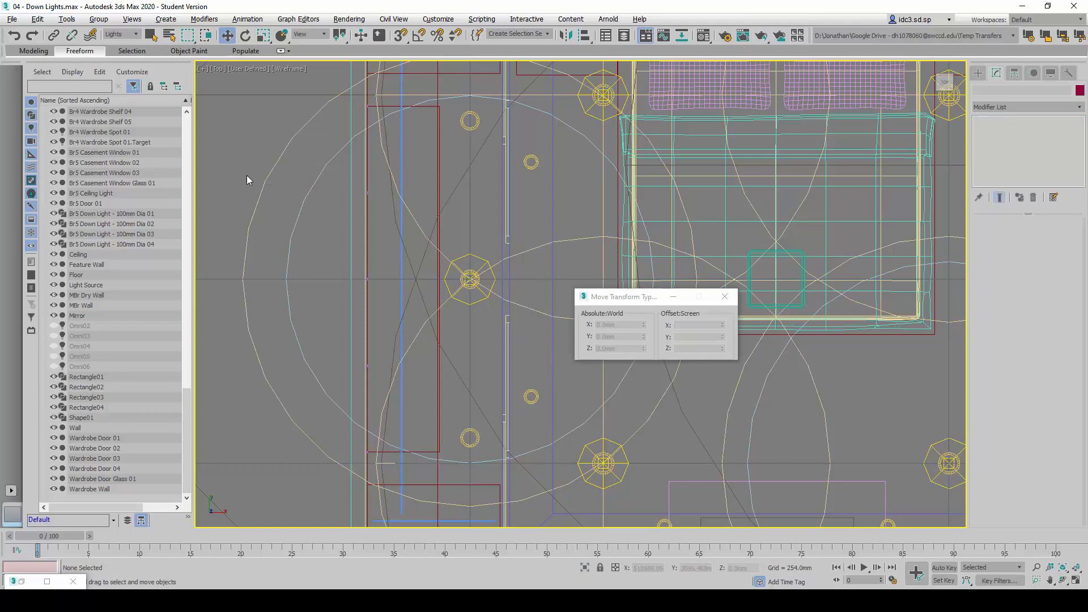
Select the Br4 Wardrobe Spot 01 light, close the Move Transform Type-In, and review the light's General Parameters
{"action": "left_click", "coordinate": [120, 132]}
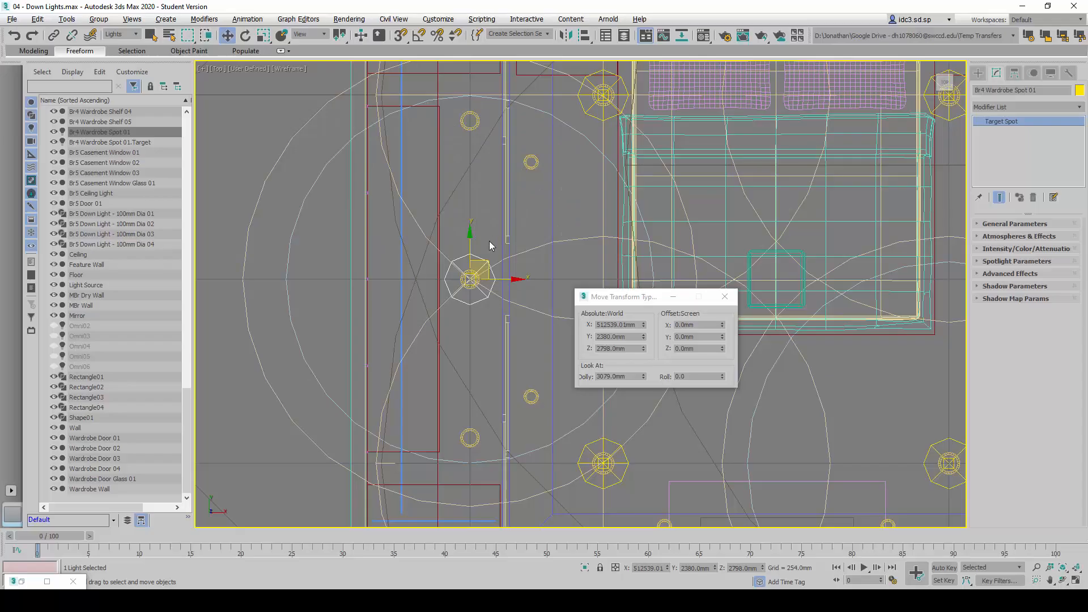
{"action": "left_click", "coordinate": [108, 132]}
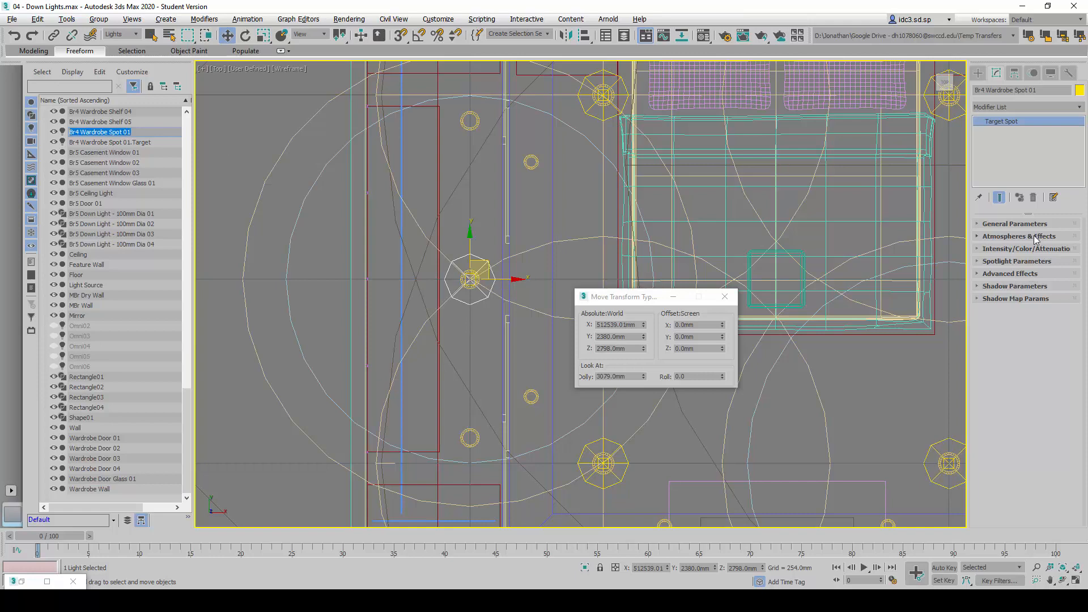
{"action": "left_click", "coordinate": [724, 296]}
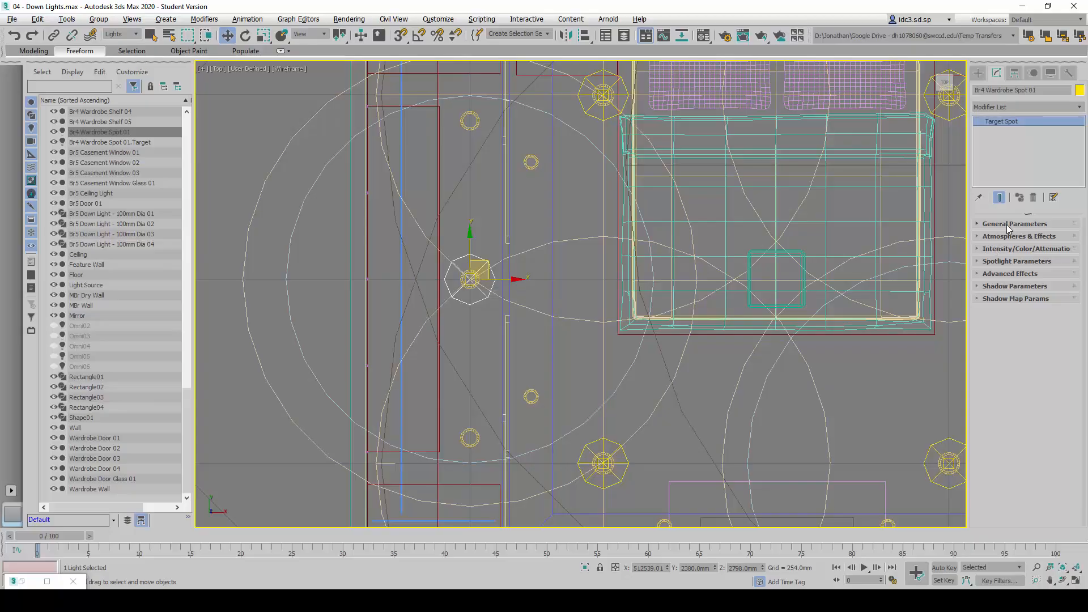
{"action": "left_click", "coordinate": [1007, 224]}
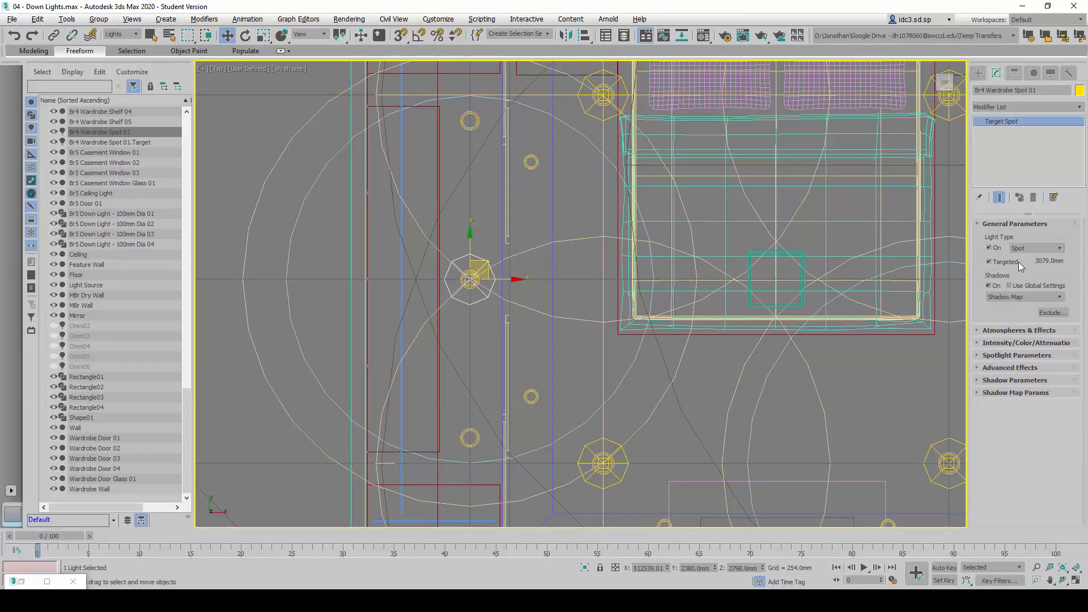
{"action": "left_click", "coordinate": [1020, 224]}
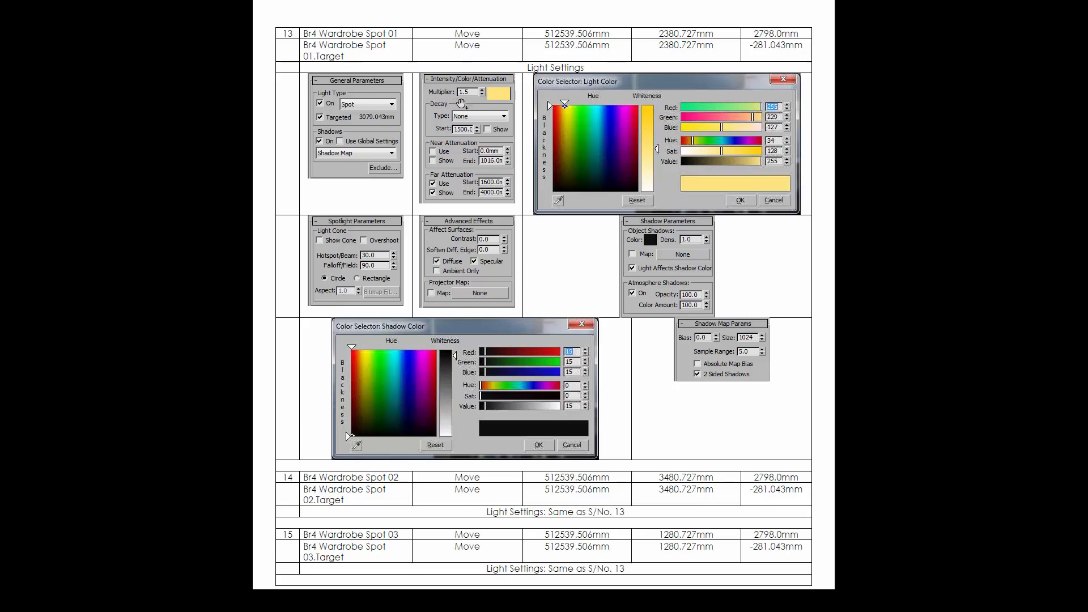
Set the intensity multiplier of Br4 Wardrobe Spot 01 to 1.5, as given in the reference table
{"action": "key", "text": "alt+Tab"}
{"action": "left_click", "coordinate": [1017, 250]}
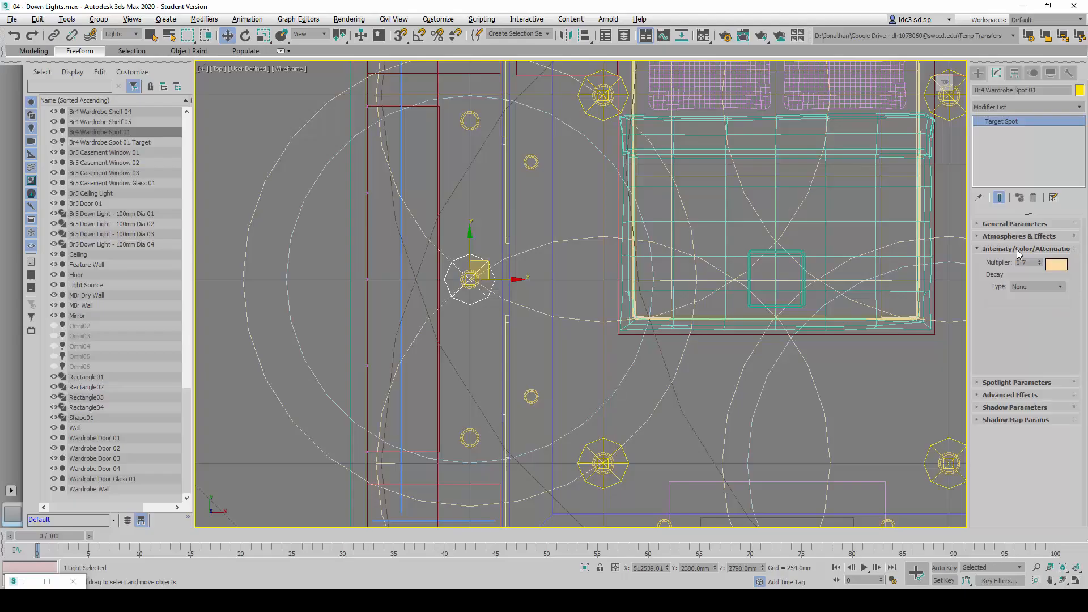
{"action": "double_click", "coordinate": [1027, 263]}
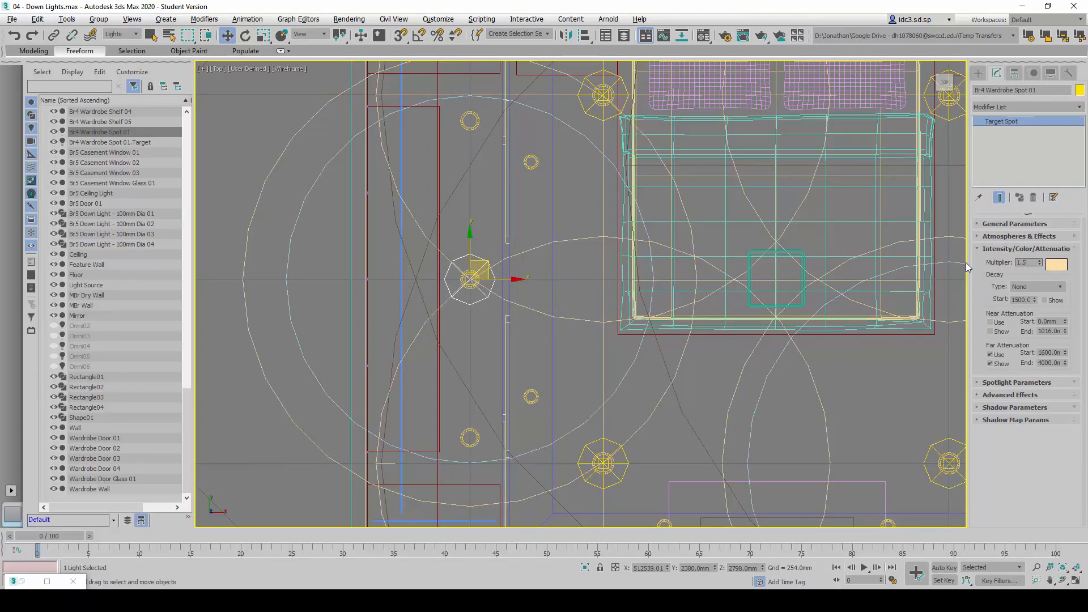
{"action": "type", "text": "1.5"}
{"action": "key", "text": "Return"}
Set the light color's green to 229 and blue to 127 following the reference table, and accept the color
{"action": "left_click", "coordinate": [1057, 267]}
{"action": "key", "text": "alt+Tab"}
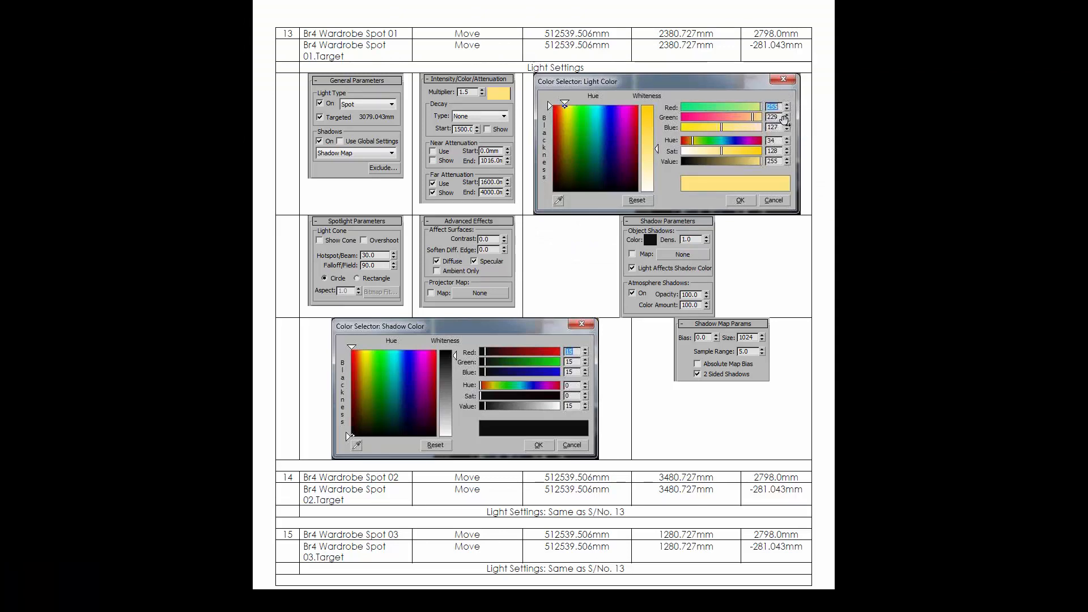
{"action": "key", "text": "alt+Tab"}
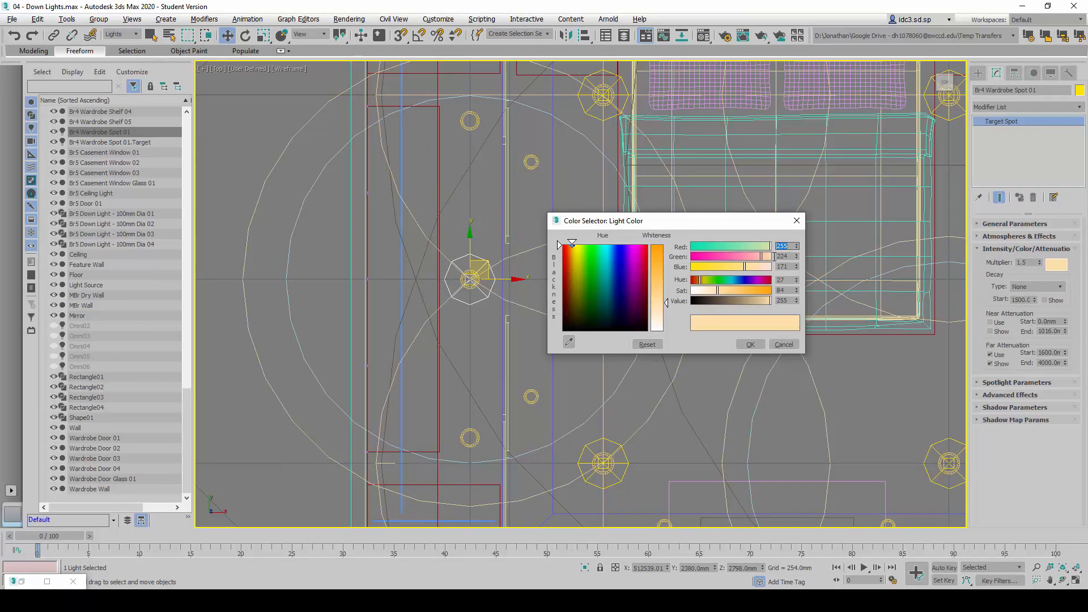
{"action": "key", "text": "Tab"}
{"action": "type", "text": "229"}
{"action": "key", "text": "Tab"}
{"action": "type", "text": "127"}
{"action": "key", "text": "Return"}
{"action": "key", "text": "alt+Tab"}
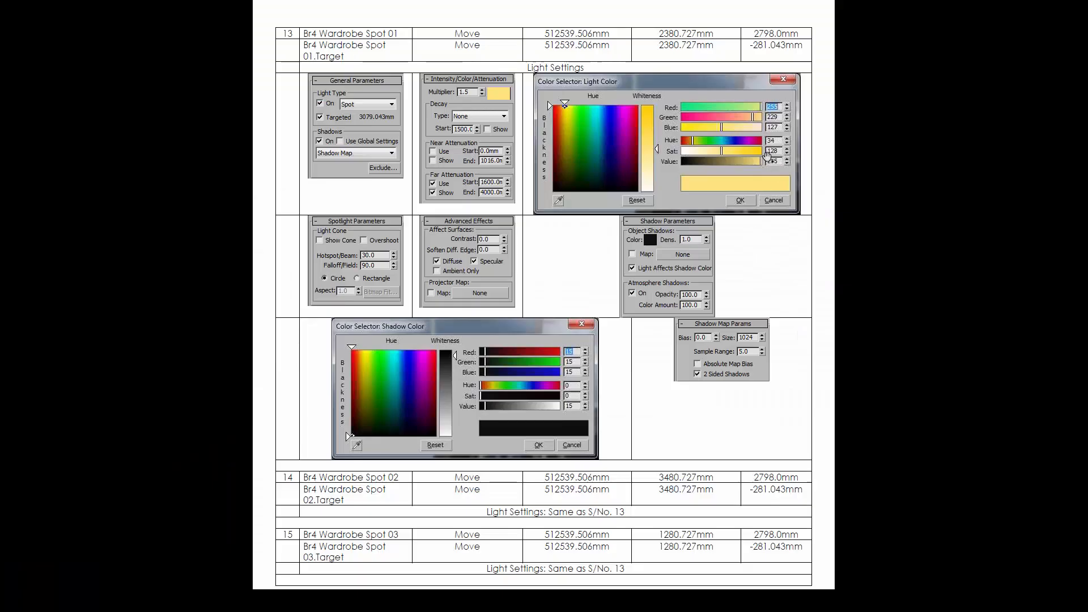
{"action": "key", "text": "alt+Tab"}
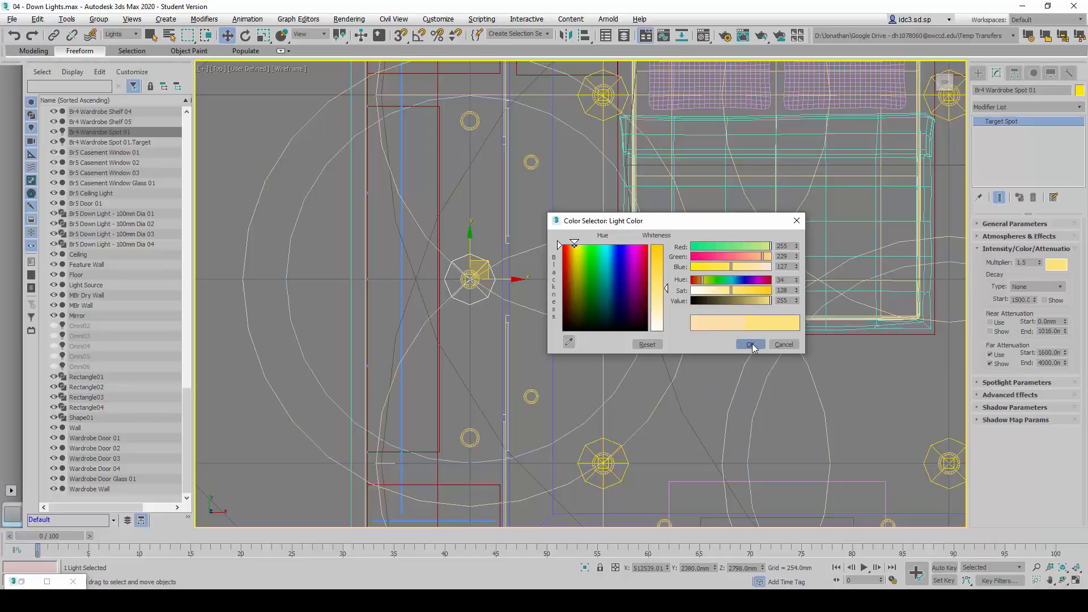
{"action": "left_click", "coordinate": [750, 344]}
Check the light's far attenuation start and end values against the reference table
{"action": "key", "text": "alt+Tab"}
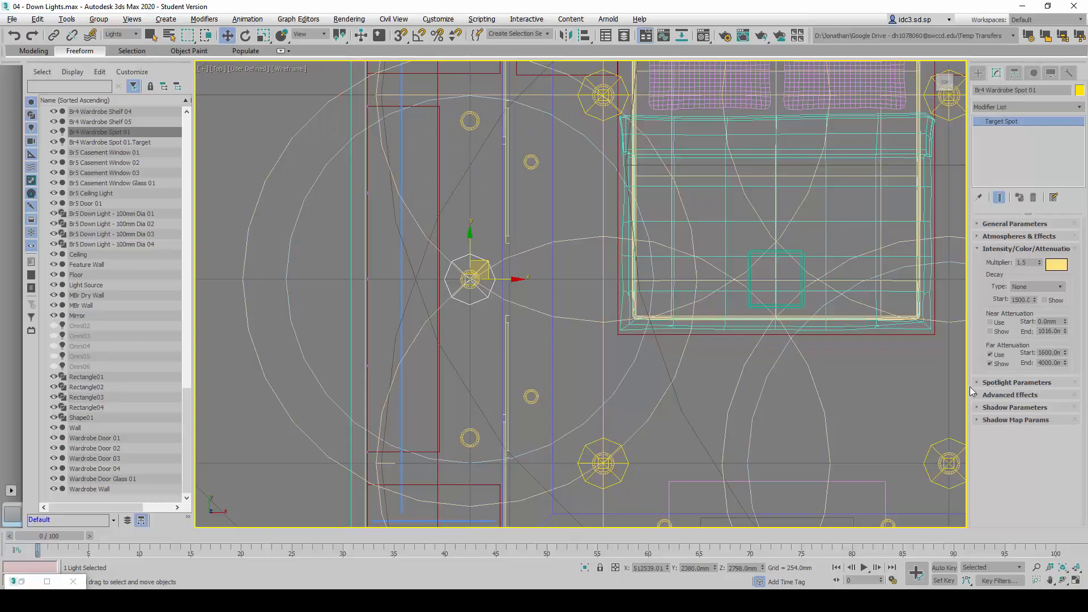
{"action": "double_click", "coordinate": [1043, 352]}
{"action": "double_click", "coordinate": [1044, 363]}
{"action": "left_click", "coordinate": [1008, 250]}
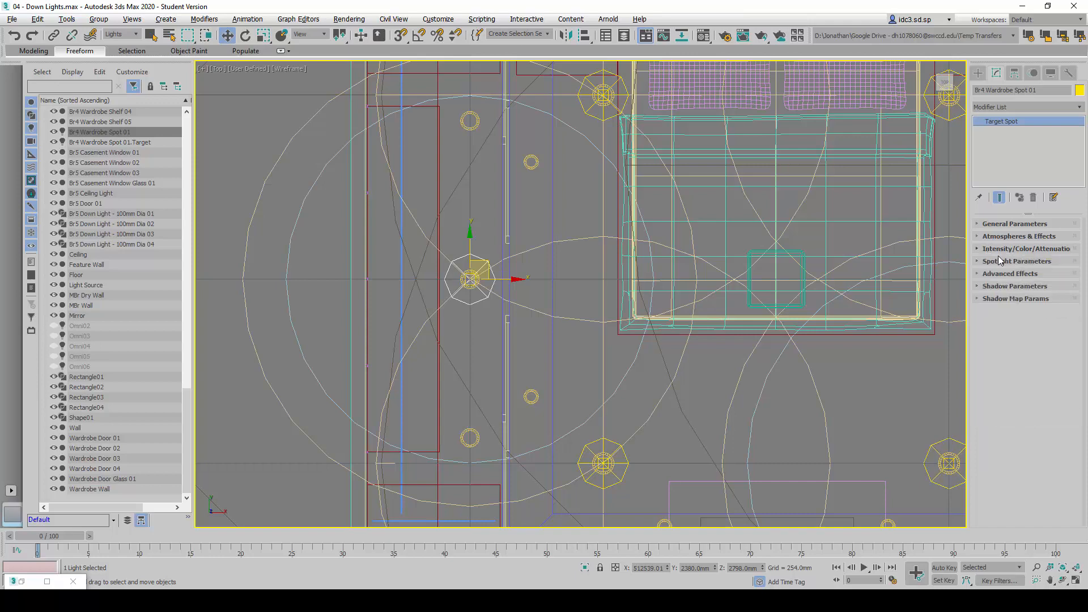
Look up the light cone settings in the reference table and set Hotspot/Beam to 30 and Falloff/Field to 90
{"action": "left_click", "coordinate": [999, 261]}
{"action": "key", "text": "alt+Tab"}
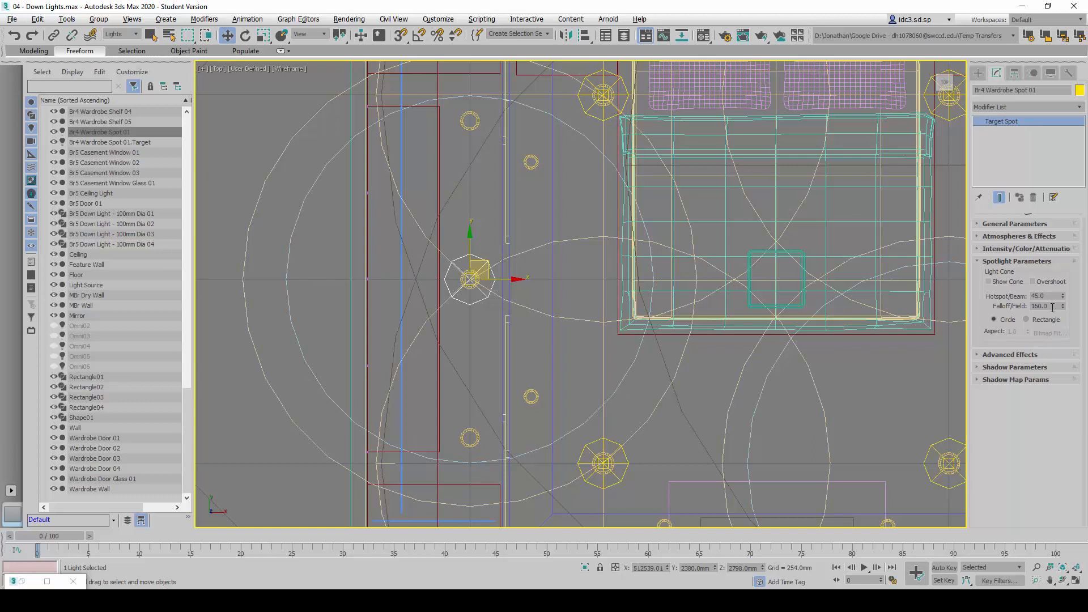
{"action": "left_click", "coordinate": [1050, 295]}
{"action": "type", "text": "30"}
{"action": "key", "text": "Tab"}
{"action": "type", "text": "90"}
{"action": "key", "text": "Return"}
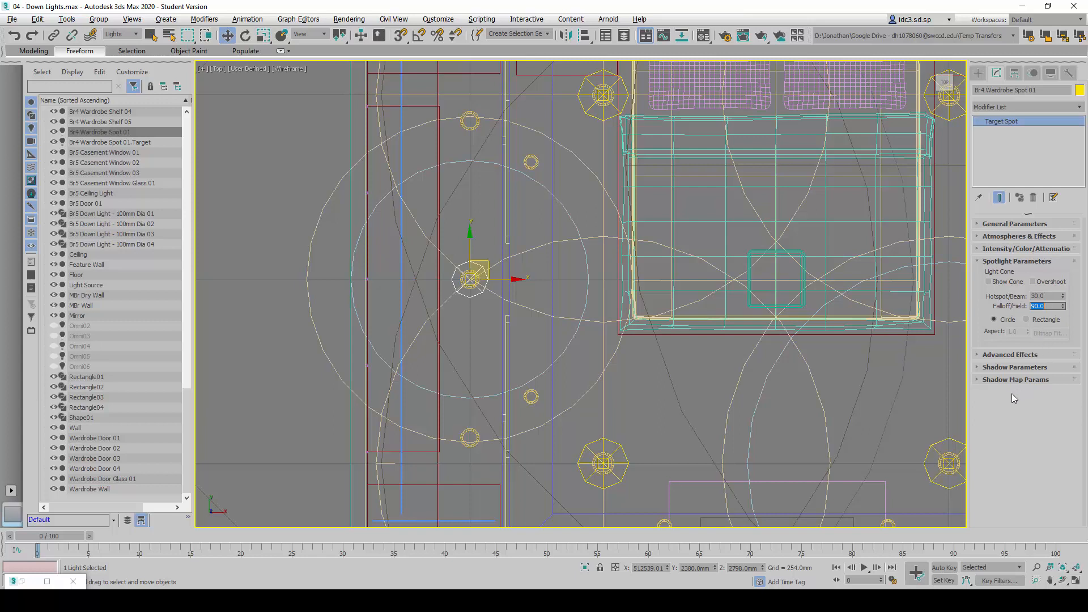
{"action": "left_click", "coordinate": [998, 261]}
Review the light's Advanced Effects and compare its shadow color with the reference table
{"action": "left_click", "coordinate": [1010, 274]}
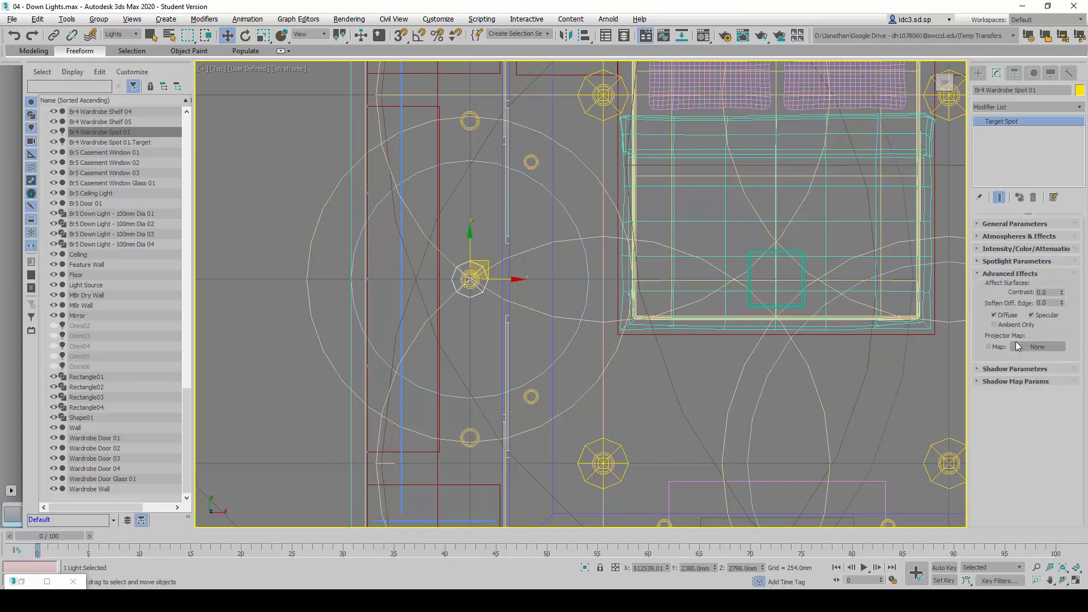
{"action": "left_click", "coordinate": [1015, 274]}
{"action": "left_click", "coordinate": [1021, 286]}
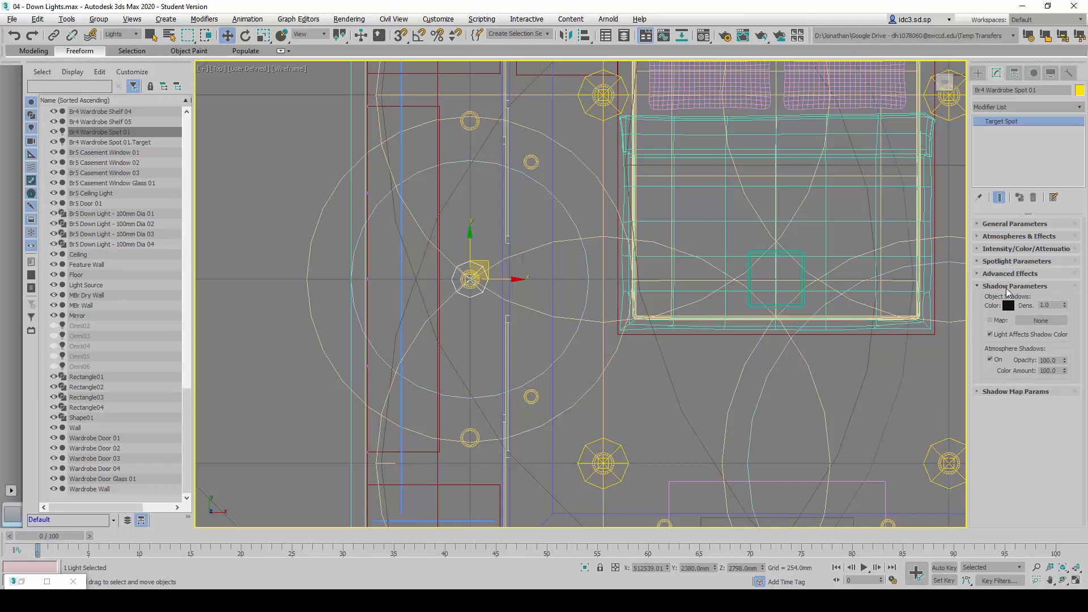
{"action": "key", "text": "alt+Tab"}
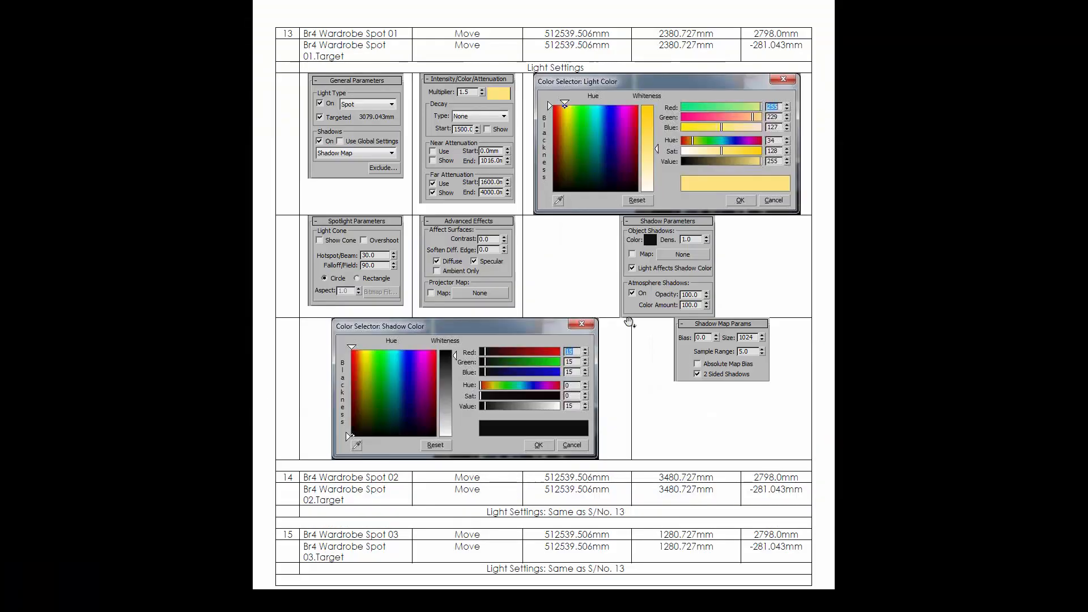
{"action": "key", "text": "alt+Tab"}
{"action": "left_click", "coordinate": [1011, 306]}
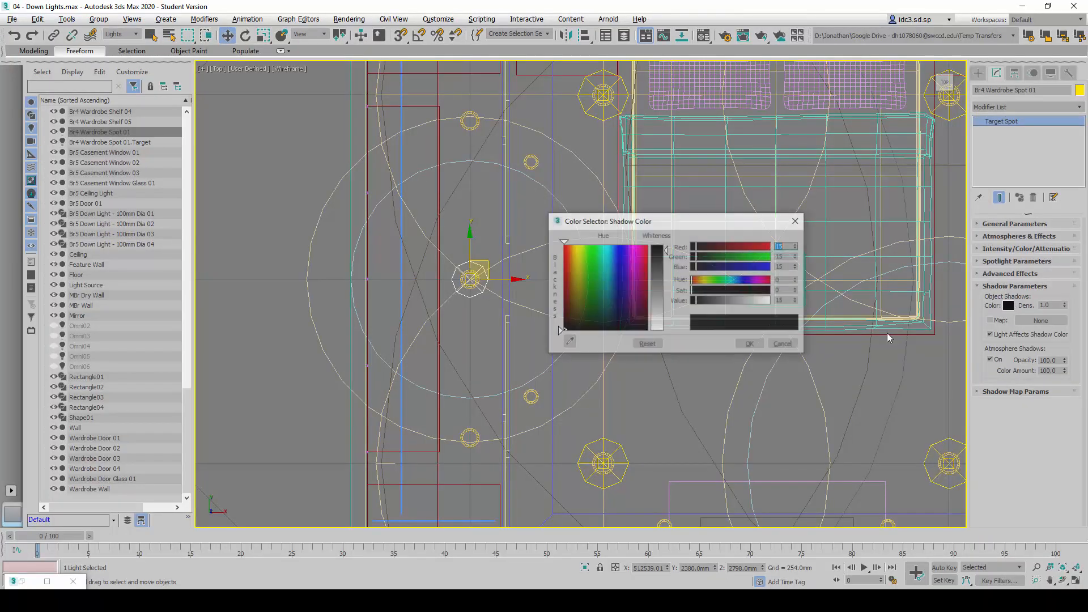
{"action": "key", "text": "alt+Tab"}
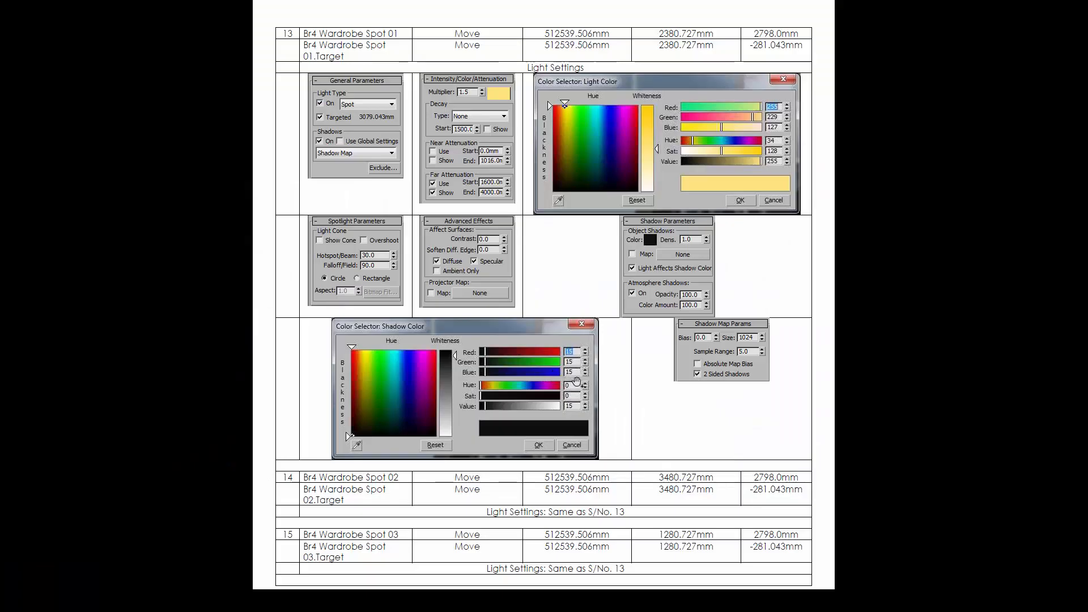
{"action": "key", "text": "alt+Tab"}
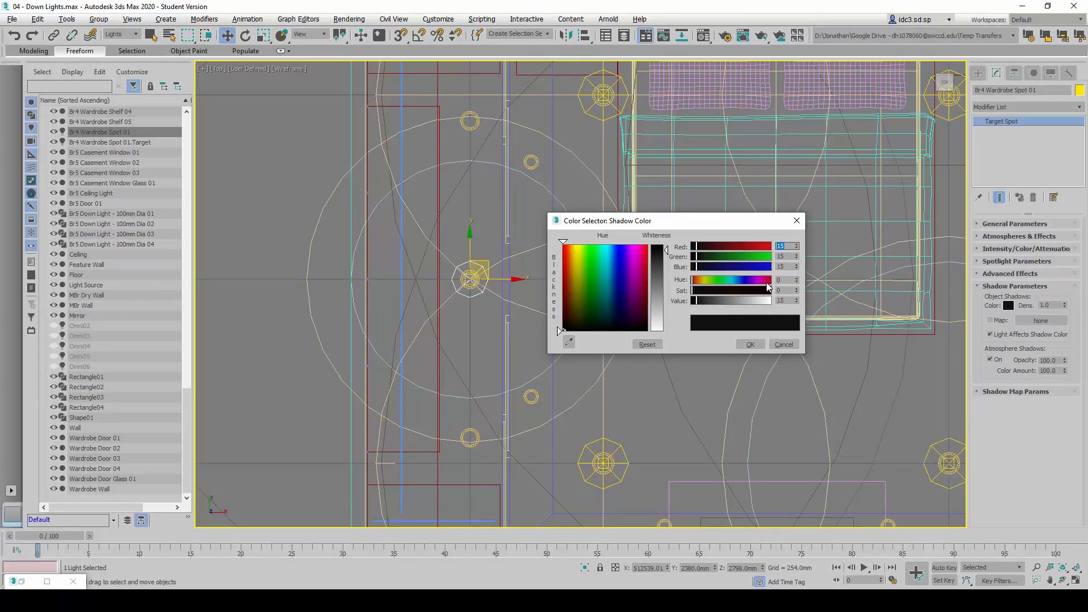
{"action": "left_click", "coordinate": [750, 344]}
Check the remaining Shadow Parameters against the reference table and review the light's Shadow Map Params
{"action": "key", "text": "alt+Tab"}
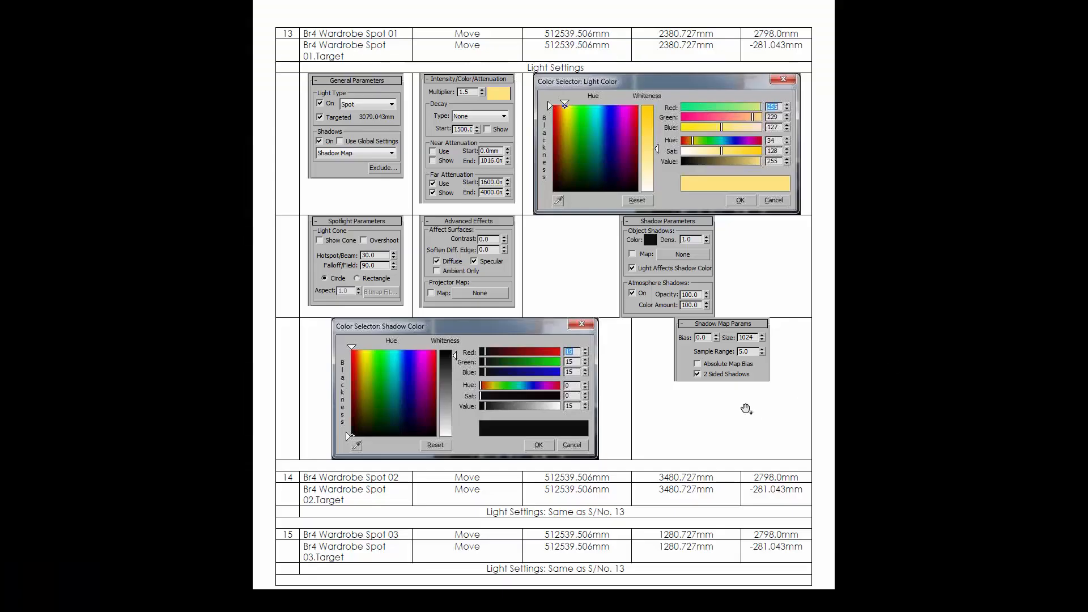
{"action": "key", "text": "alt+Tab"}
{"action": "key", "text": "alt+Tab"}
{"action": "key", "text": "alt+Tab"}
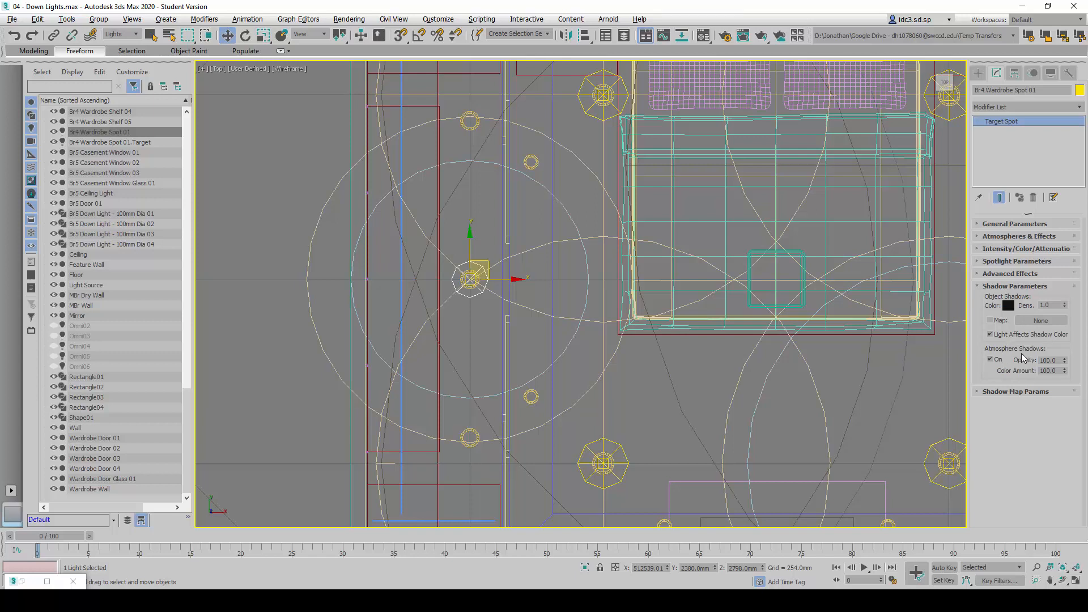
{"action": "left_click", "coordinate": [1017, 286]}
{"action": "left_click", "coordinate": [1038, 299]}
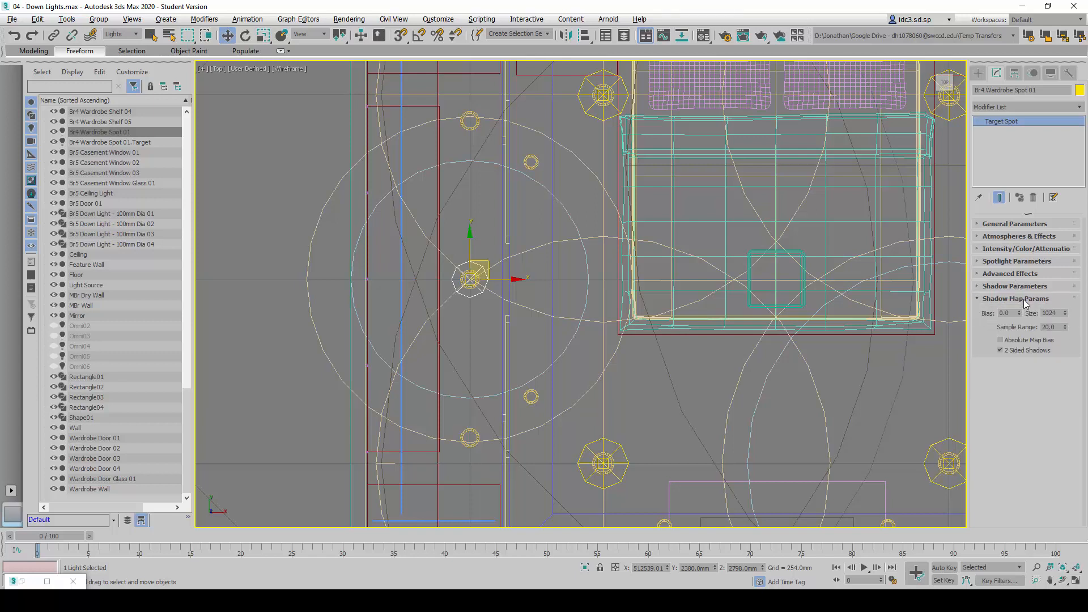
{"action": "left_click", "coordinate": [1025, 299]}
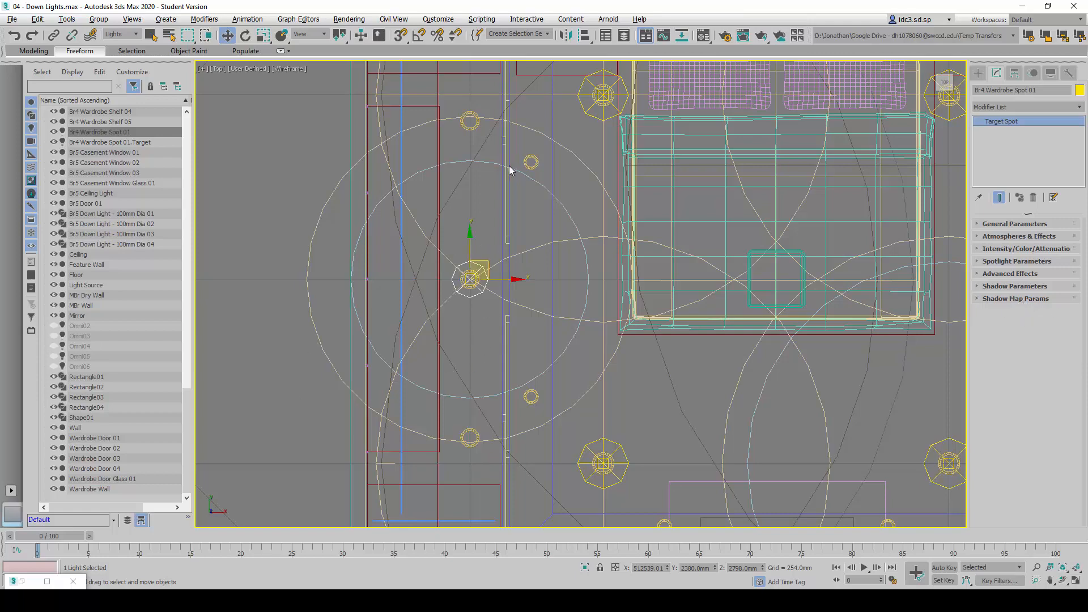
Clone Br4 Wardrobe Spot 01 together with its target as an instance named Br4 Wardrobe Spot 02
{"action": "scroll", "coordinate": [495, 351], "scroll_direction": "down", "scroll_amount": 3}
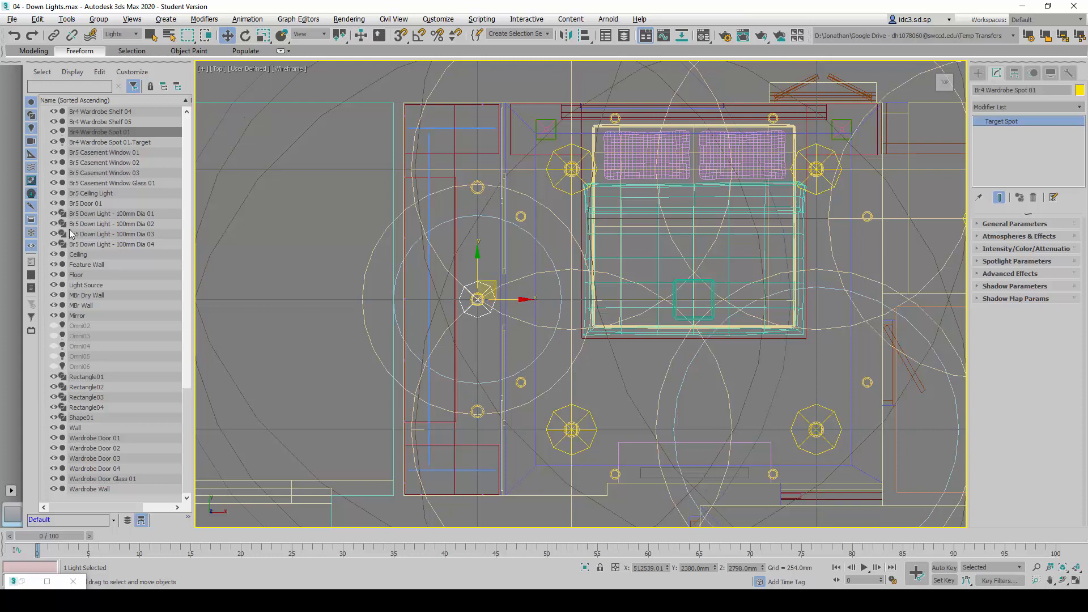
{"action": "left_click", "coordinate": [129, 134]}
{"action": "left_click", "coordinate": [137, 142], "text": "ctrl"}
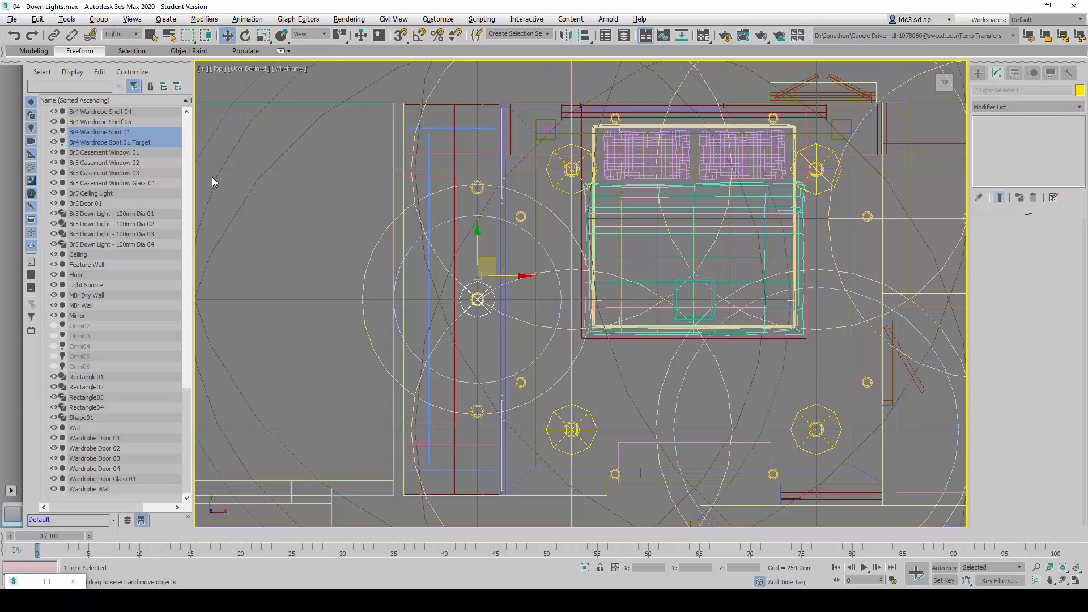
{"action": "middle_click_drag", "start_coordinate": [286, 233], "coordinate": [304, 233]}
{"action": "key", "text": "ctrl+v"}
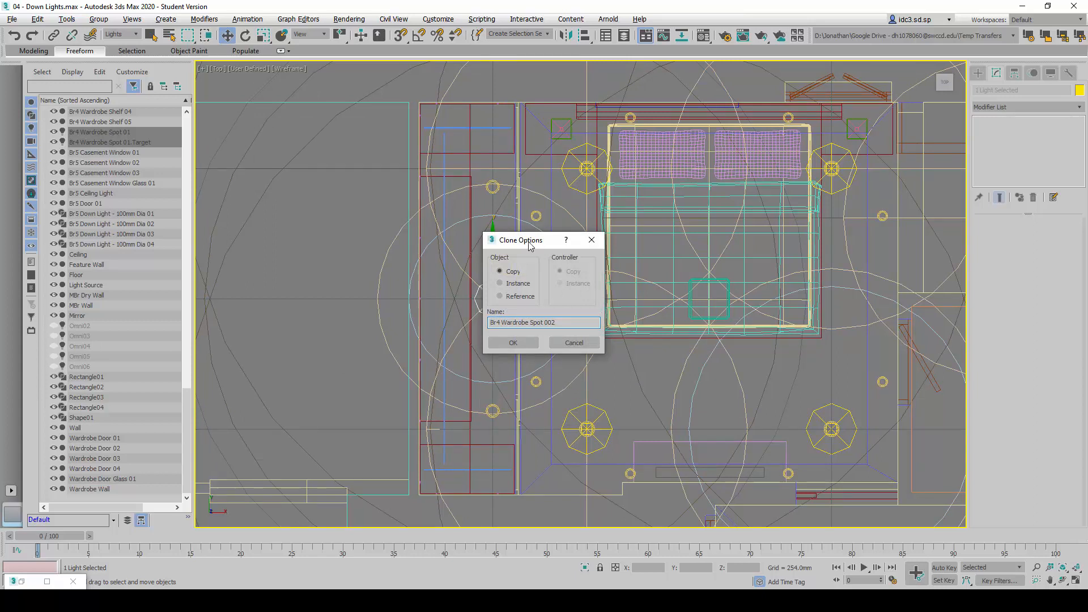
{"action": "left_click_drag", "start_coordinate": [531, 245], "coordinate": [567, 251]}
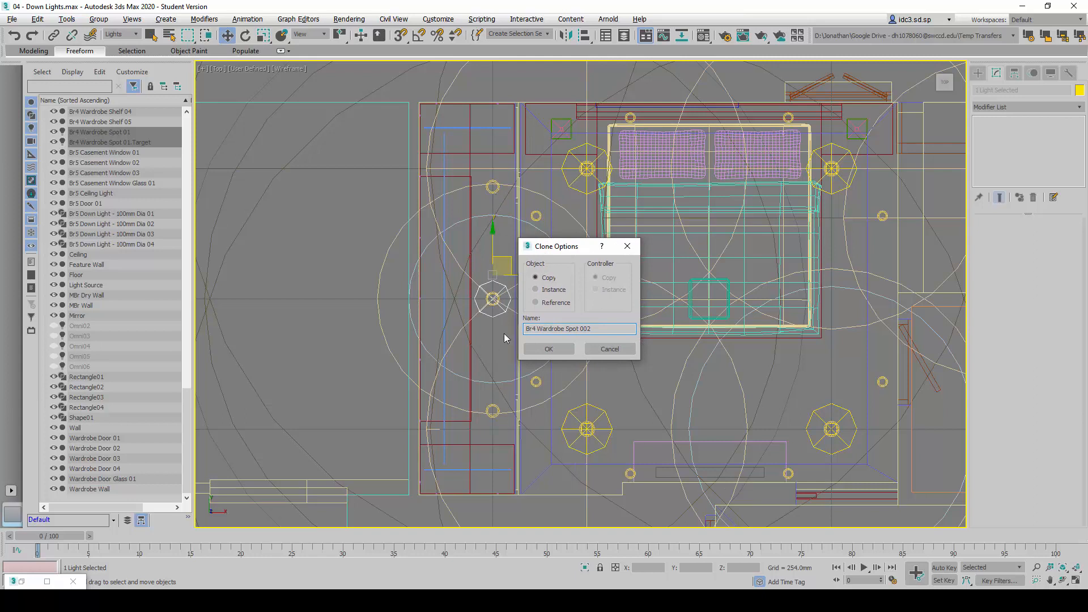
{"action": "left_click", "coordinate": [554, 290]}
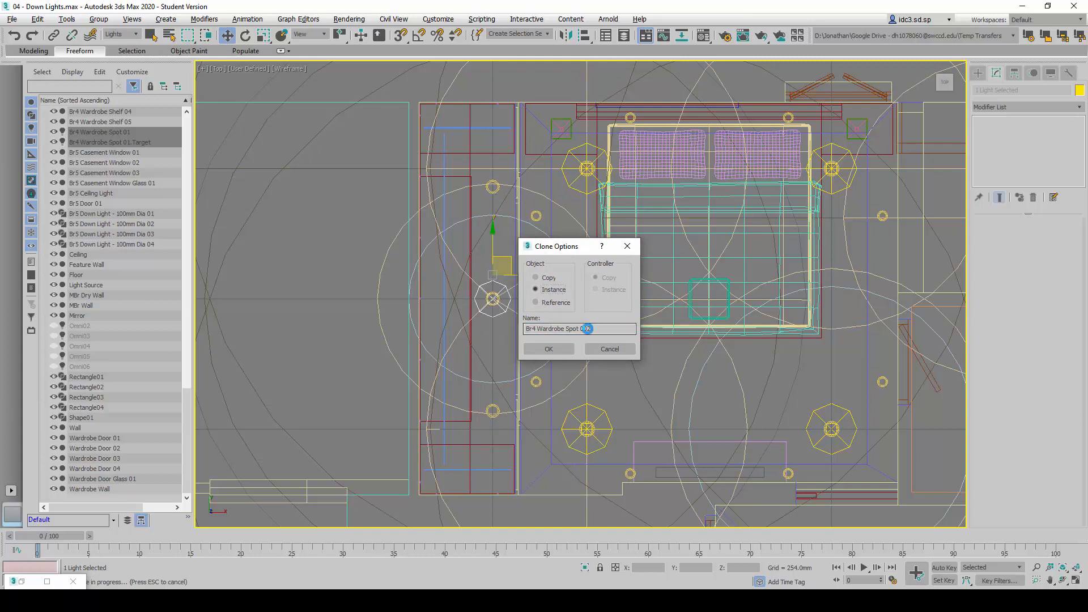
{"action": "double_click", "coordinate": [587, 329]}
{"action": "type", "text": "2"}
{"action": "key", "text": "Return"}
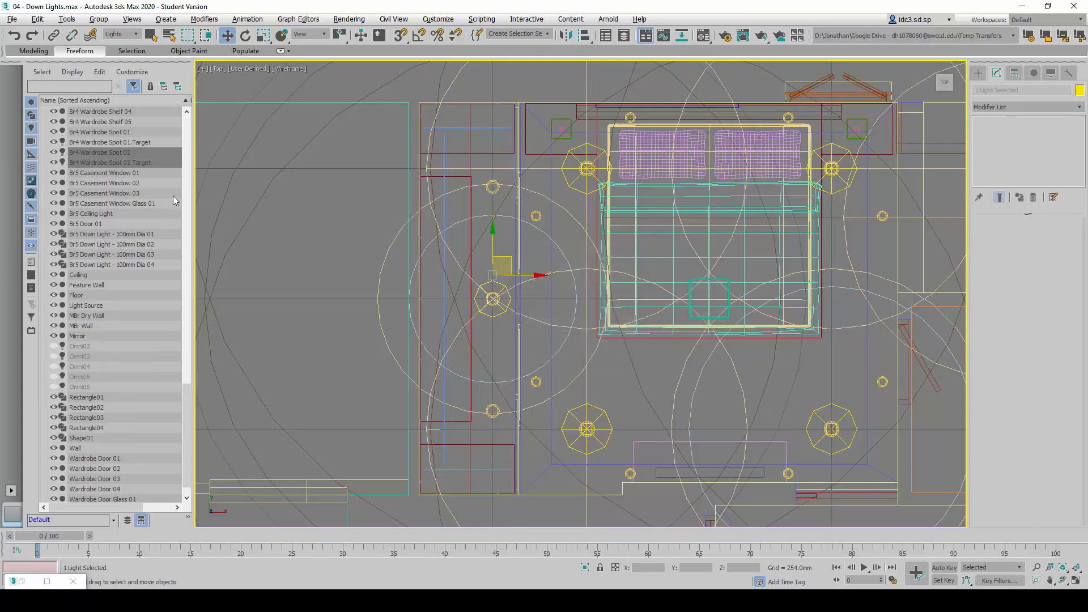
Move Br4 Wardrobe Spot 02 and its target along Y, roughly halfway toward the wardrobe's upper downlight in the top view
{"action": "left_click", "coordinate": [88, 153]}
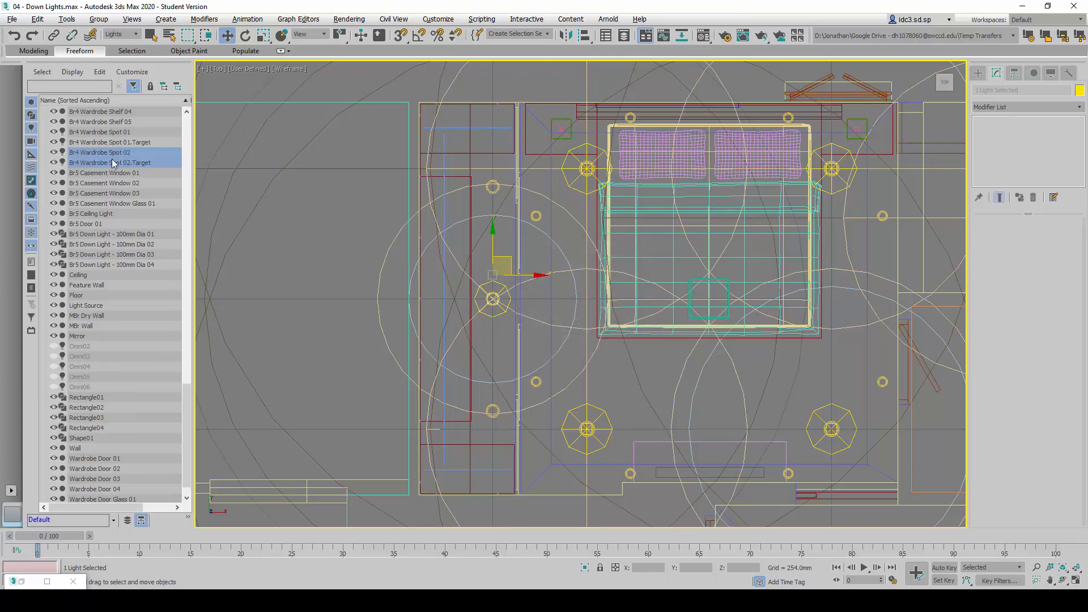
{"action": "left_click", "coordinate": [230, 38]}
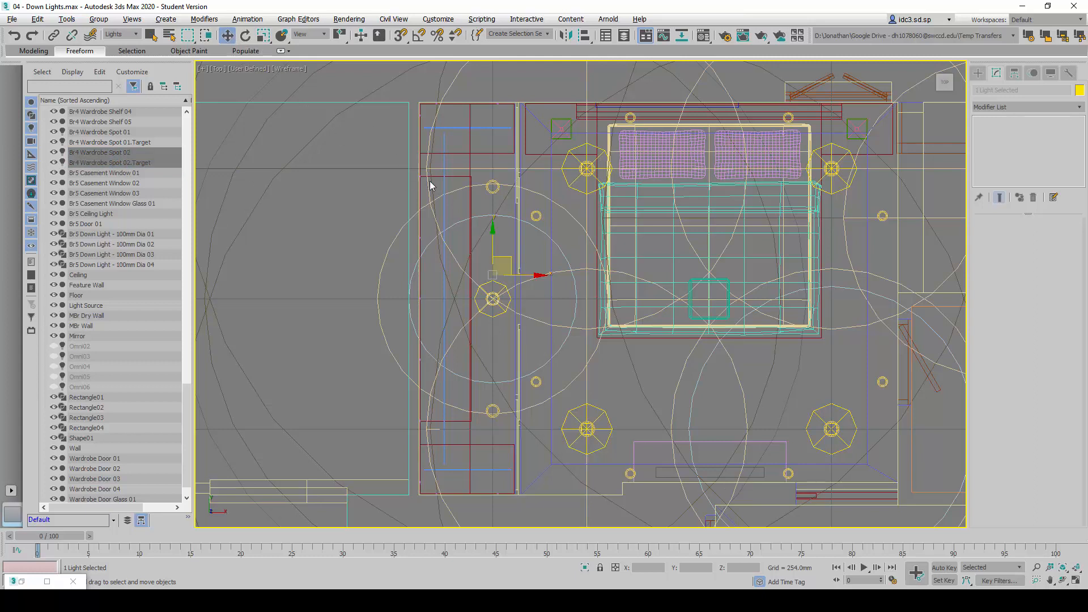
{"action": "left_click_drag", "start_coordinate": [490, 238], "coordinate": [494, 190]}
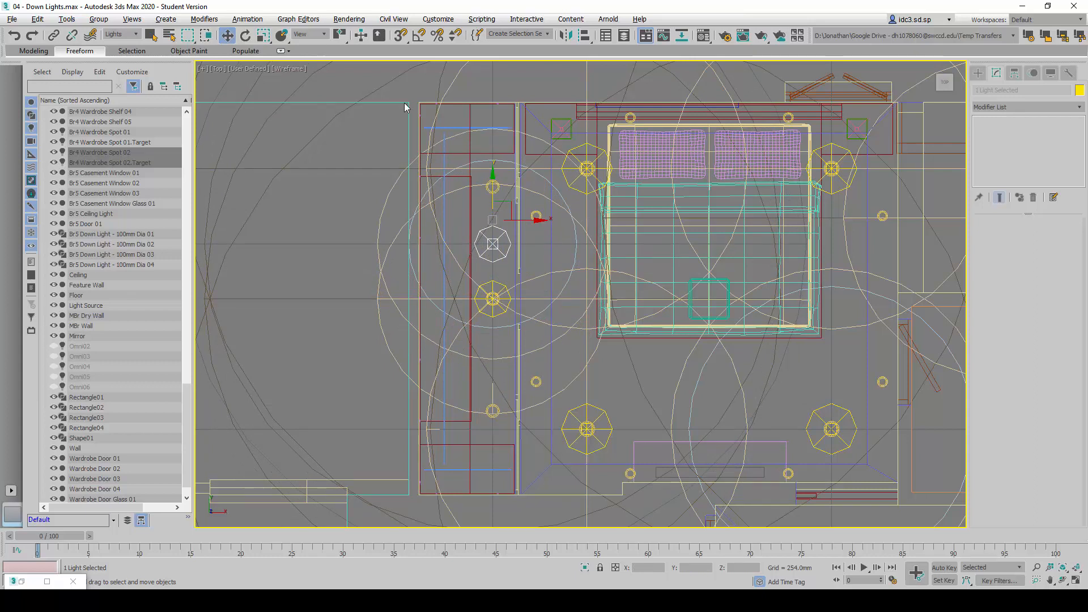
{"action": "left_click", "coordinate": [326, 229]}
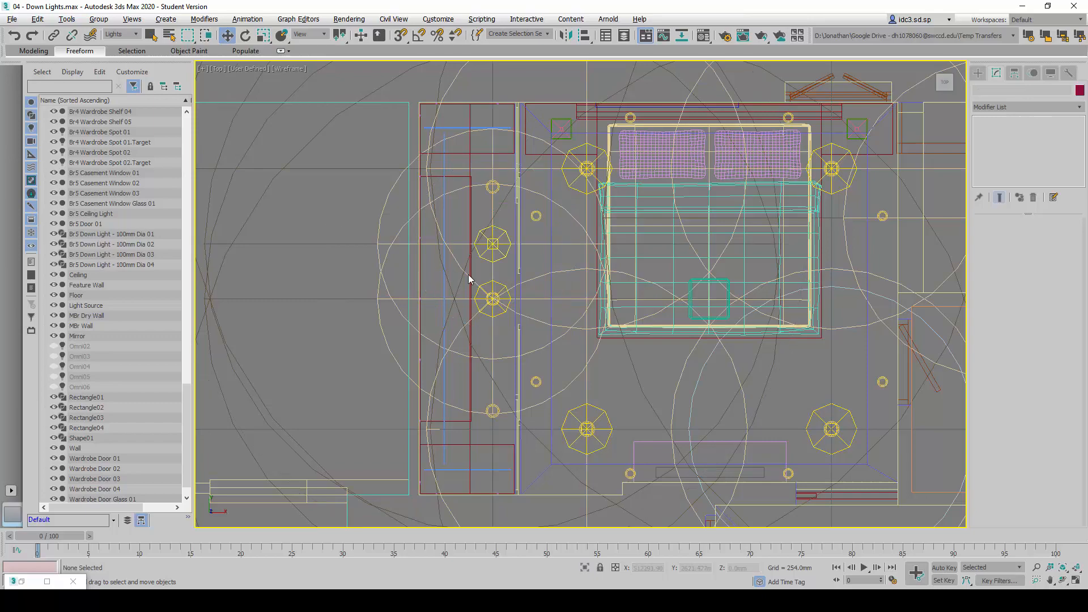
Look up the position coordinates of Br4 Wardrobe Spot 02 and its target in the reference table
{"action": "left_click", "coordinate": [486, 252]}
{"action": "key", "text": "alt+Tab"}
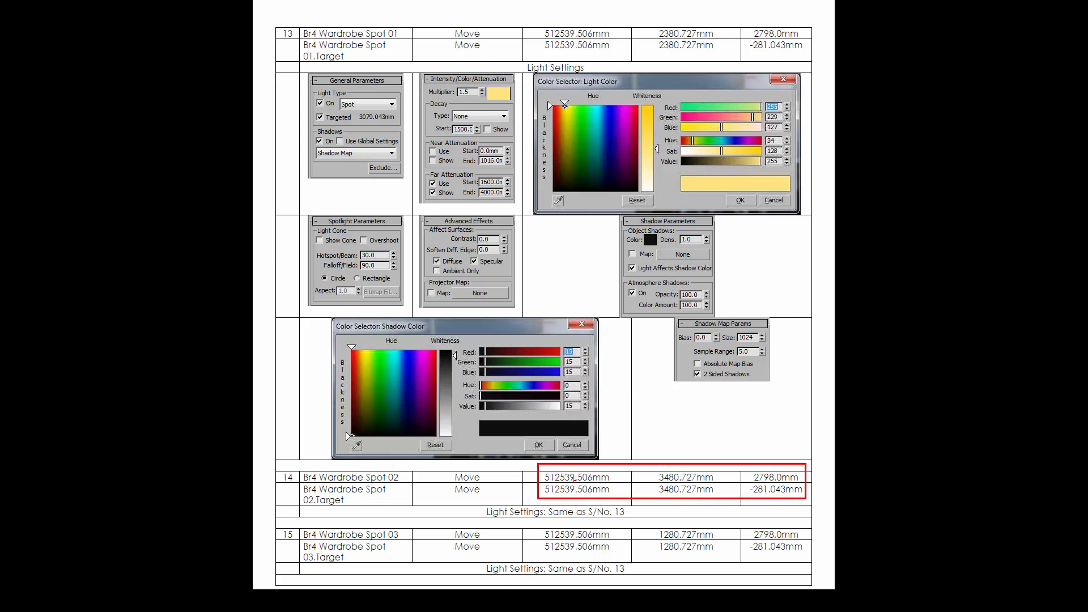
{"action": "mouse_move", "coordinate": [558, 471]}
{"action": "left_mouse_down"}
{"action": "mouse_move", "coordinate": [543, 481]}
{"action": "mouse_move", "coordinate": [613, 466]}
{"action": "left_mouse_up"}
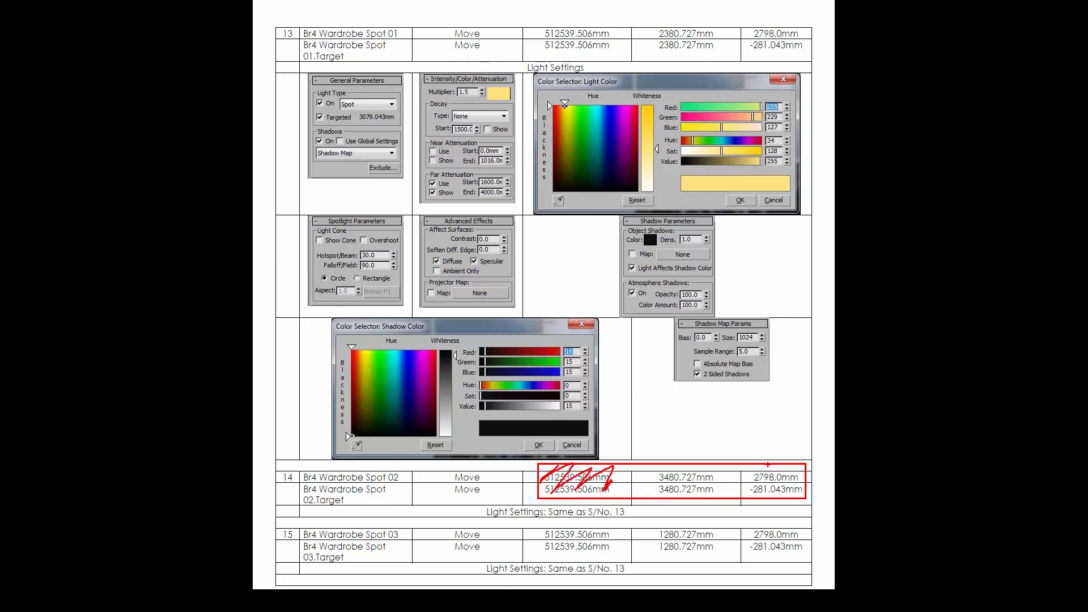
{"action": "mouse_move", "coordinate": [754, 486]}
{"action": "left_mouse_down"}
{"action": "mouse_move", "coordinate": [774, 467]}
{"action": "mouse_move", "coordinate": [799, 491]}
{"action": "mouse_move", "coordinate": [805, 468]}
{"action": "left_mouse_up"}
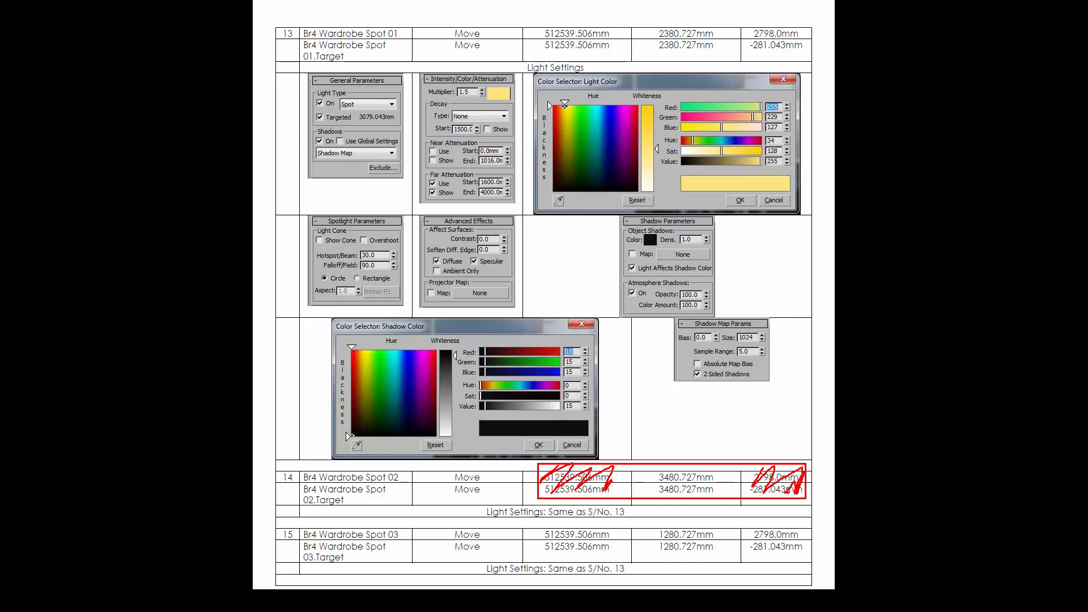
{"action": "mouse_move", "coordinate": [708, 465]}
{"action": "left_mouse_down"}
{"action": "mouse_move", "coordinate": [636, 488]}
{"action": "mouse_move", "coordinate": [722, 503]}
{"action": "mouse_move", "coordinate": [703, 462]}
{"action": "left_mouse_up"}
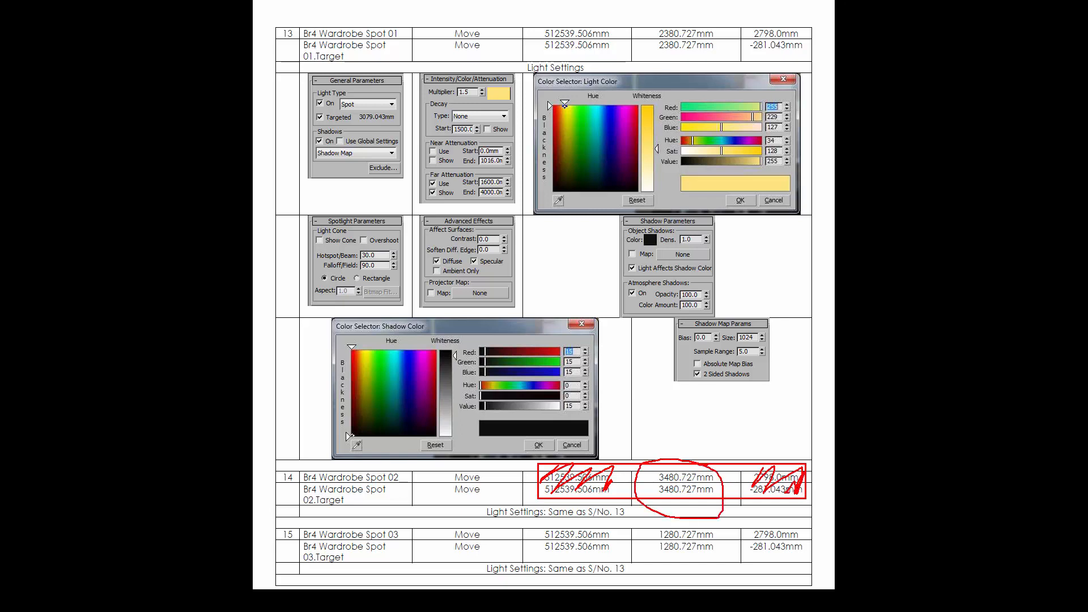
{"action": "key", "text": "Escape"}
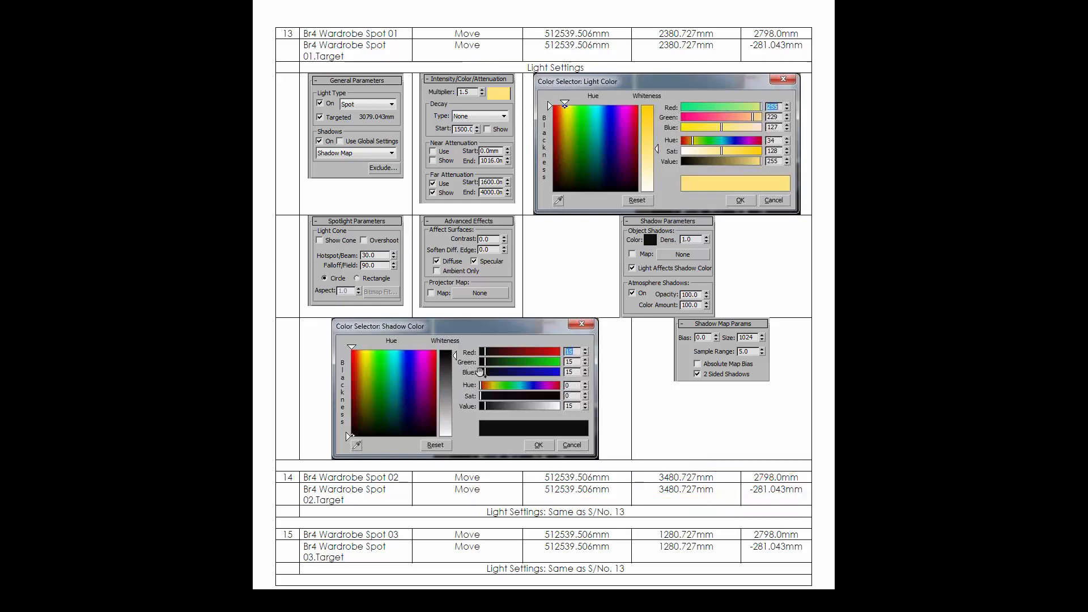
{"action": "key", "text": "alt+Tab"}
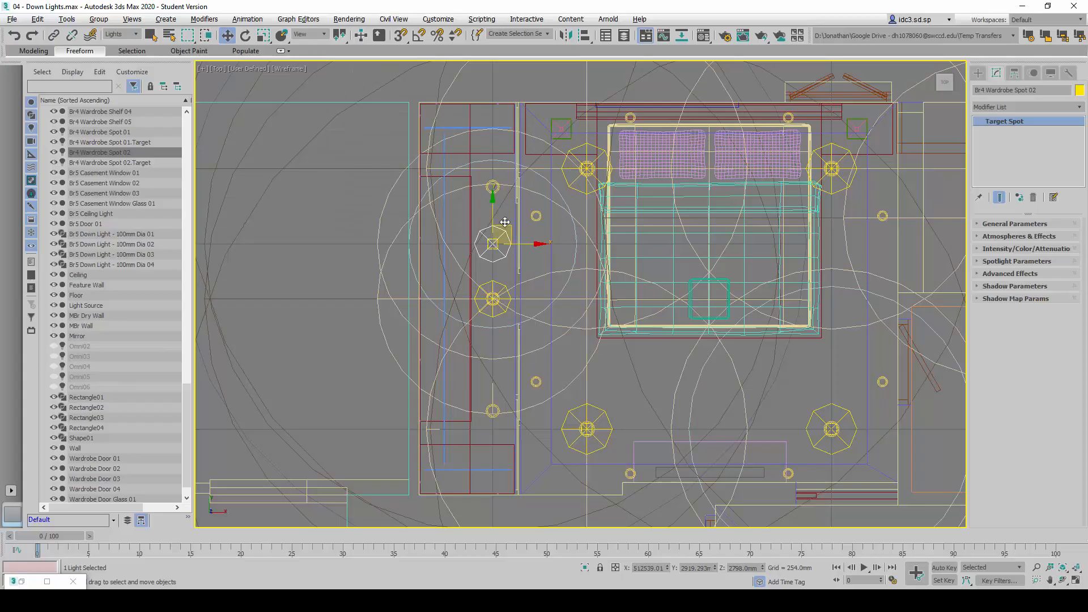
Set the absolute world Y position of Br4 Wardrobe Spot 02 to 3480 mm
{"action": "left_click", "coordinate": [500, 232]}
{"action": "left_click", "coordinate": [500, 230]}
{"action": "right_click", "coordinate": [229, 36]}
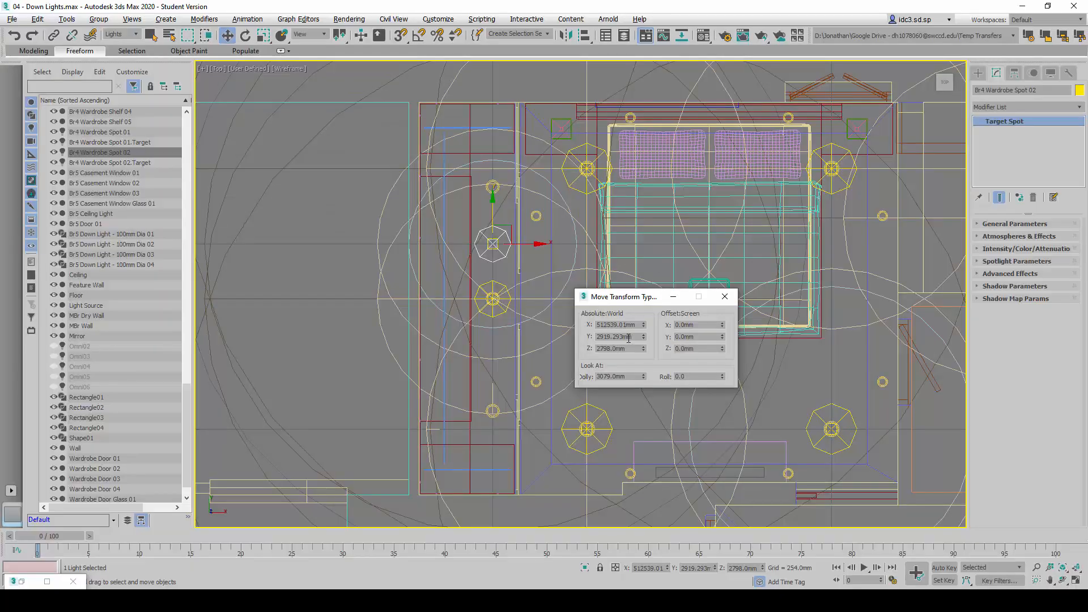
{"action": "double_click", "coordinate": [621, 348]}
{"action": "double_click", "coordinate": [624, 338]}
{"action": "type", "text": "3480"}
{"action": "key", "text": "Return"}
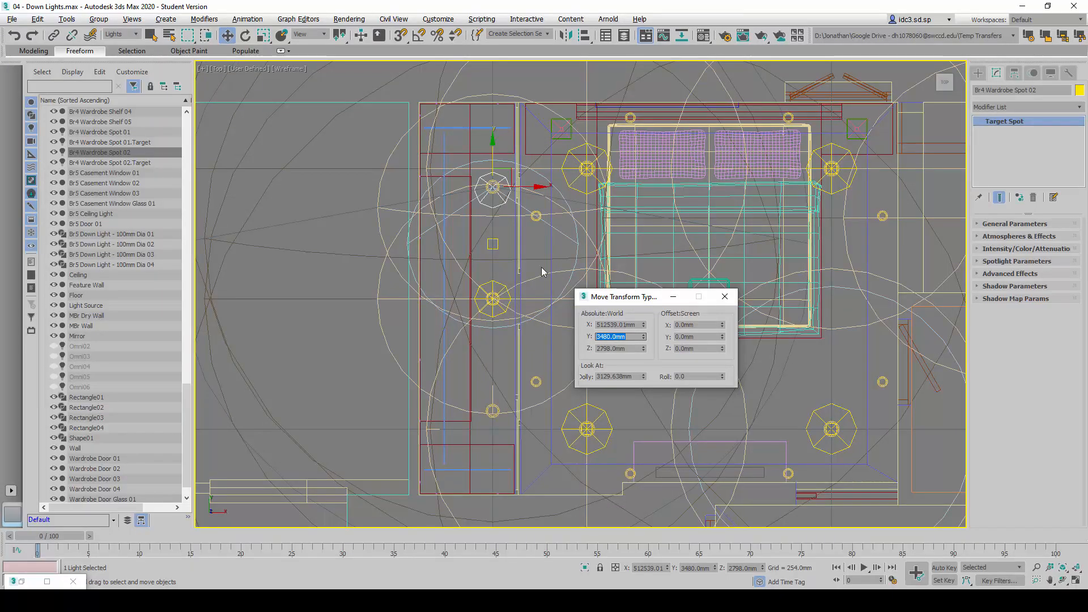
Set the absolute world Y position of the Br4 Wardrobe Spot 02 target to 3480 mm
{"action": "left_click", "coordinate": [497, 245]}
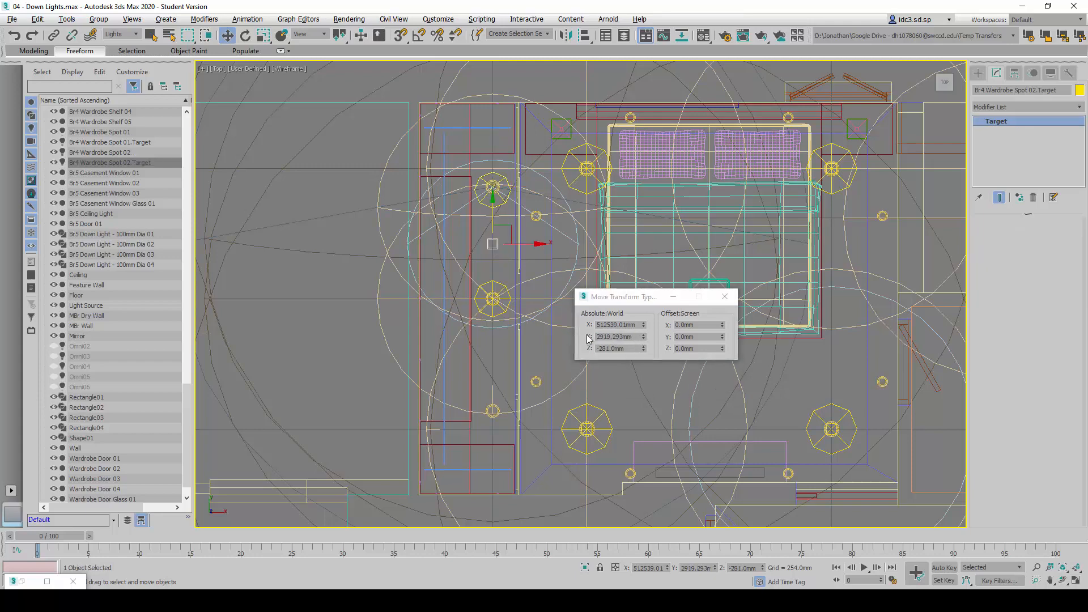
{"action": "left_click_drag", "start_coordinate": [640, 336], "coordinate": [595, 337]}
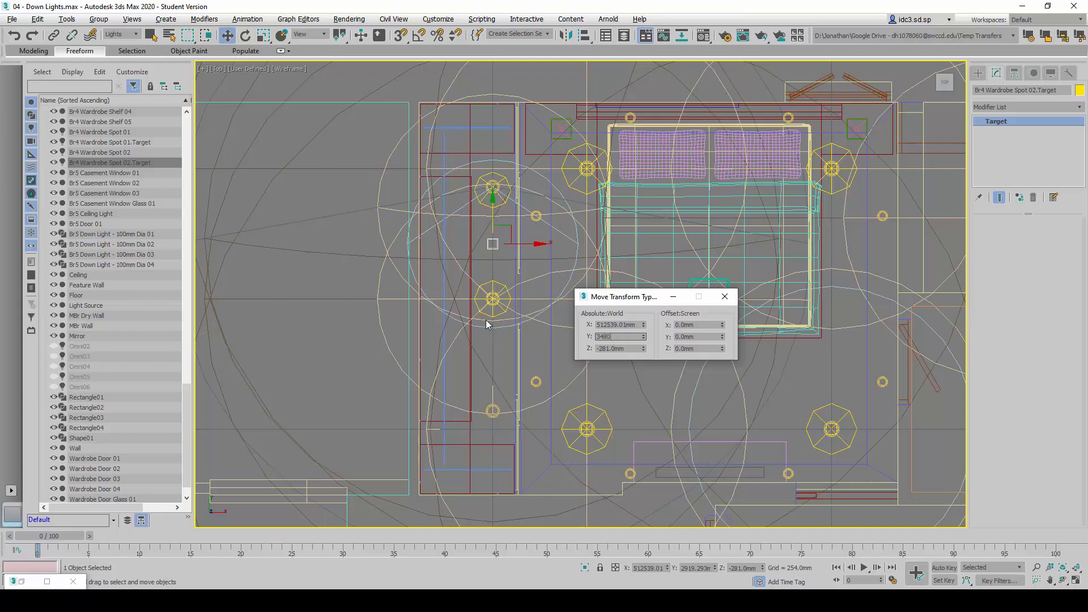
{"action": "key", "text": "Return"}
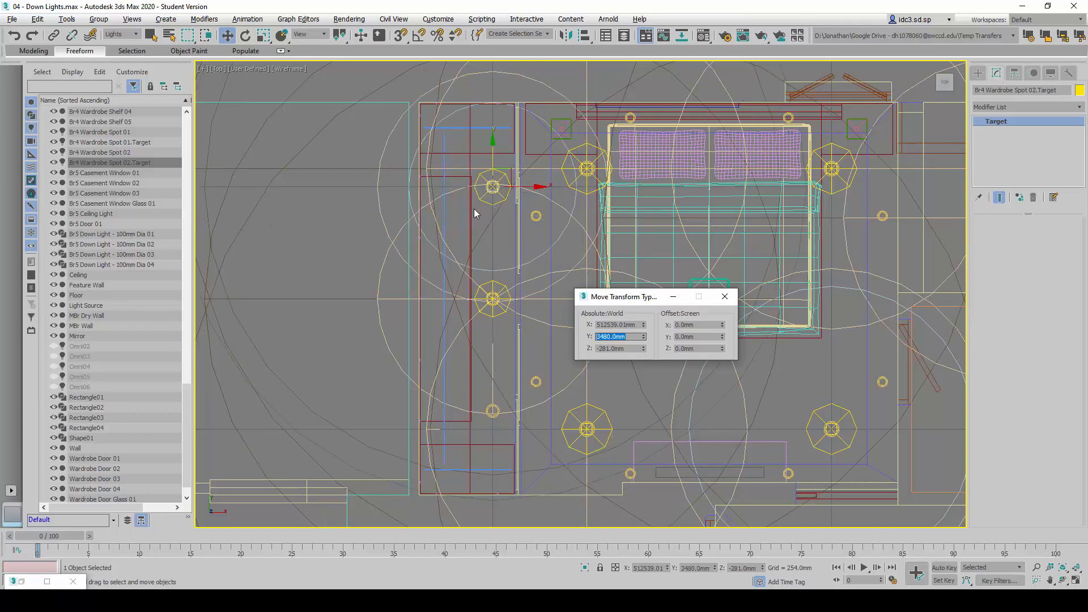
Clone Br4 Wardrobe Spot 02 and its target as an instance named Br4 Wardrobe Spot 03 and move the pair near the wardrobe's lower downlight
{"action": "left_click", "coordinate": [92, 151]}
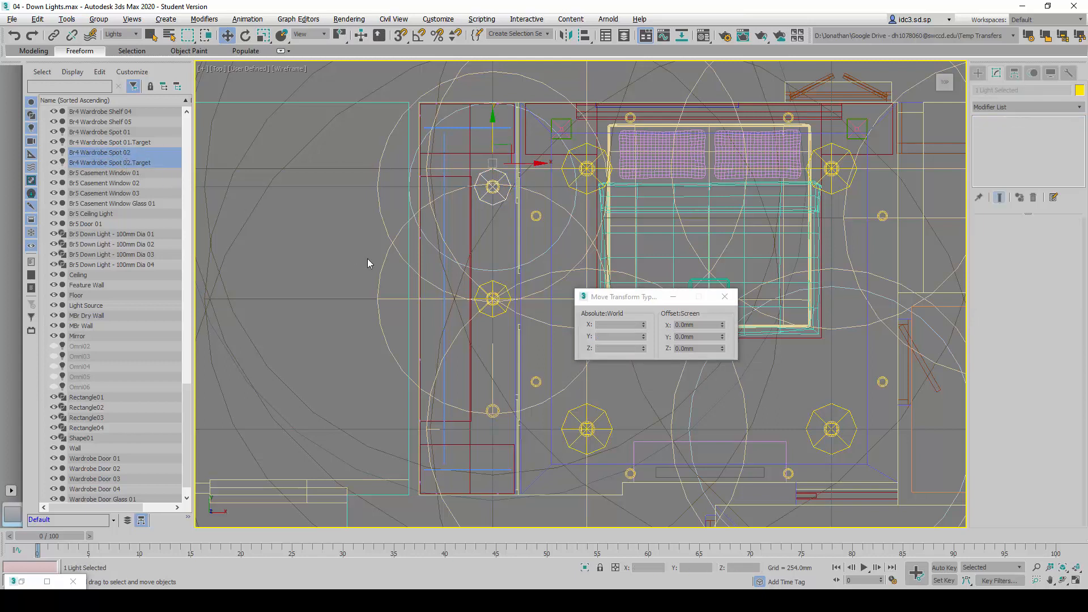
{"action": "middle_click_drag", "start_coordinate": [332, 249], "coordinate": [307, 251]}
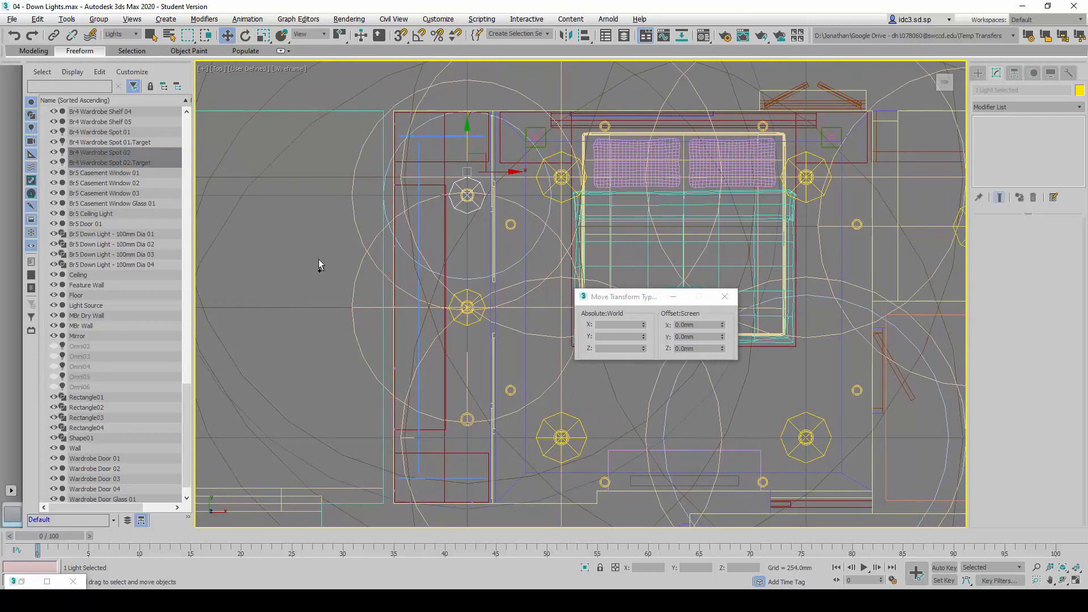
{"action": "key", "text": "ctrl+v"}
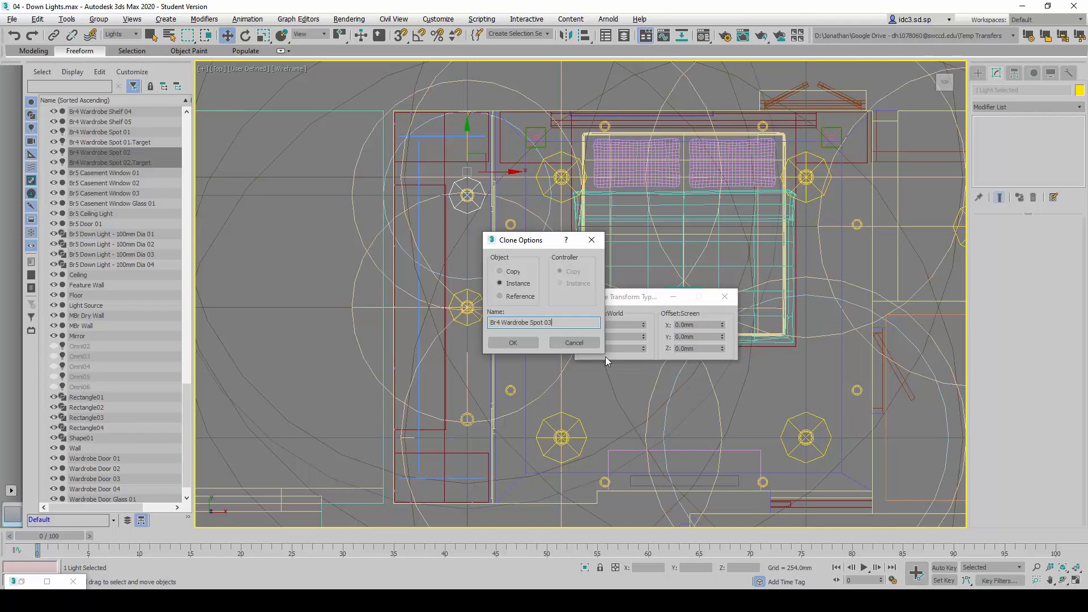
{"action": "key", "text": "Return"}
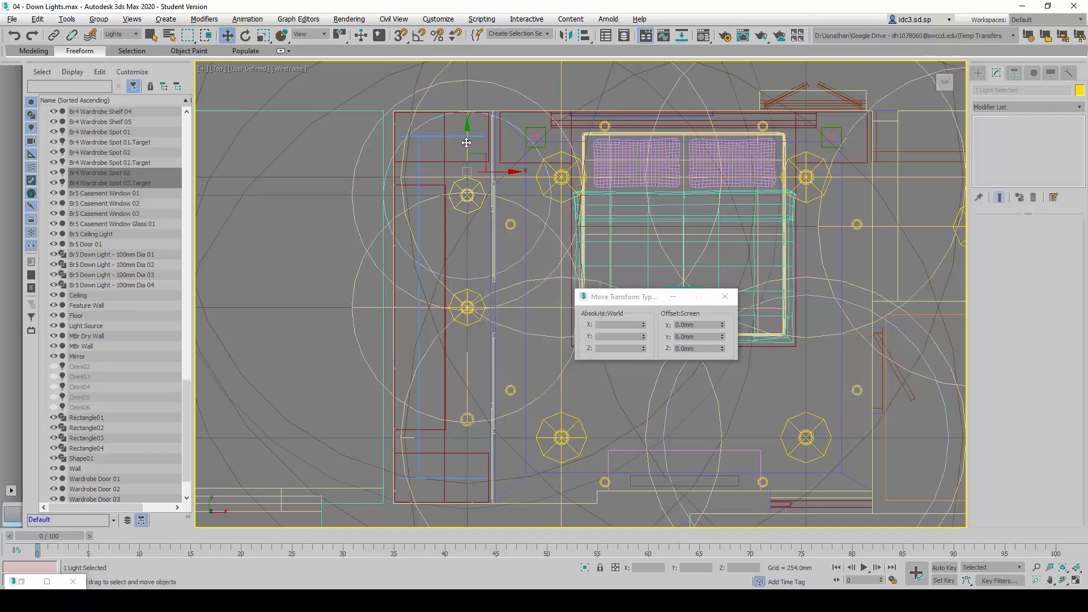
{"action": "left_click_drag", "start_coordinate": [466, 143], "coordinate": [480, 339]}
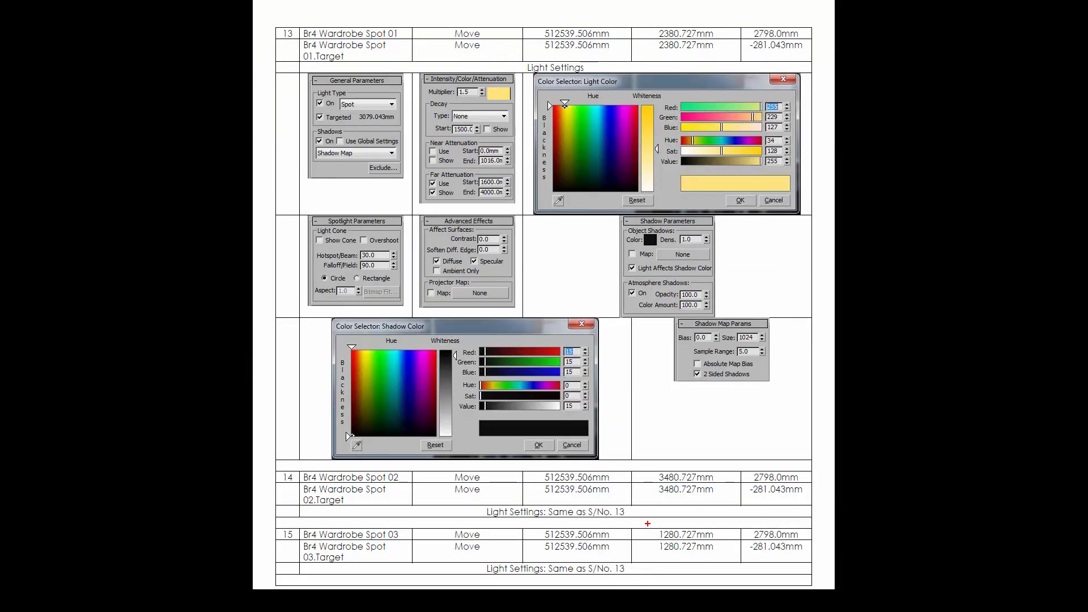
Look up the Y position of Br4 Wardrobe Spot 03 and its target in the reference table
{"action": "left_click_drag", "start_coordinate": [648, 524], "coordinate": [720, 555]}
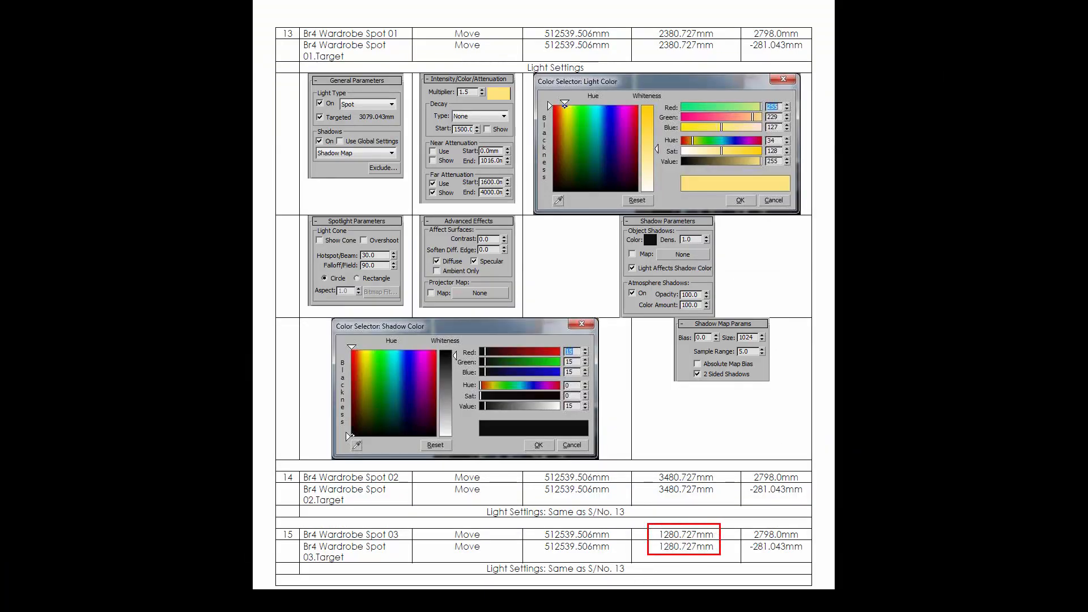
{"action": "left_click_drag", "start_coordinate": [354, 526], "coordinate": [411, 544]}
{"action": "key", "text": "Escape"}
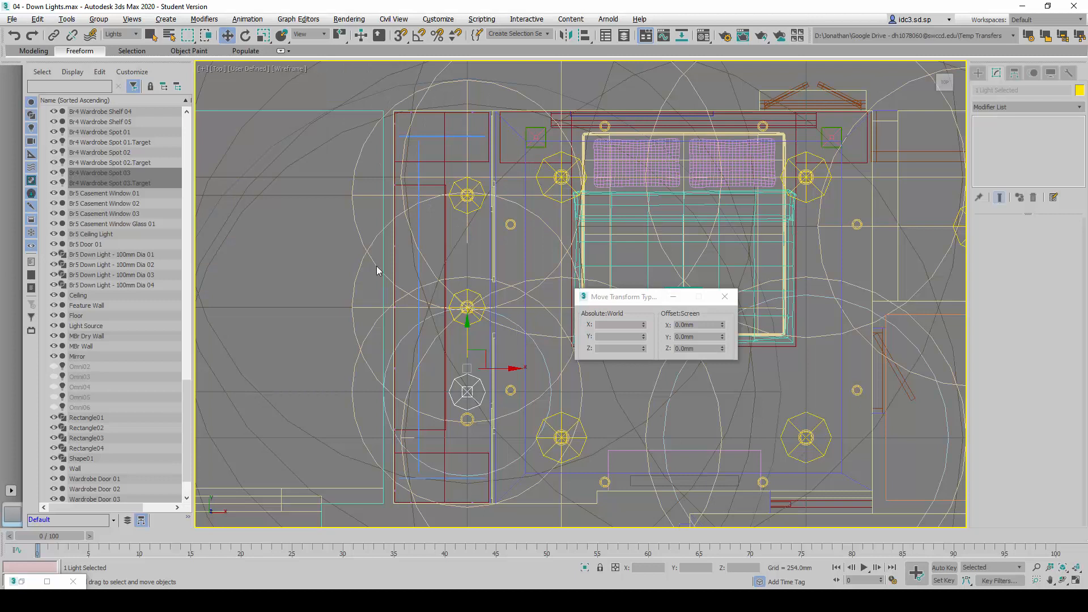
Select only the Br4 Wardrobe Spot 03 light and set its absolute world Y position to 1280 mm
{"action": "left_click", "coordinate": [130, 173]}
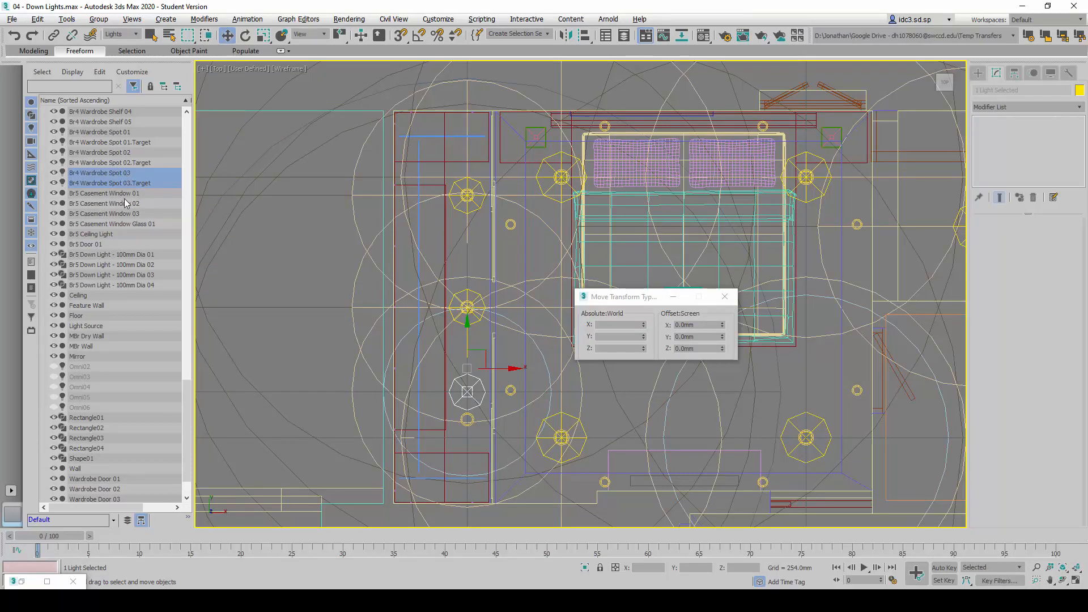
{"action": "left_click", "coordinate": [126, 203]}
{"action": "left_click", "coordinate": [132, 174]}
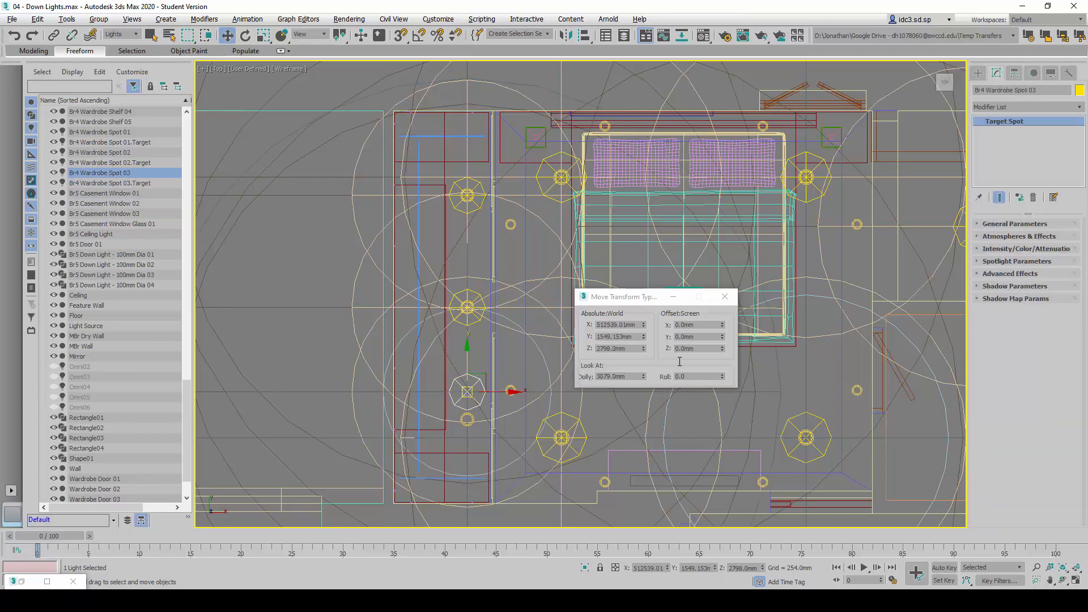
{"action": "double_click", "coordinate": [624, 338]}
{"action": "key", "text": "alt+Tab"}
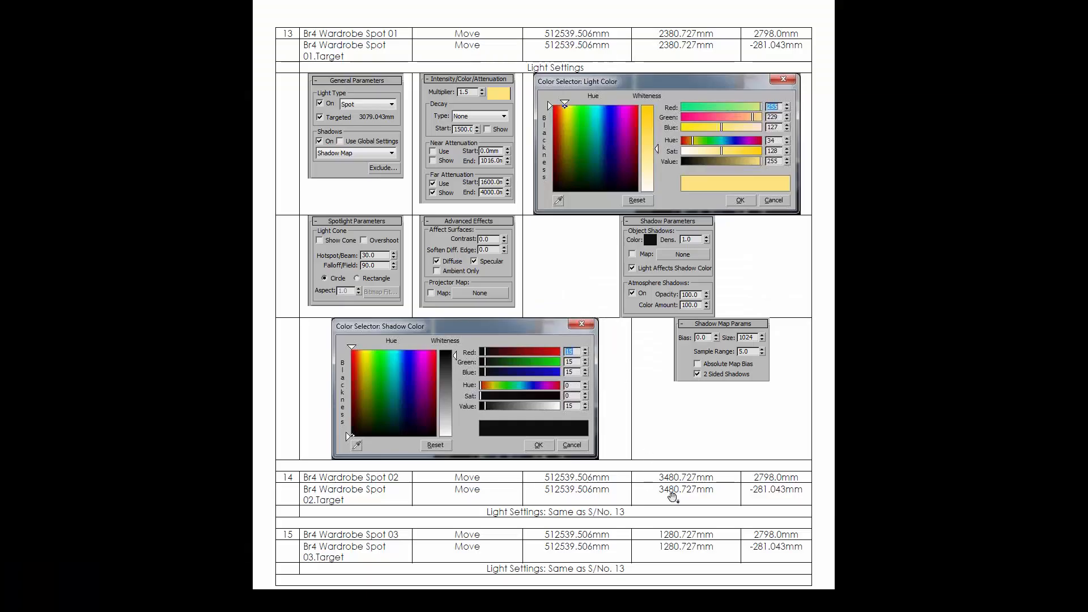
{"action": "key", "text": "alt+Tab"}
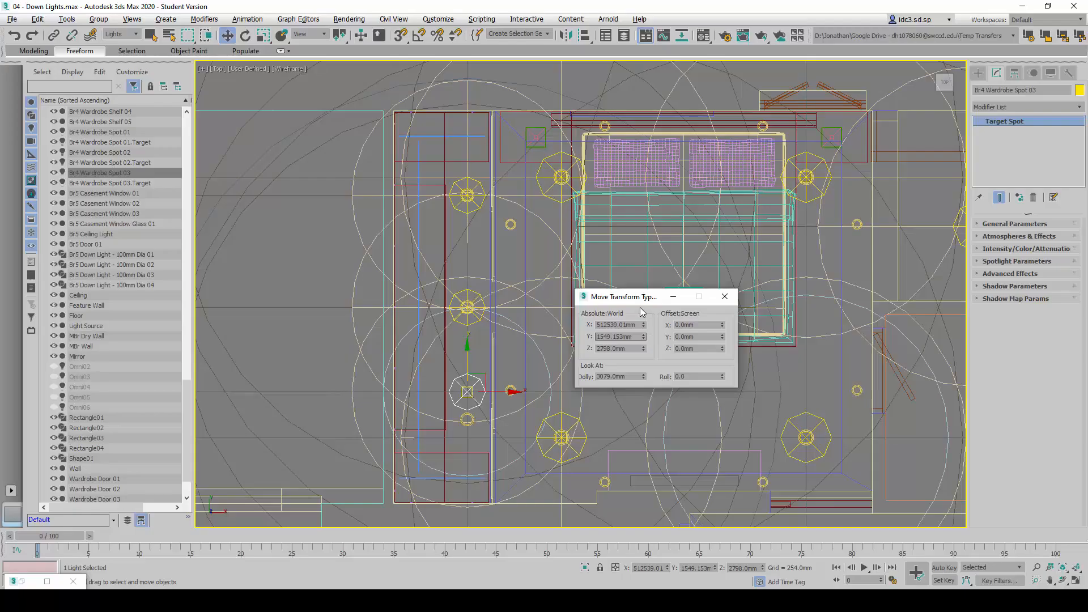
{"action": "double_click", "coordinate": [632, 337]}
{"action": "type", "text": "1280"}
{"action": "key", "text": "Return"}
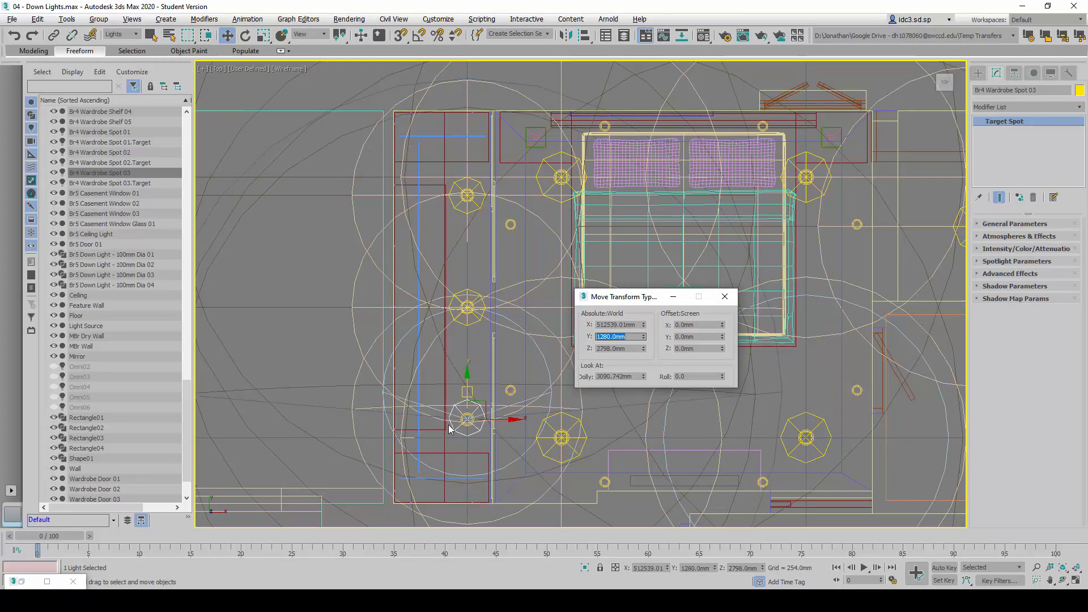
Select the Br4 Wardrobe Spot 03 target, set its absolute world Y position to 1280 mm, and clear the selection
{"action": "left_click", "coordinate": [466, 393]}
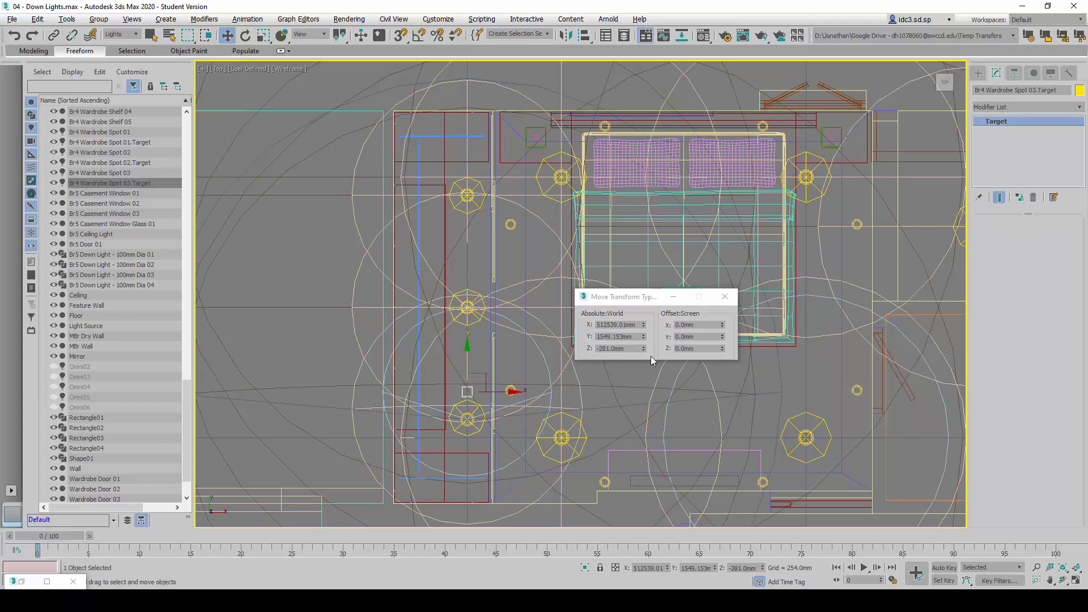
{"action": "double_click", "coordinate": [640, 337]}
{"action": "type", "text": "1280"}
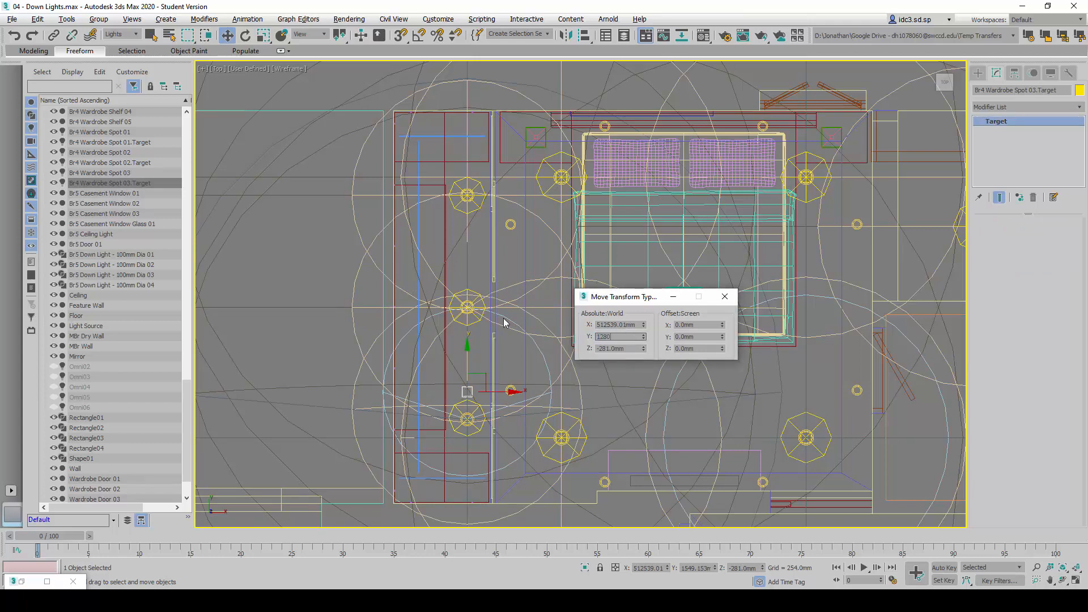
{"action": "key", "text": "Return"}
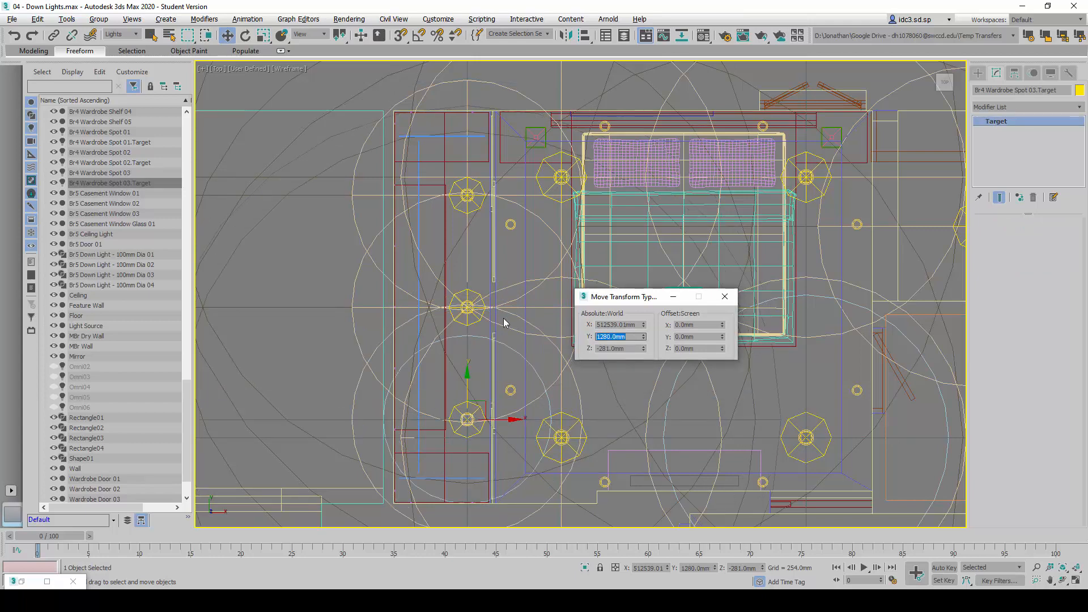
{"action": "left_click", "coordinate": [475, 369]}
Restore the four-viewport layout and close the Move Transform Type-In dialog
{"action": "scroll", "coordinate": [503, 332], "scroll_direction": "down", "scroll_amount": 2}
{"action": "middle_click_drag", "start_coordinate": [502, 332], "coordinate": [350, 302]}
{"action": "scroll", "coordinate": [428, 337], "scroll_direction": "up", "scroll_amount": 1}
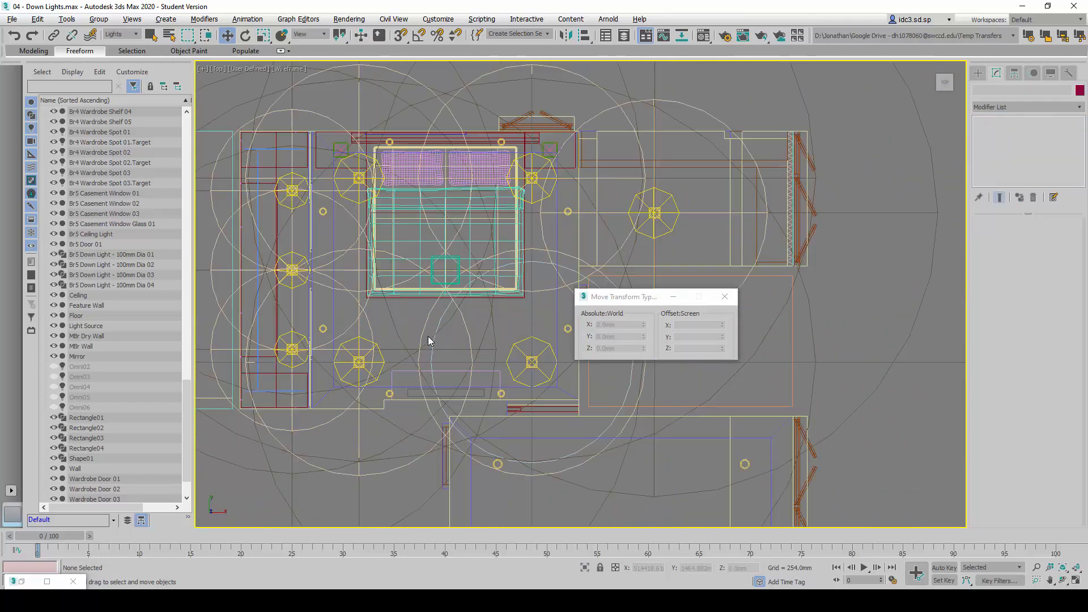
{"action": "scroll", "coordinate": [428, 341], "scroll_direction": "down", "scroll_amount": 2}
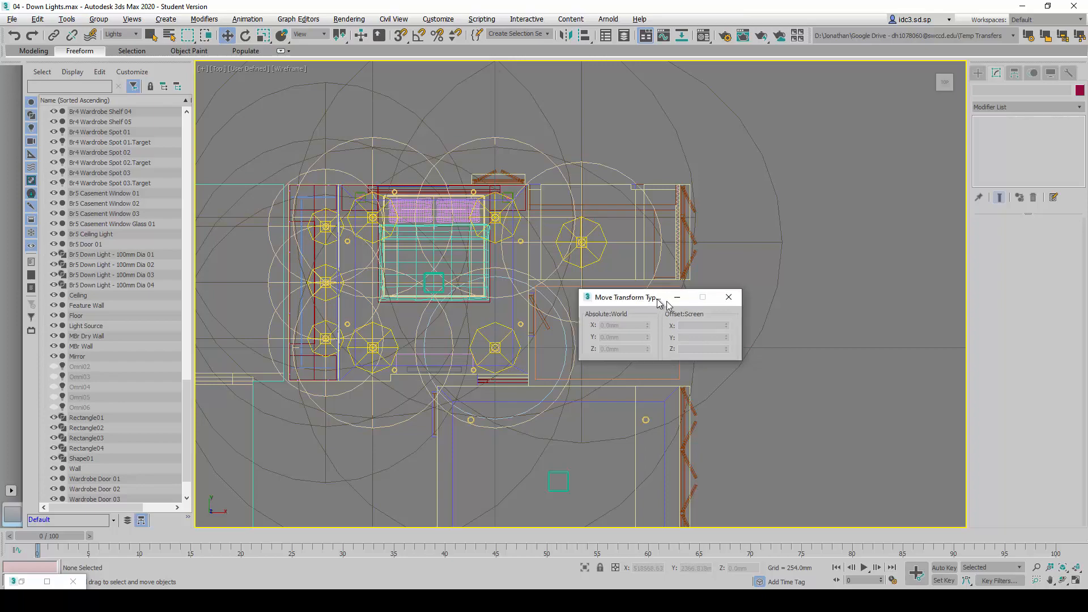
{"action": "left_click_drag", "start_coordinate": [667, 301], "coordinate": [720, 300]}
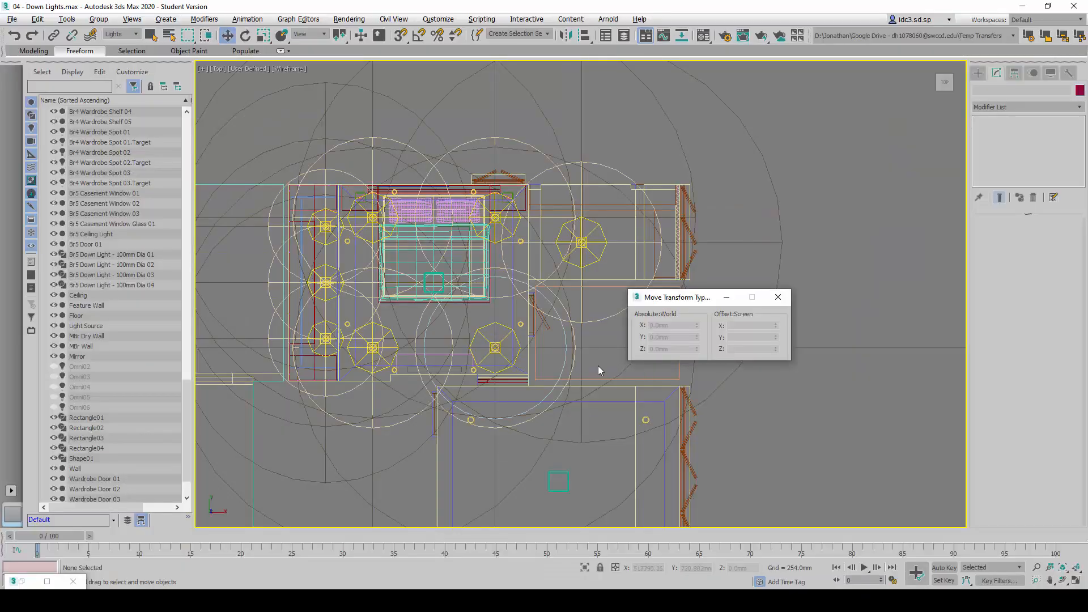
{"action": "key", "text": "alt+w"}
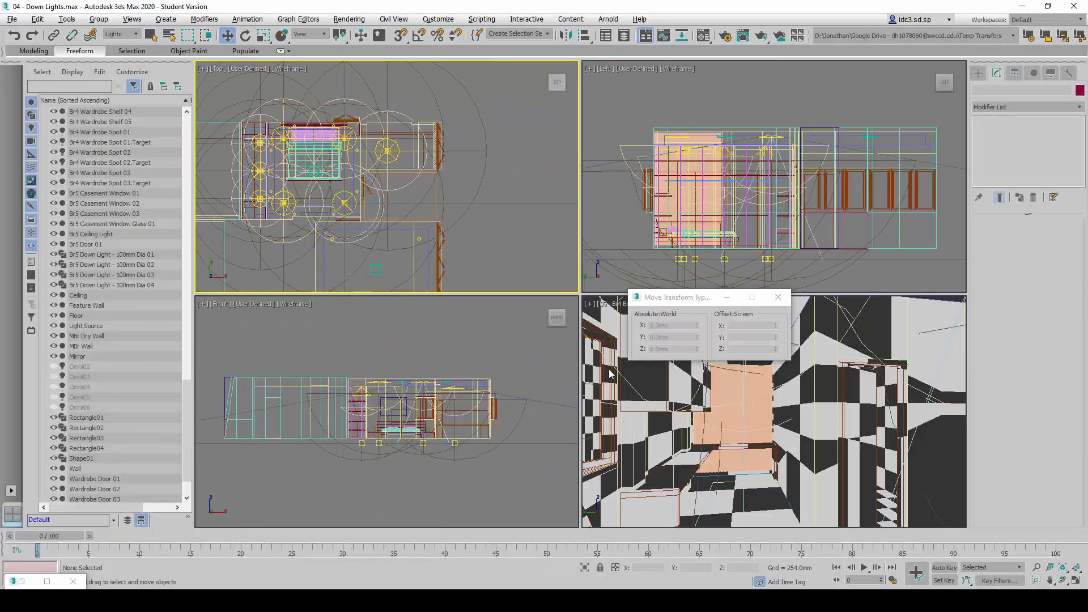
{"action": "left_click_drag", "start_coordinate": [674, 300], "coordinate": [536, 270]}
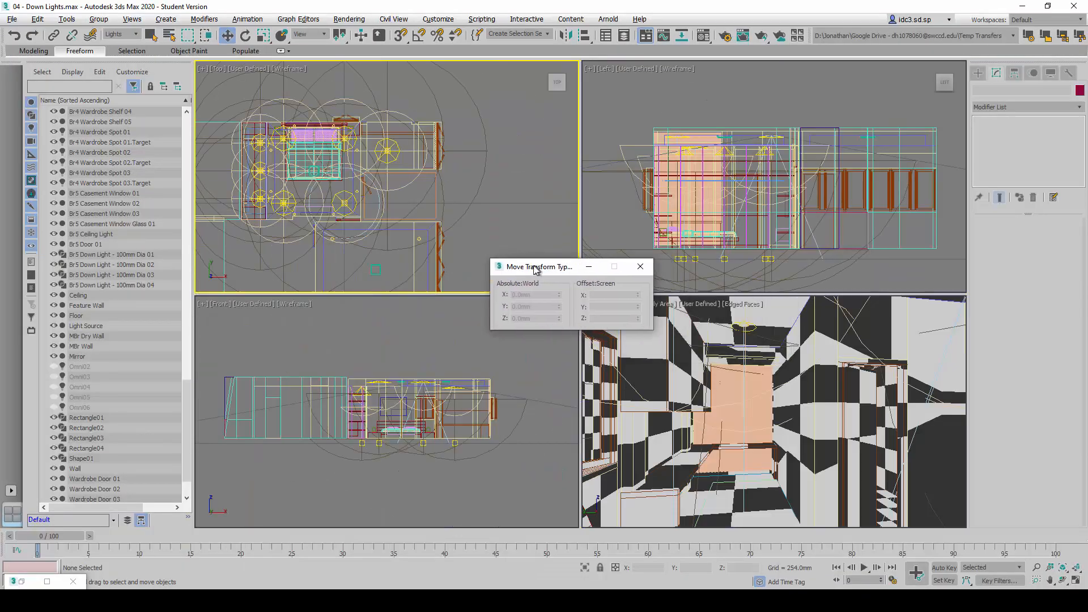
{"action": "left_click", "coordinate": [641, 266]}
Compare the layout with the reference picture, switch the camera viewport to 01 - Br4 Pocket Door to Bed, and render it
{"action": "key", "text": "alt+Tab"}
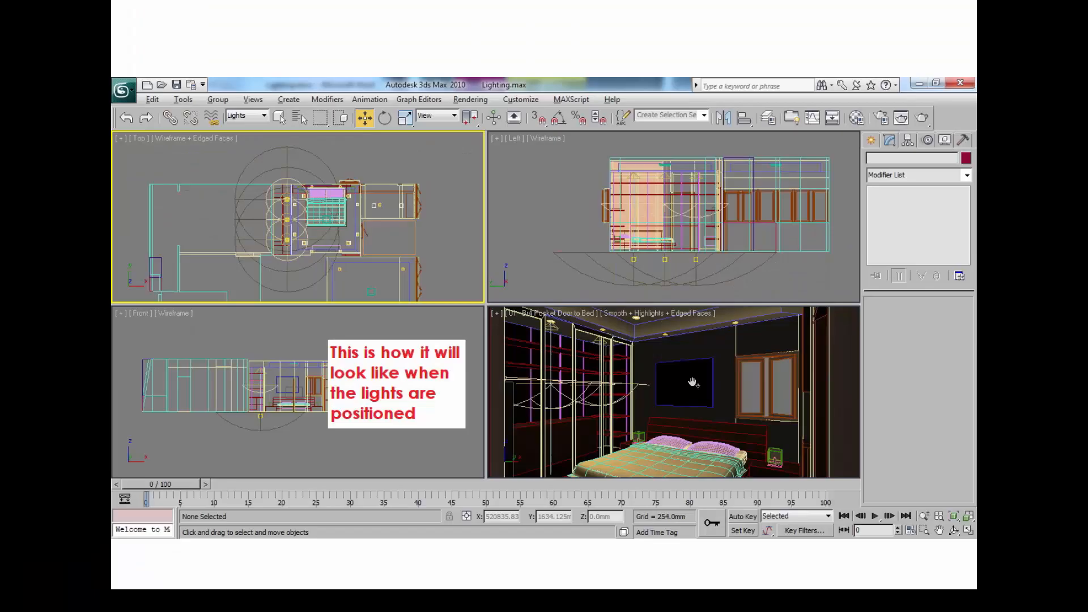
{"action": "key", "text": "alt+Tab"}
{"action": "key", "text": "alt+Tab"}
{"action": "key", "text": "alt+Tab"}
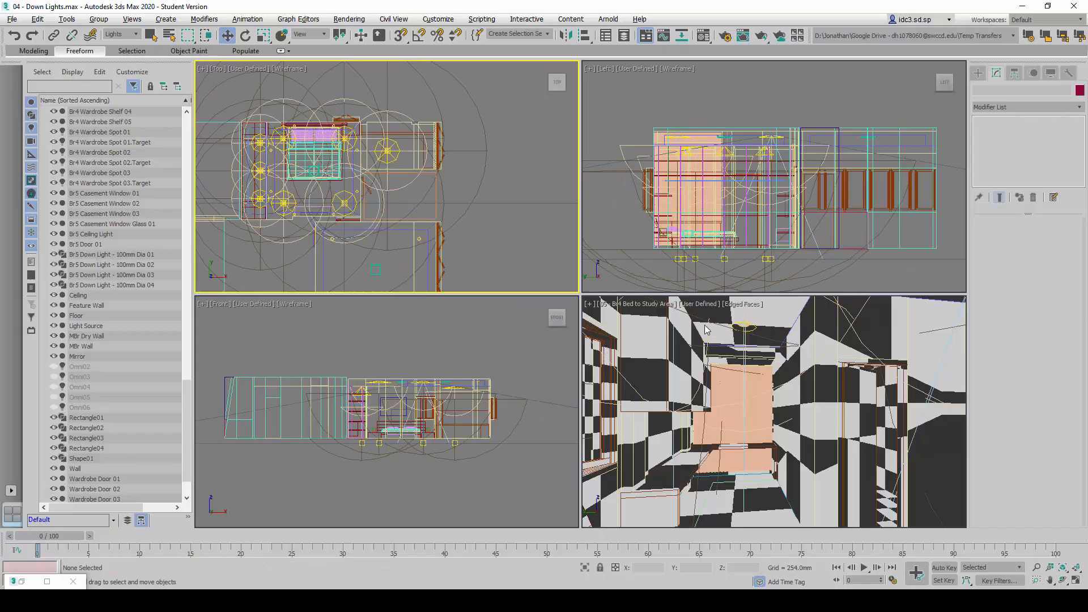
{"action": "left_click", "coordinate": [626, 305]}
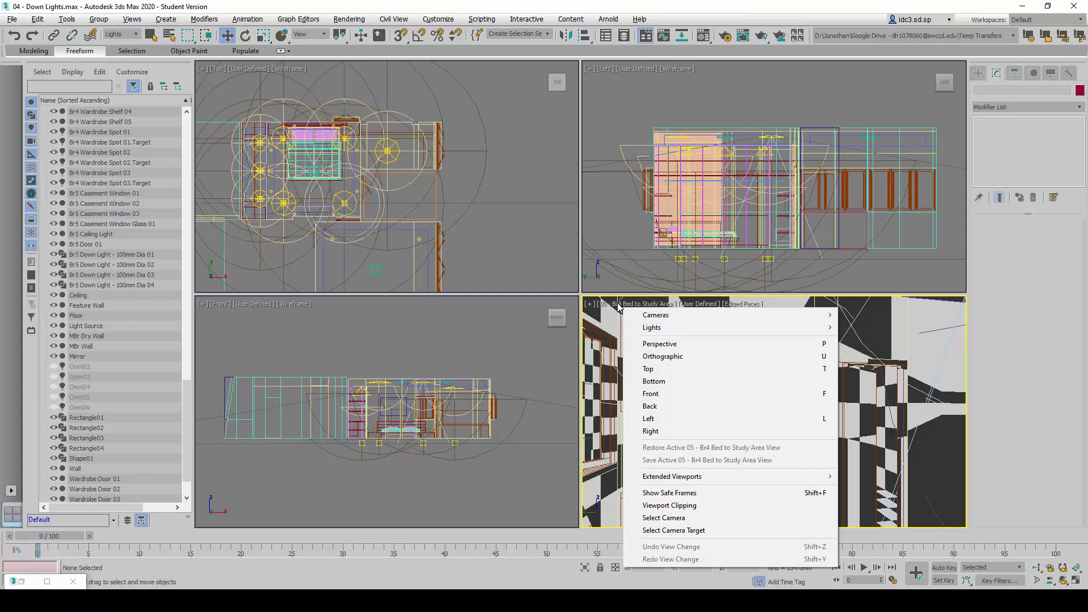
{"action": "mouse_move", "coordinate": [658, 316]}
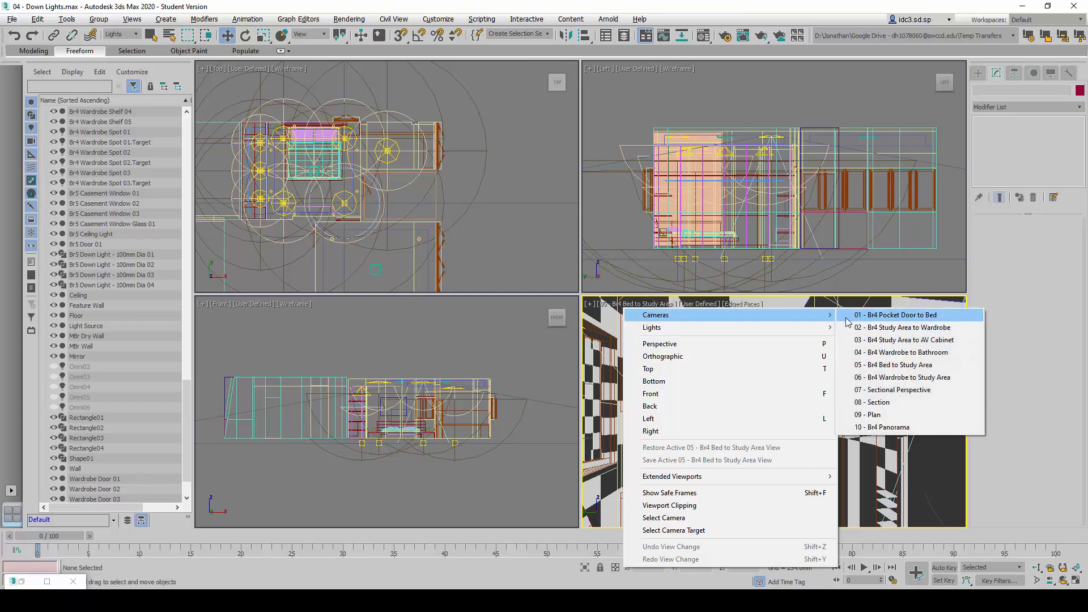
{"action": "left_click", "coordinate": [882, 317]}
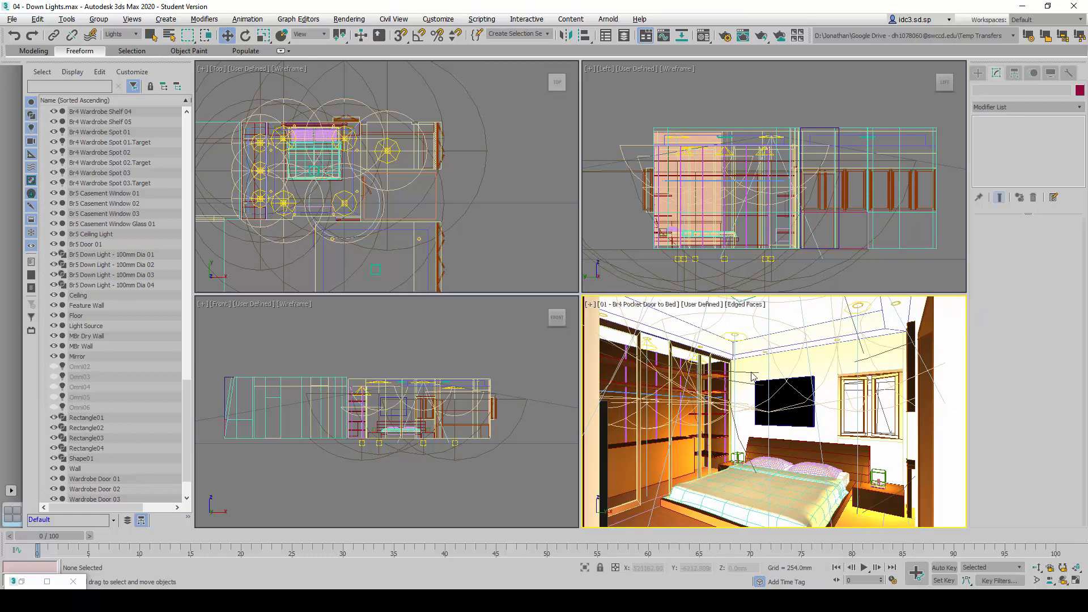
{"action": "left_click", "coordinate": [343, 20]}
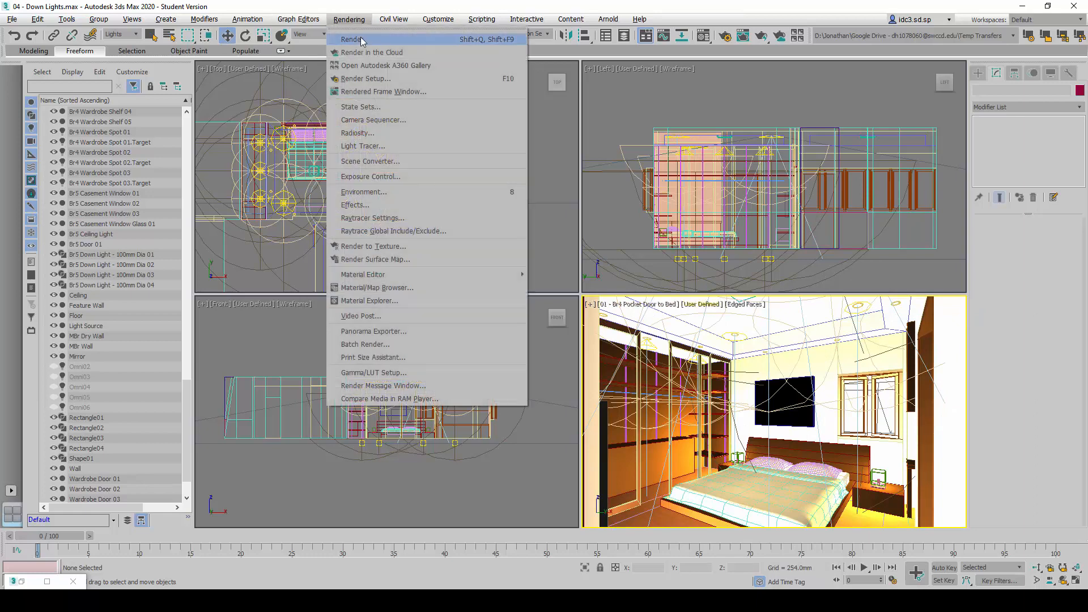
{"action": "left_click", "coordinate": [357, 39]}
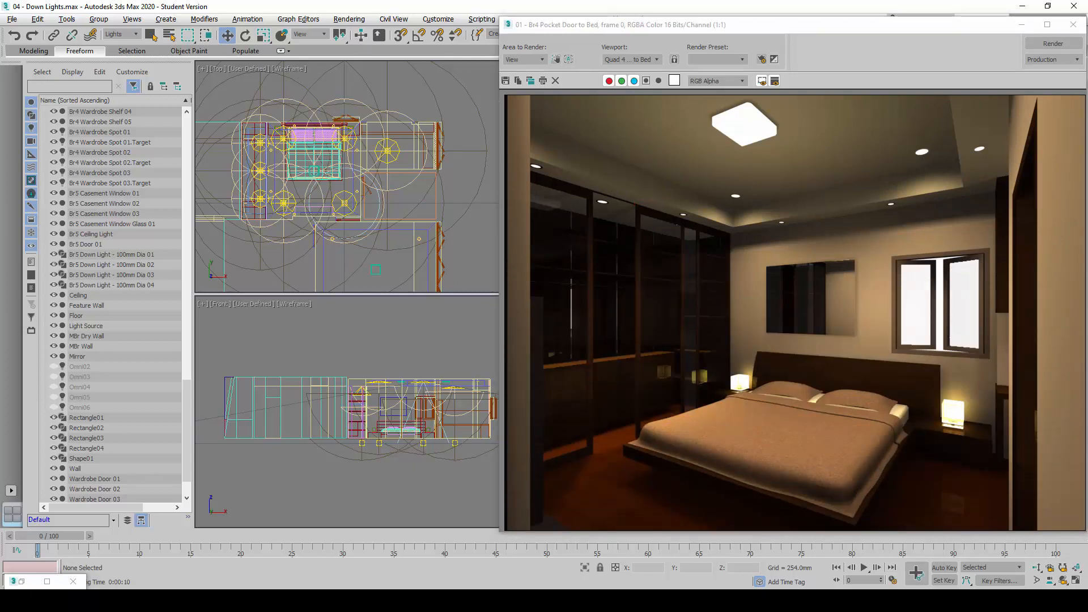
Examine in the render how the three wardrobe spotlights illuminate the wardrobe interior and its lower part
{"action": "left_click_drag", "start_coordinate": [678, 338], "coordinate": [548, 353]}
{"action": "mouse_move", "coordinate": [544, 450]}
{"action": "left_mouse_down"}
{"action": "mouse_move", "coordinate": [641, 445]}
{"action": "mouse_move", "coordinate": [751, 387]}
{"action": "left_mouse_up"}
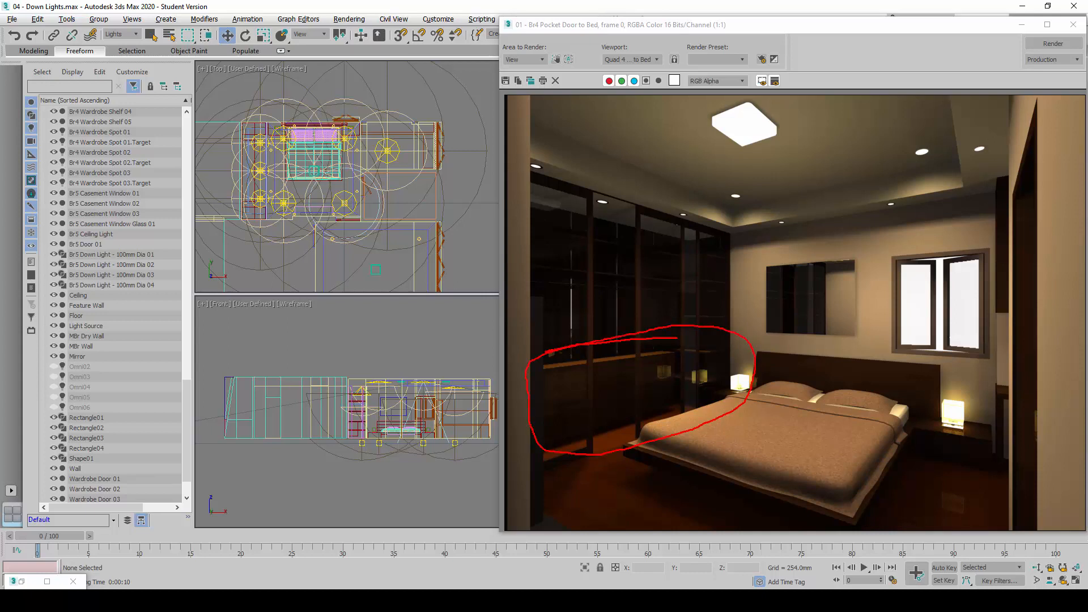
{"action": "left_click_drag", "start_coordinate": [604, 198], "coordinate": [577, 292]}
{"action": "left_click_drag", "start_coordinate": [602, 202], "coordinate": [628, 298]}
{"action": "left_click_drag", "start_coordinate": [681, 216], "coordinate": [659, 313]}
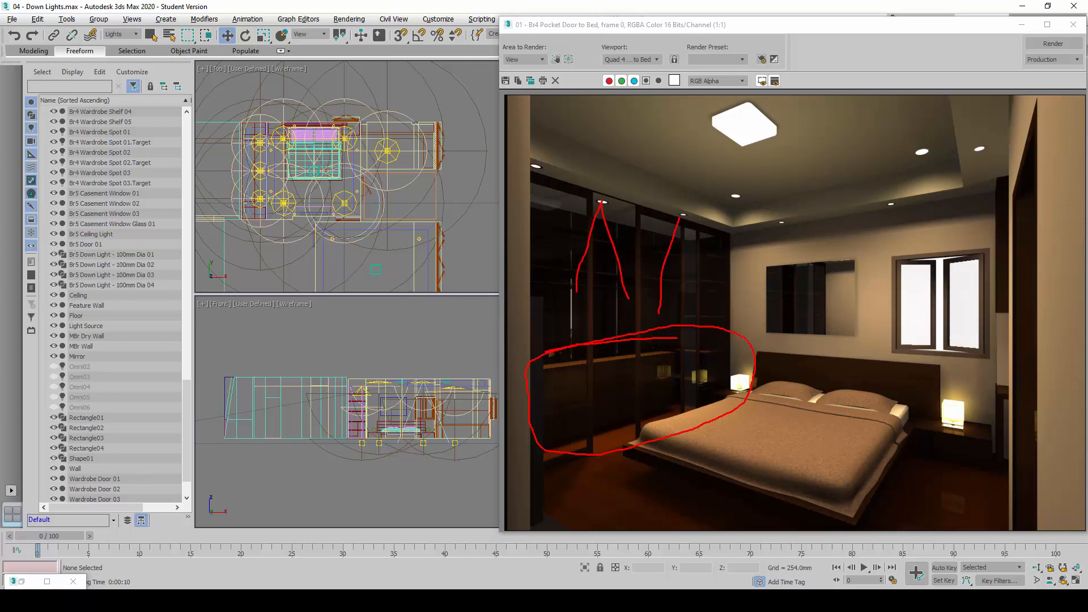
{"action": "left_click_drag", "start_coordinate": [681, 216], "coordinate": [696, 300]}
{"action": "left_click_drag", "start_coordinate": [545, 172], "coordinate": [555, 309]}
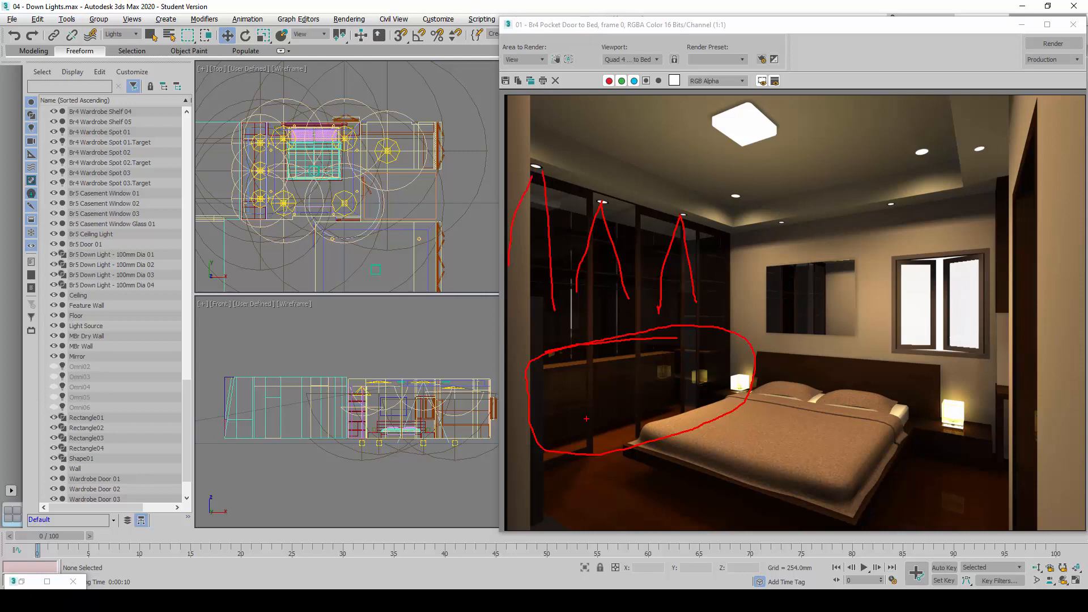
{"action": "key", "text": "Escape"}
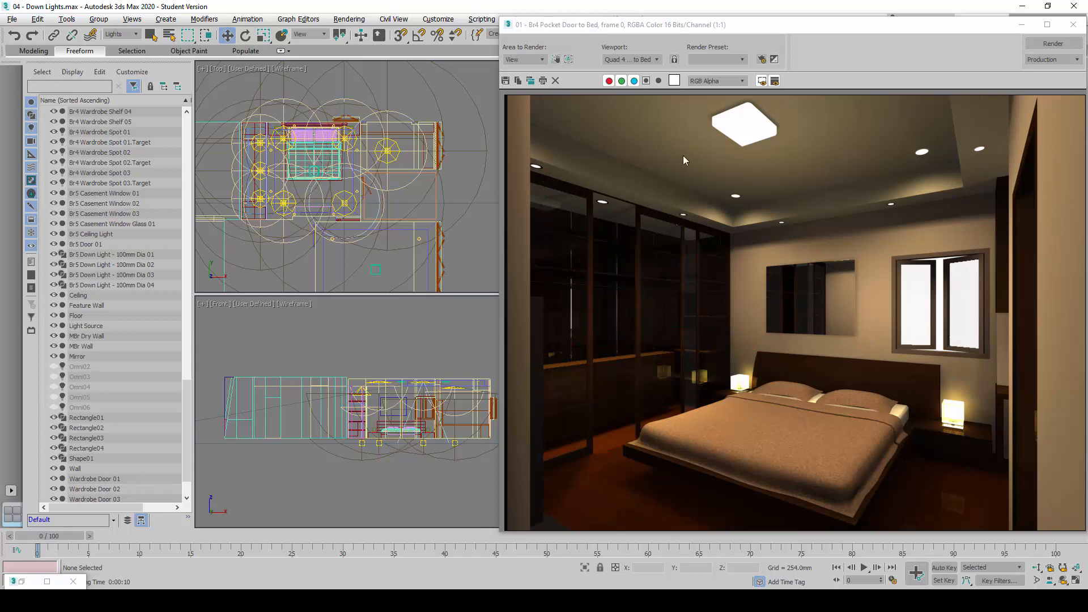
Clone the rendered frame window for comparison, close the original render, and minimize the clone
{"action": "left_click", "coordinate": [531, 81]}
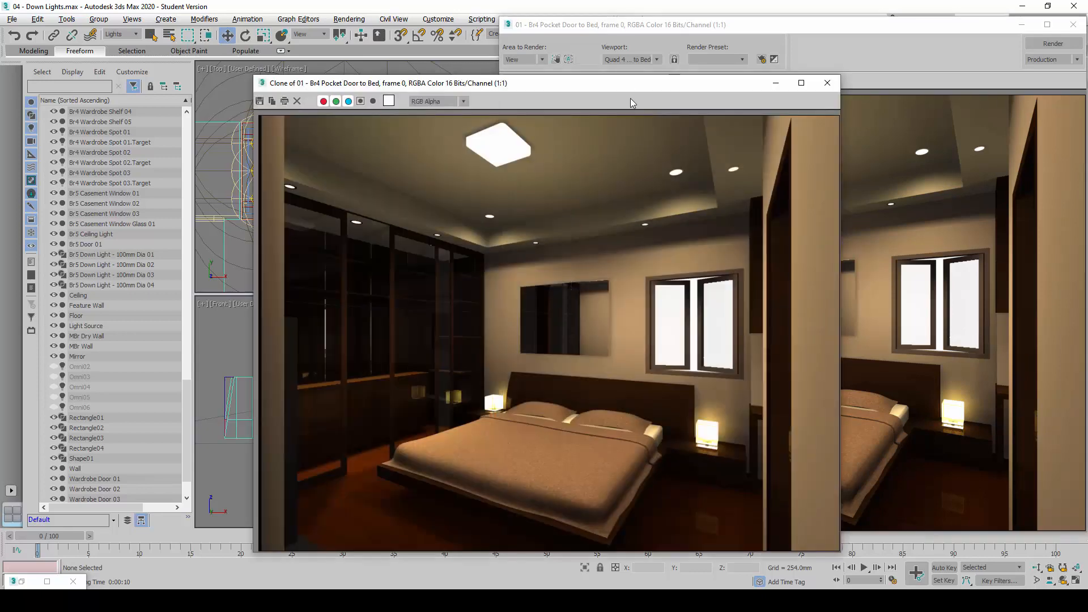
{"action": "mouse_move", "coordinate": [630, 98]}
{"action": "left_mouse_down"}
{"action": "mouse_move", "coordinate": [359, 65]}
{"action": "mouse_move", "coordinate": [365, 73]}
{"action": "left_mouse_up"}
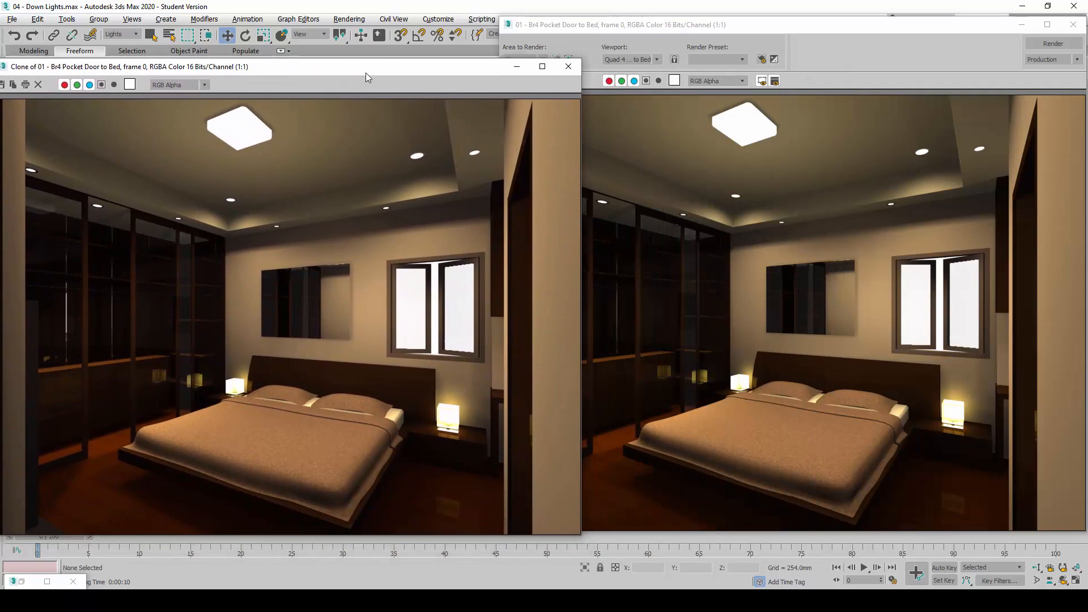
{"action": "left_click", "coordinate": [1073, 25]}
{"action": "left_click", "coordinate": [517, 66]}
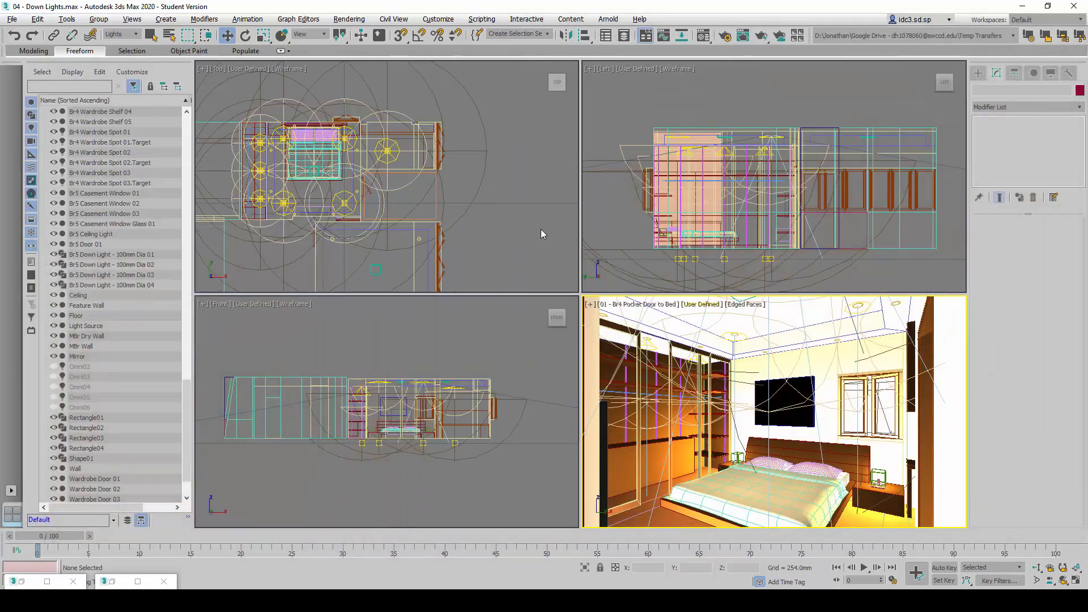
In the maximized Top viewport, clone Br4 Wardrobe Spot 03 and its target as a copy named Br4 Spot 01
{"action": "left_click", "coordinate": [545, 230]}
{"action": "scroll", "coordinate": [268, 210], "scroll_direction": "up", "scroll_amount": 5}
{"action": "scroll", "coordinate": [317, 218], "scroll_direction": "down", "scroll_amount": 3}
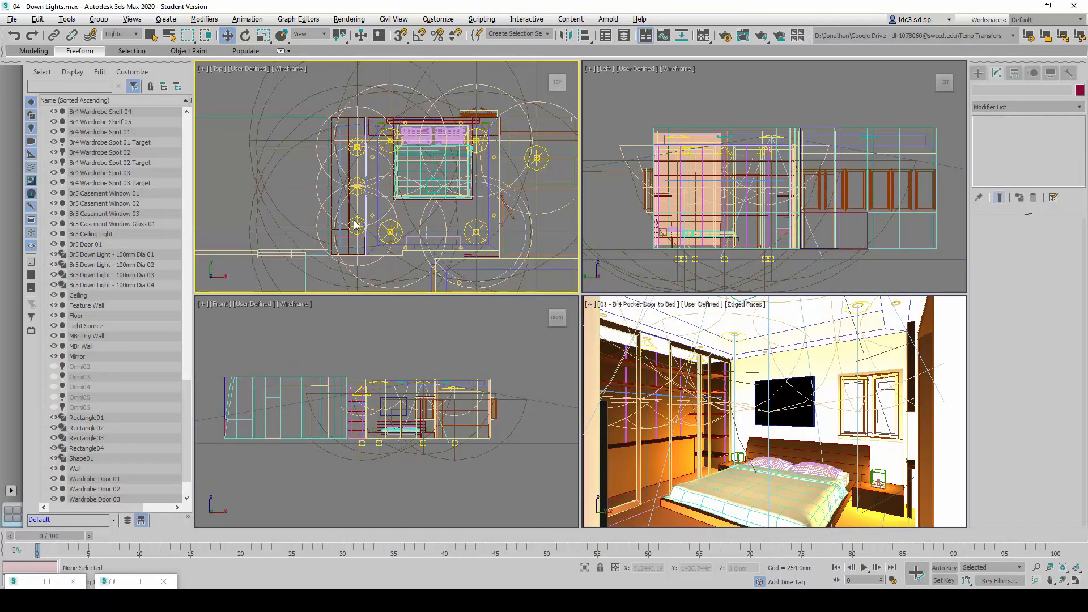
{"action": "key", "text": "alt+w"}
{"action": "scroll", "coordinate": [555, 306], "scroll_direction": "up", "scroll_amount": 4}
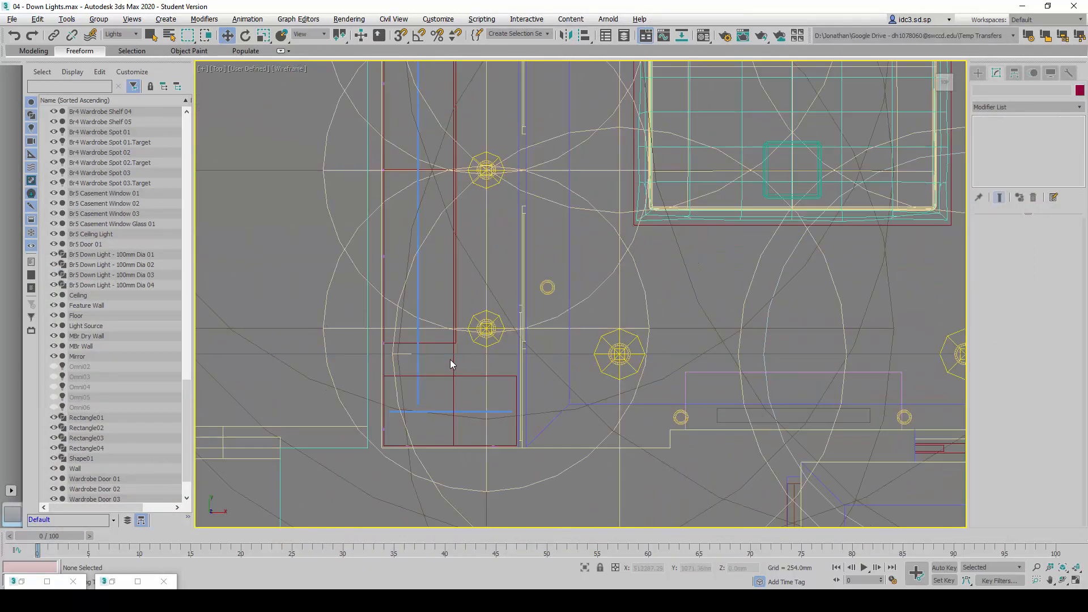
{"action": "left_click", "coordinate": [113, 173]}
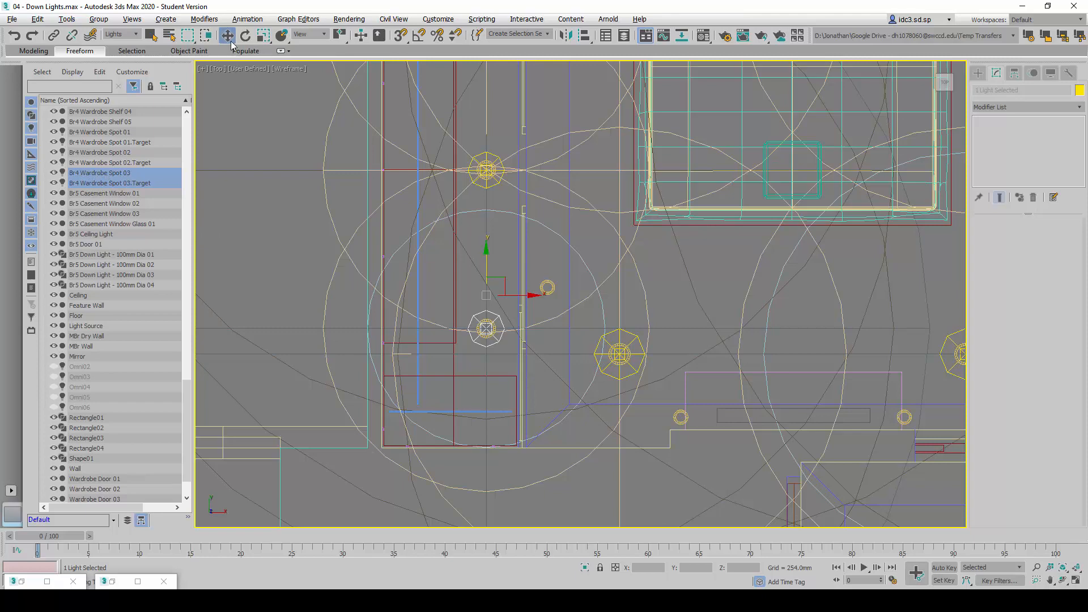
{"action": "scroll", "coordinate": [297, 226], "scroll_direction": "down", "scroll_amount": 5}
{"action": "key", "text": "ctrl+v"}
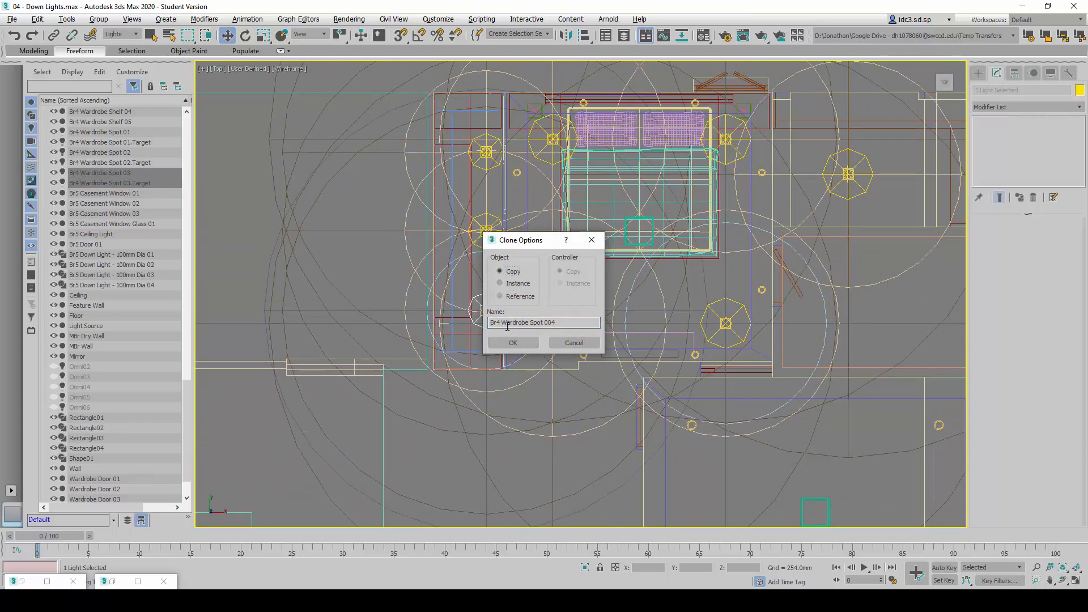
{"action": "left_click", "coordinate": [581, 323], "text": "shift"}
{"action": "key", "text": "alt+Tab"}
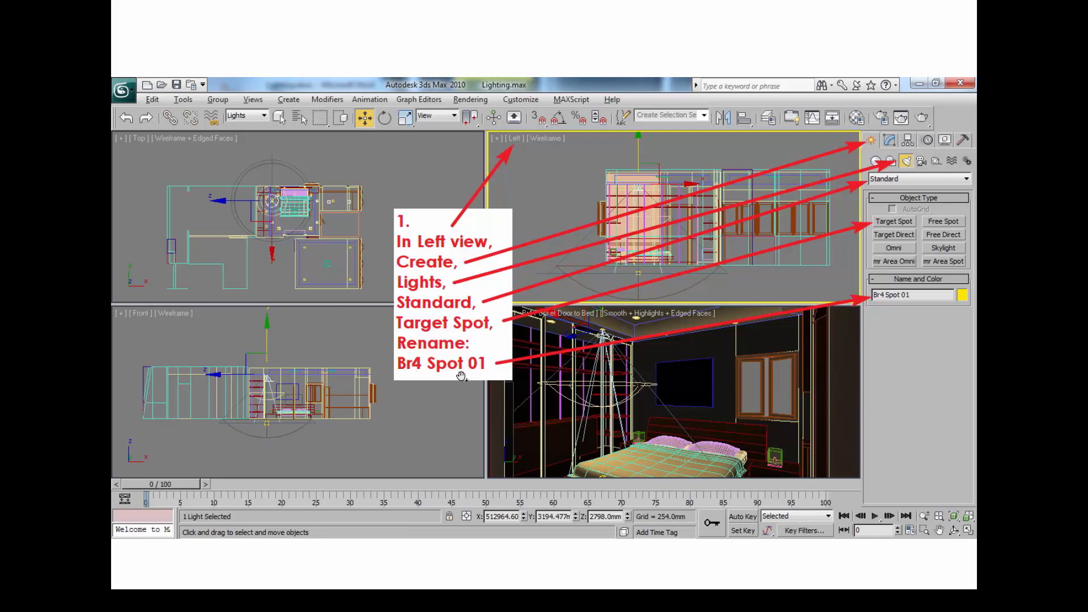
{"action": "key", "text": "alt+Tab"}
{"action": "double_click", "coordinate": [516, 323]}
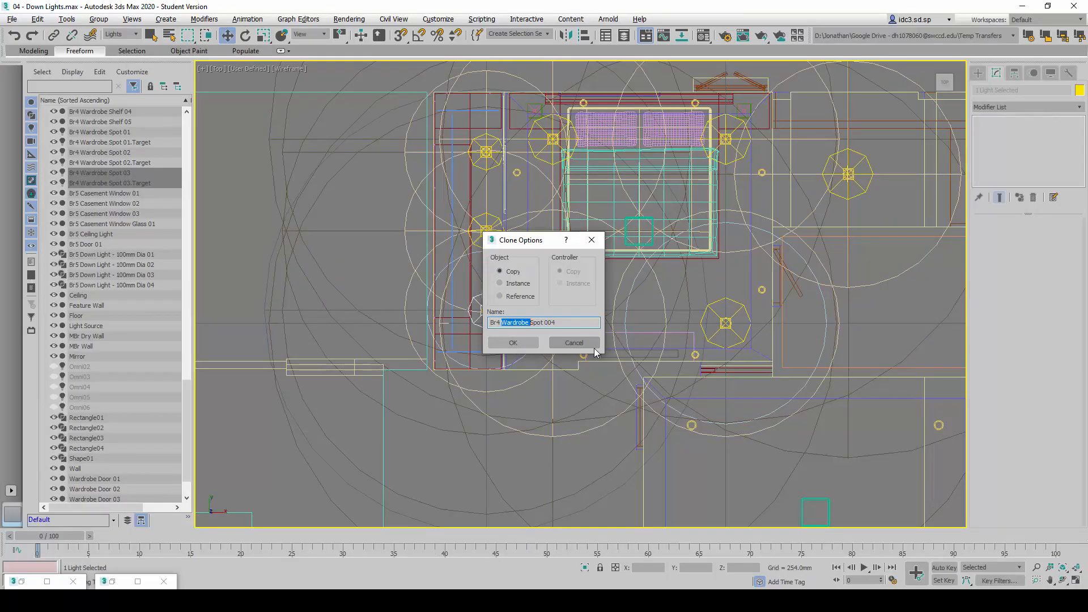
{"action": "key", "text": "BackSpace"}
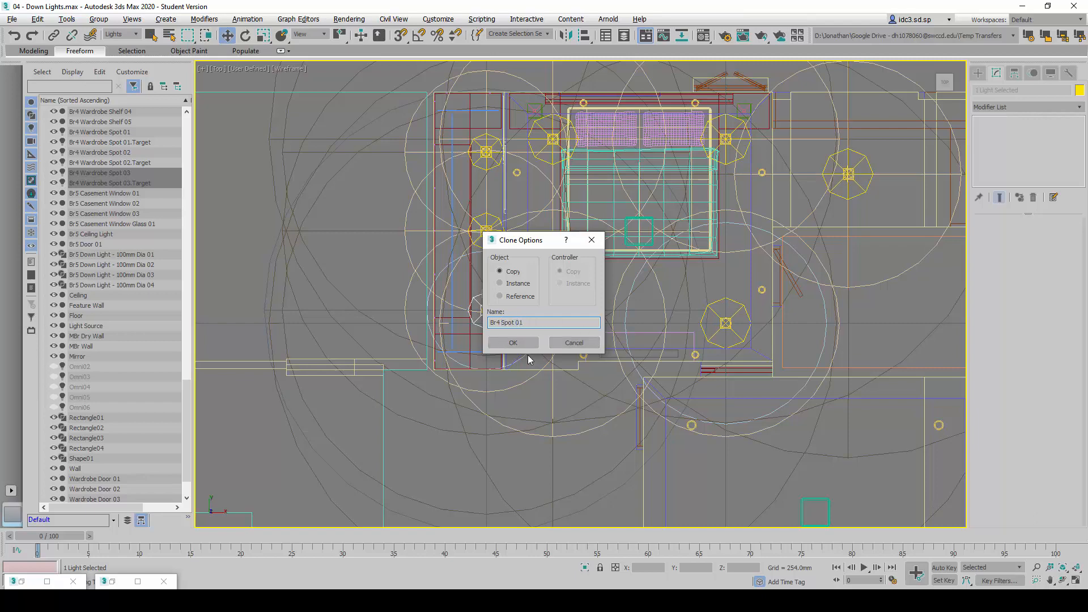
{"action": "left_click", "coordinate": [522, 342]}
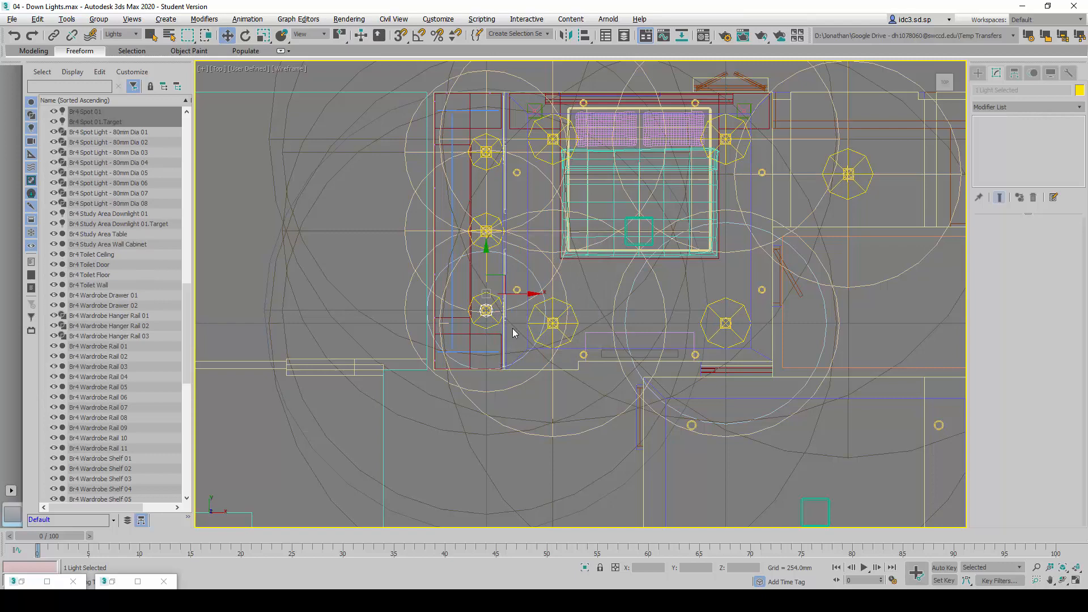
Move Br4 Spot 01 and its target out of the wardrobe, close to the lower ceiling spot fitting beside its doors
{"action": "scroll", "coordinate": [526, 318], "scroll_direction": "up", "scroll_amount": 3}
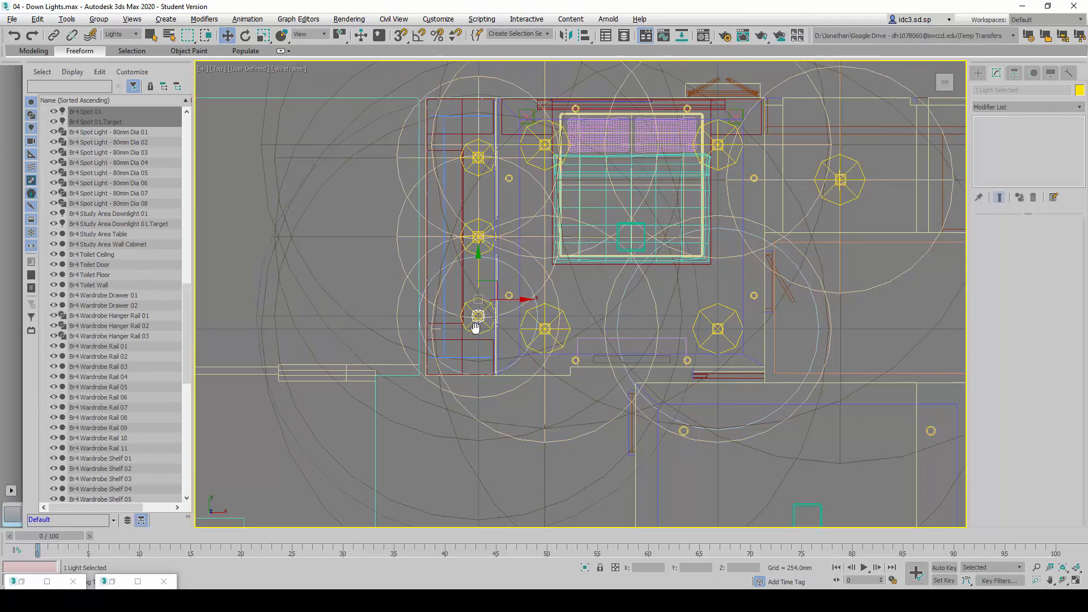
{"action": "mouse_move", "coordinate": [461, 286]}
{"action": "left_mouse_down"}
{"action": "mouse_move", "coordinate": [501, 266]}
{"action": "mouse_move", "coordinate": [505, 240]}
{"action": "left_mouse_up"}
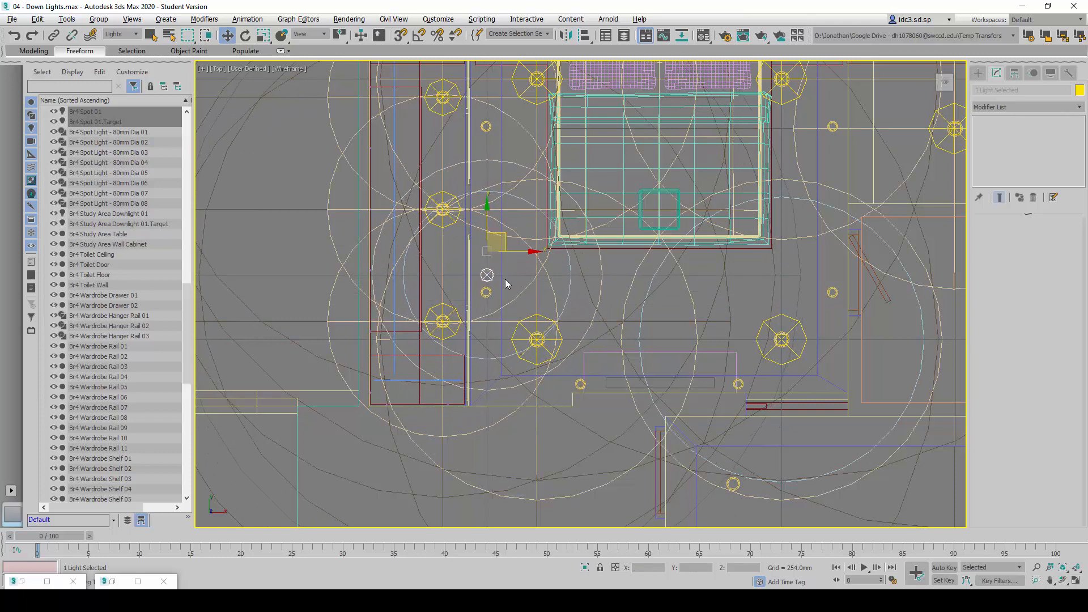
{"action": "middle_click_drag", "start_coordinate": [505, 279], "coordinate": [476, 289]}
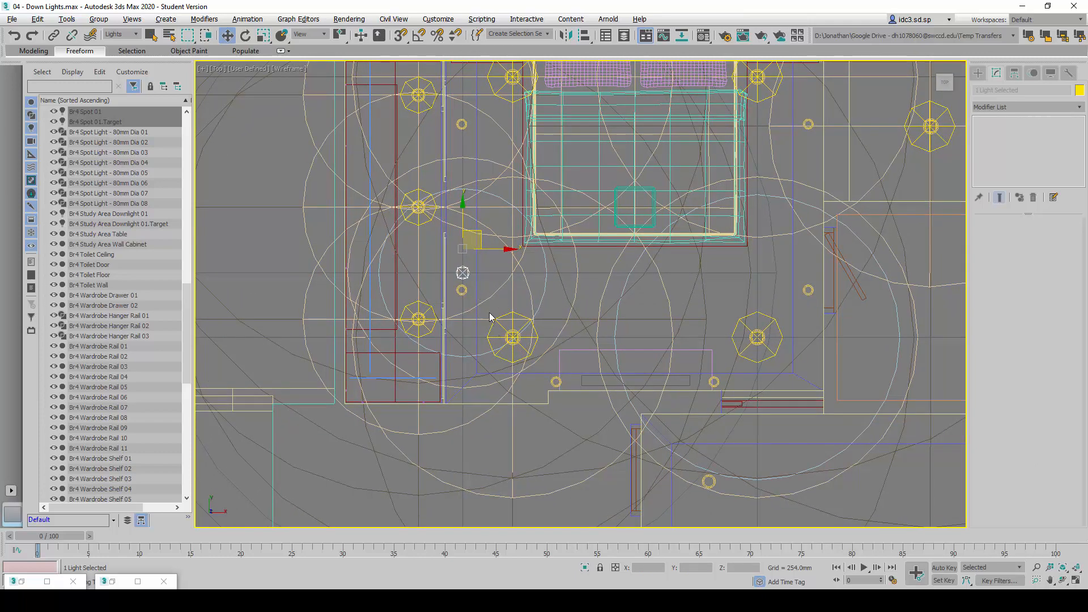
{"action": "left_click", "coordinate": [486, 274]}
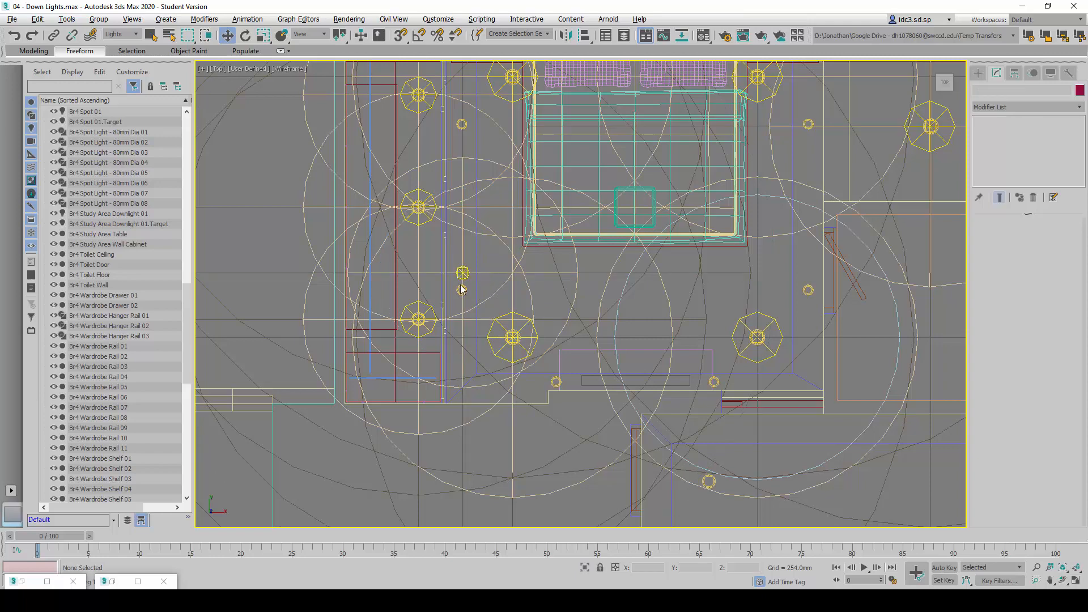
Select Br4 Spot 01 and read its coordinates and light settings in the reference table
{"action": "scroll", "coordinate": [456, 279], "scroll_direction": "up", "scroll_amount": 5}
{"action": "scroll", "coordinate": [477, 292], "scroll_direction": "down", "scroll_amount": 6}
{"action": "scroll", "coordinate": [477, 291], "scroll_direction": "up", "scroll_amount": 3}
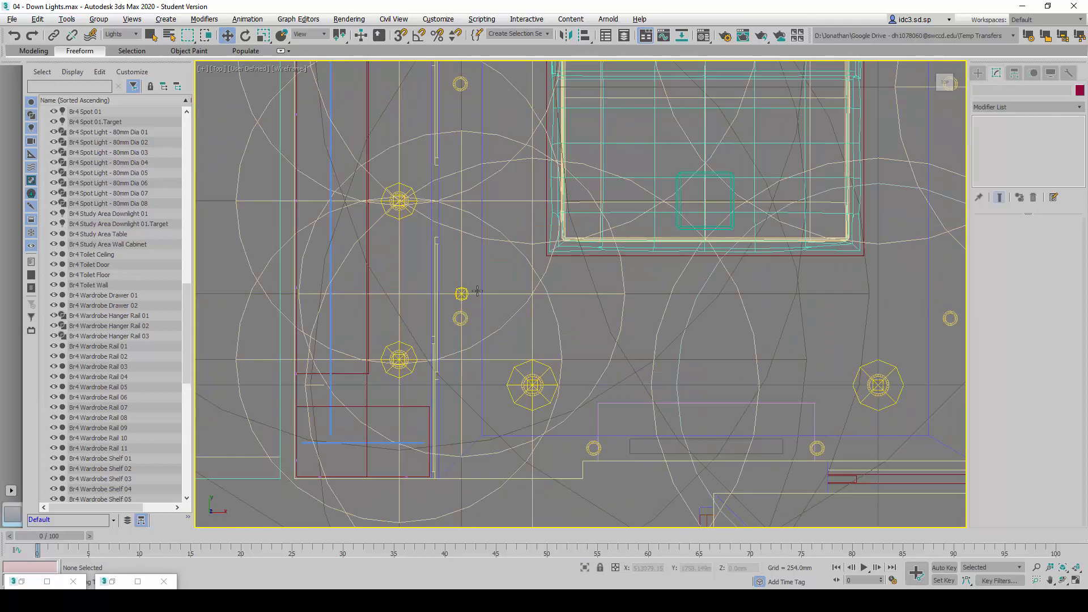
{"action": "left_click", "coordinate": [92, 113]}
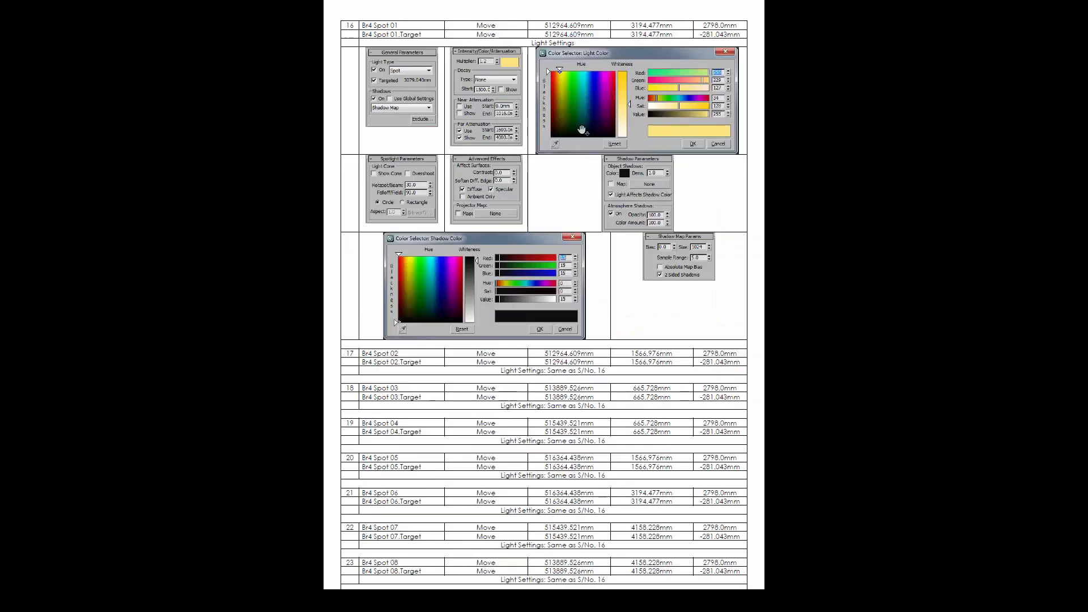
{"action": "scroll", "coordinate": [554, 35], "scroll_direction": "up", "scroll_amount": 2, "text": "ctrl"}
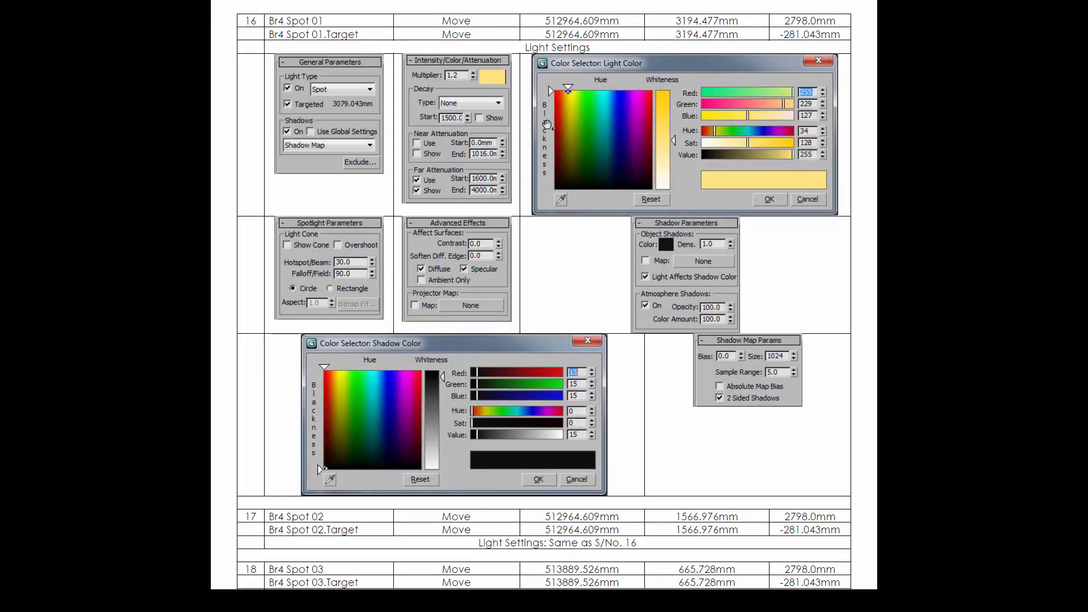
{"action": "left_click_drag", "start_coordinate": [550, 127], "coordinate": [545, 192]}
{"action": "scroll", "coordinate": [557, 67], "scroll_direction": "up", "scroll_amount": 3, "text": "ctrl"}
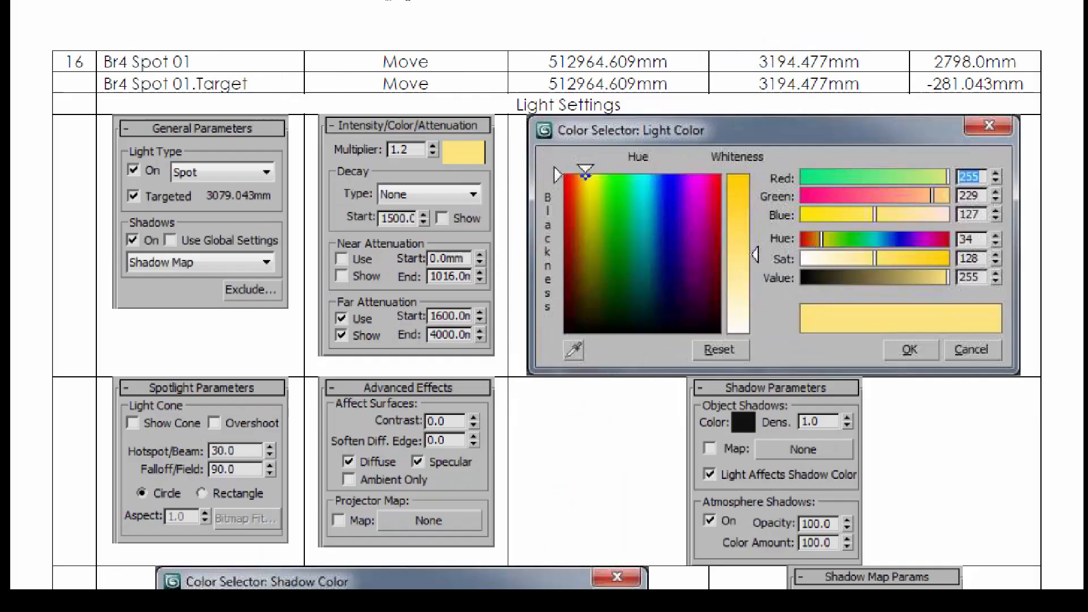
{"action": "scroll", "coordinate": [534, 22], "scroll_direction": "down", "scroll_amount": 5, "text": "ctrl"}
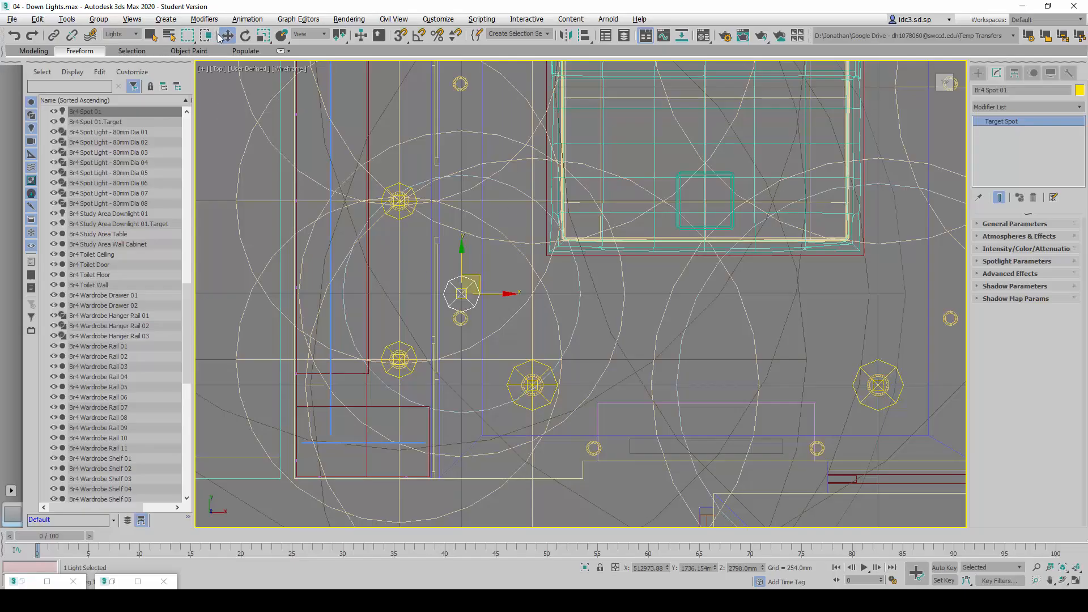
Set the absolute world X position of Br4 Spot 01 to 512964.013 mm with the Move Transform Type-In
{"action": "right_click", "coordinate": [221, 36]}
{"action": "left_click_drag", "start_coordinate": [570, 271], "coordinate": [672, 264]}
{"action": "double_click", "coordinate": [641, 289]}
{"action": "type", "text": "51"}
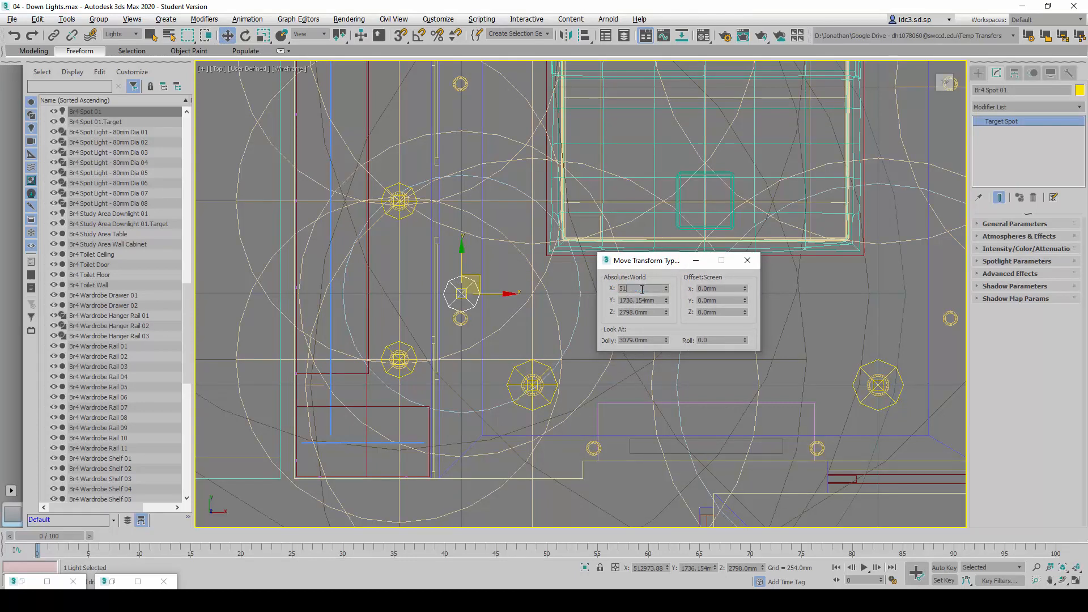
{"action": "type", "text": "2964"}
{"action": "key", "text": "Return"}
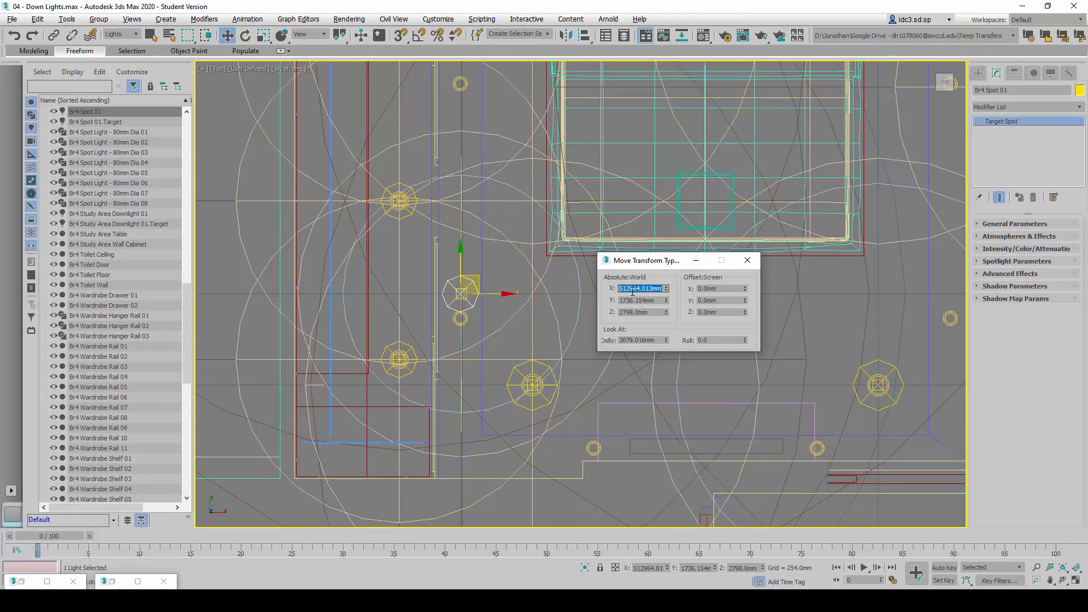
Set the absolute world X position of Br4 Spot 01.Target to 512964.013 mm
{"action": "left_click", "coordinate": [115, 123]}
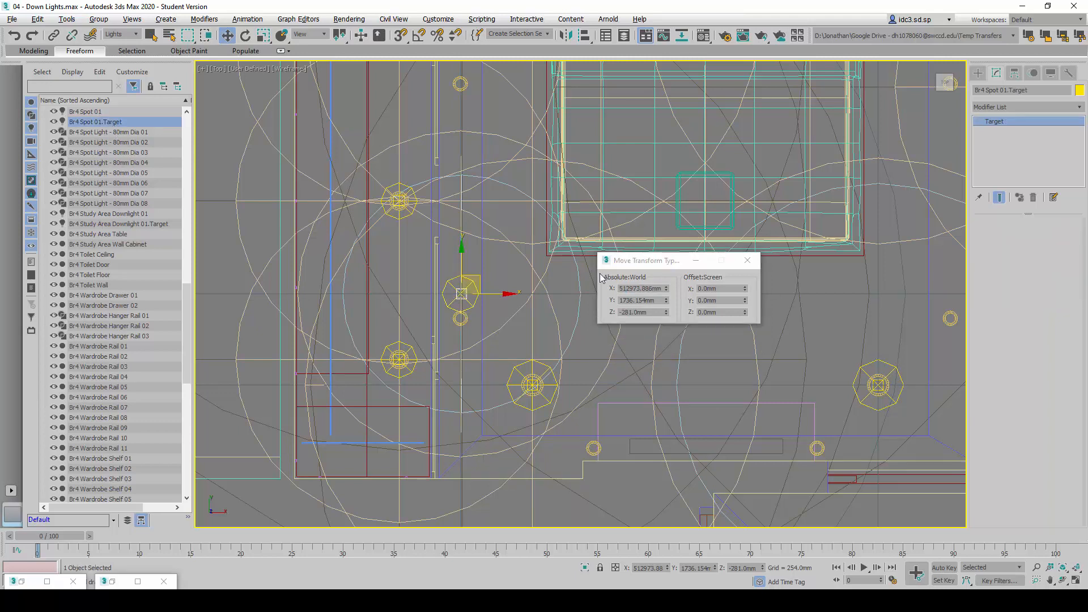
{"action": "double_click", "coordinate": [631, 288]}
{"action": "type", "text": "512"}
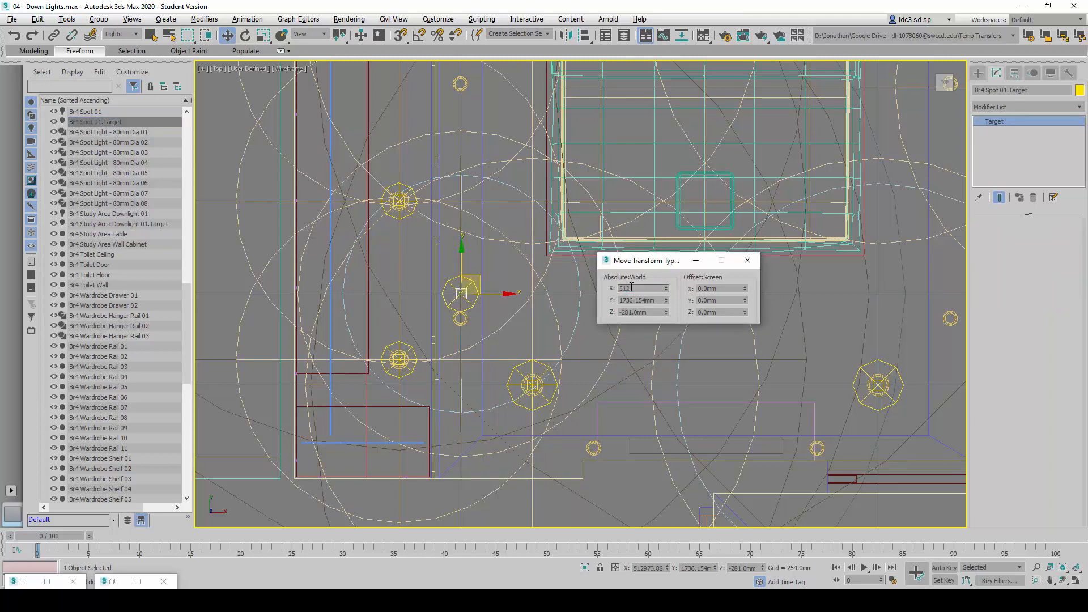
{"action": "type", "text": "964.013"}
{"action": "key", "text": "Return"}
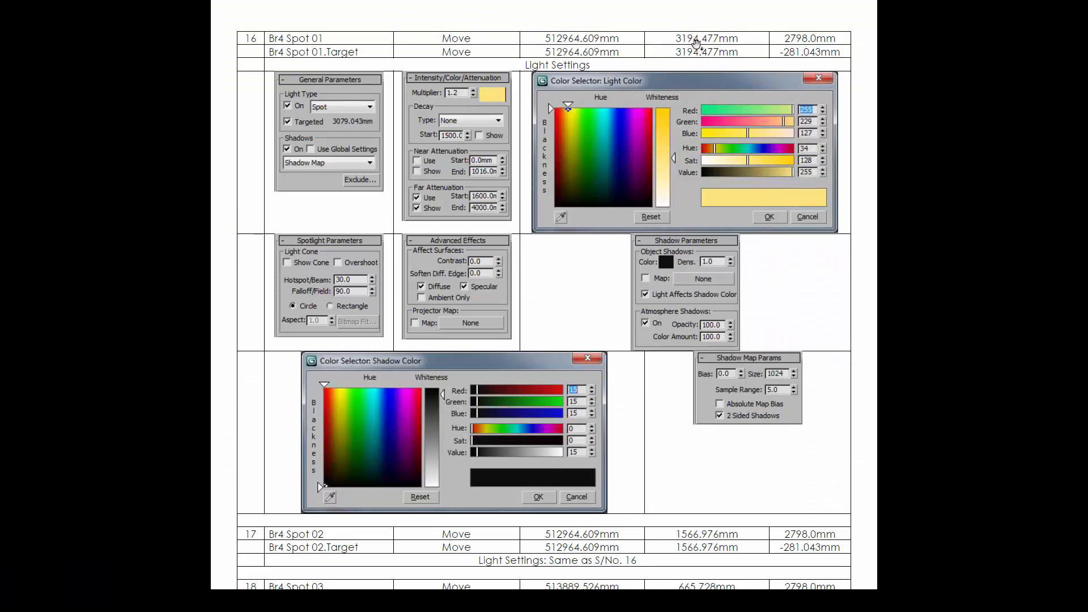
Set the absolute world Y position of both Br4 Spot 01.Target and Br4 Spot 01 to 3194 mm, following the reference table
{"action": "key", "text": "alt+Tab"}
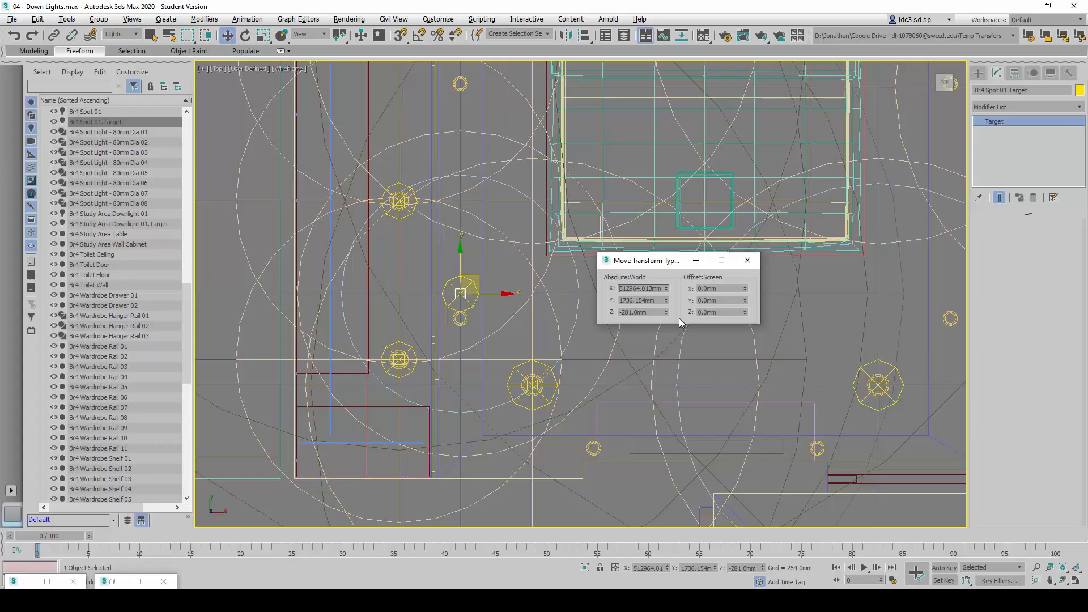
{"action": "double_click", "coordinate": [660, 300]}
{"action": "type", "text": "3194"}
{"action": "key", "text": "Return"}
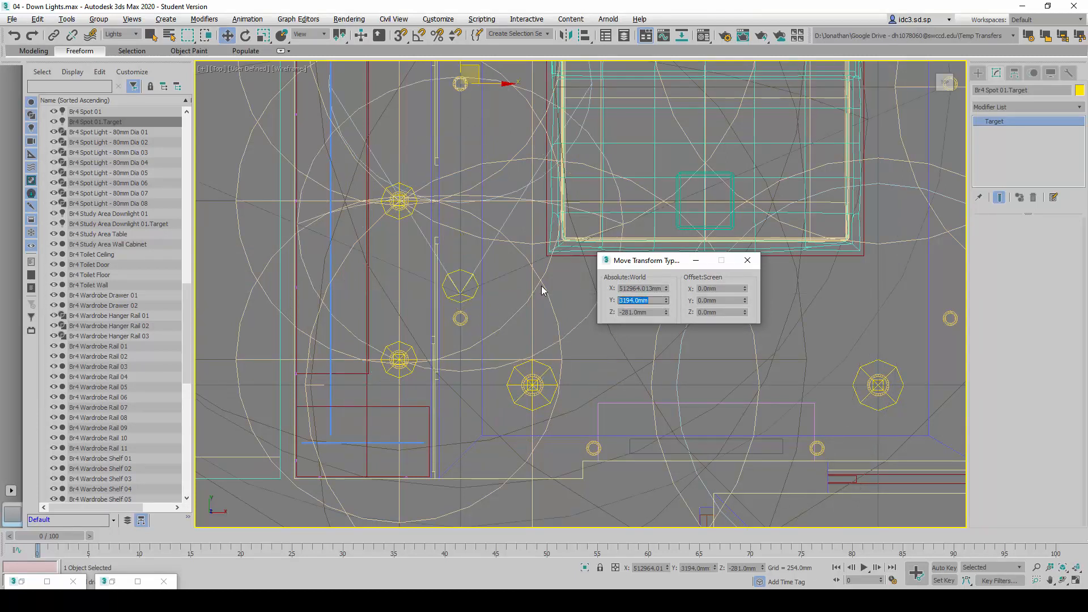
{"action": "left_click", "coordinate": [91, 112]}
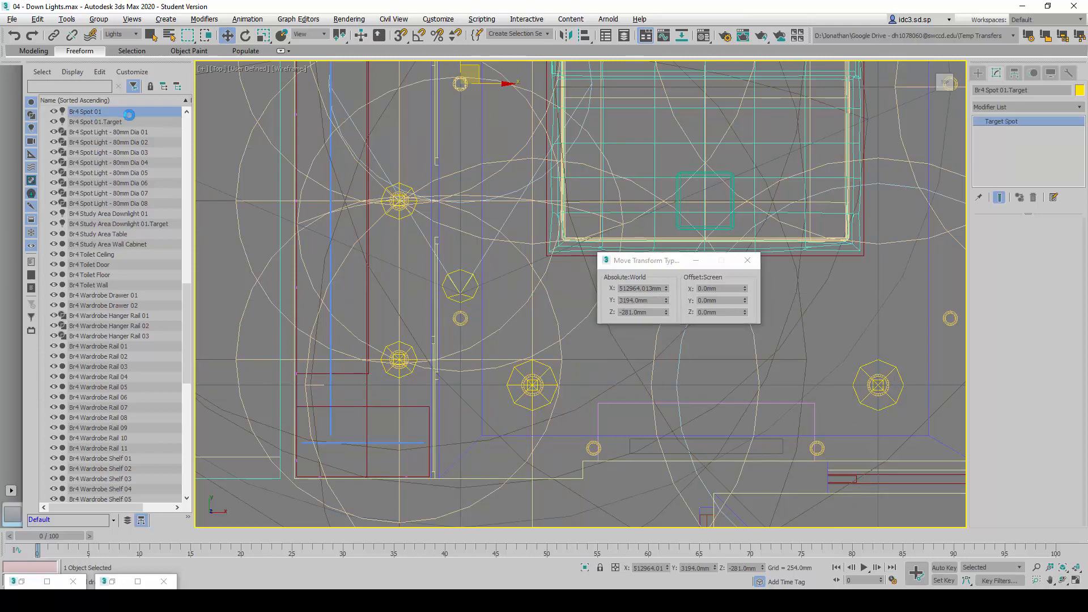
{"action": "double_click", "coordinate": [652, 300]}
{"action": "type", "text": "3194"}
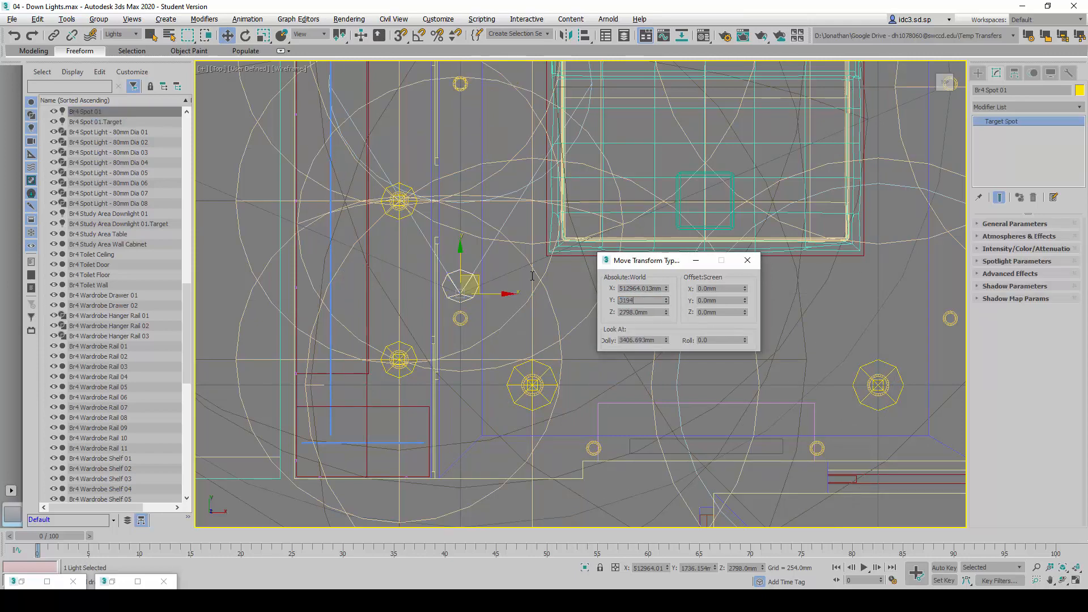
{"action": "key", "text": "Return"}
Review Br4 Spot 01 in the Top view and compare its general parameters with the reference table
{"action": "middle_click_drag", "start_coordinate": [450, 109], "coordinate": [336, 209]}
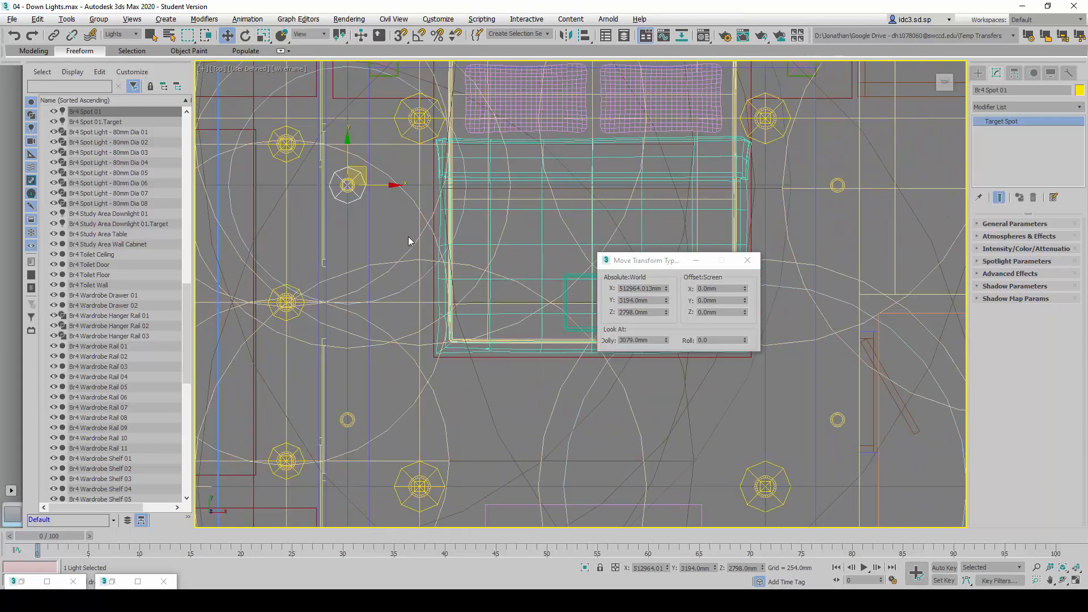
{"action": "scroll", "coordinate": [410, 237], "scroll_direction": "down", "scroll_amount": 2}
{"action": "scroll", "coordinate": [400, 219], "scroll_direction": "up", "scroll_amount": 1}
{"action": "middle_click_drag", "start_coordinate": [399, 218], "coordinate": [382, 232]}
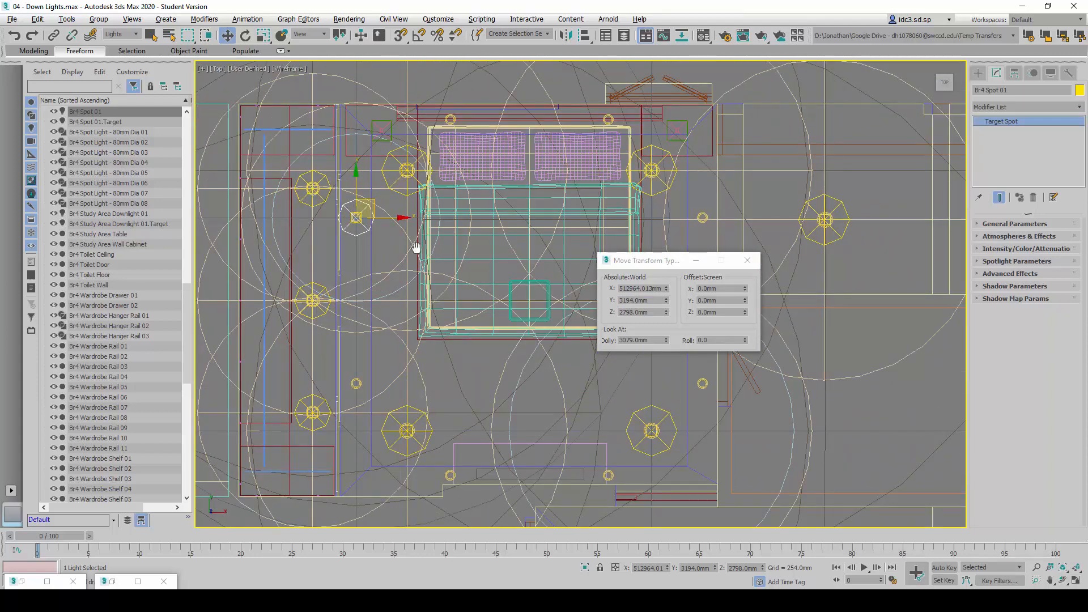
{"action": "middle_click_drag", "start_coordinate": [417, 244], "coordinate": [396, 240]}
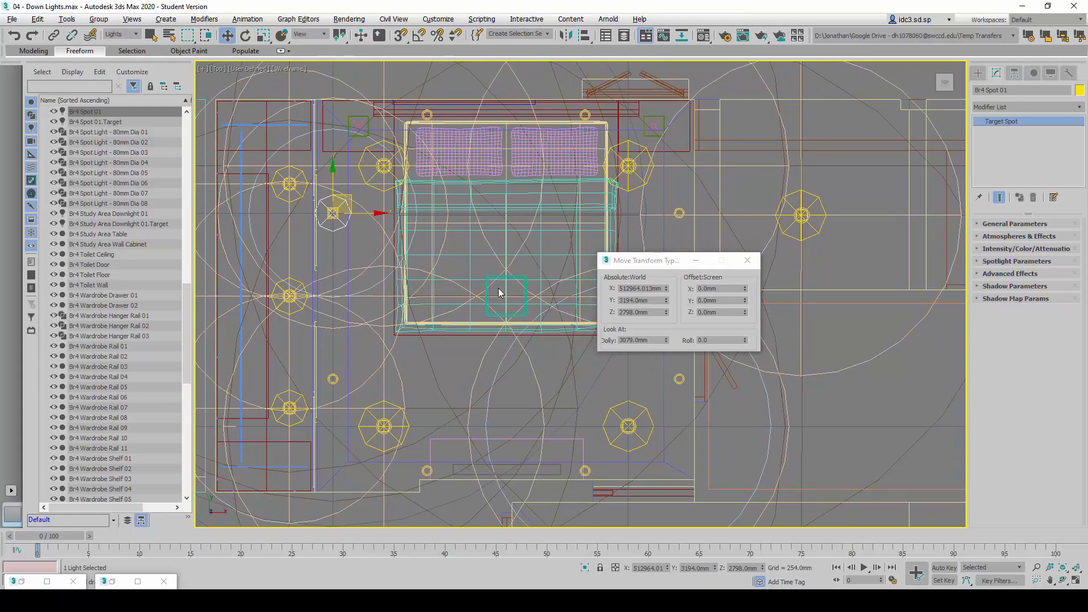
{"action": "left_click", "coordinate": [129, 122], "text": "ctrl"}
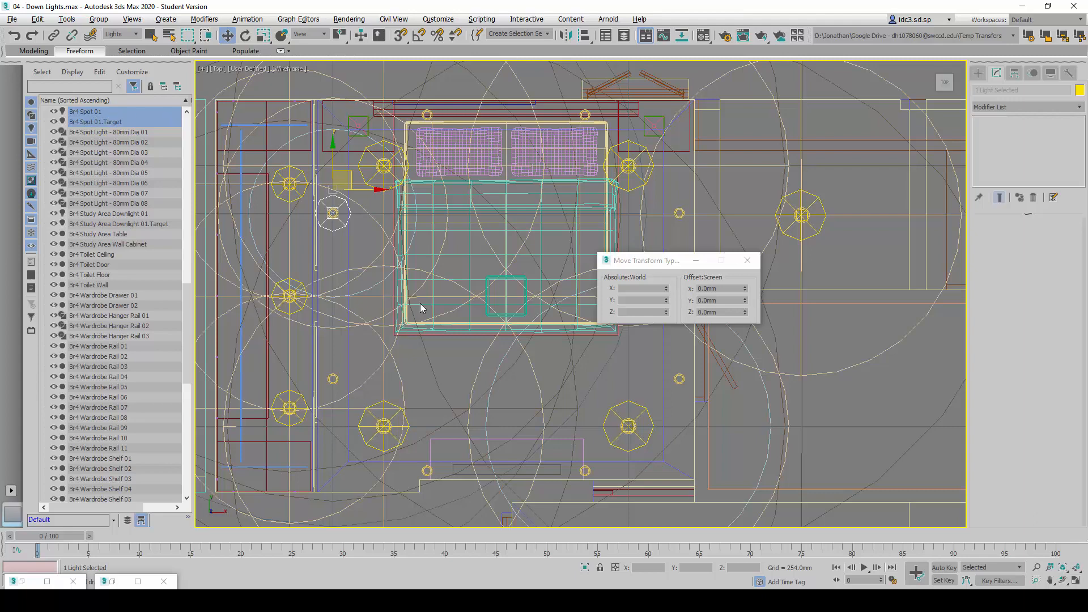
{"action": "middle_click_drag", "start_coordinate": [420, 304], "coordinate": [425, 286]}
{"action": "left_click", "coordinate": [334, 201]}
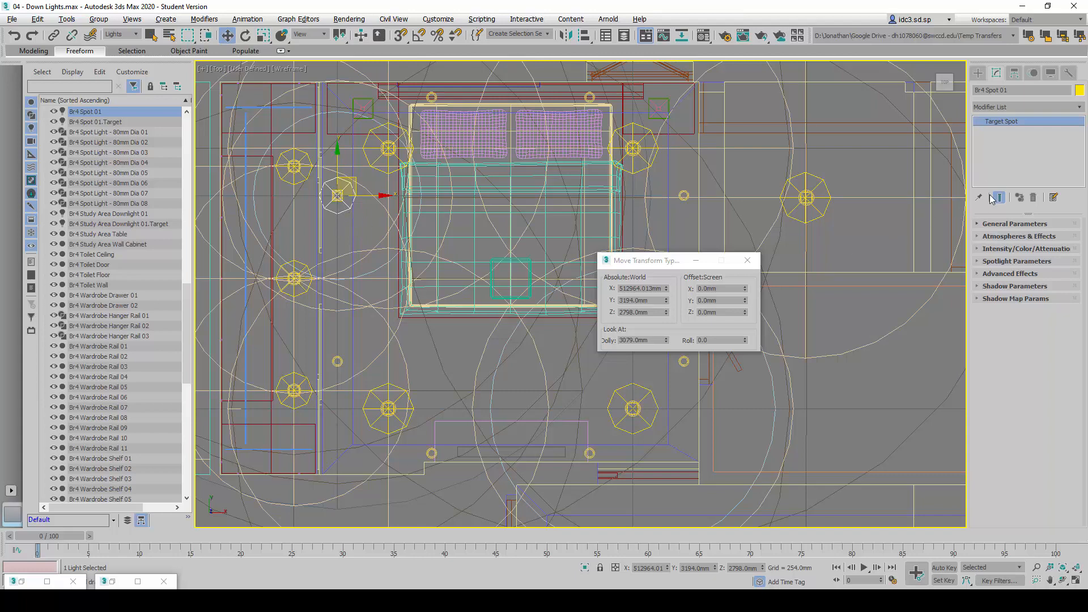
{"action": "left_click", "coordinate": [1013, 224]}
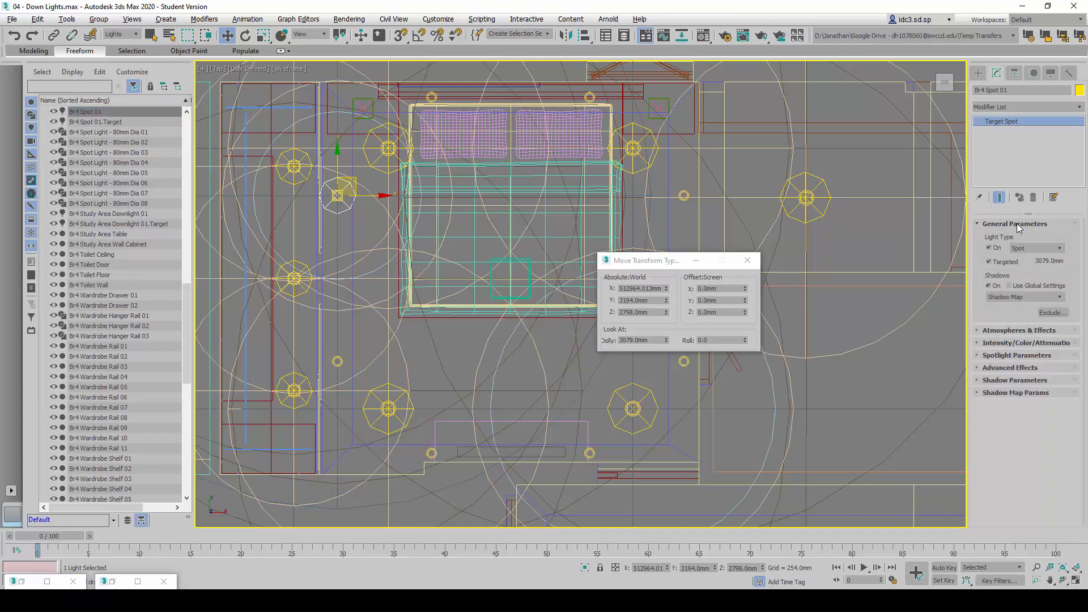
{"action": "key", "text": "alt+Tab"}
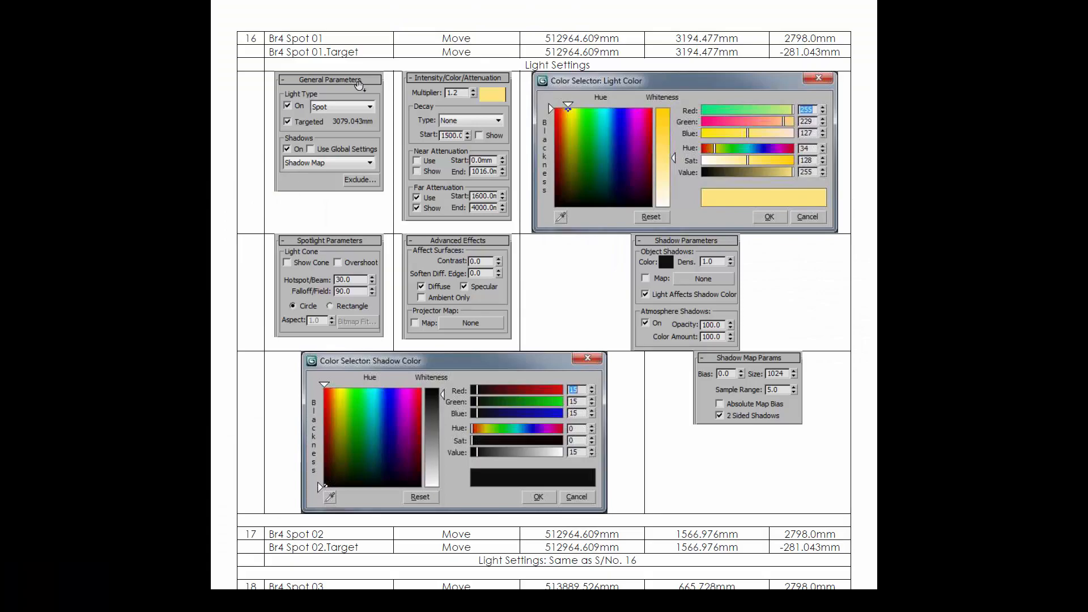
{"action": "key", "text": "alt+Tab"}
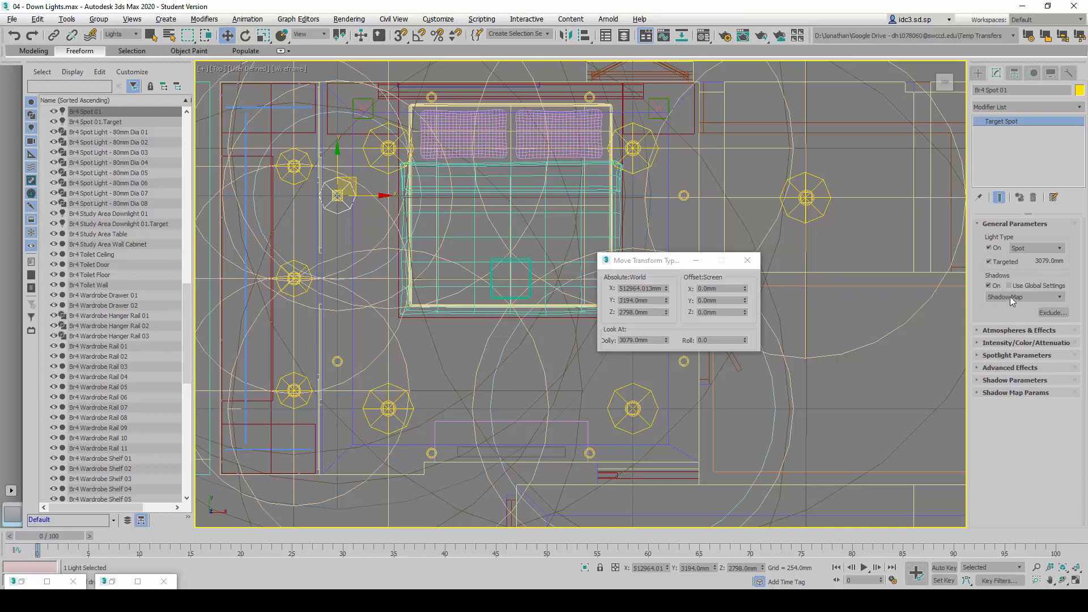
{"action": "left_click", "coordinate": [1012, 225]}
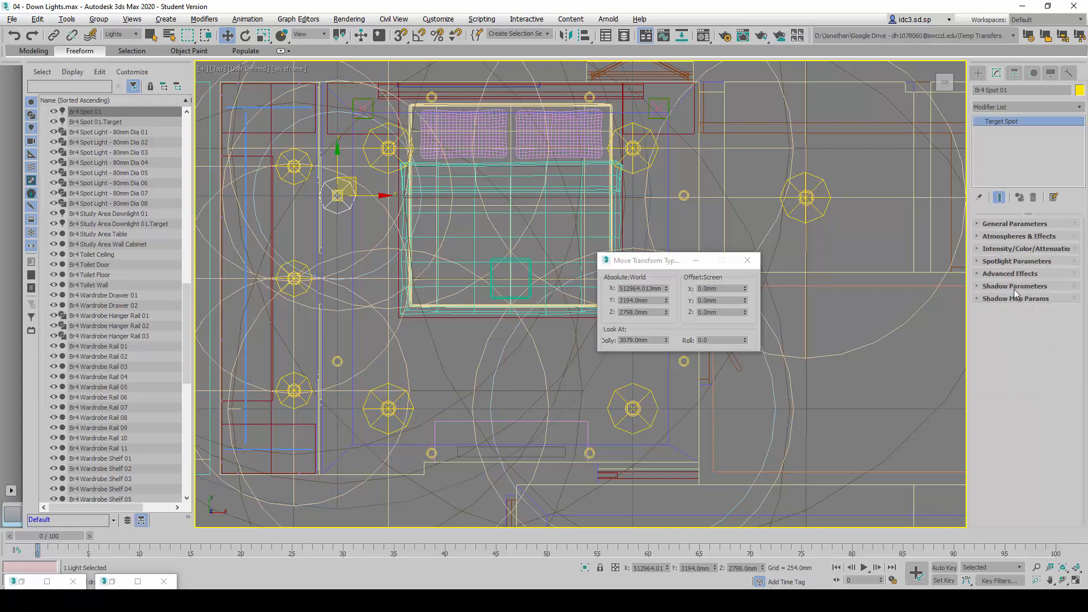
Set the intensity multiplier of Br4 Spot 01 to 1.2 and check its light colour values
{"action": "left_click", "coordinate": [1007, 249]}
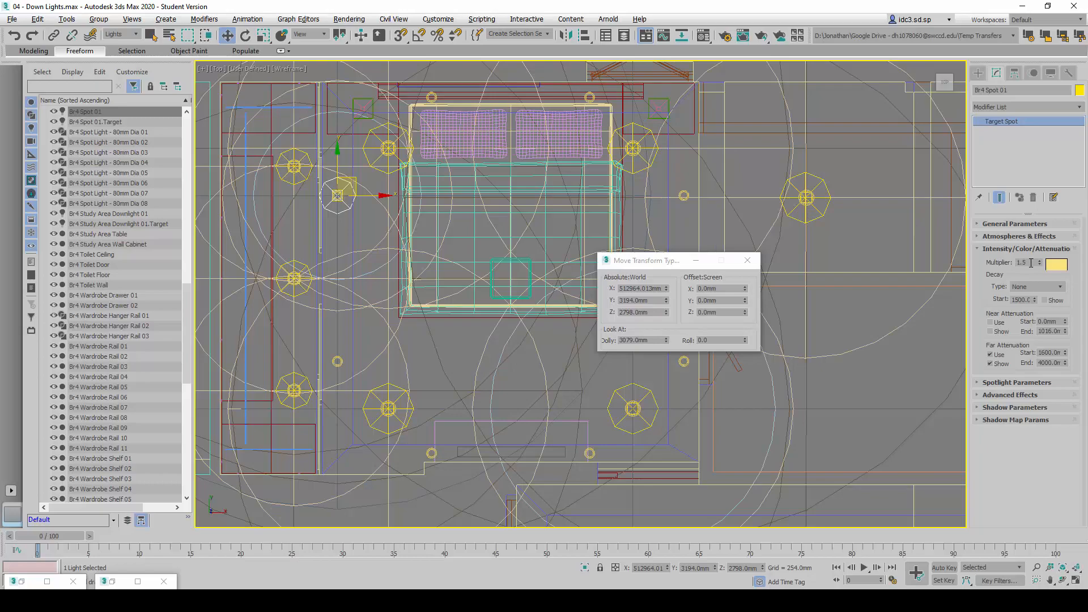
{"action": "double_click", "coordinate": [1025, 263]}
{"action": "type", "text": "1.2"}
{"action": "key", "text": "Return"}
{"action": "left_click", "coordinate": [1057, 265]}
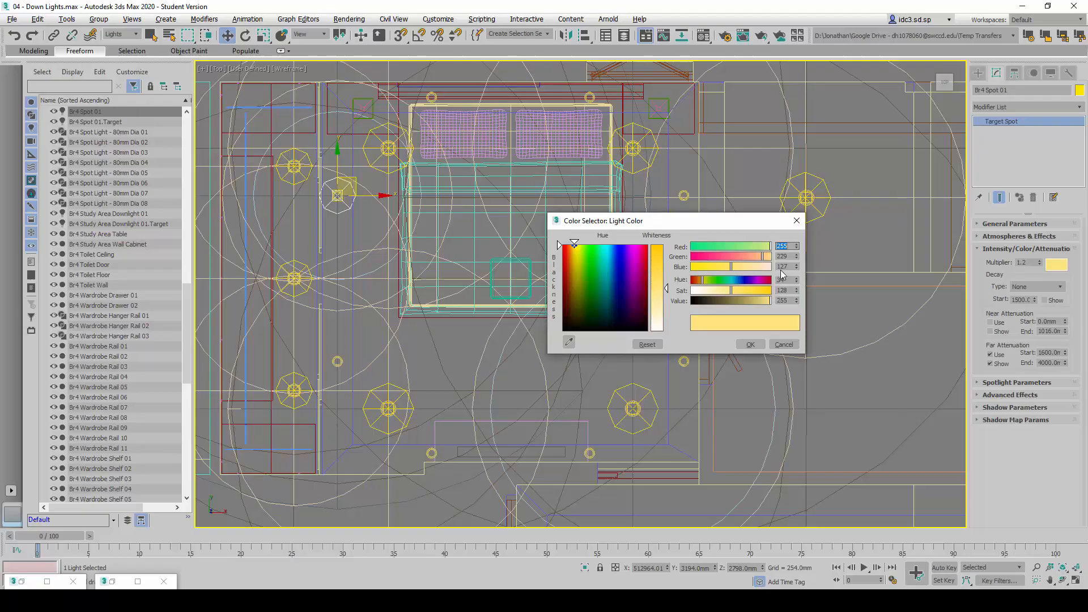
{"action": "left_click", "coordinate": [760, 345]}
Compare the attenuation, hotspot and falloff values of Br4 Spot 01 with the reference table
{"action": "key", "text": "alt+Tab"}
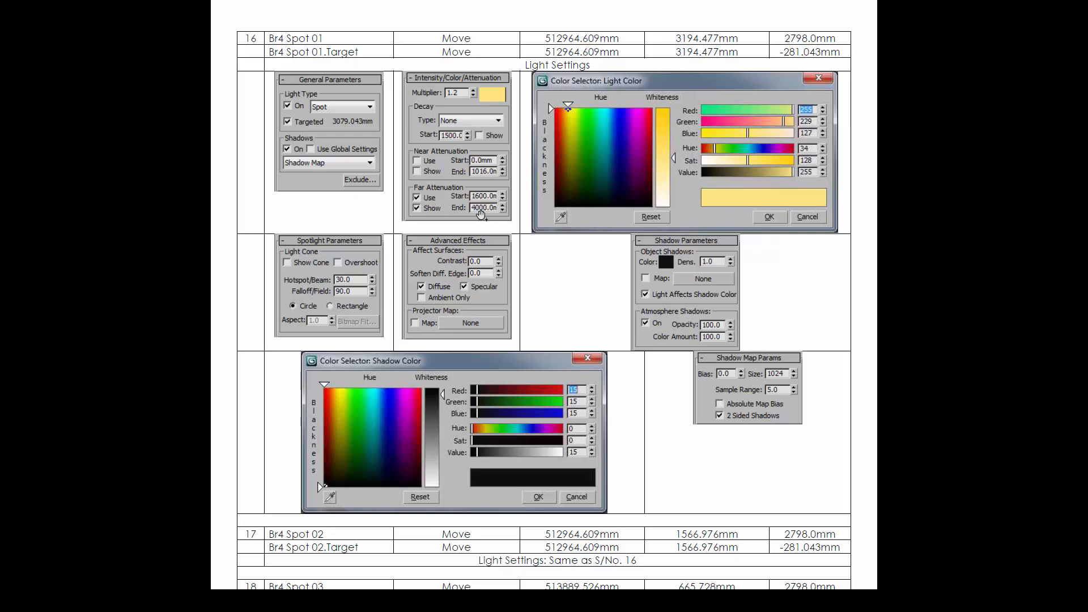
{"action": "key", "text": "alt+Tab"}
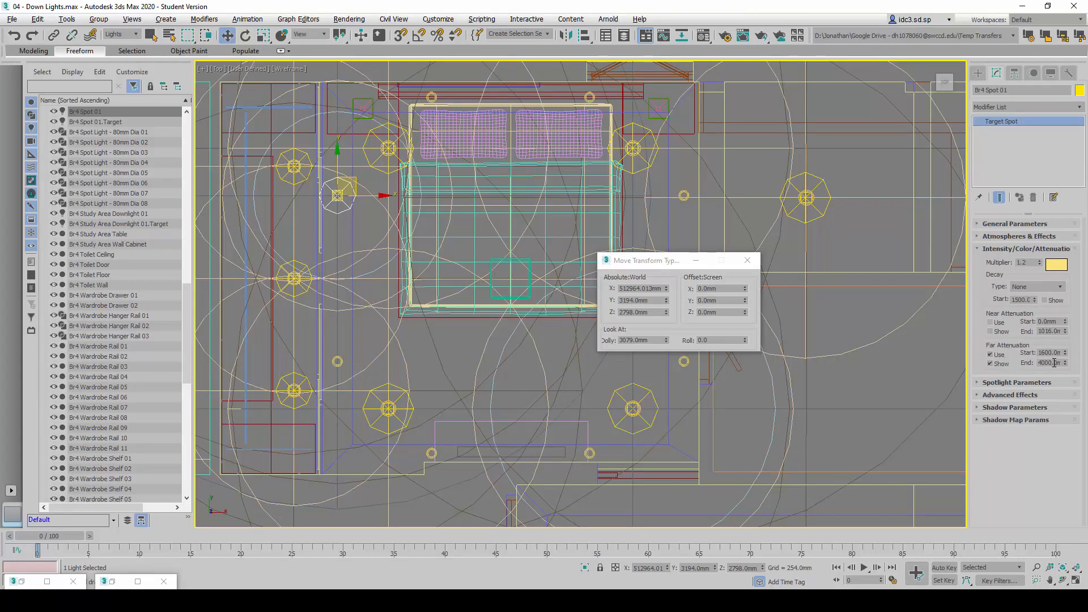
{"action": "key", "text": "alt+Tab"}
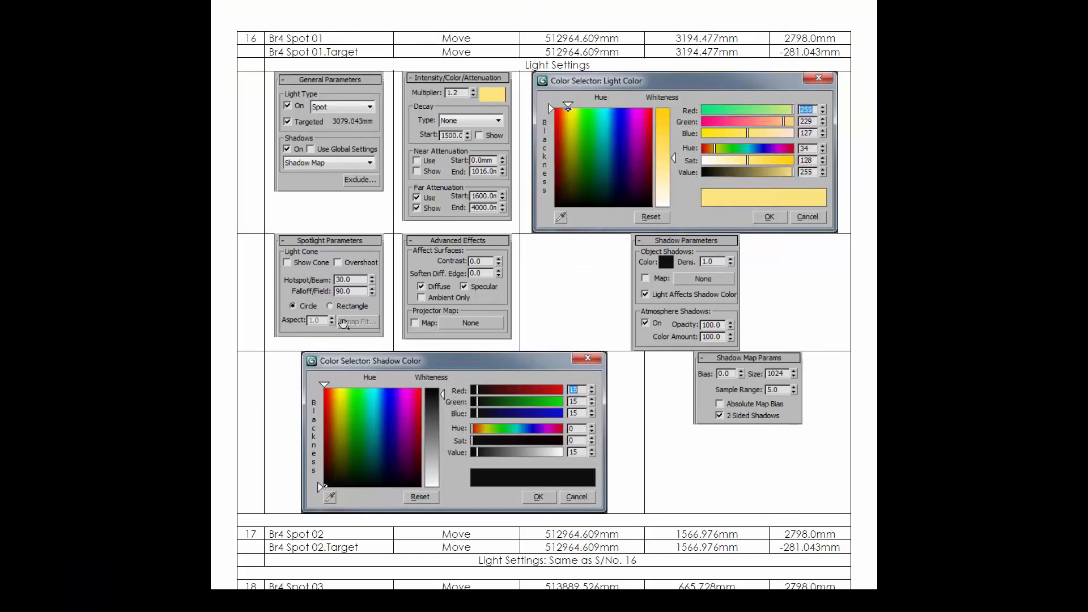
{"action": "key", "text": "alt+Tab"}
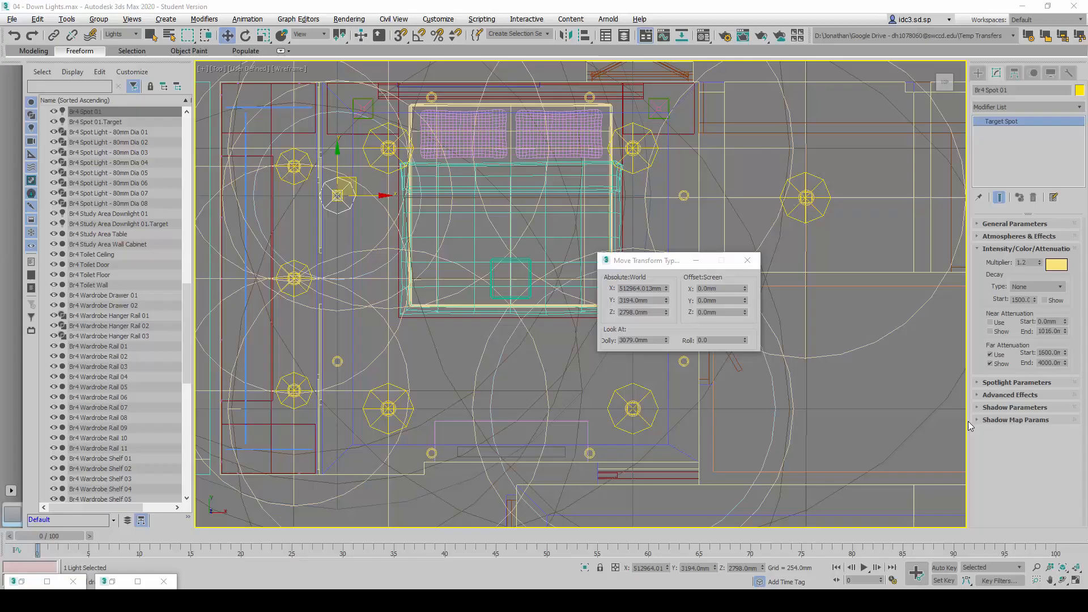
{"action": "left_click", "coordinate": [997, 249]}
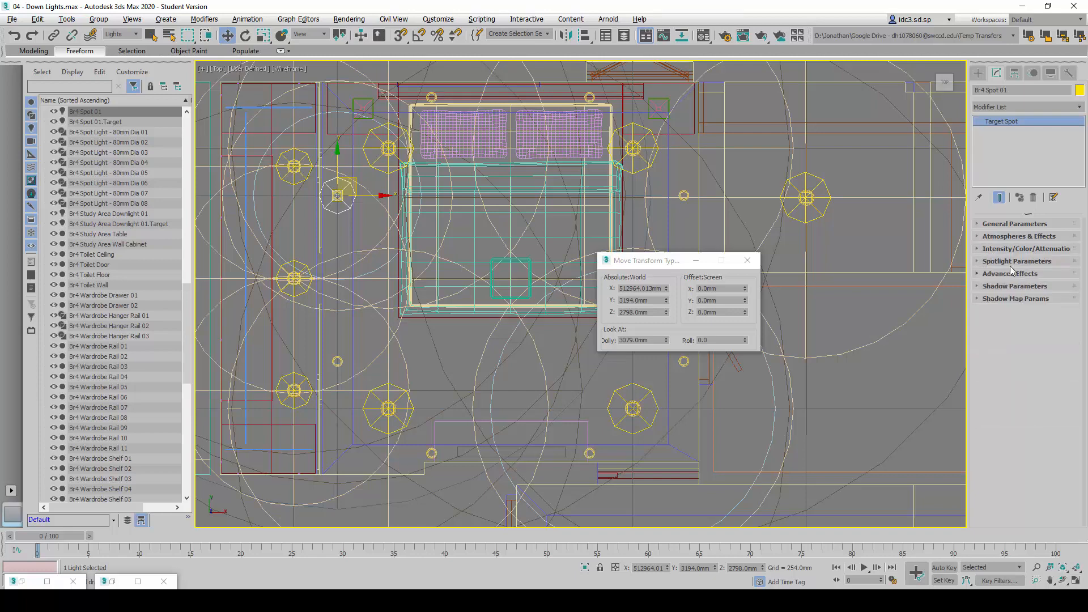
{"action": "left_click", "coordinate": [1014, 261]}
{"action": "left_click", "coordinate": [1051, 295]}
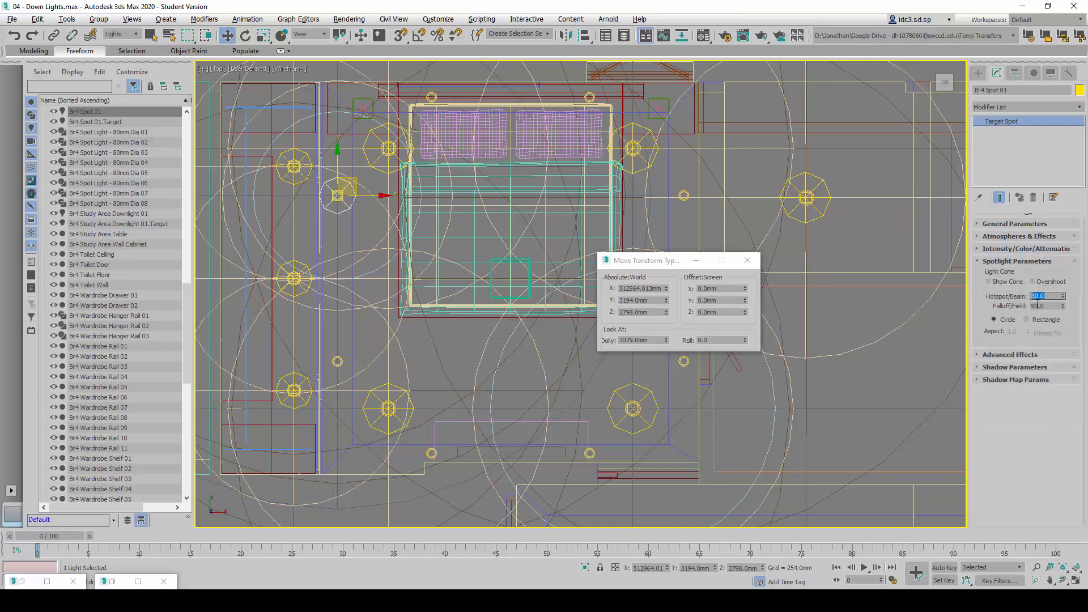
{"action": "left_click", "coordinate": [1050, 306]}
Check the advanced effects in the reference table and compare the shadow parameters of Br4 Spot 01 with it
{"action": "key", "text": "alt+Tab"}
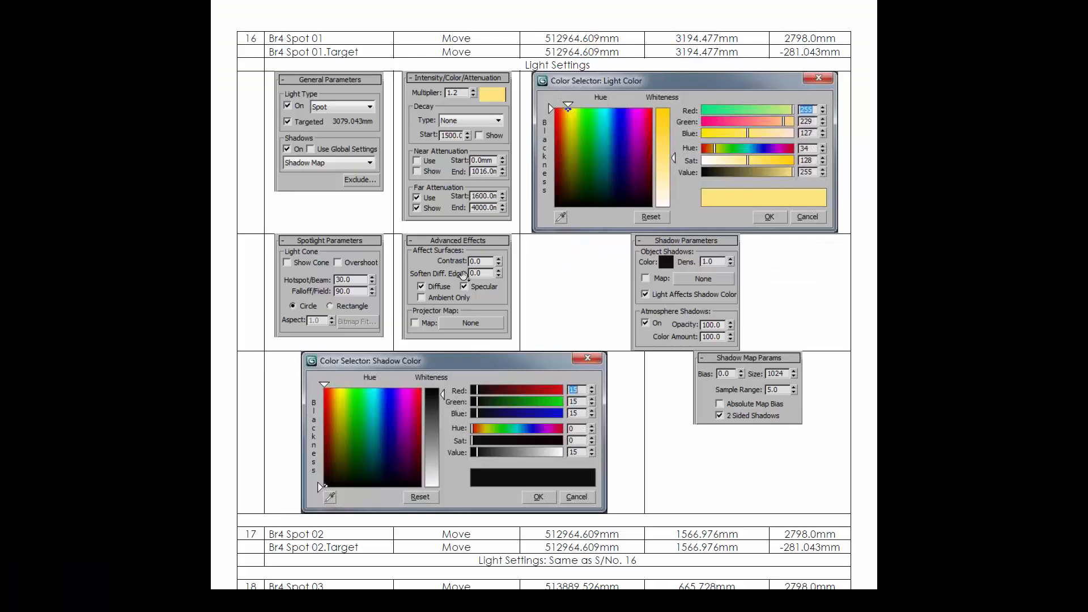
{"action": "key", "text": "alt+Tab"}
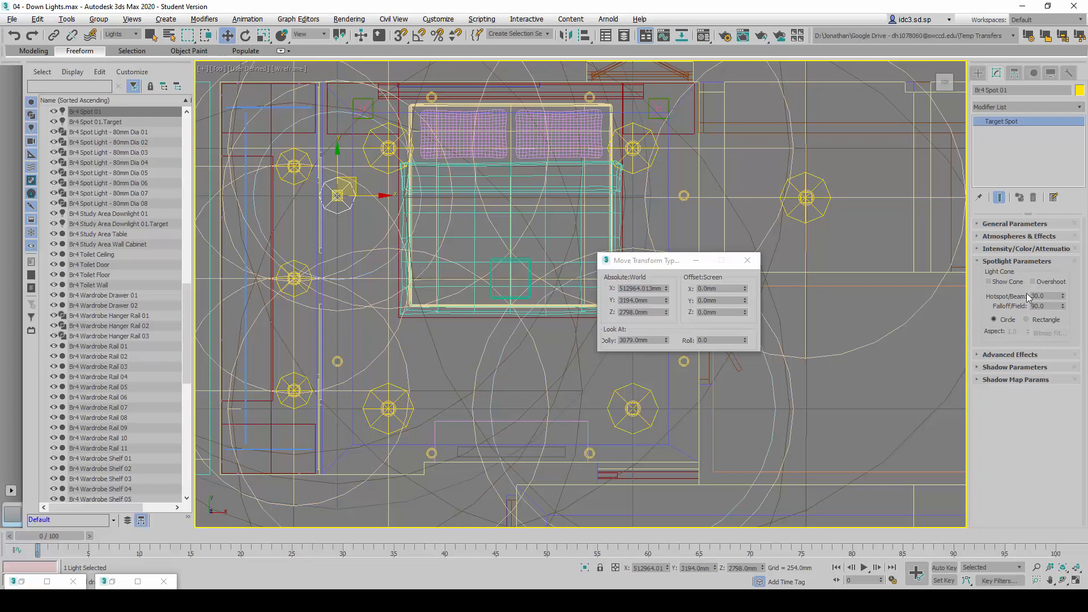
{"action": "left_click", "coordinate": [1020, 262]}
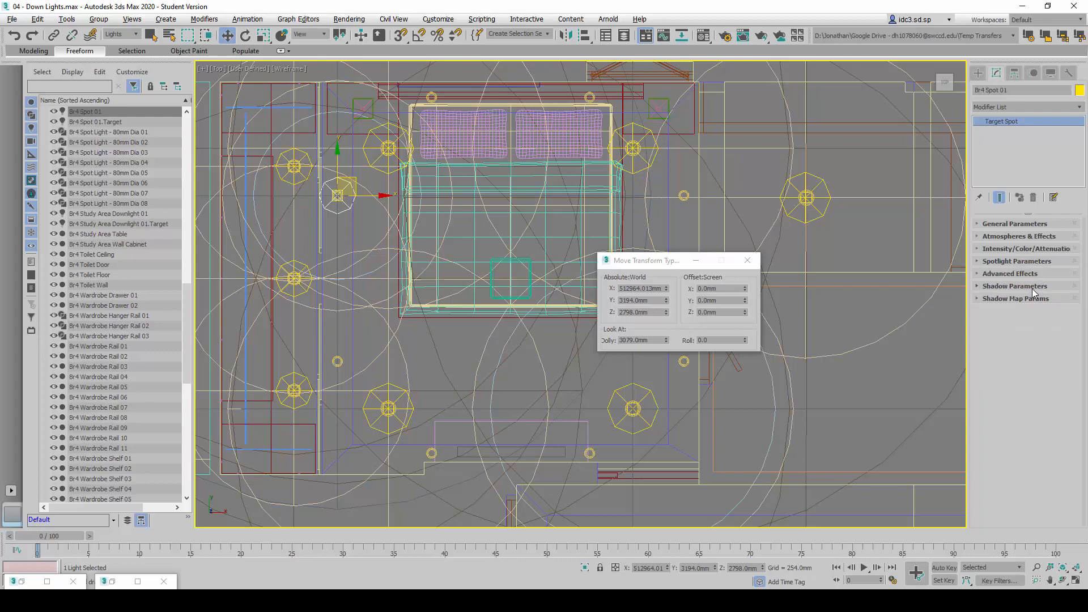
{"action": "left_click", "coordinate": [1032, 287]}
{"action": "key", "text": "alt+Tab"}
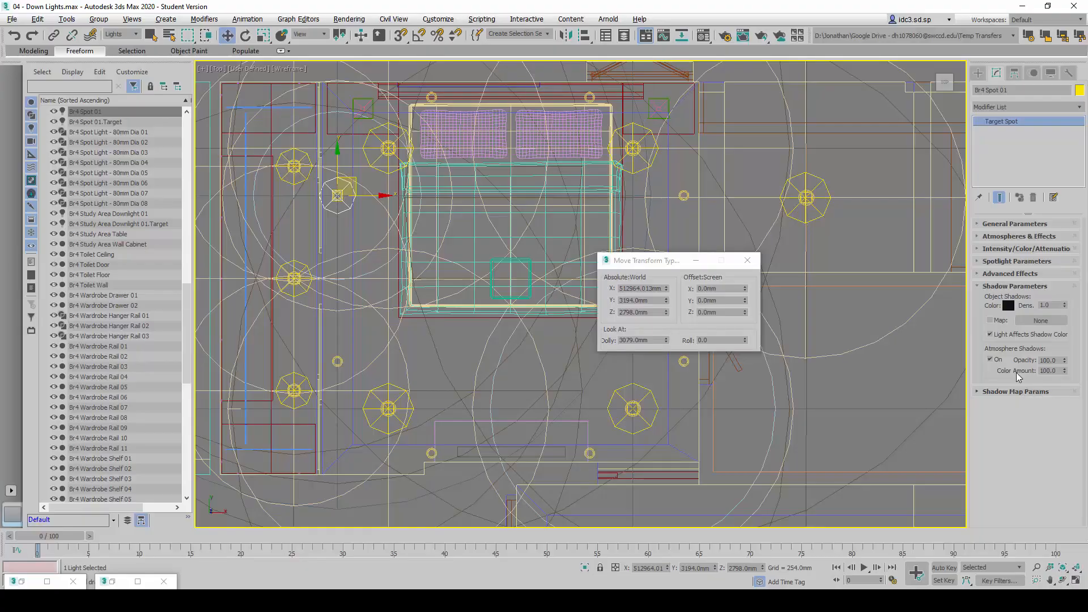
Set the shadow map sample range of Br4 Spot 01 to 5.0, checking it against the reference table
{"action": "left_click", "coordinate": [1015, 286]}
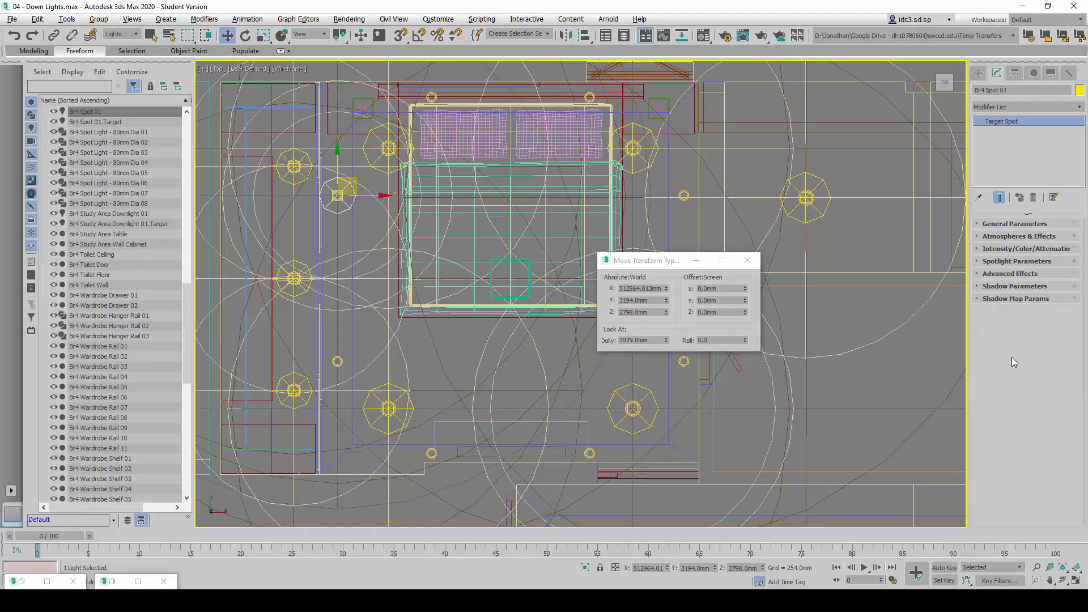
{"action": "left_click", "coordinate": [984, 299]}
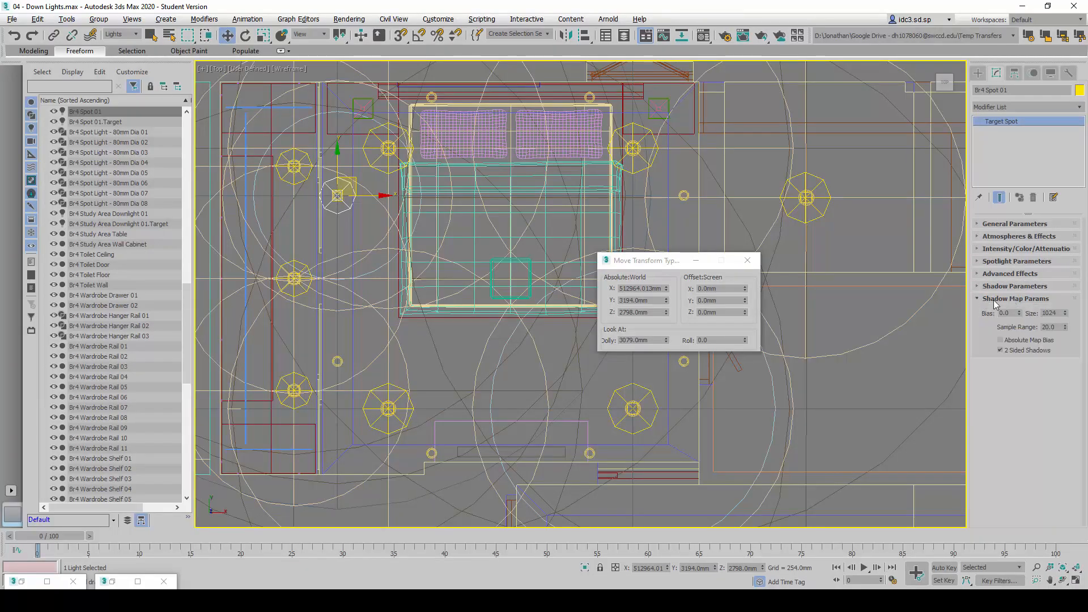
{"action": "double_click", "coordinate": [1055, 314]}
{"action": "double_click", "coordinate": [1054, 329]}
{"action": "type", "text": "5"}
{"action": "key", "text": "alt+Tab"}
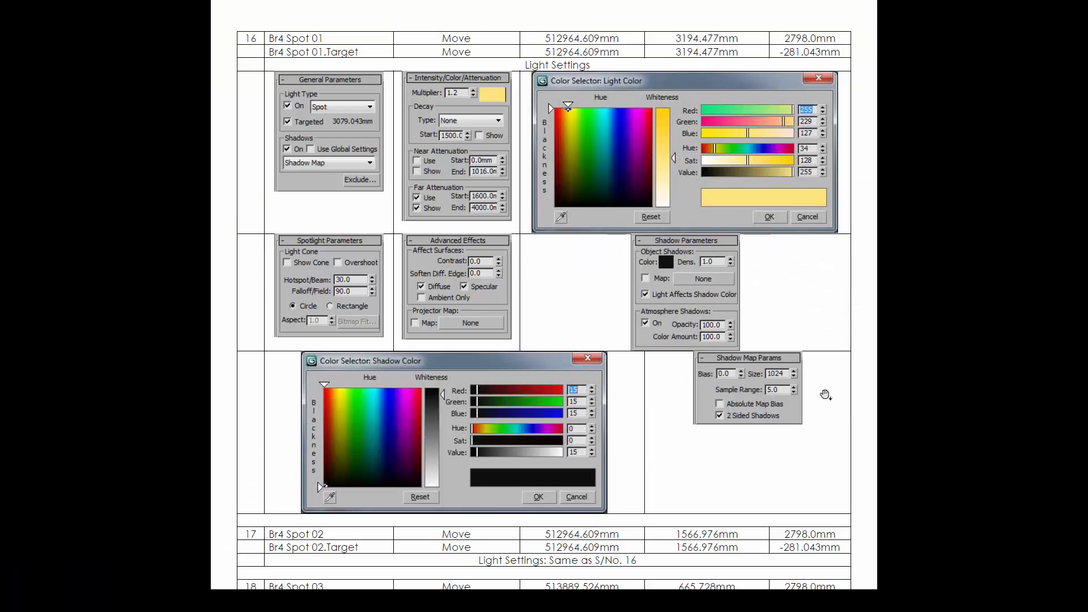
{"action": "key", "text": "alt+Tab"}
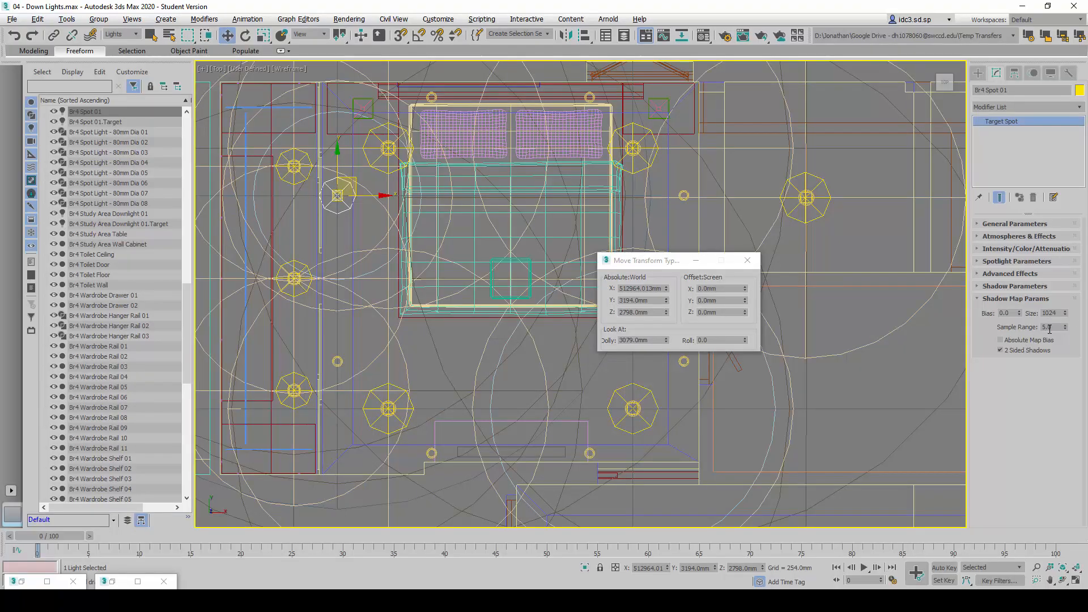
{"action": "left_click_drag", "start_coordinate": [1051, 329], "coordinate": [1035, 330]}
{"action": "left_click", "coordinate": [747, 260]}
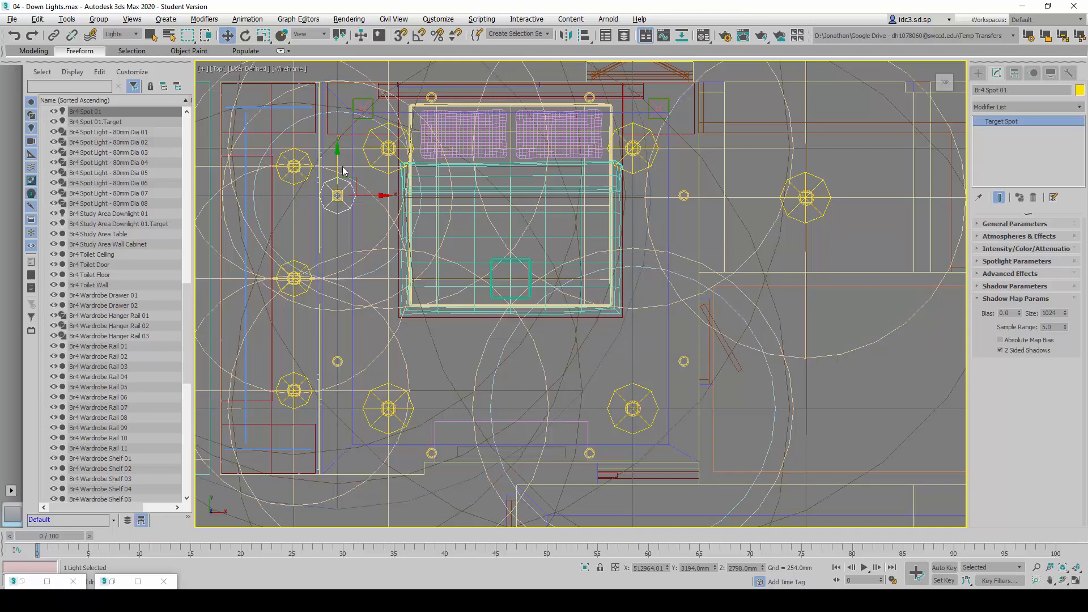
Clone Br4 Spot 01 together with its target as an instance
{"action": "left_click", "coordinate": [110, 122], "text": "ctrl"}
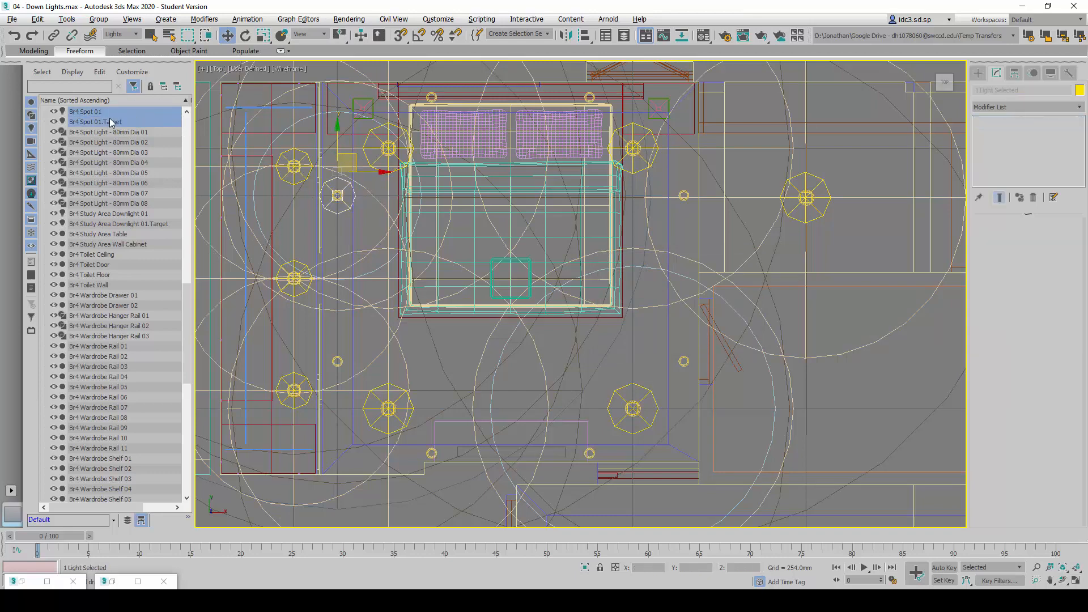
{"action": "scroll", "coordinate": [408, 286], "scroll_direction": "down", "scroll_amount": 4}
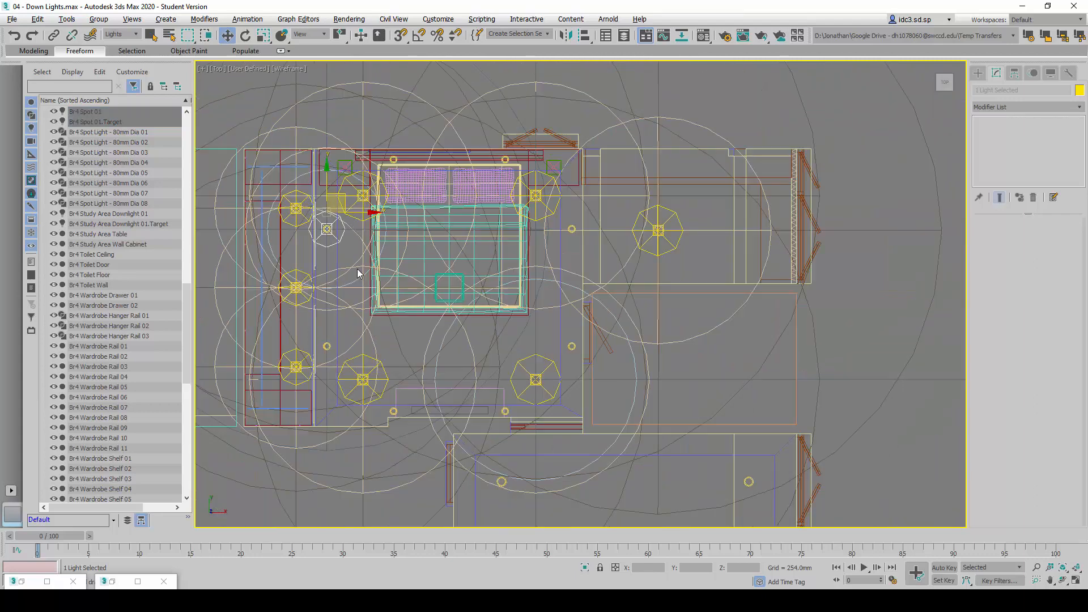
{"action": "middle_click_drag", "start_coordinate": [365, 303], "coordinate": [402, 314]}
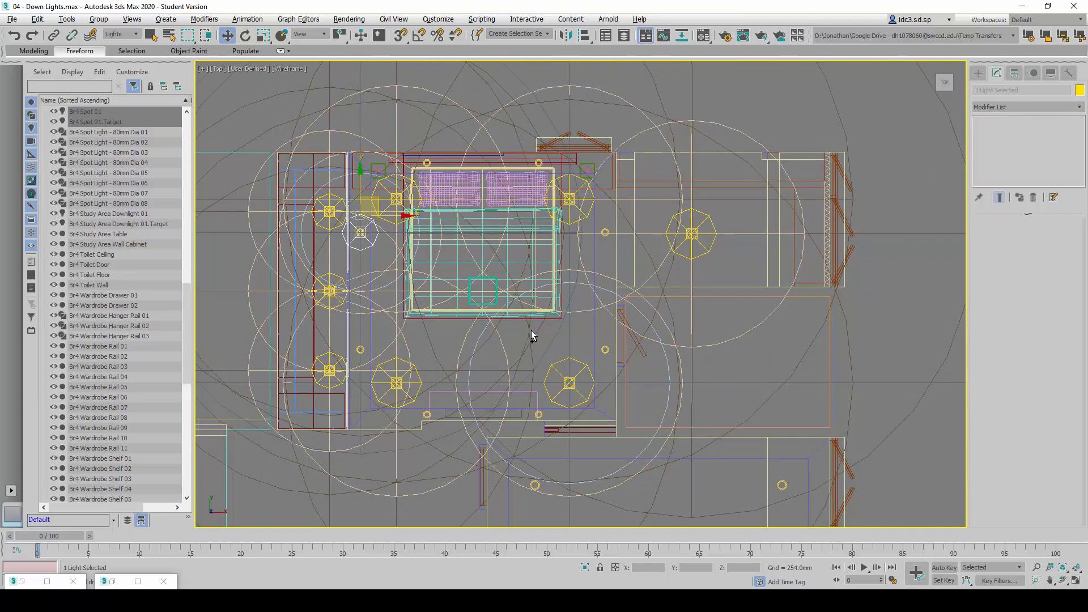
{"action": "key", "text": "ctrl+v"}
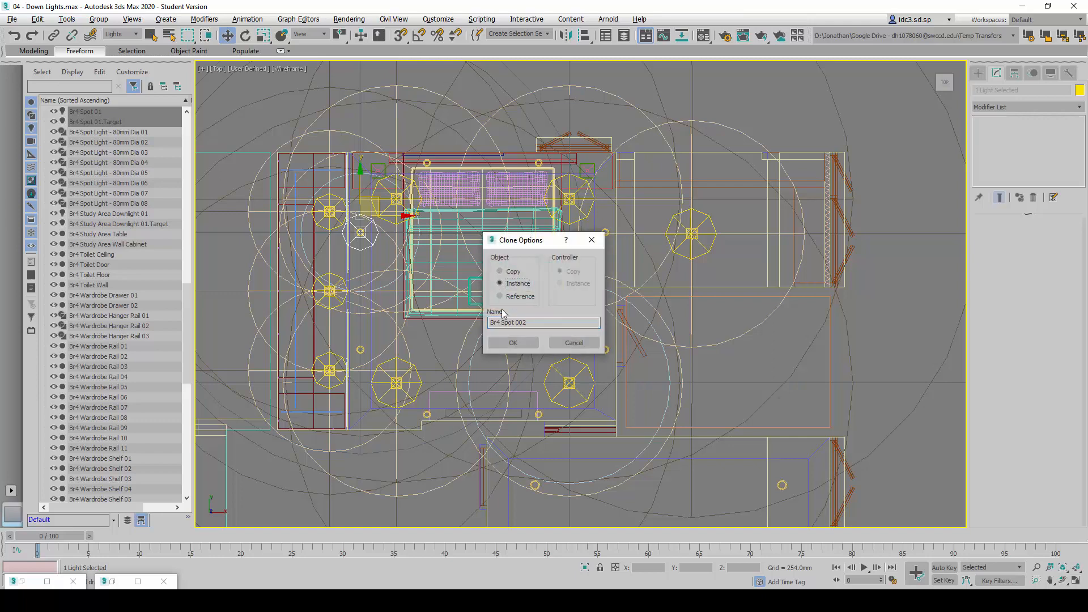
{"action": "left_click", "coordinate": [499, 284]}
{"action": "left_click", "coordinate": [498, 347]}
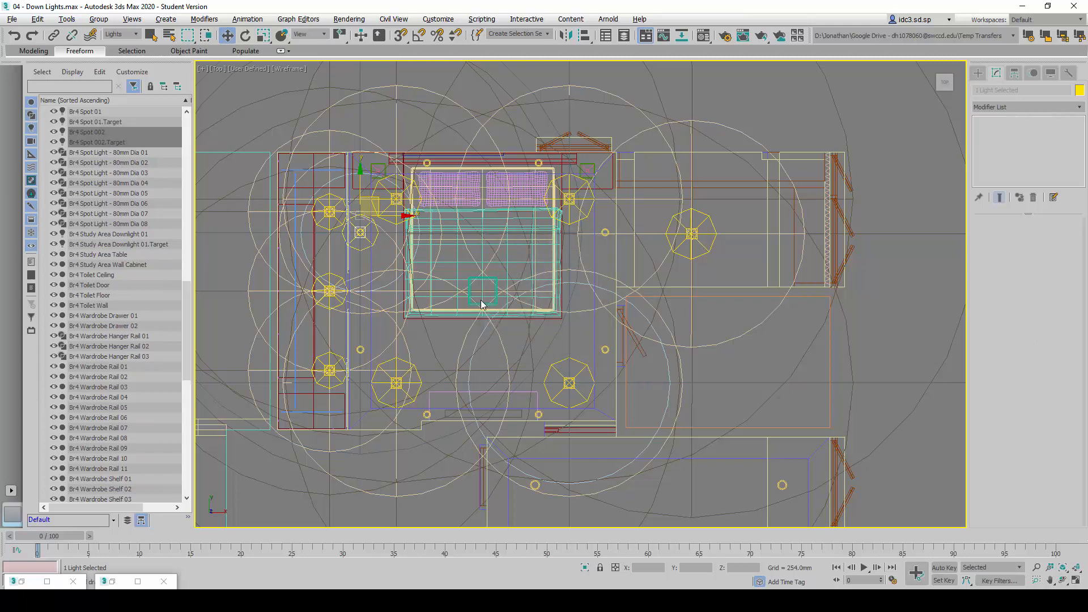
Look up the Br4 Spot 02 position in the reference table and move the cloned spot and target towards the lower fixture beside the wardrobe
{"action": "key", "text": "alt+Tab"}
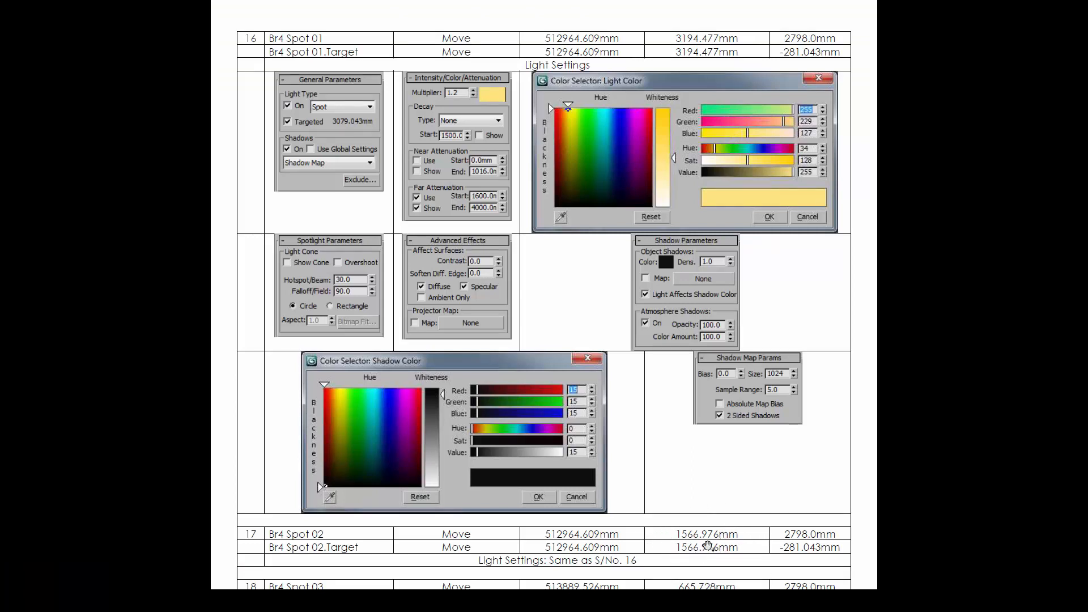
{"action": "left_click_drag", "start_coordinate": [690, 508], "coordinate": [673, 193]}
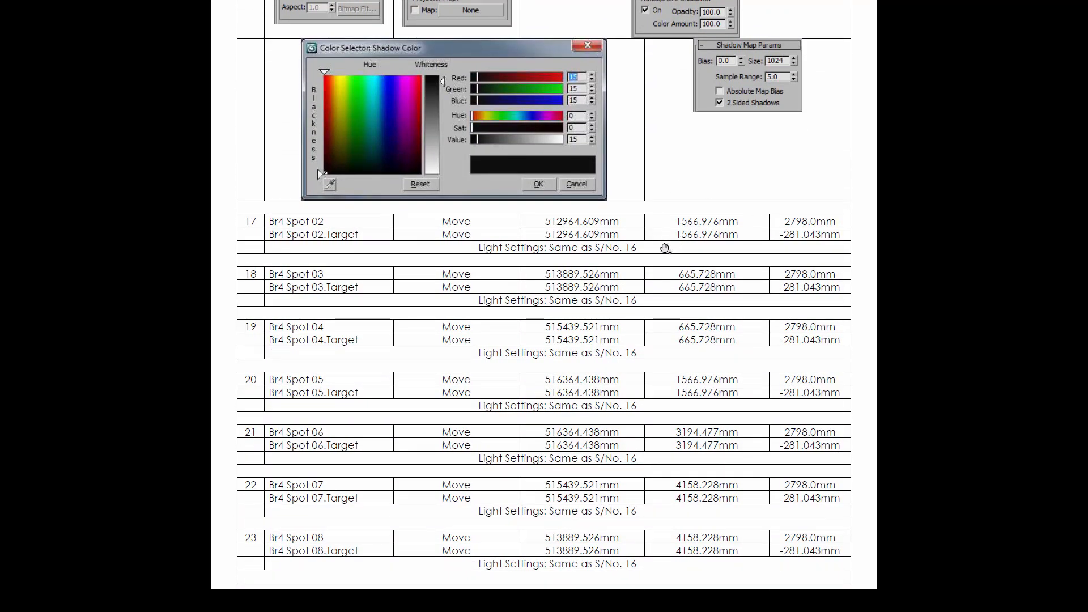
{"action": "key", "text": "alt+Tab"}
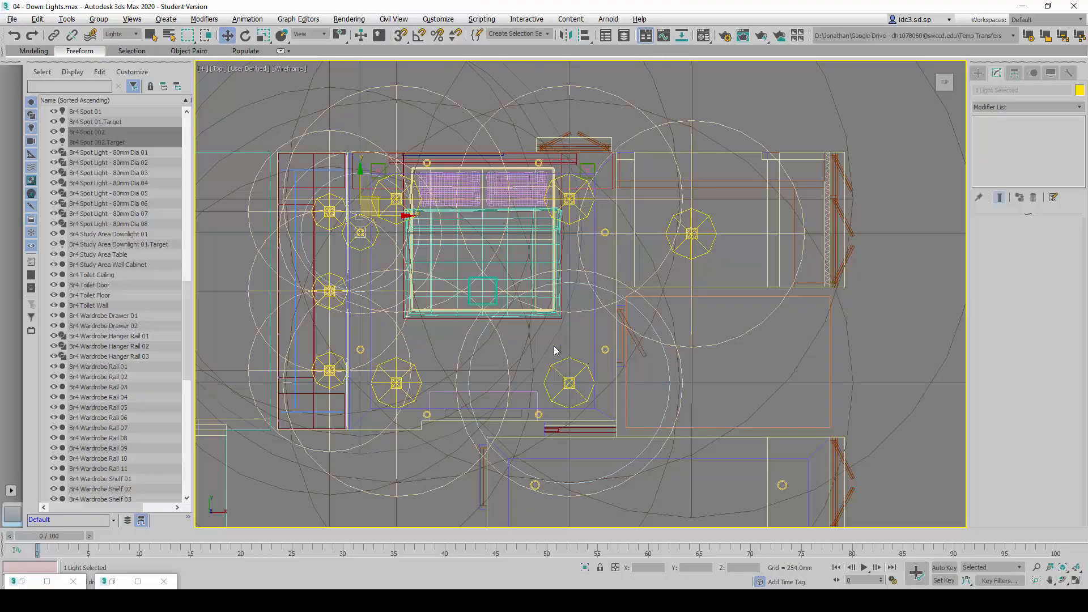
{"action": "left_click_drag", "start_coordinate": [370, 216], "coordinate": [373, 288]}
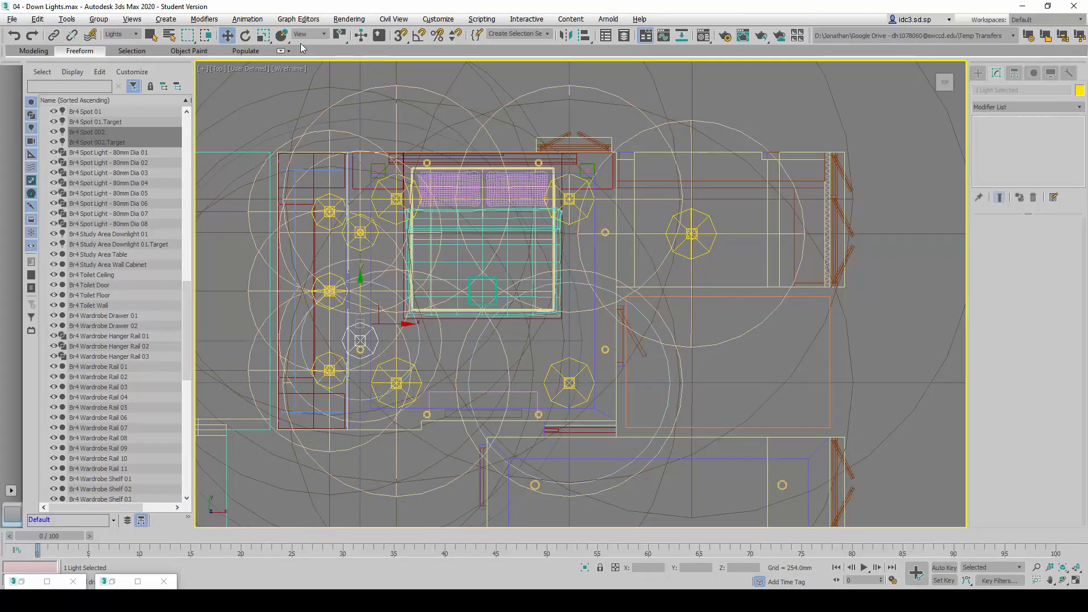
Set the absolute Y position of Br4 Spot 002 to 1566 mm, following the Br4 Spot 02 row of the reference table
{"action": "right_click", "coordinate": [228, 37]}
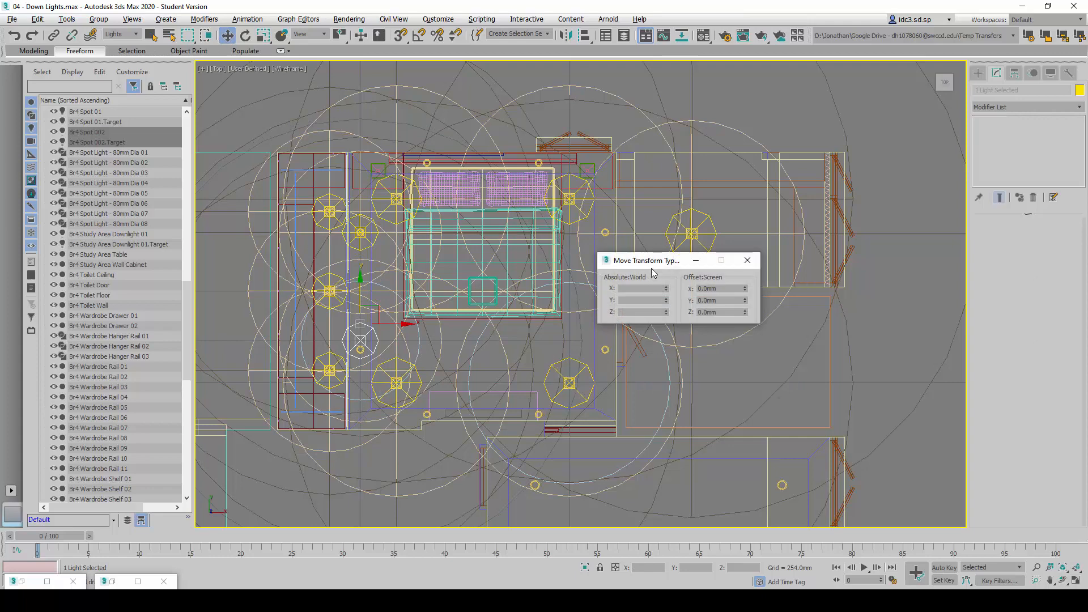
{"action": "left_click_drag", "start_coordinate": [651, 269], "coordinate": [587, 283]}
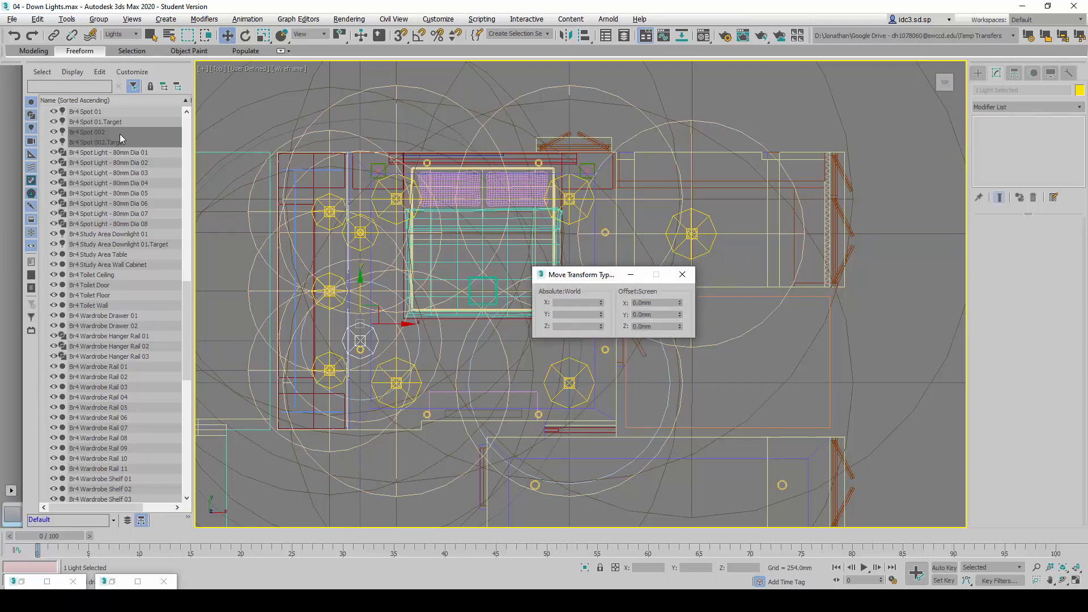
{"action": "left_click", "coordinate": [108, 132]}
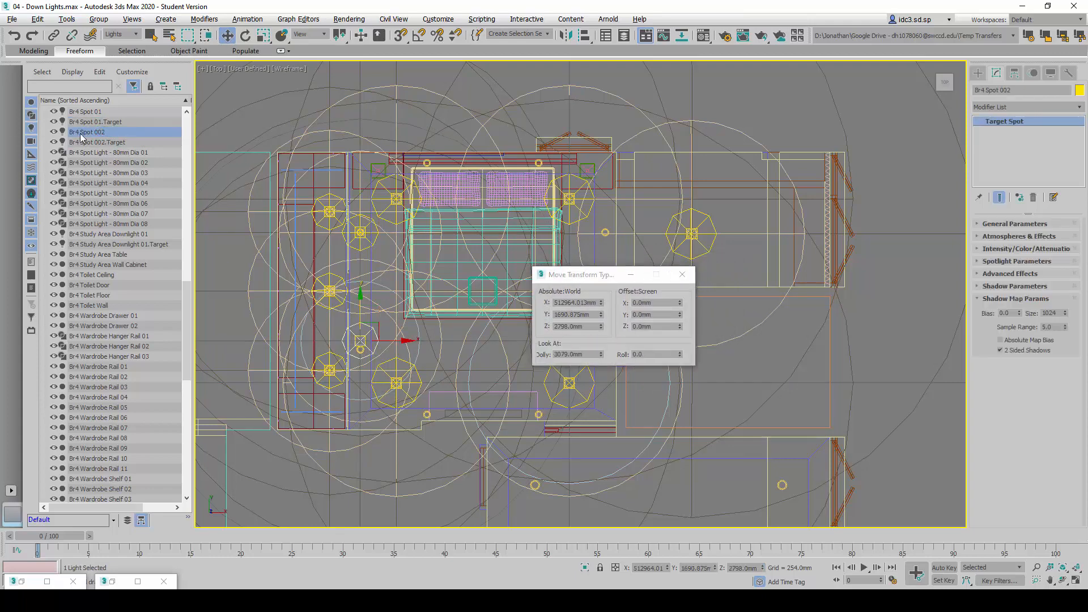
{"action": "double_click", "coordinate": [571, 315]}
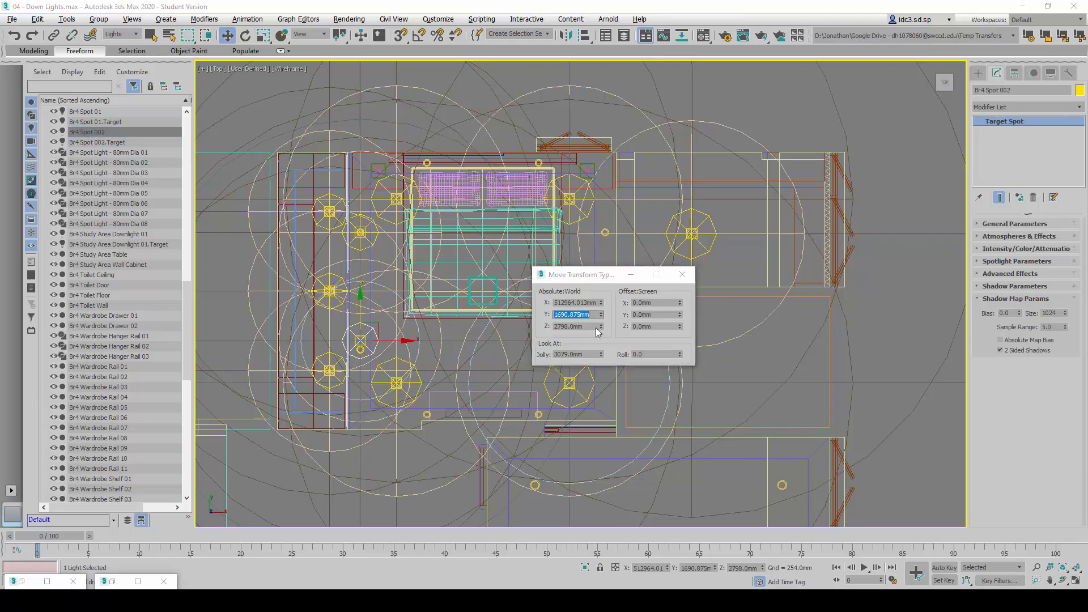
{"action": "key", "text": "alt+Tab"}
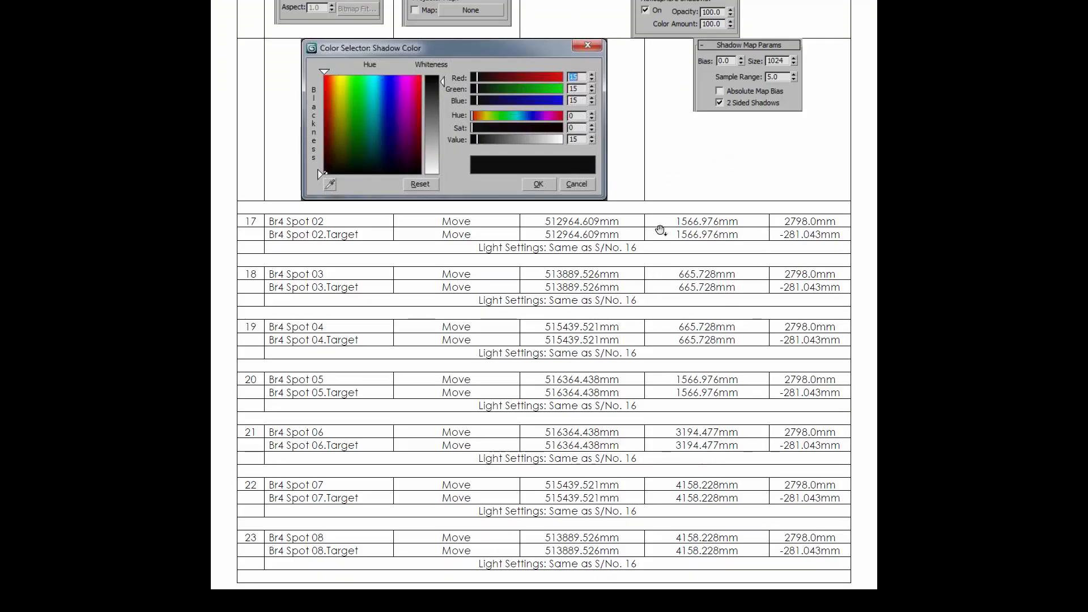
{"action": "key", "text": "alt+Tab"}
{"action": "double_click", "coordinate": [585, 316]}
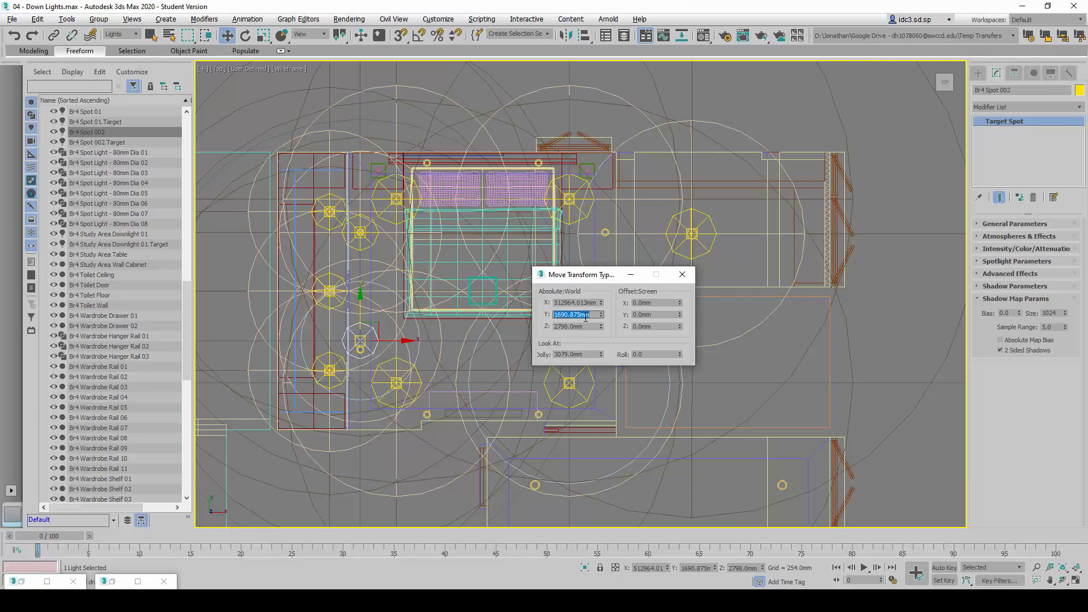
{"action": "type", "text": "1566"}
{"action": "key", "text": "Return"}
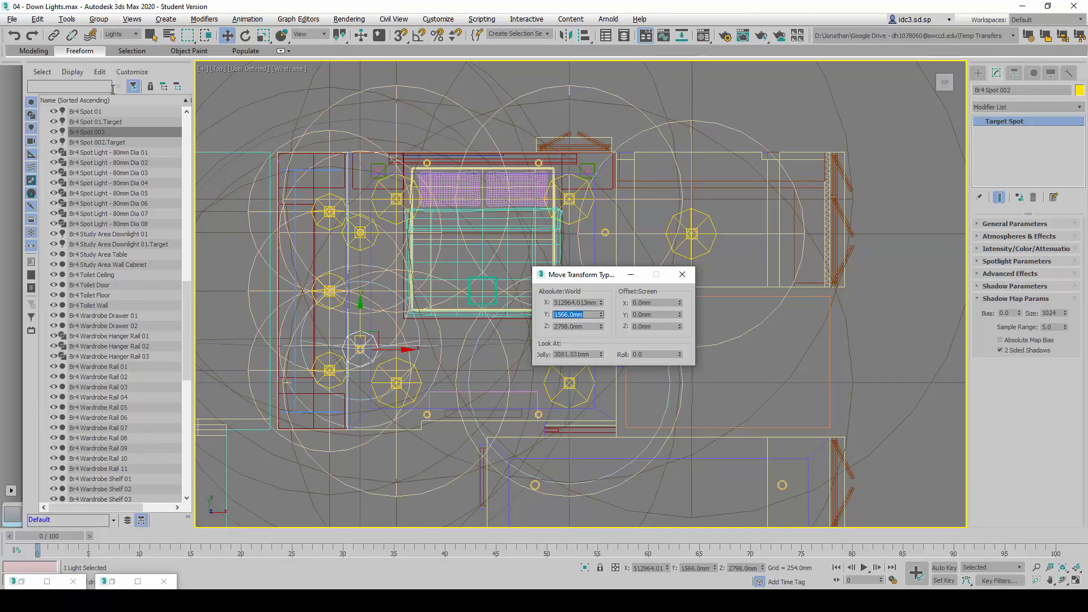
Set the absolute Y position of Br4 Spot 002.Target to 1566 mm
{"action": "left_click", "coordinate": [111, 141]}
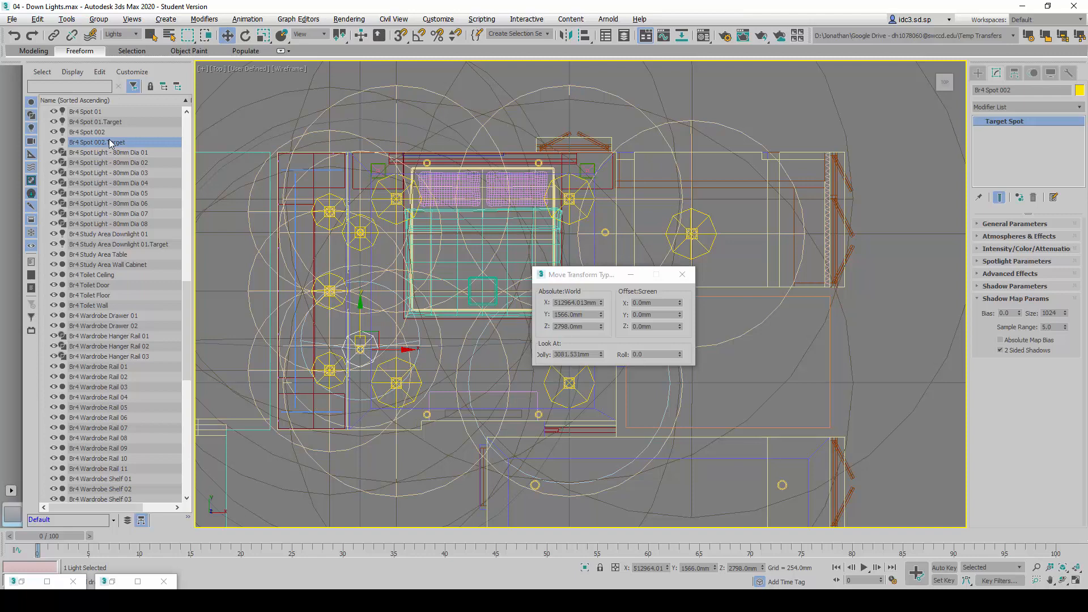
{"action": "double_click", "coordinate": [583, 315]}
{"action": "type", "text": "15"}
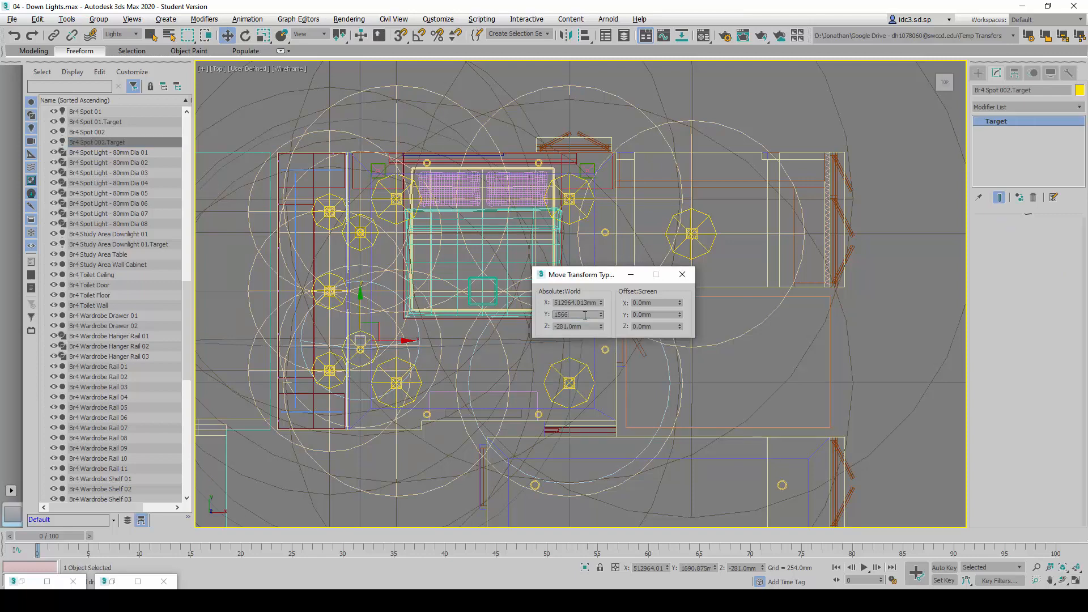
{"action": "type", "text": "66"}
{"action": "key", "text": "Return"}
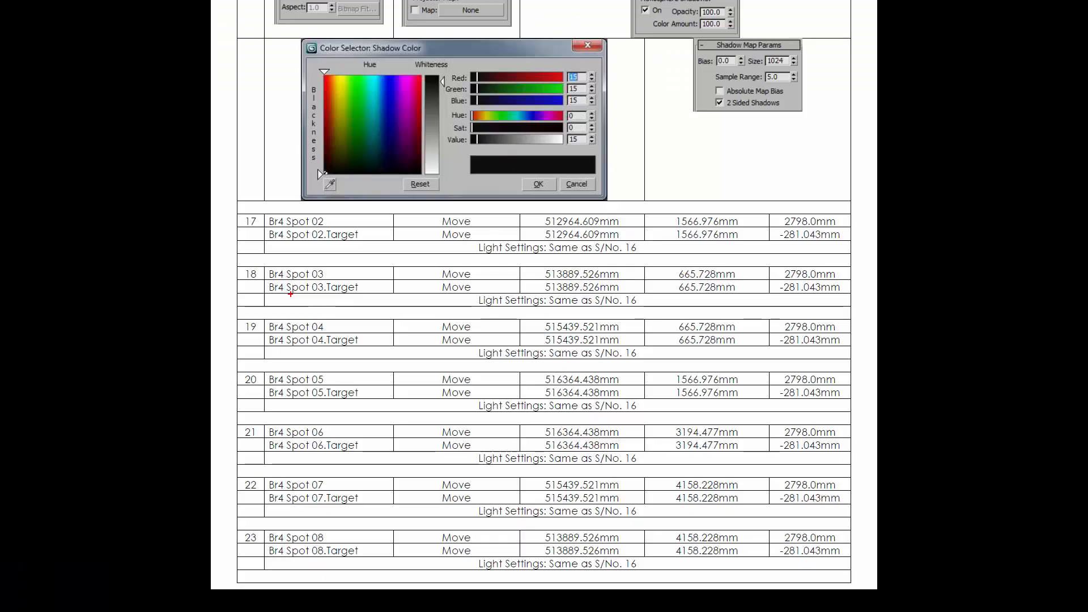
Clone Br4 Spot 002 and its target as an instance named Br4 Spot 03 and move the pair near the spotlight fixture below the bed
{"action": "mouse_move", "coordinate": [227, 257]}
{"action": "left_mouse_down"}
{"action": "mouse_move", "coordinate": [792, 515]}
{"action": "mouse_move", "coordinate": [858, 589]}
{"action": "left_mouse_up"}
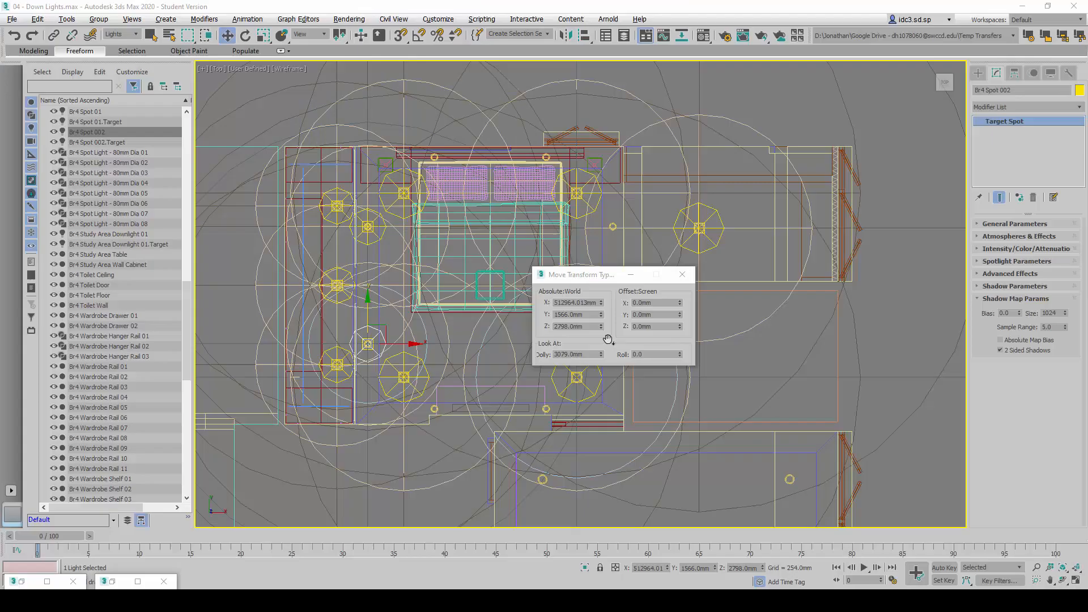
{"action": "left_click", "coordinate": [93, 134]}
{"action": "left_click", "coordinate": [98, 143], "text": "ctrl"}
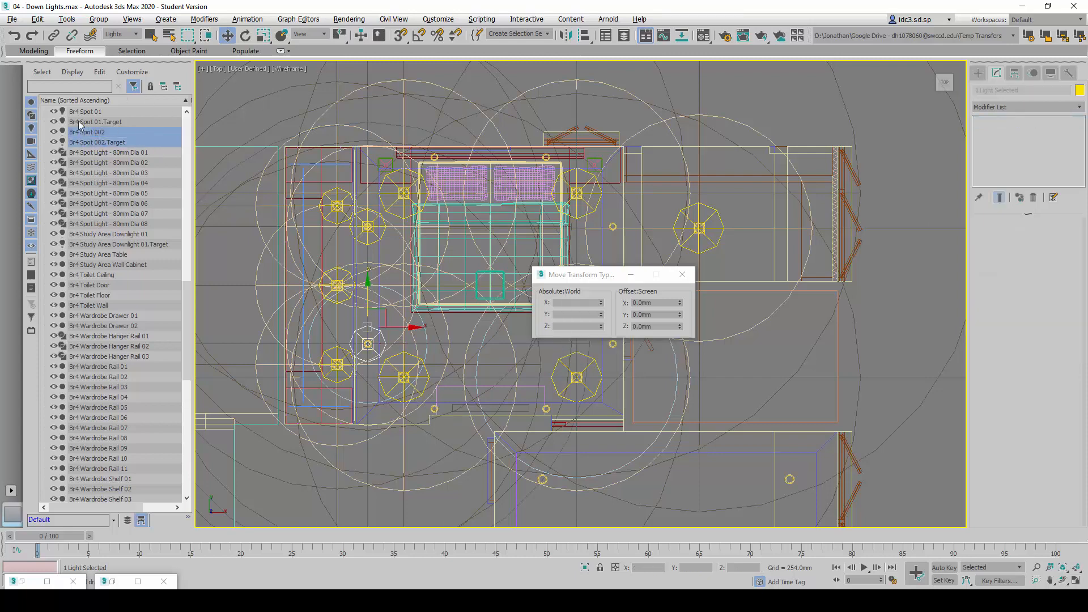
{"action": "left_click", "coordinate": [682, 275]}
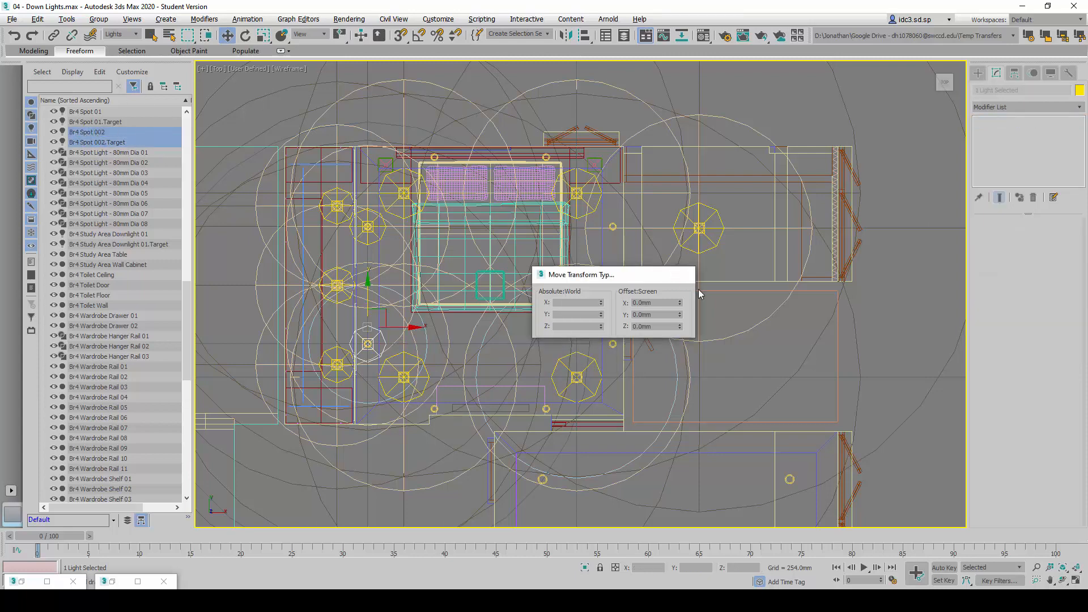
{"action": "key", "text": "ctrl+v"}
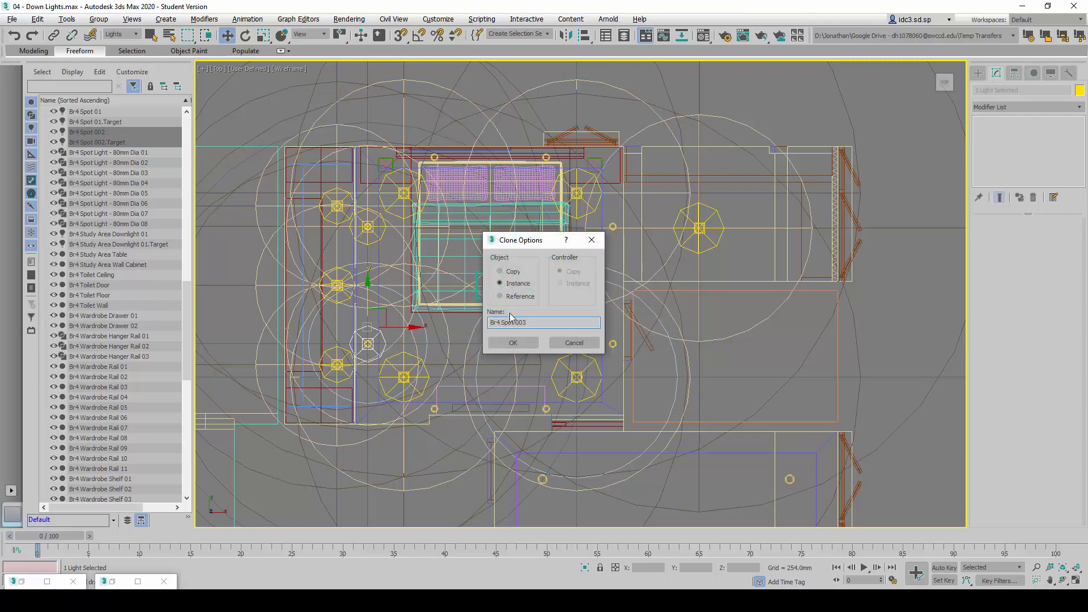
{"action": "left_click", "coordinate": [537, 342]}
{"action": "mouse_move", "coordinate": [386, 309]}
{"action": "left_mouse_down"}
{"action": "mouse_move", "coordinate": [452, 347]}
{"action": "mouse_move", "coordinate": [440, 339]}
{"action": "left_mouse_up"}
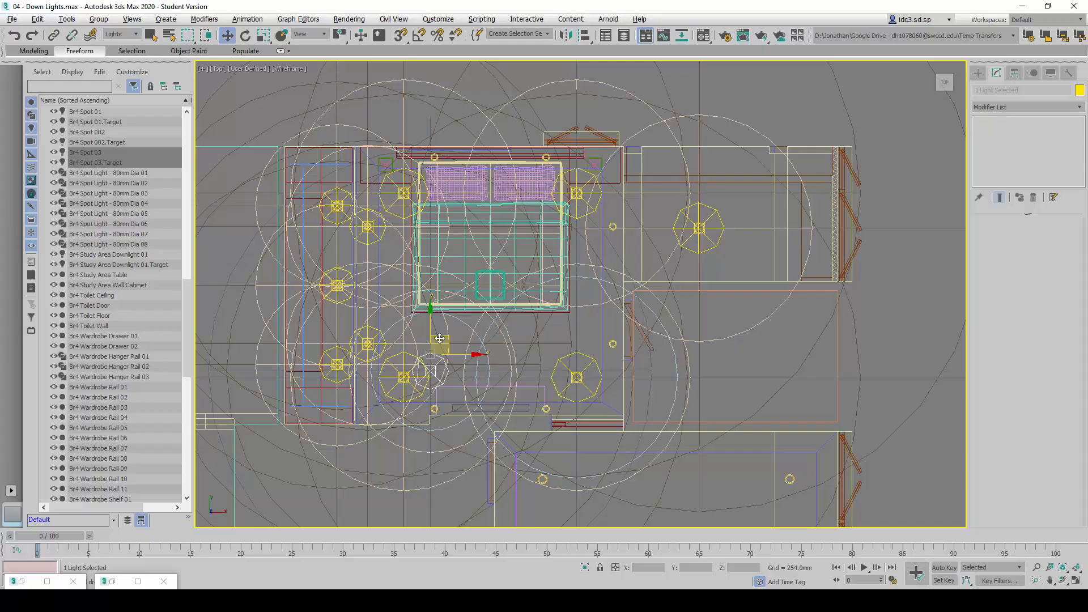
{"action": "left_click_drag", "start_coordinate": [440, 338], "coordinate": [441, 364]}
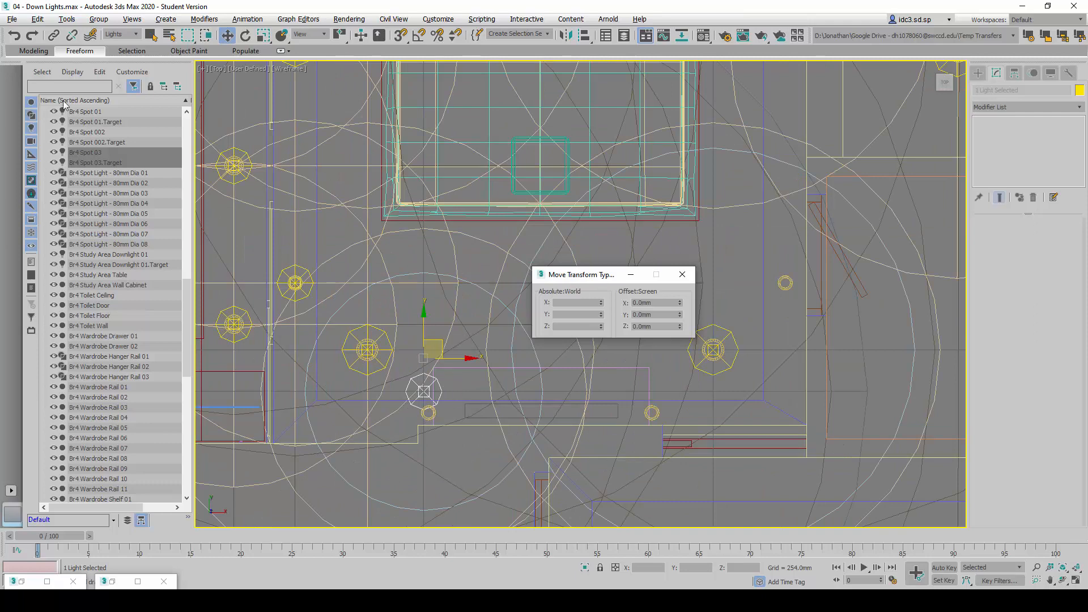
Open the absolute X position of Br4 Spot 03 for editing and look up its coordinates in the reference table
{"action": "left_click", "coordinate": [101, 151]}
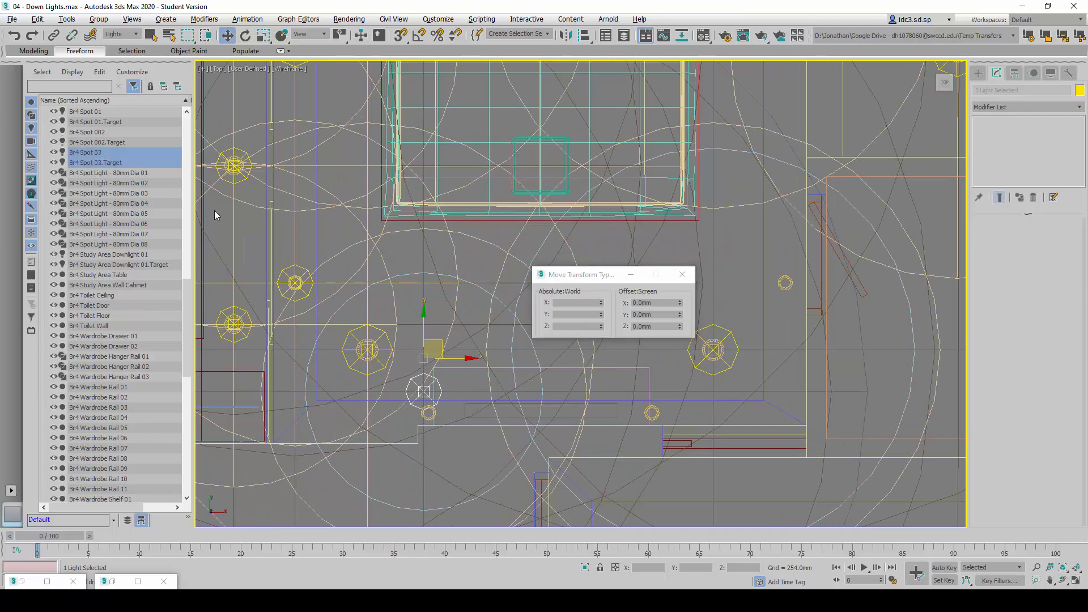
{"action": "left_click", "coordinate": [124, 163]}
{"action": "left_click", "coordinate": [82, 153]}
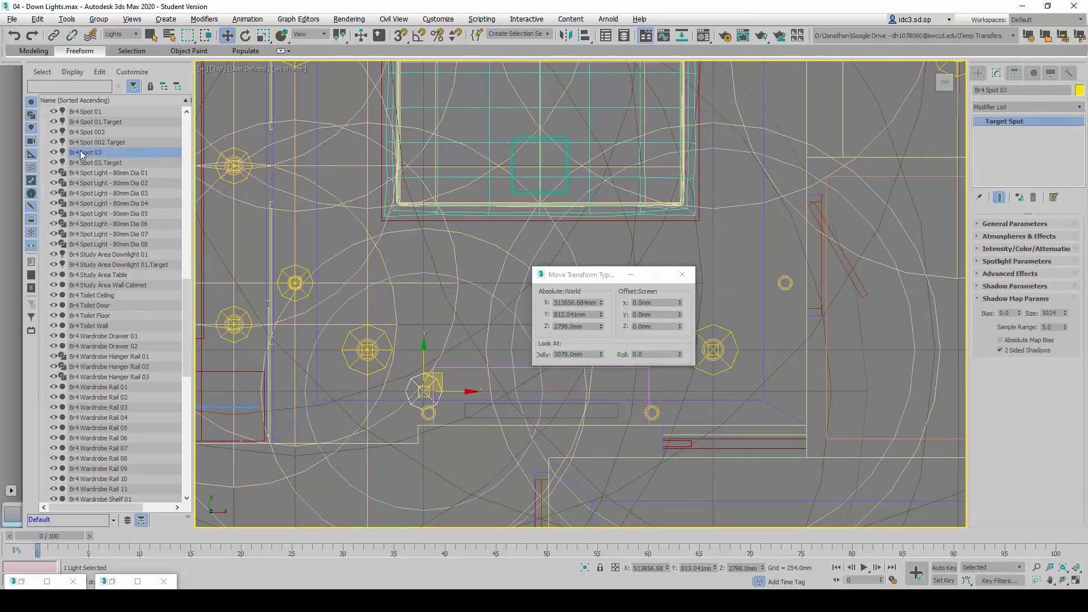
{"action": "double_click", "coordinate": [568, 304]}
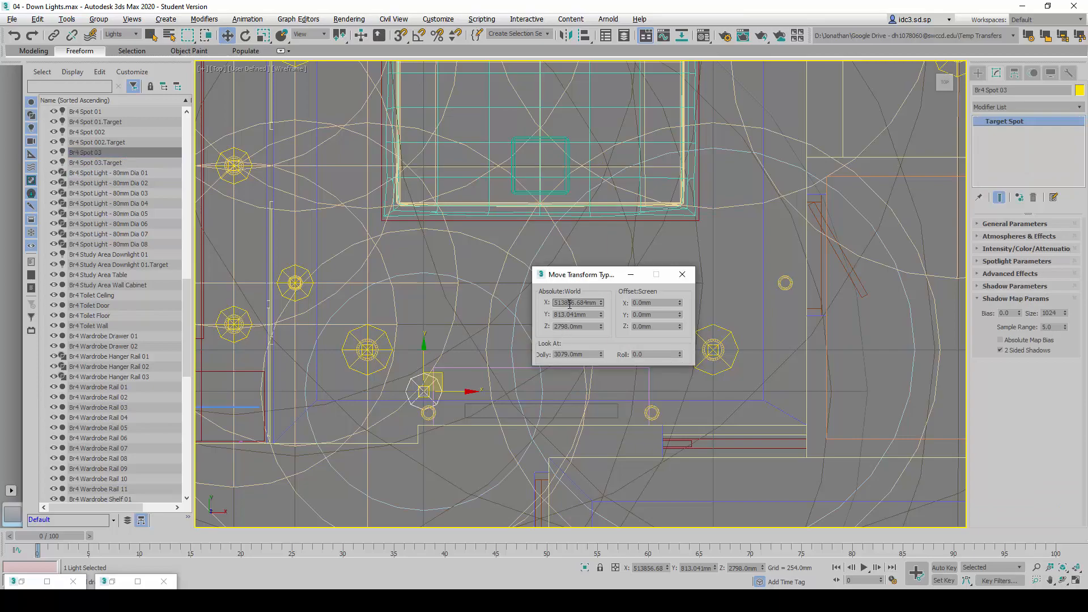
{"action": "key", "text": "alt+Tab"}
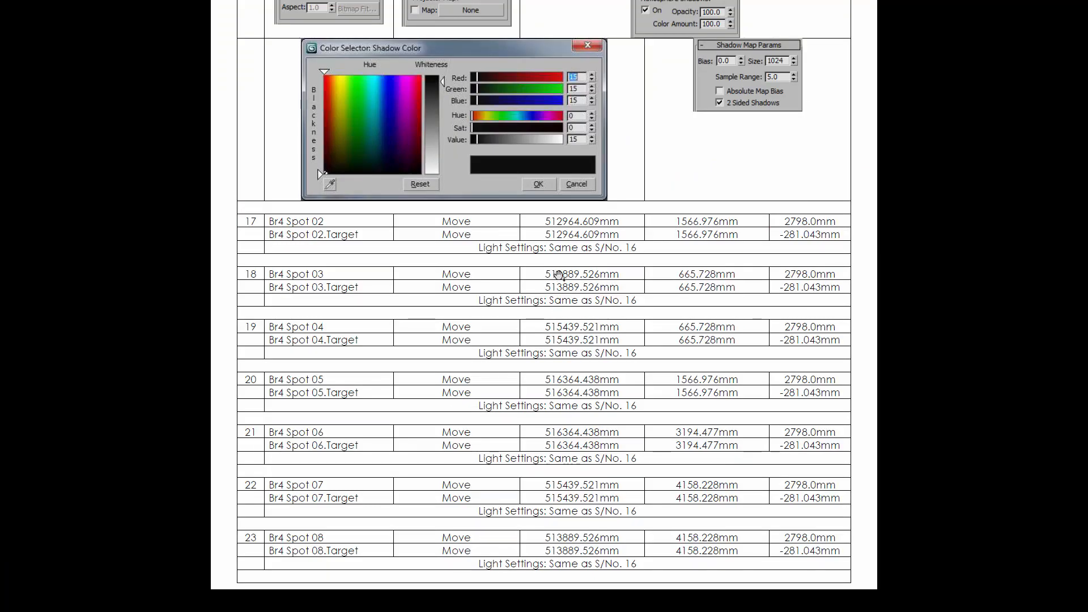
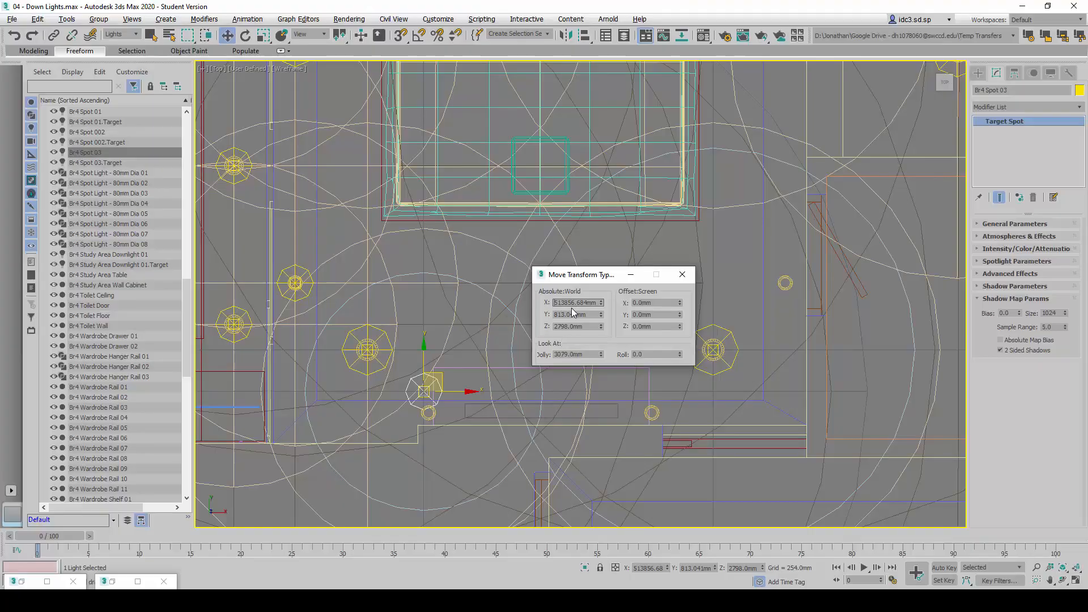
Set the absolute X position of Br4 Spot 03 and its target to 513888.98 mm
{"action": "type", "text": "513883.98"}
{"action": "key", "text": "Return"}
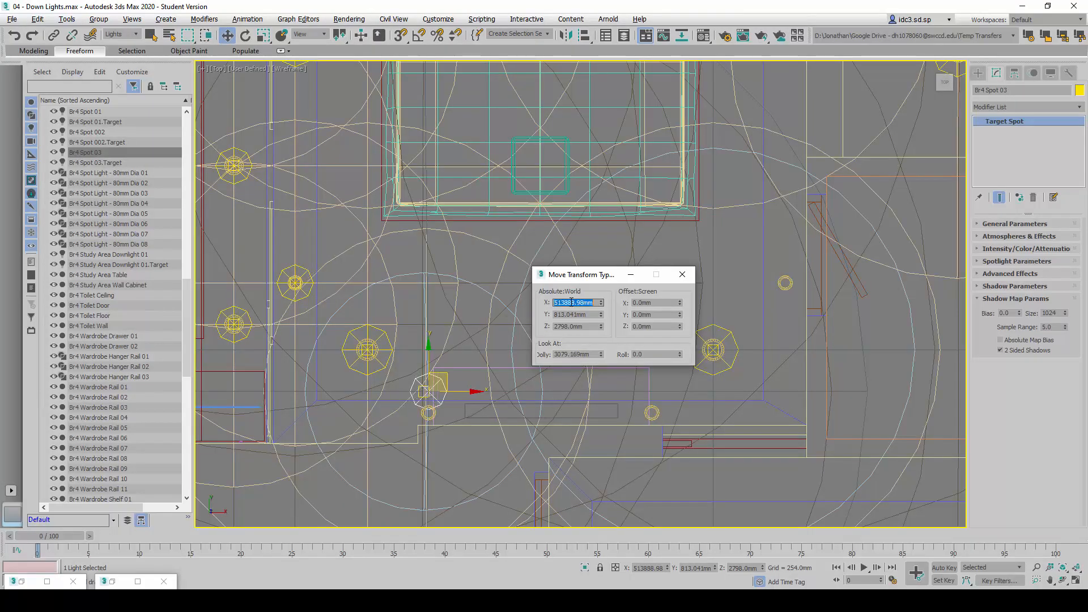
{"action": "left_click", "coordinate": [124, 164]}
{"action": "left_click", "coordinate": [573, 304]}
{"action": "type", "text": "51"}
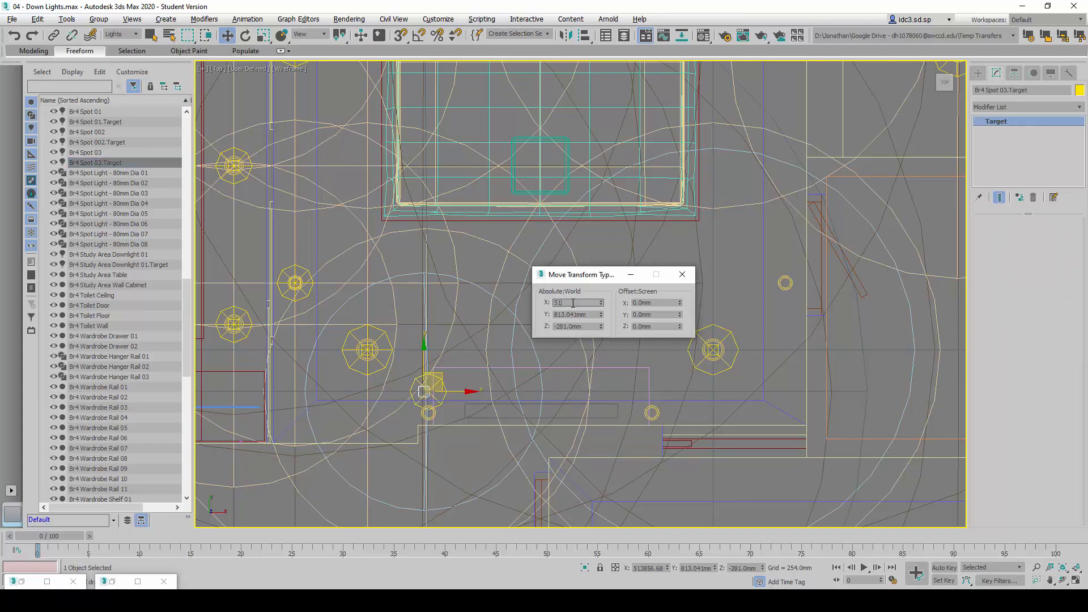
{"action": "type", "text": "3888.98"}
{"action": "key", "text": "Return"}
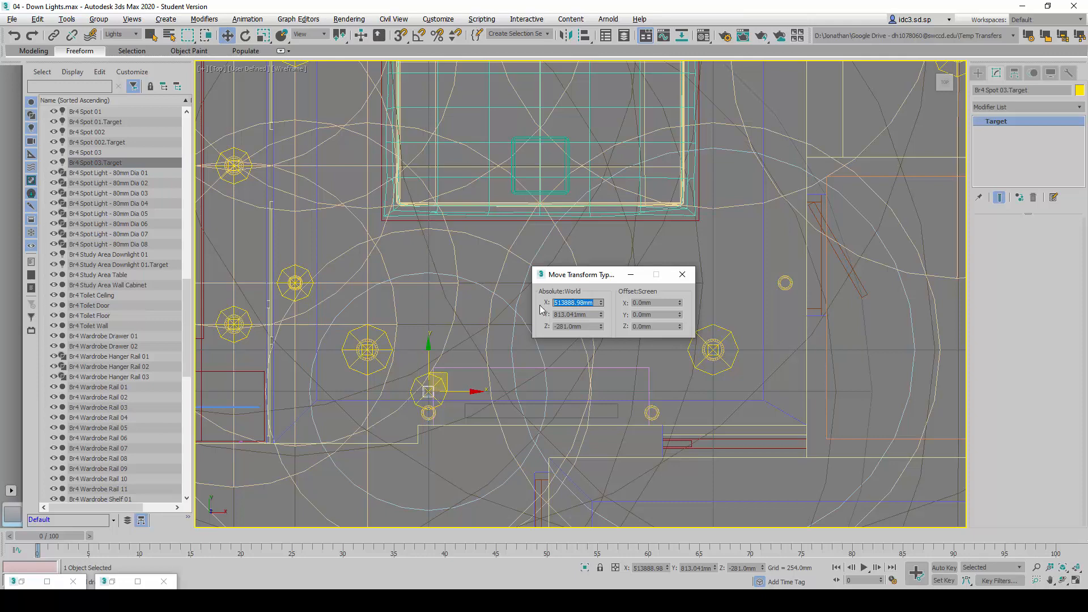
Set the absolute Y position of Br4 Spot 03.Target and Br4 Spot 03 to 665 mm
{"action": "left_click_drag", "start_coordinate": [554, 314], "coordinate": [587, 314]}
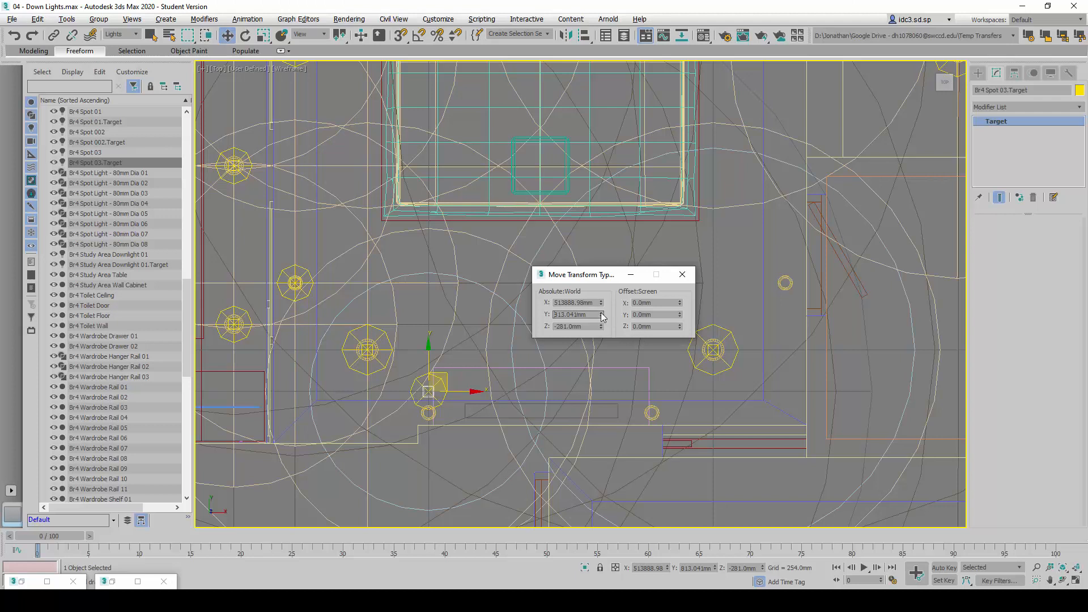
{"action": "left_click_drag", "start_coordinate": [590, 315], "coordinate": [553, 314]}
{"action": "type", "text": "665"}
{"action": "key", "text": "Return"}
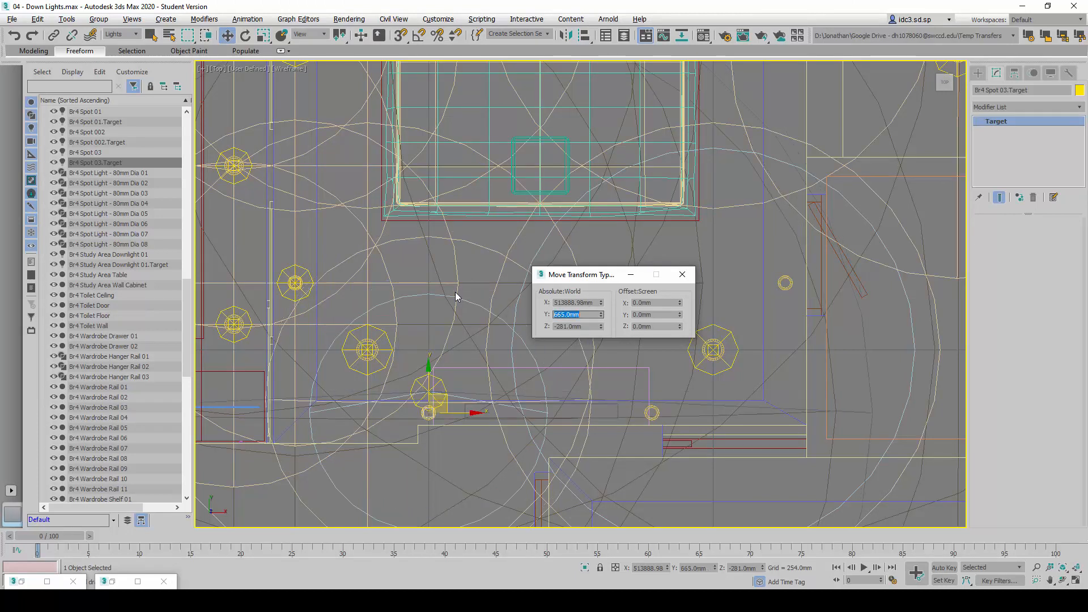
{"action": "left_click", "coordinate": [418, 380]}
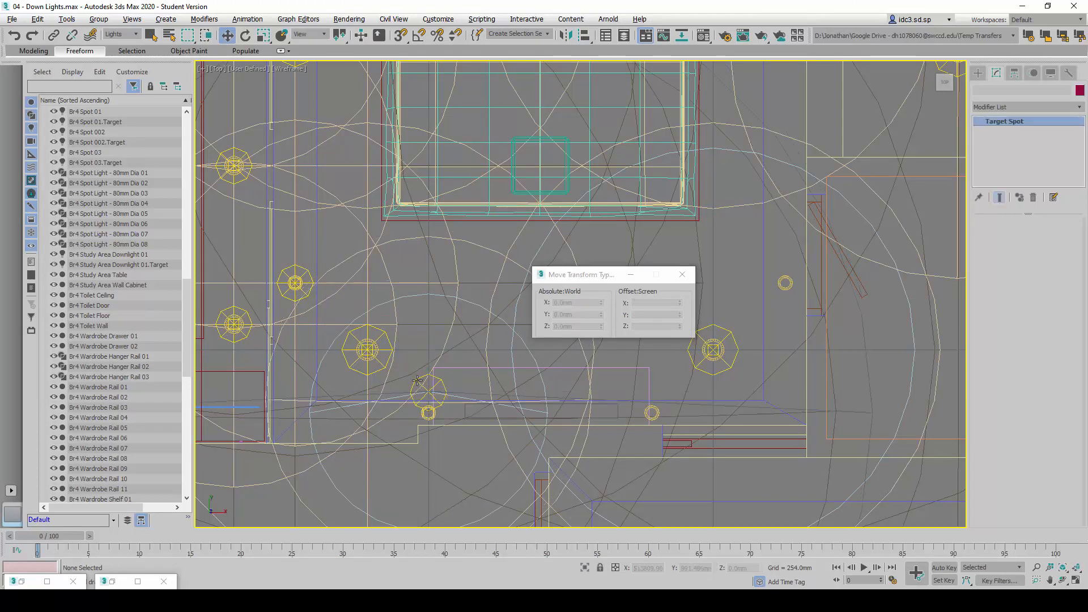
{"action": "left_click", "coordinate": [419, 380]}
{"action": "left_click_drag", "start_coordinate": [591, 314], "coordinate": [519, 315]}
{"action": "type", "text": "66"}
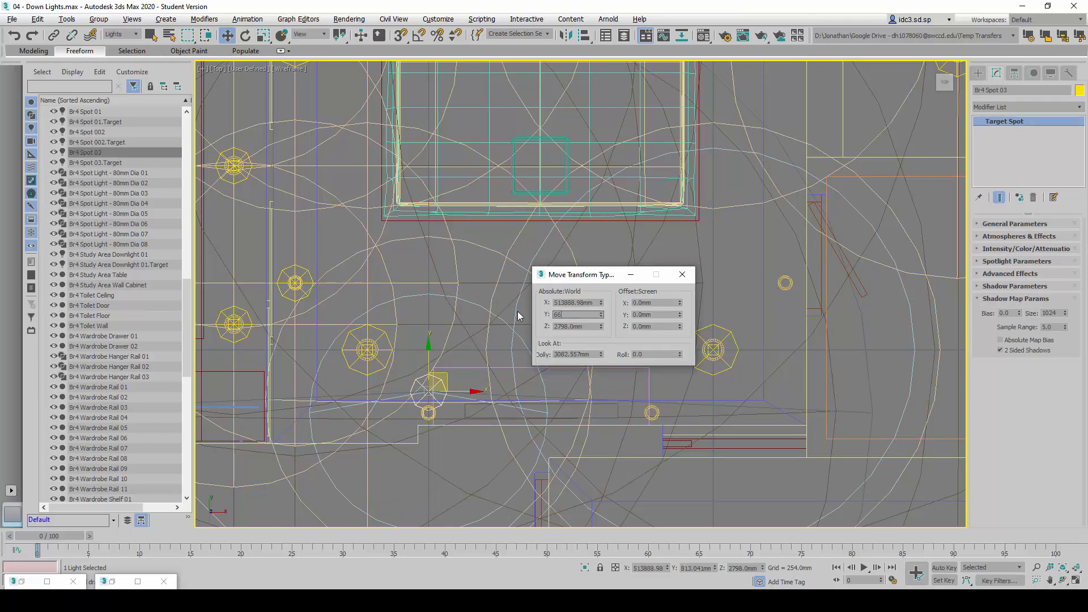
{"action": "type", "text": "5"}
{"action": "key", "text": "Return"}
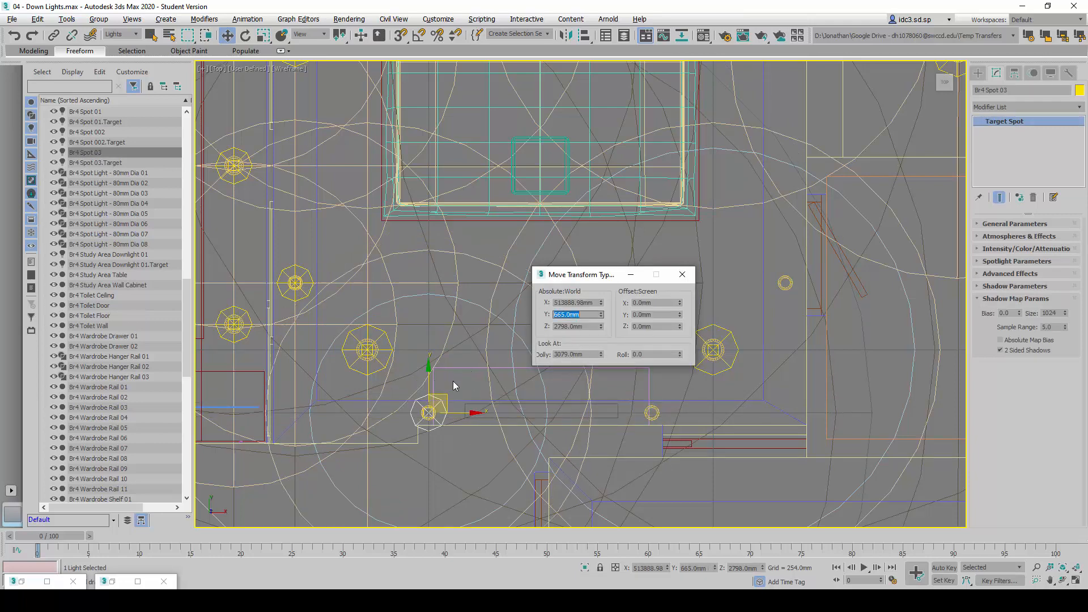
Clone Br4 Spot 03 and its target as an instance named Br4 Spot 04 and move the pair along X near the next spotlight fixture
{"action": "left_click", "coordinate": [131, 155]}
{"action": "left_click", "coordinate": [130, 163], "text": "ctrl"}
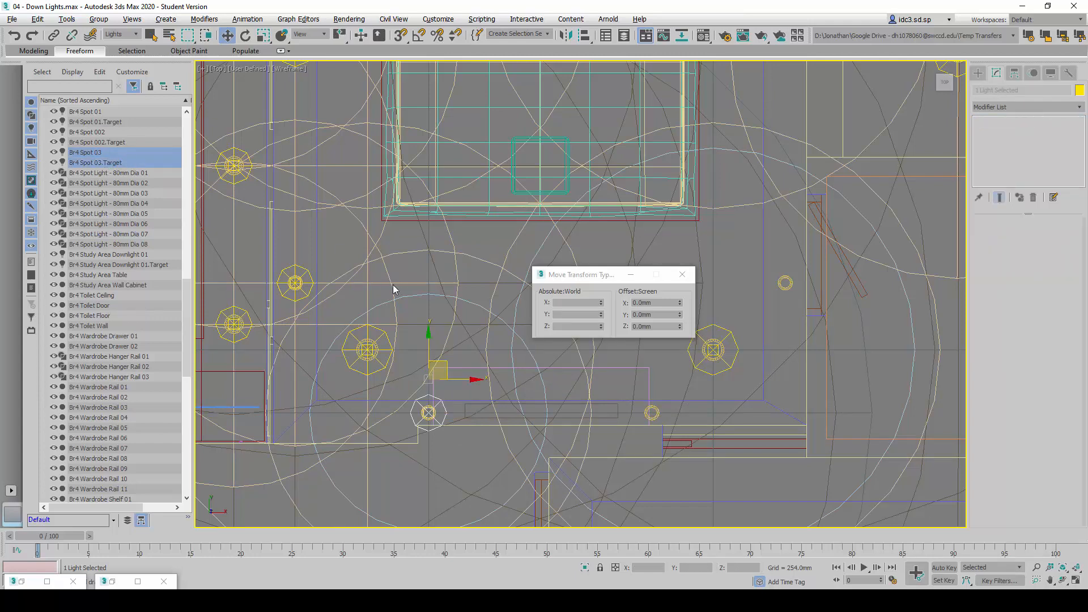
{"action": "middle_click_drag", "start_coordinate": [395, 289], "coordinate": [393, 288]}
{"action": "key", "text": "ctrl+v"}
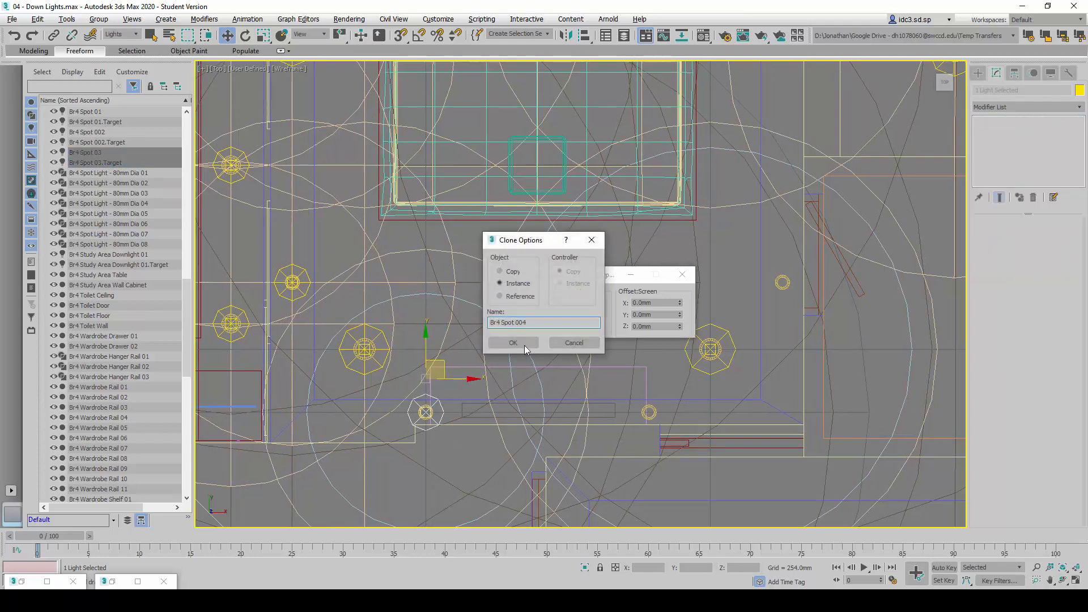
{"action": "type", "text": "04"}
{"action": "key", "text": "Return"}
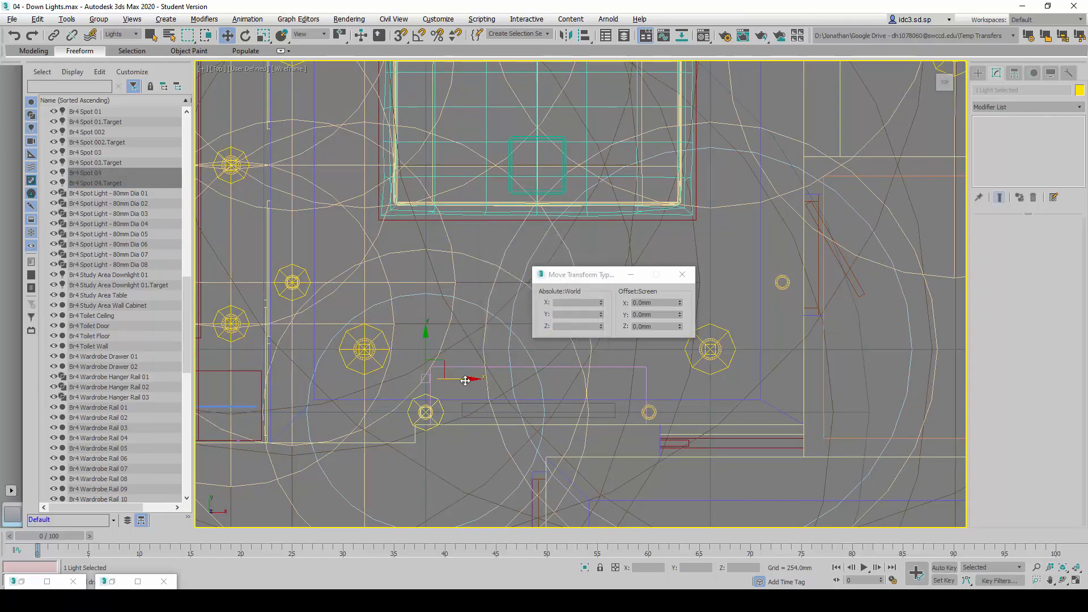
{"action": "left_click_drag", "start_coordinate": [470, 378], "coordinate": [671, 390]}
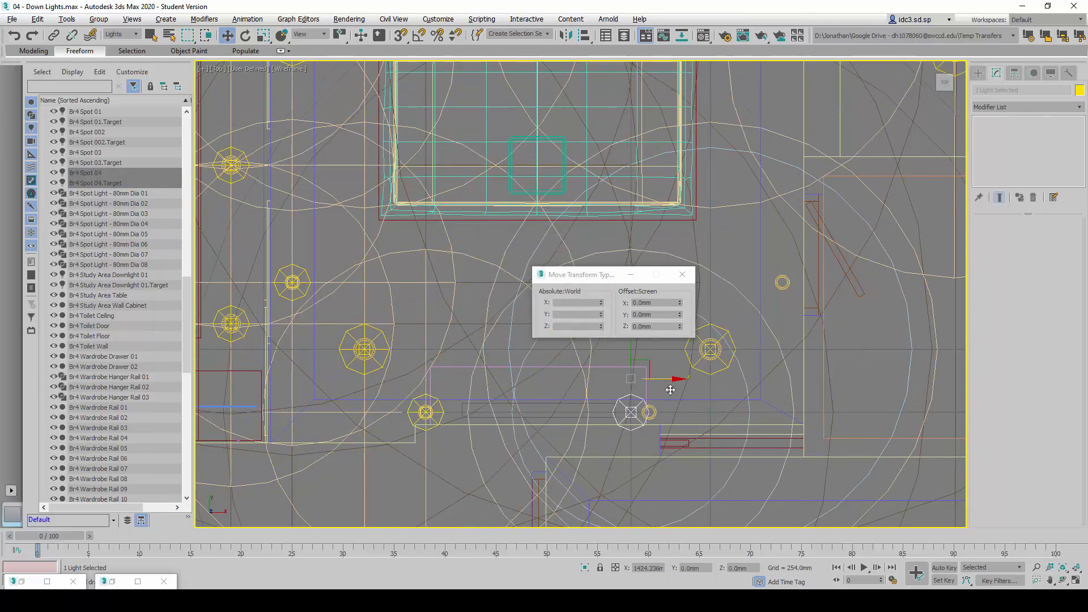
Set the absolute X position of Br4 Spot 04 and its target to 515438.975 mm
{"action": "left_click", "coordinate": [121, 173]}
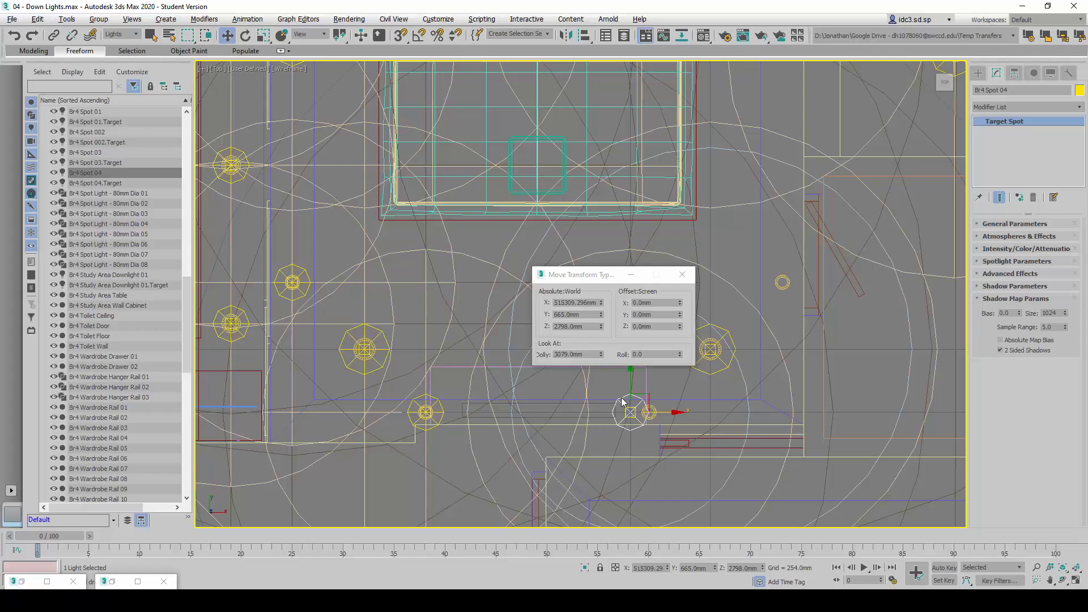
{"action": "double_click", "coordinate": [581, 303]}
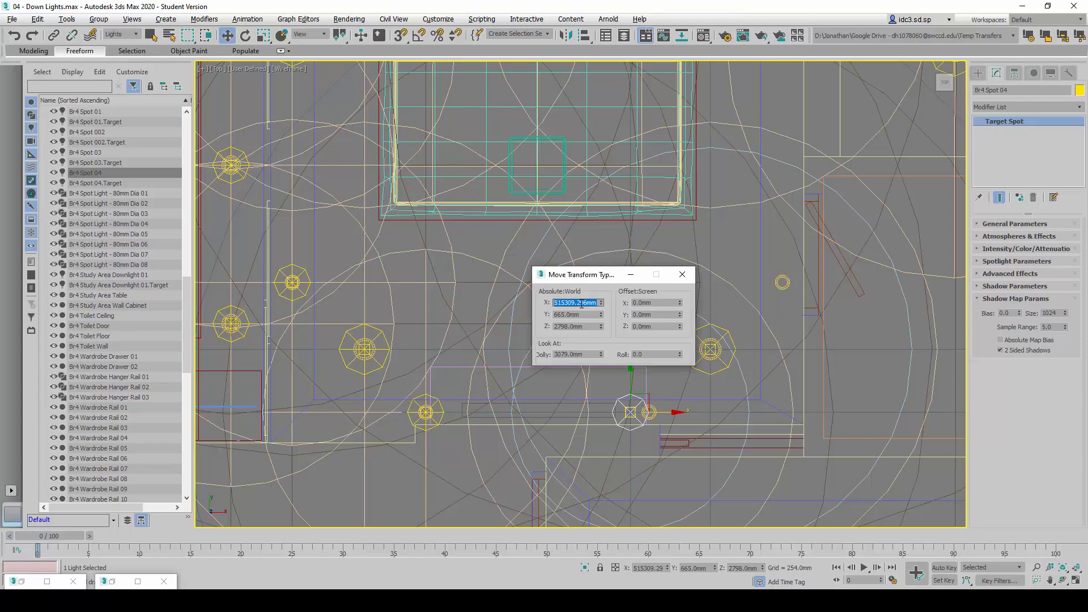
{"action": "type", "text": "515439"}
{"action": "key", "text": "Return"}
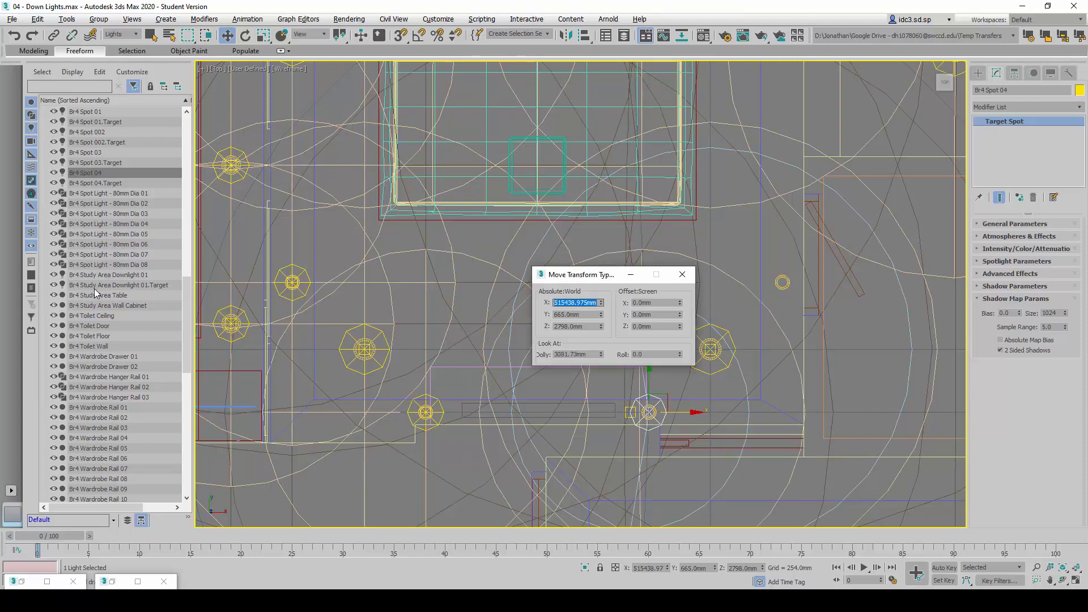
{"action": "left_click", "coordinate": [631, 412]}
{"action": "double_click", "coordinate": [579, 304]}
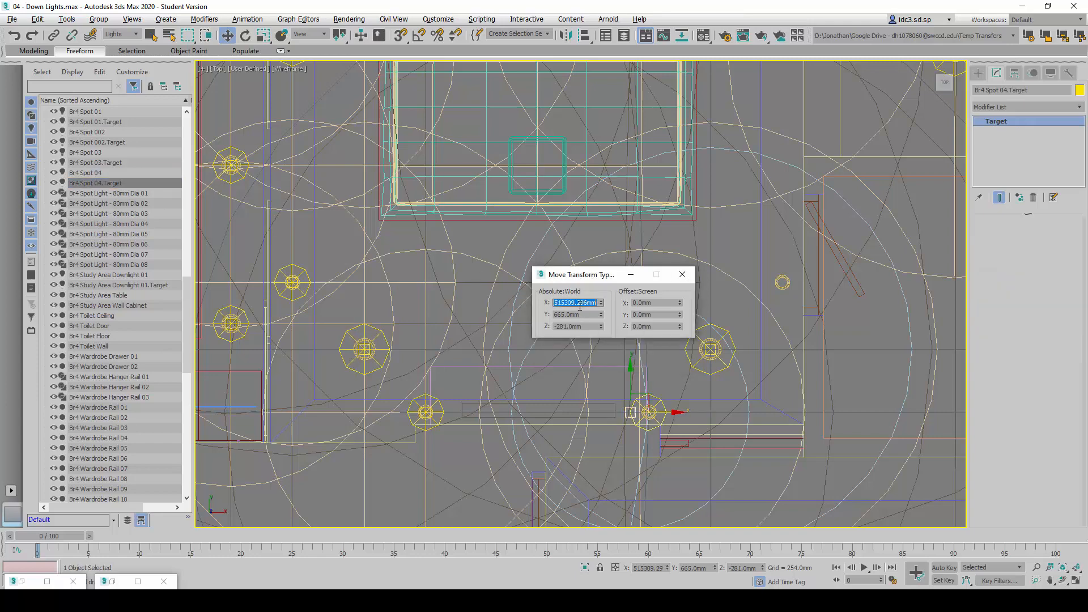
{"action": "type", "text": "515438.575"}
{"action": "key", "text": "Return"}
Clone Br4 Spot 04 and its target as an instance named Br4 Spot 05 and move the pair near the fixture beside the door
{"action": "middle_click_drag", "start_coordinate": [642, 409], "coordinate": [398, 388]}
{"action": "scroll", "coordinate": [557, 404], "scroll_direction": "down", "scroll_amount": 2}
{"action": "scroll", "coordinate": [421, 381], "scroll_direction": "up", "scroll_amount": 2}
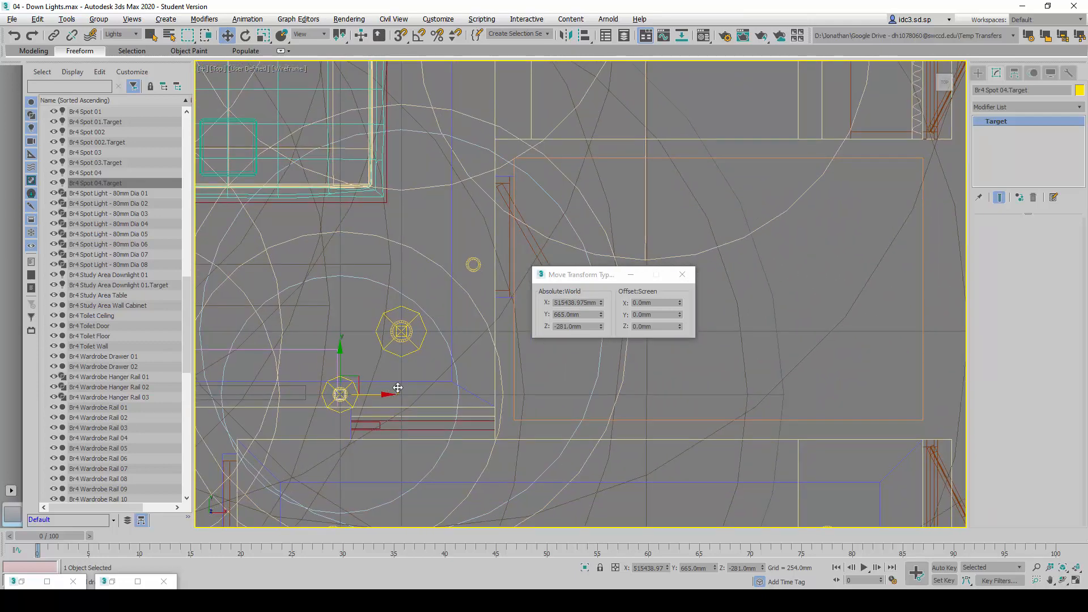
{"action": "left_click", "coordinate": [124, 171]}
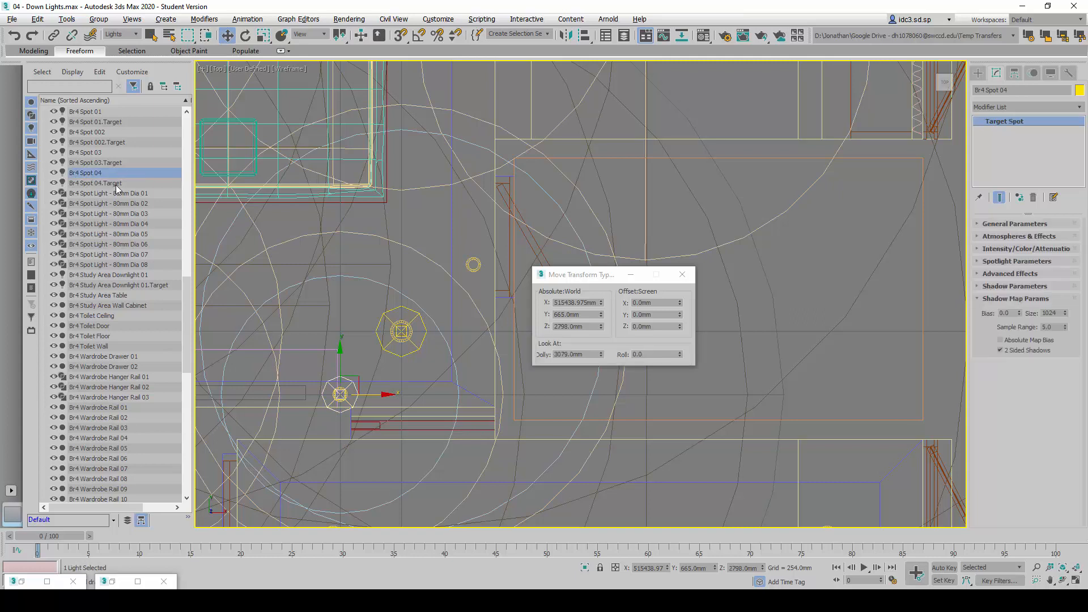
{"action": "left_click", "coordinate": [116, 183], "text": "ctrl"}
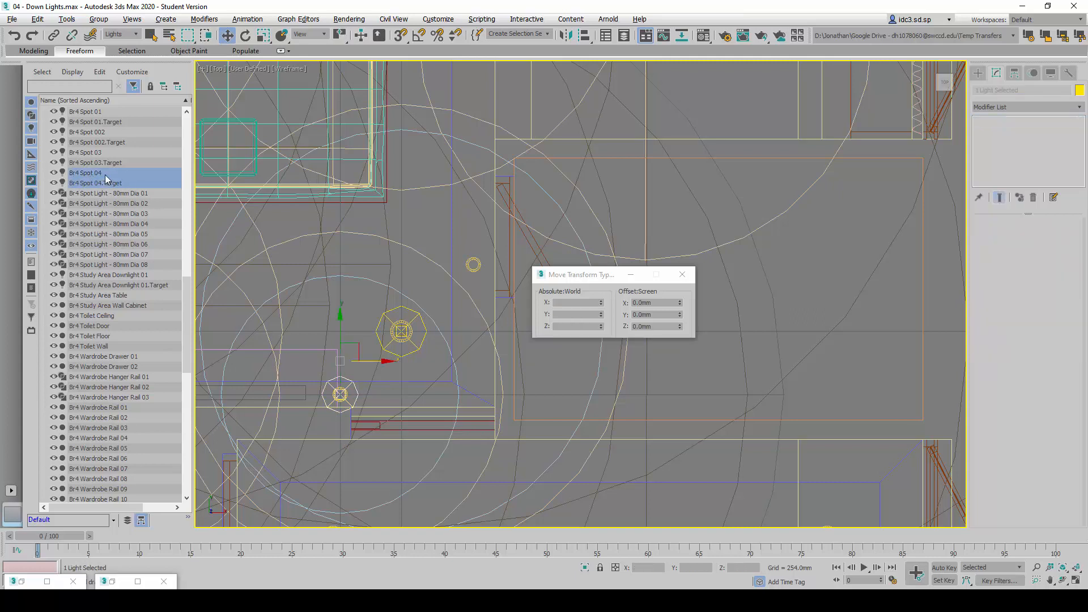
{"action": "key", "text": "ctrl+v"}
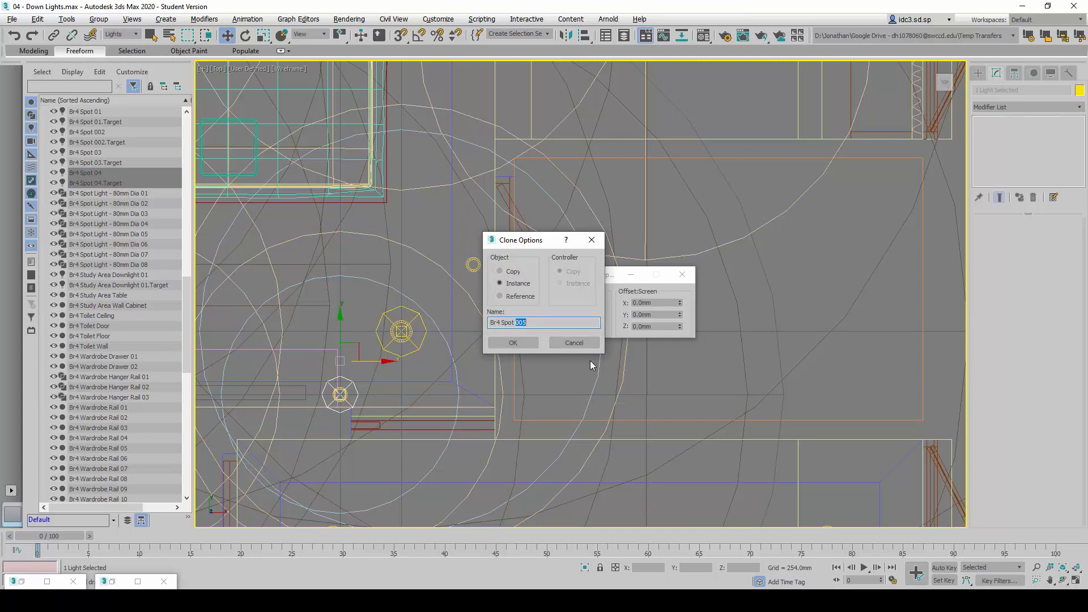
{"action": "type", "text": "05"}
{"action": "left_click", "coordinate": [514, 344]}
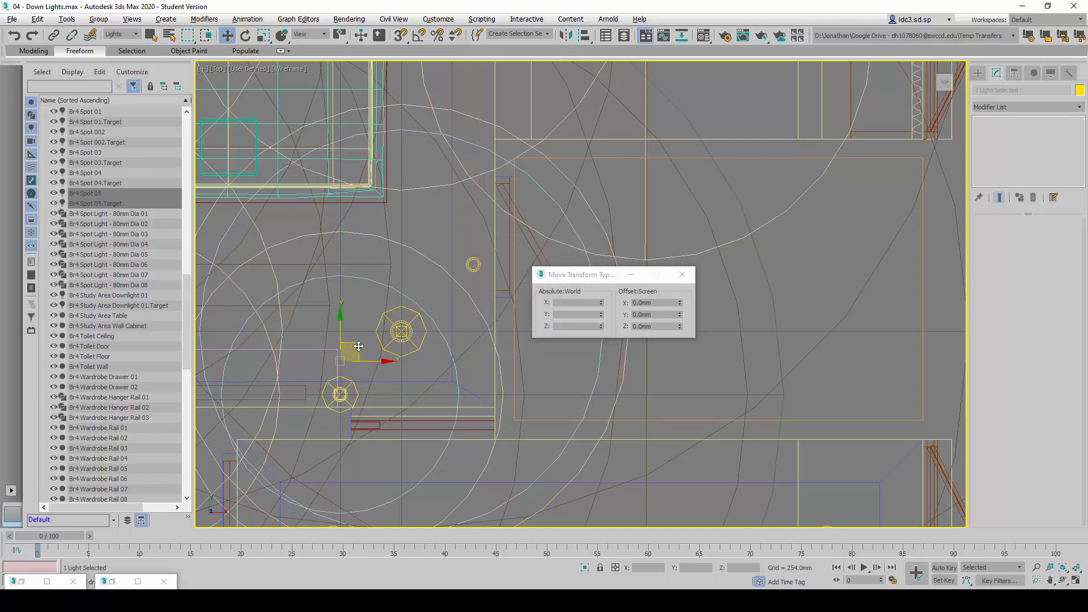
{"action": "left_click_drag", "start_coordinate": [358, 348], "coordinate": [471, 250]}
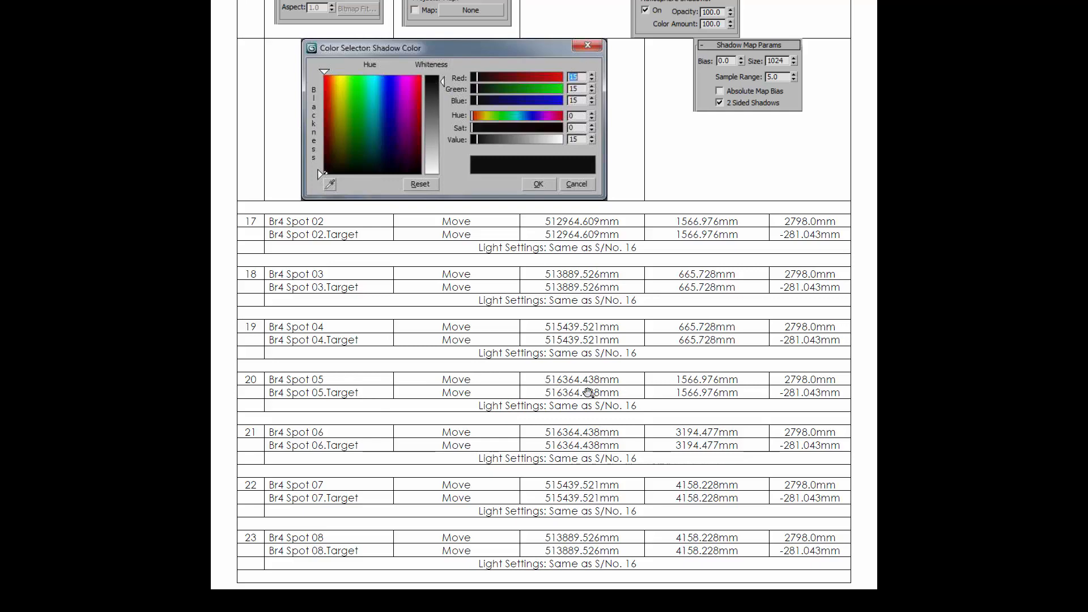
Check the Br4 Spot 05 row of the reference table and set the light's absolute X position to 516363.992 mm
{"action": "key", "text": "alt+Tab"}
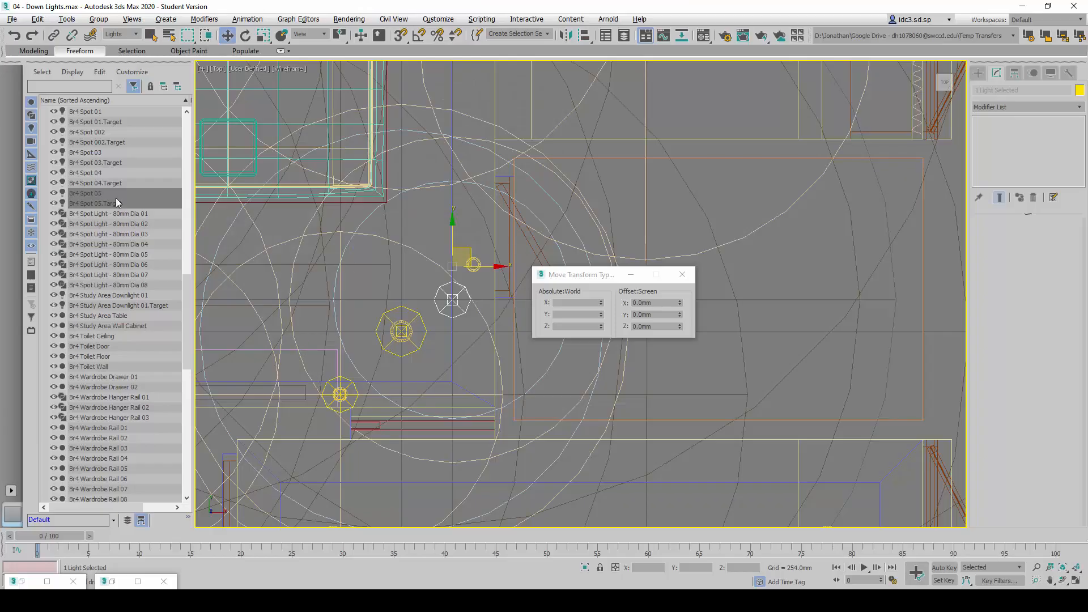
{"action": "left_click", "coordinate": [106, 185]}
{"action": "left_click", "coordinate": [92, 194]}
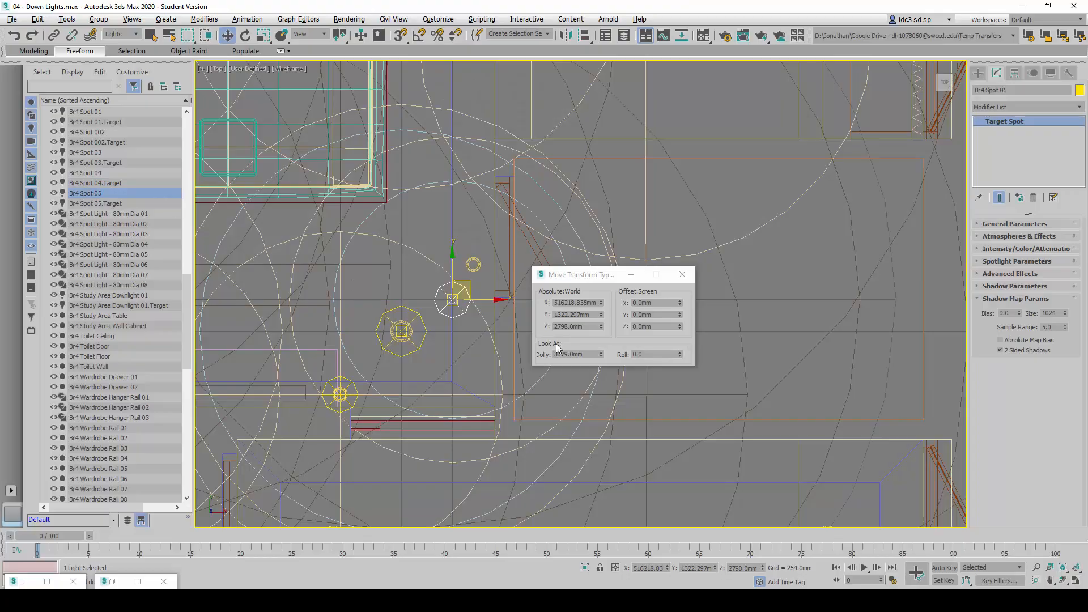
{"action": "key", "text": "alt+Tab"}
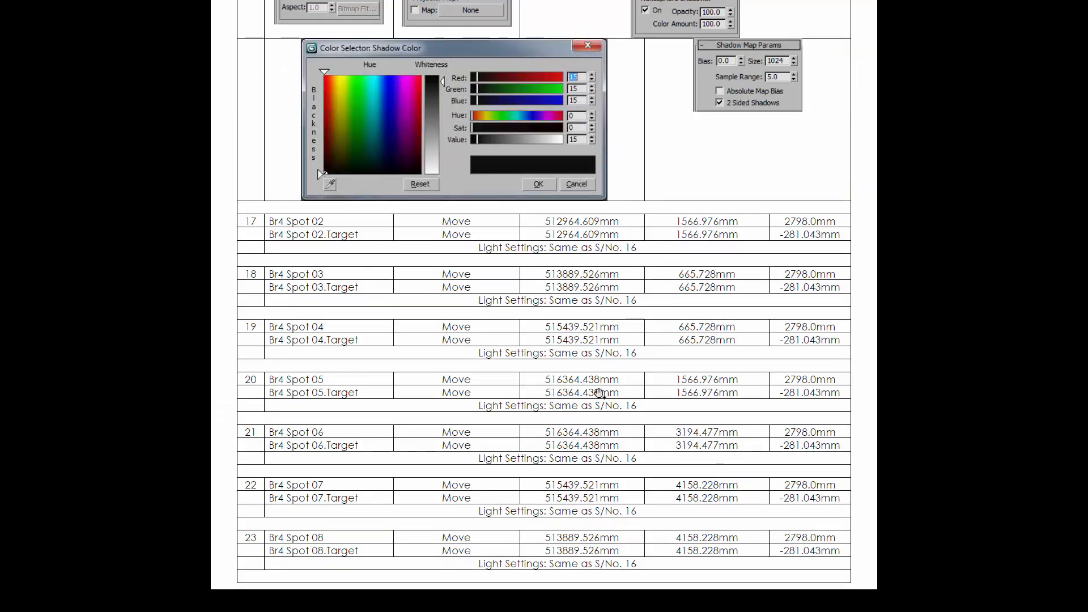
{"action": "key", "text": "alt+Tab"}
{"action": "double_click", "coordinate": [580, 303]}
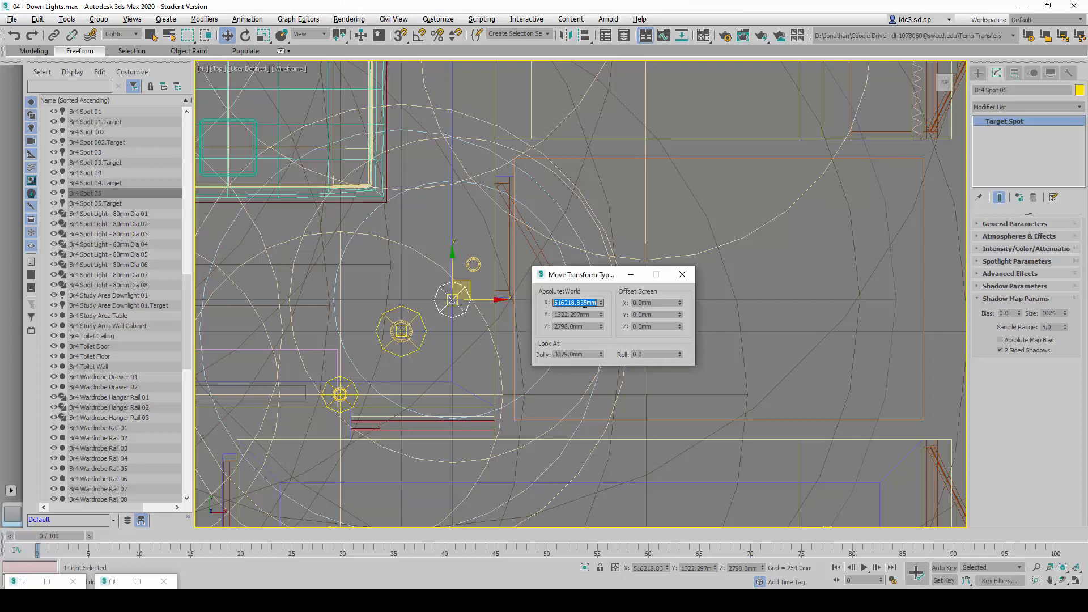
{"action": "type", "text": "516364"}
{"action": "key", "text": "Return"}
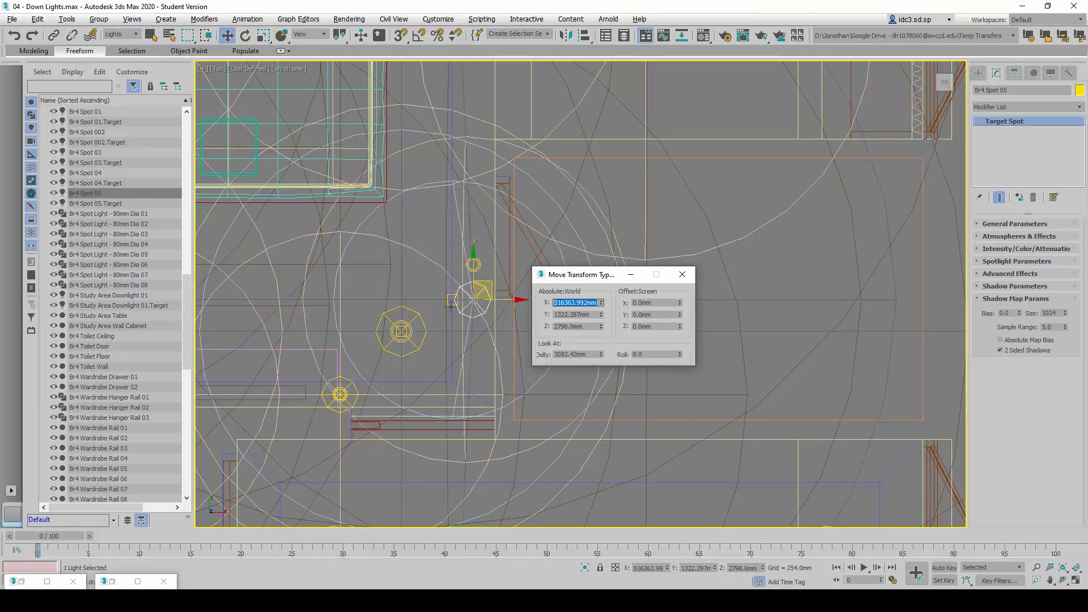
Set the absolute Y position of Br4 Spot 05 to 1566 mm, following its row in the reference table
{"action": "key", "text": "Tab"}
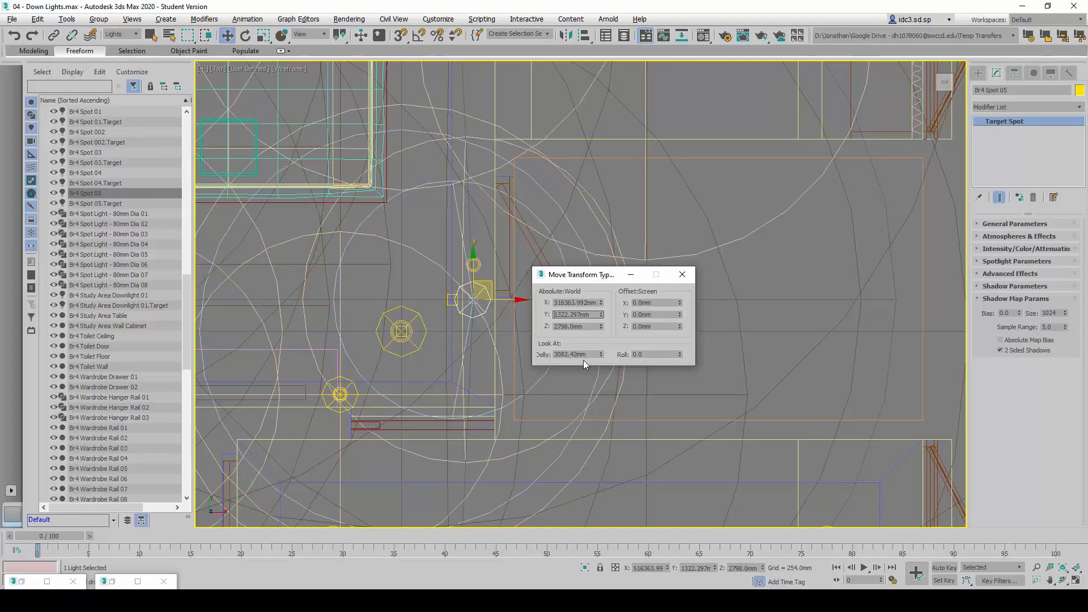
{"action": "double_click", "coordinate": [584, 315]}
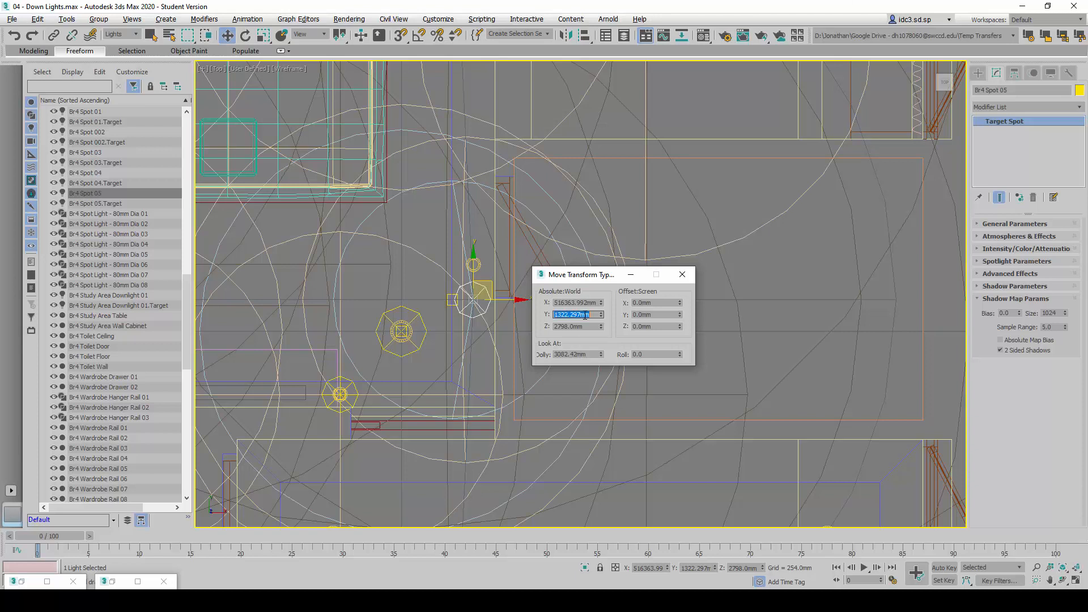
{"action": "type", "text": "1566"}
{"action": "key", "text": "Return"}
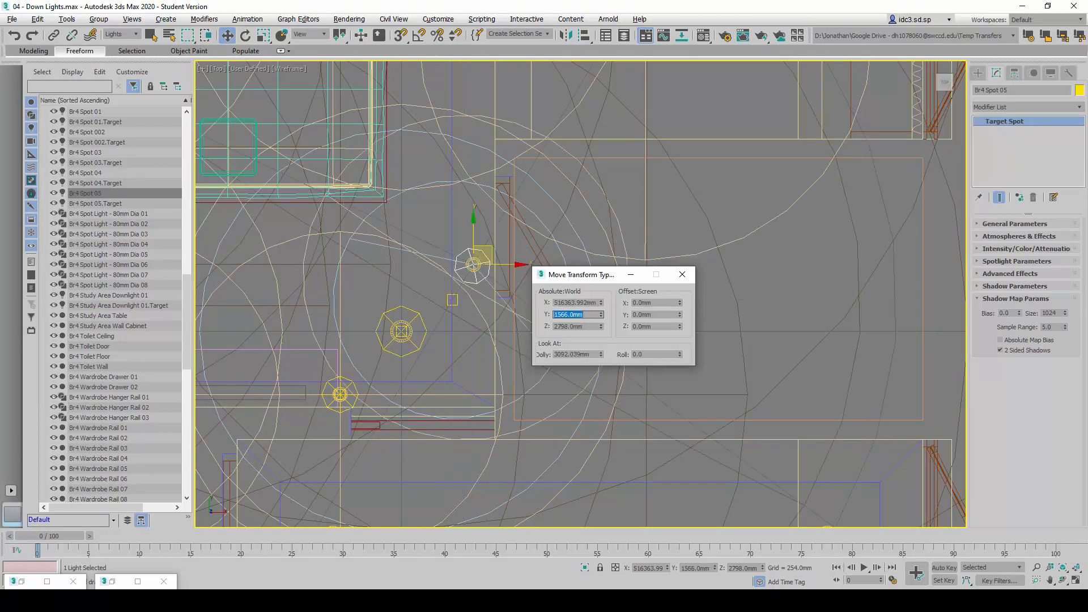
Set the absolute position of Br4 Spot 05.Target to X 516363.992 mm and Y 1566 mm
{"action": "left_click", "coordinate": [124, 204]}
{"action": "double_click", "coordinate": [575, 305]}
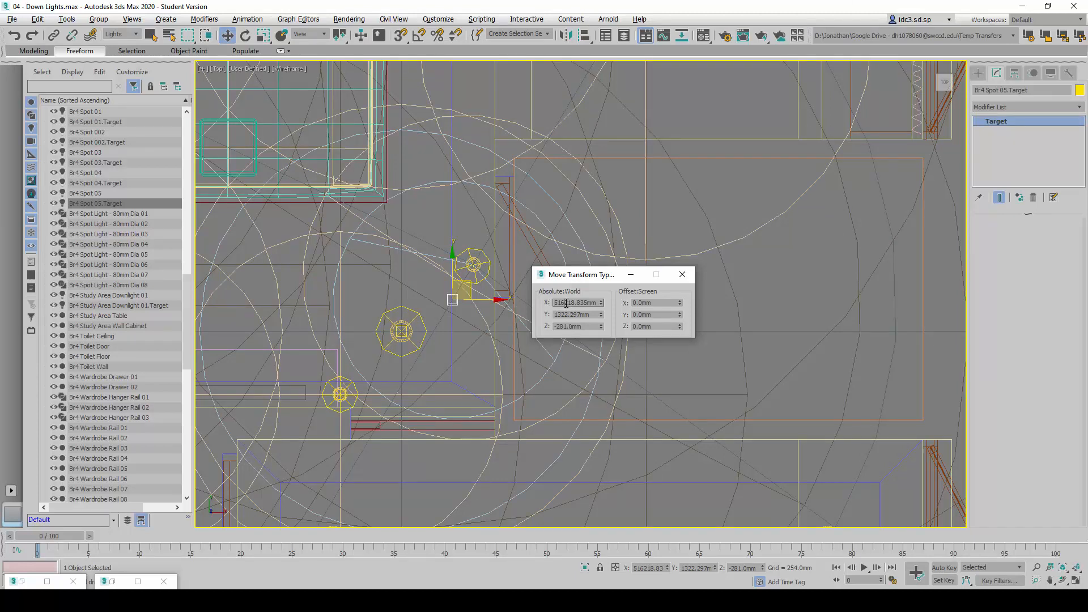
{"action": "left_click_drag", "start_coordinate": [566, 304], "coordinate": [694, 318]}
{"action": "type", "text": "363.992"}
{"action": "key", "text": "Return"}
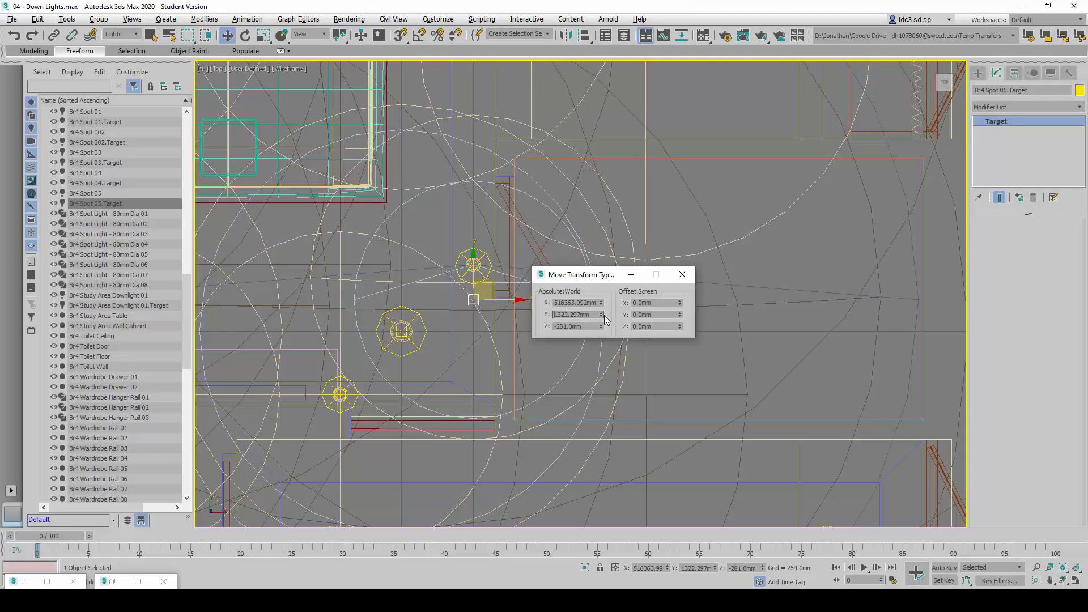
{"action": "double_click", "coordinate": [587, 314]}
{"action": "type", "text": "1566"}
{"action": "key", "text": "Return"}
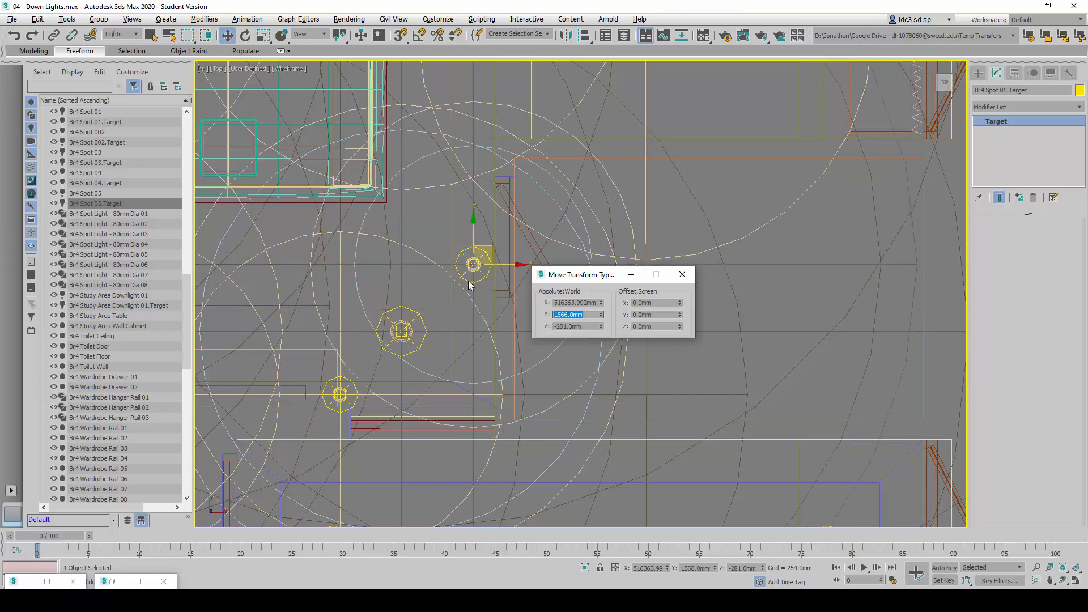
Clone Br4 Spot 05 and its target as an instance named Br4 Spot 06 and move the pair up along Y toward the next fixture
{"action": "left_click", "coordinate": [115, 194]}
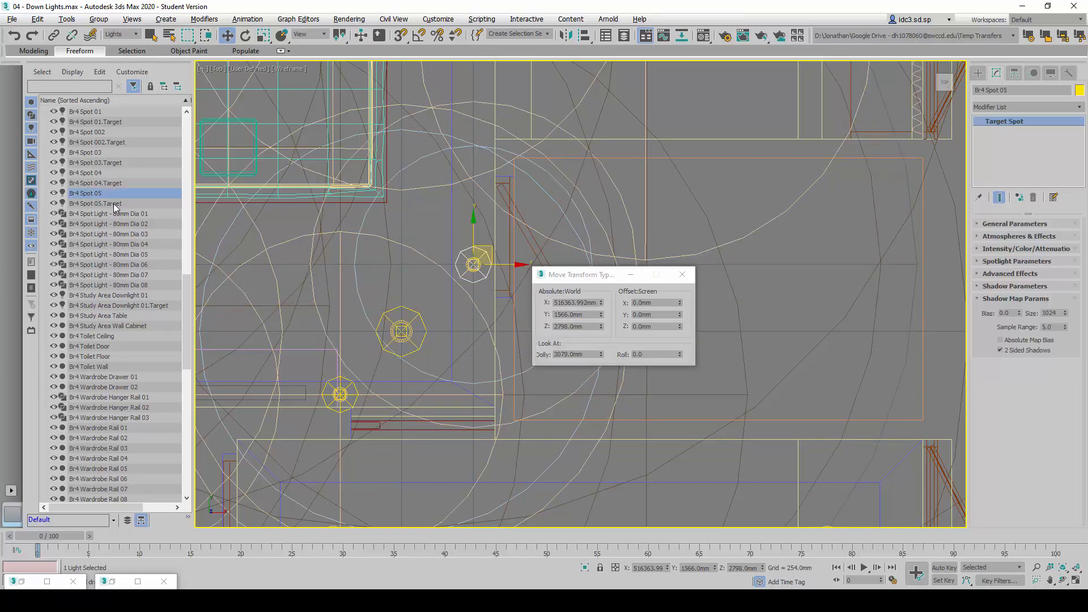
{"action": "left_click", "coordinate": [120, 205], "text": "ctrl"}
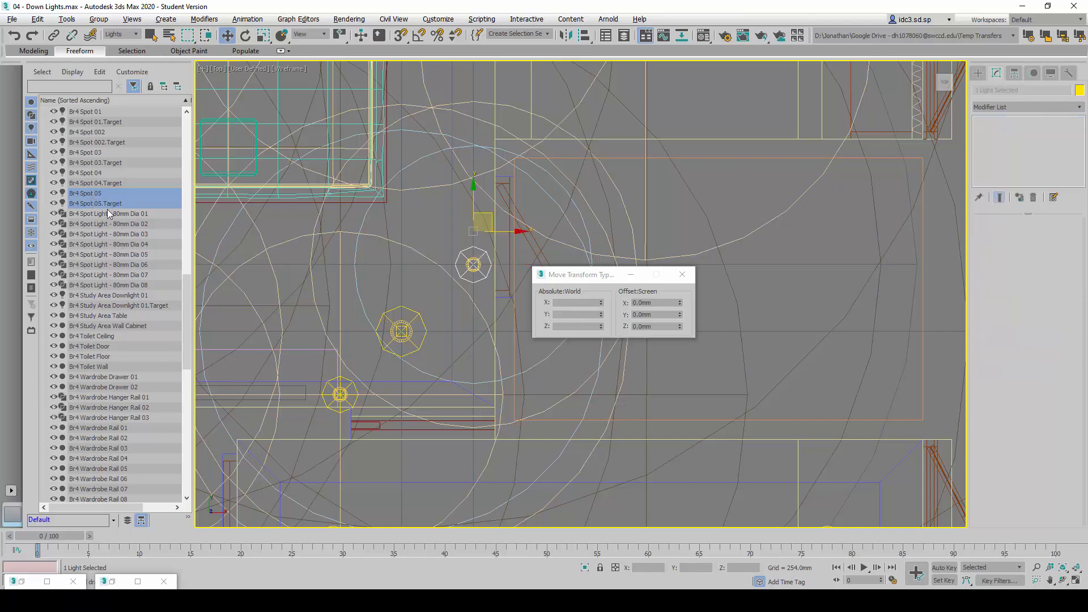
{"action": "middle_click_drag", "start_coordinate": [461, 267], "coordinate": [380, 372]}
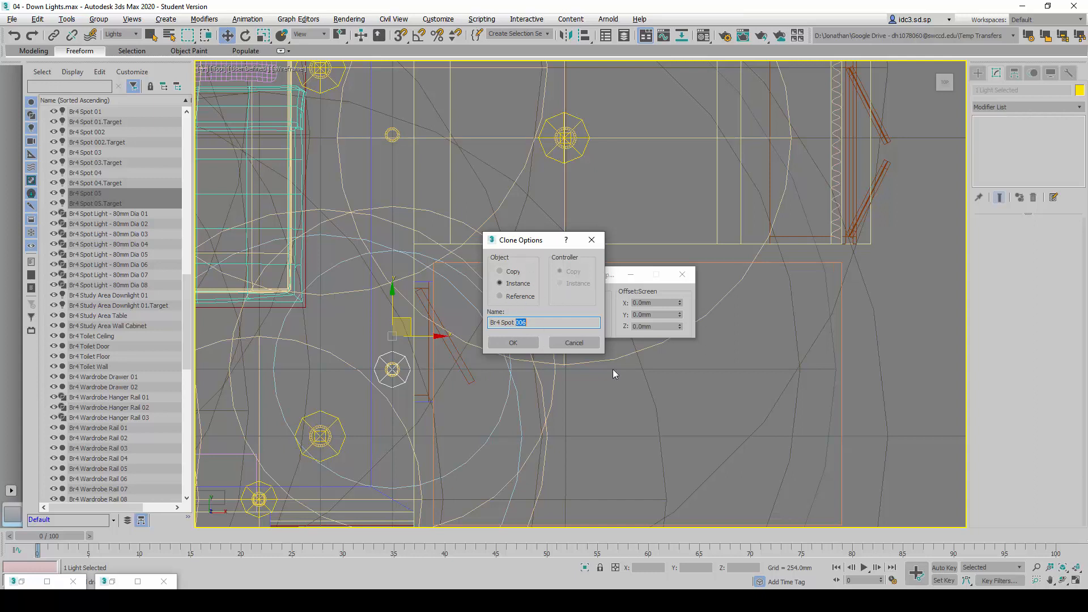
{"action": "type", "text": "06"}
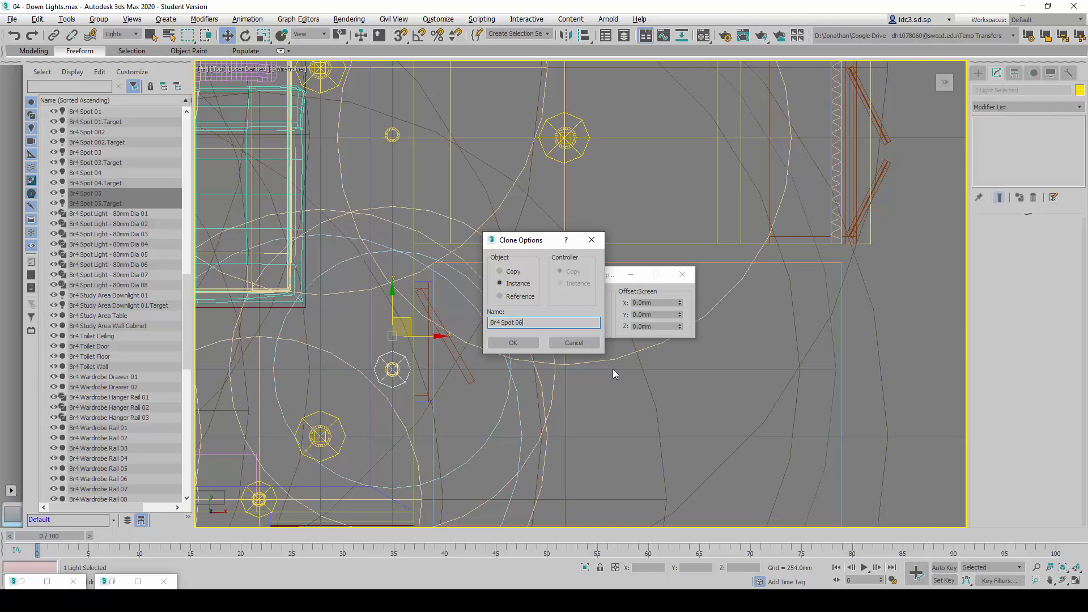
{"action": "left_click", "coordinate": [527, 347]}
{"action": "left_click_drag", "start_coordinate": [392, 309], "coordinate": [389, 98]}
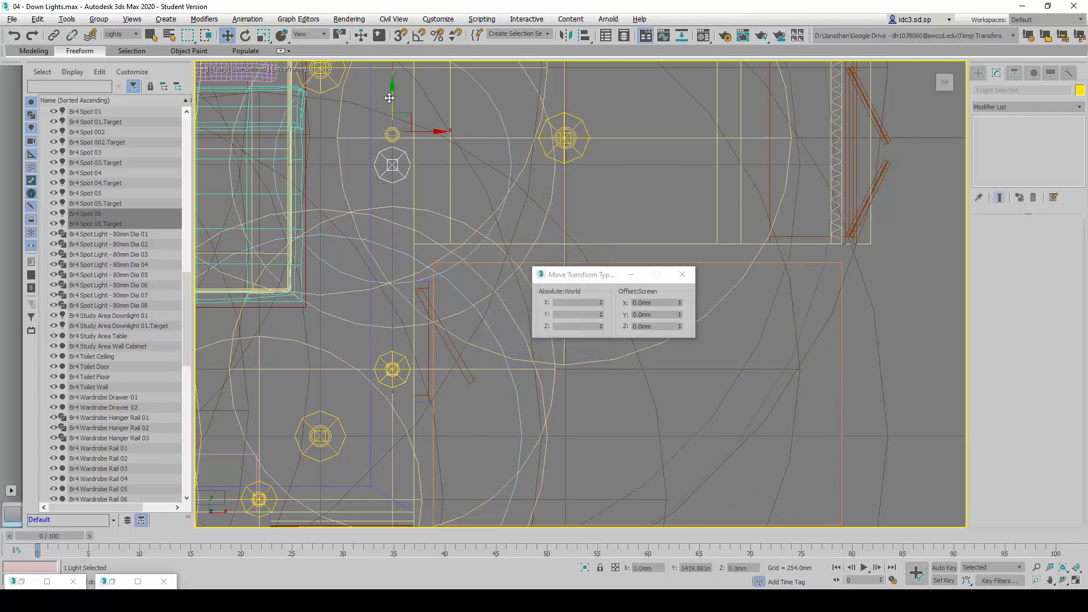
{"action": "middle_click_drag", "start_coordinate": [425, 208], "coordinate": [448, 347]}
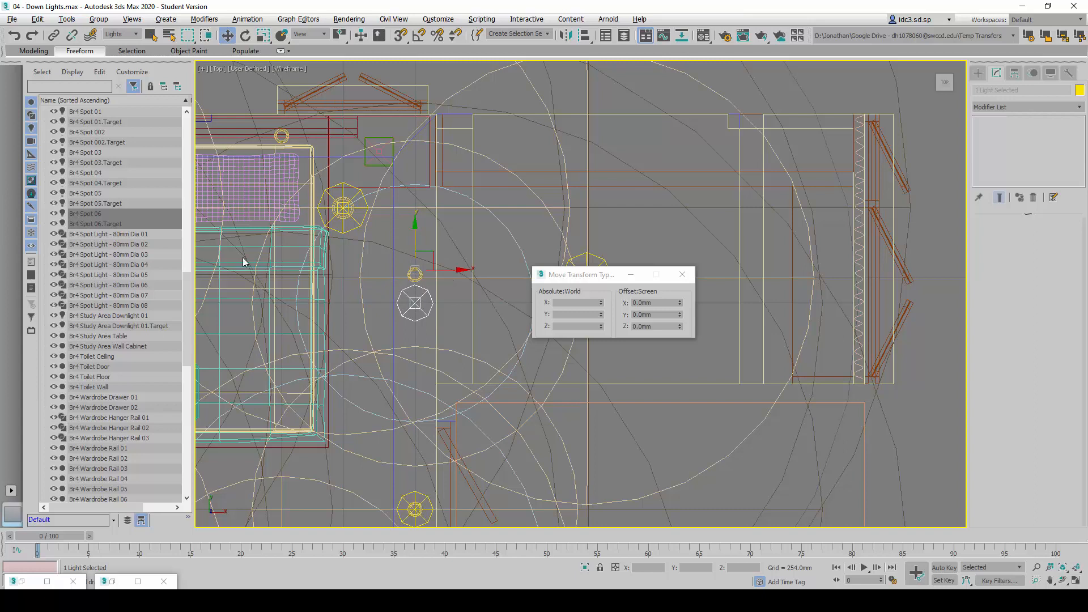
Check the Br4 Spot 06 row of the reference table and set the light's absolute Y position to 3194 mm
{"action": "left_click", "coordinate": [99, 215]}
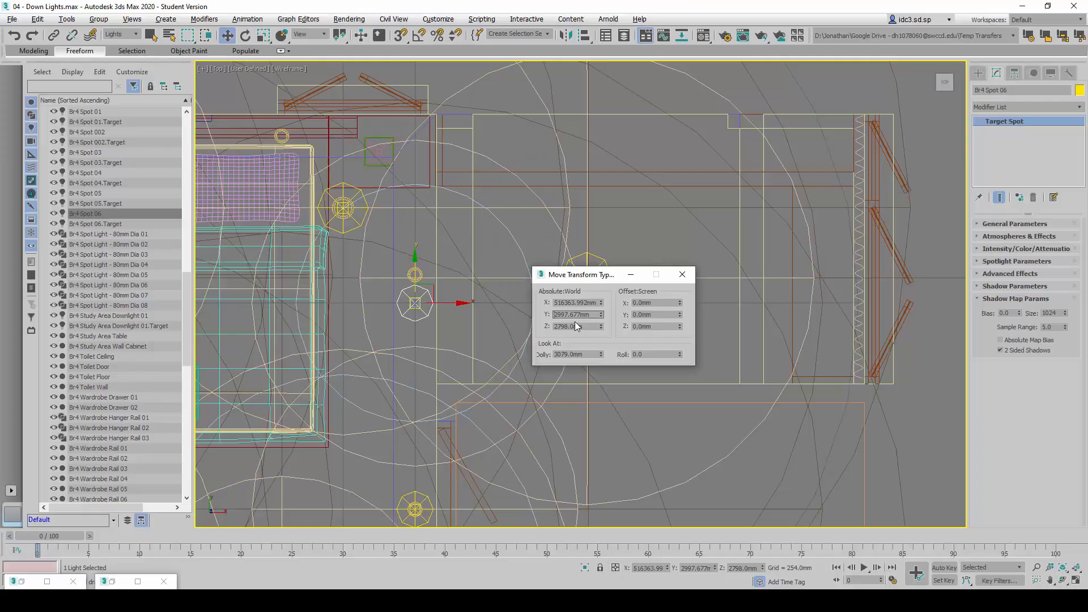
{"action": "double_click", "coordinate": [584, 314]}
{"action": "type", "text": "3194"}
{"action": "key", "text": "Return"}
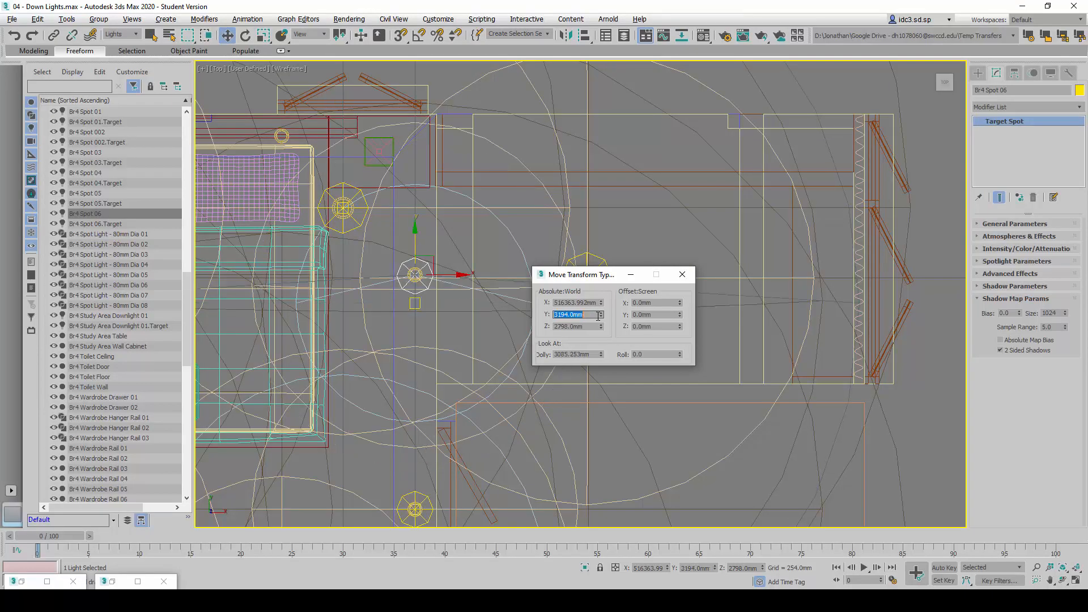
Set the absolute Y position of Br4 Spot 06.Target to 3194 mm
{"action": "left_click", "coordinate": [91, 224]}
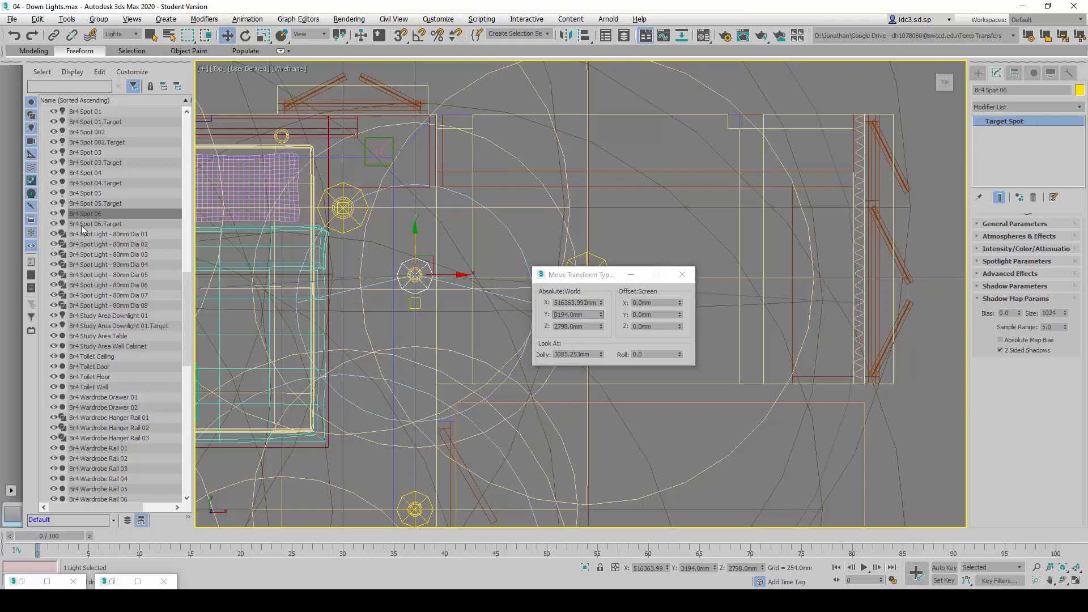
{"action": "double_click", "coordinate": [589, 316]}
{"action": "type", "text": "319"}
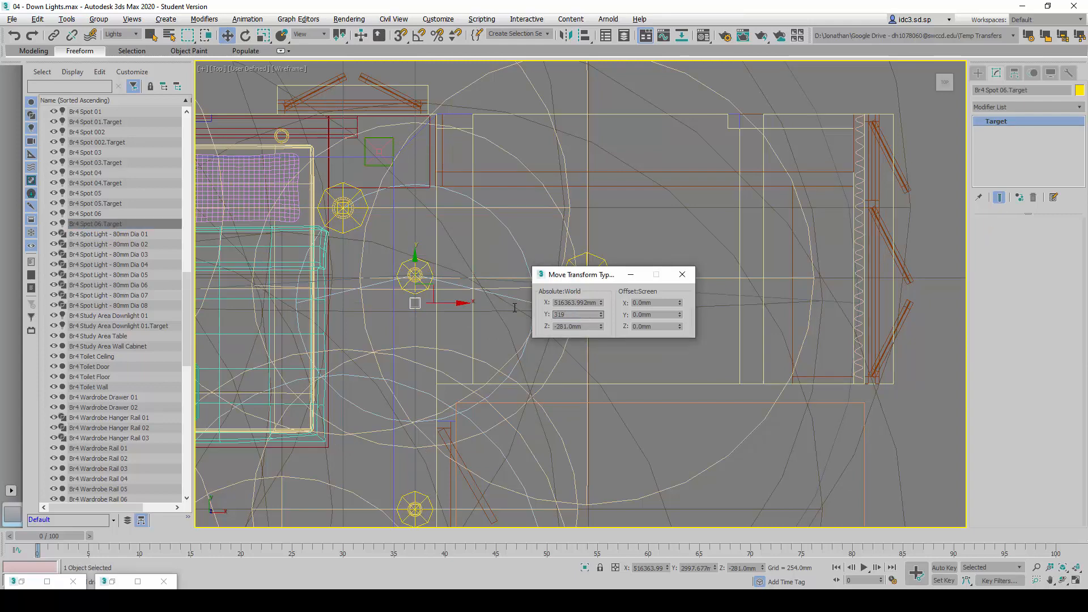
{"action": "type", "text": "744"}
{"action": "key", "text": "Return"}
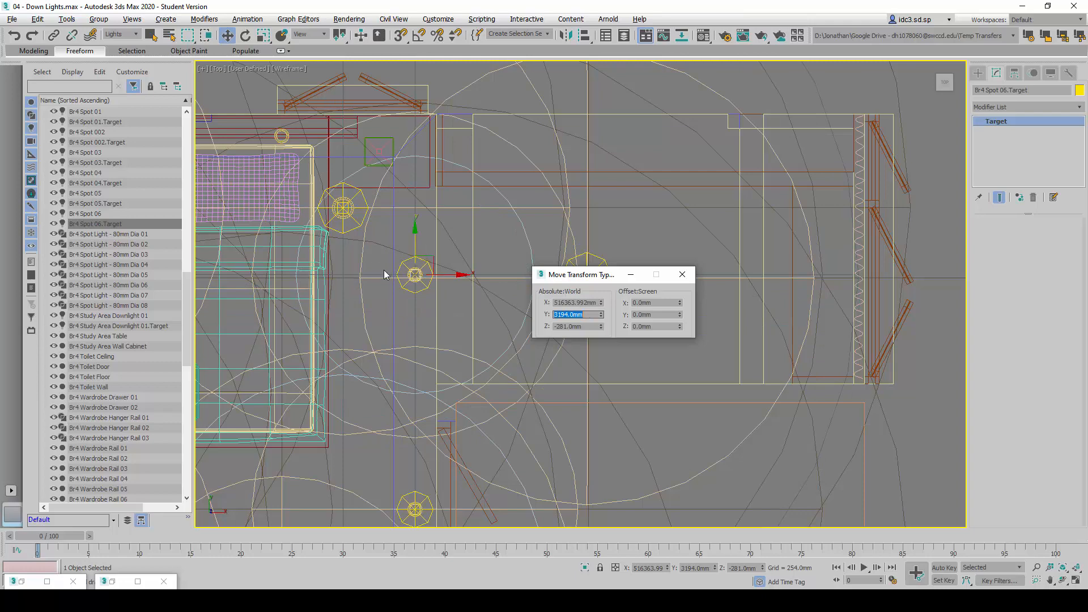
{"action": "scroll", "coordinate": [426, 319], "scroll_direction": "down", "scroll_amount": 3}
{"action": "scroll", "coordinate": [461, 312], "scroll_direction": "up", "scroll_amount": 3}
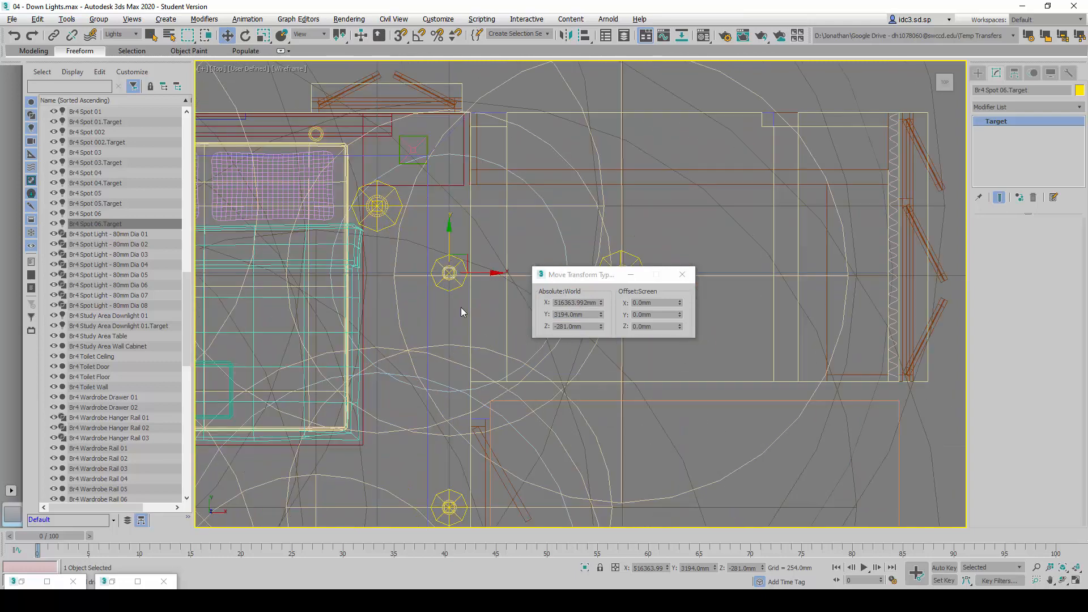
Clone Br4 Spot 06 and its target as an instance named Br4 Spot 07 and move the pair near the fixture above the bed's right pillow
{"action": "left_click", "coordinate": [106, 215]}
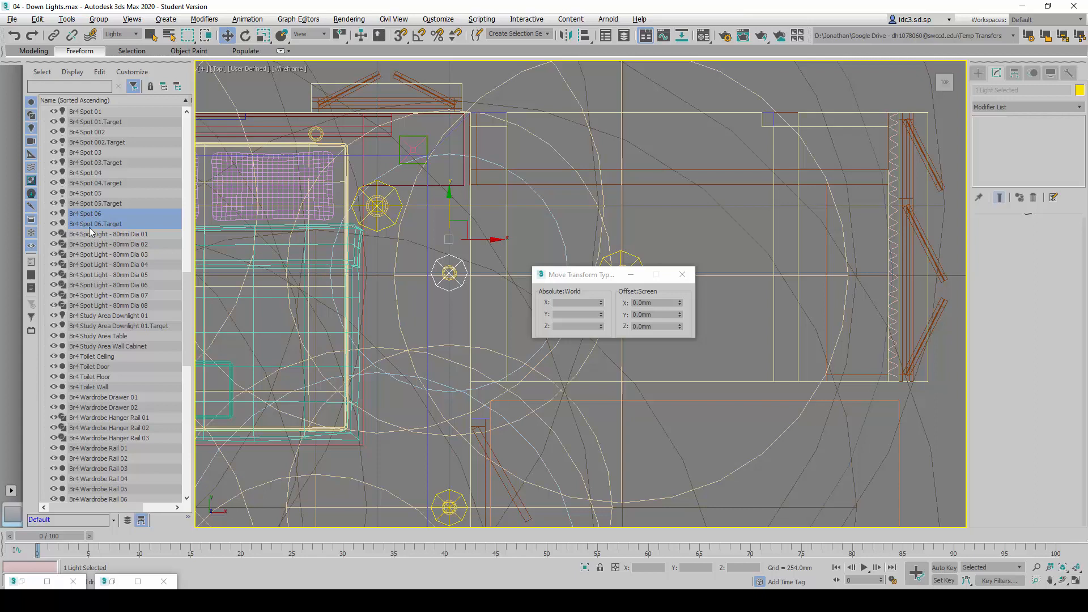
{"action": "middle_click_drag", "start_coordinate": [403, 329], "coordinate": [400, 341]}
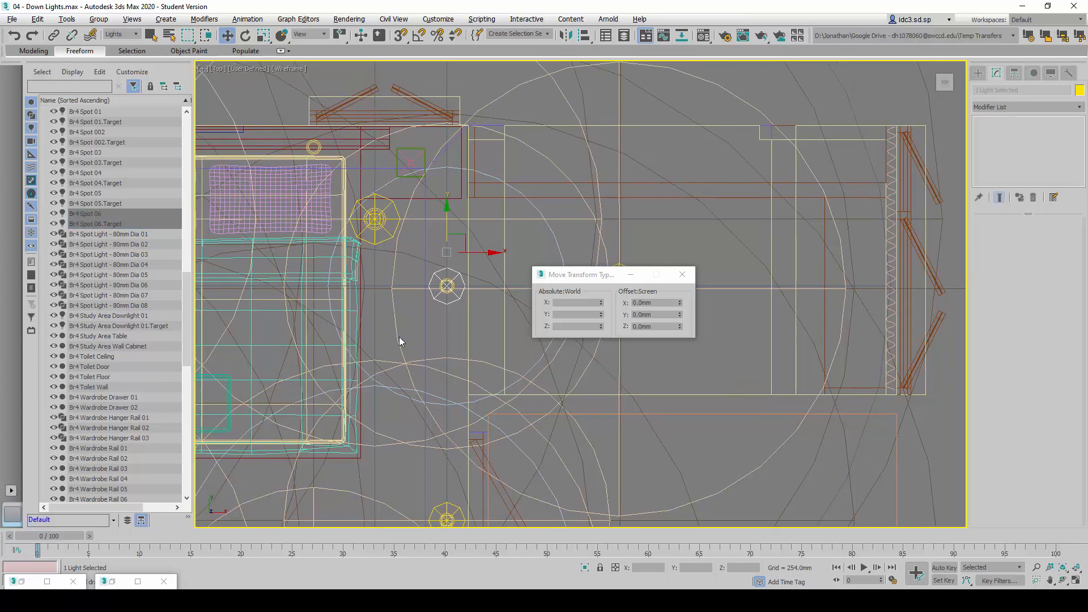
{"action": "key", "text": "ctrl+v"}
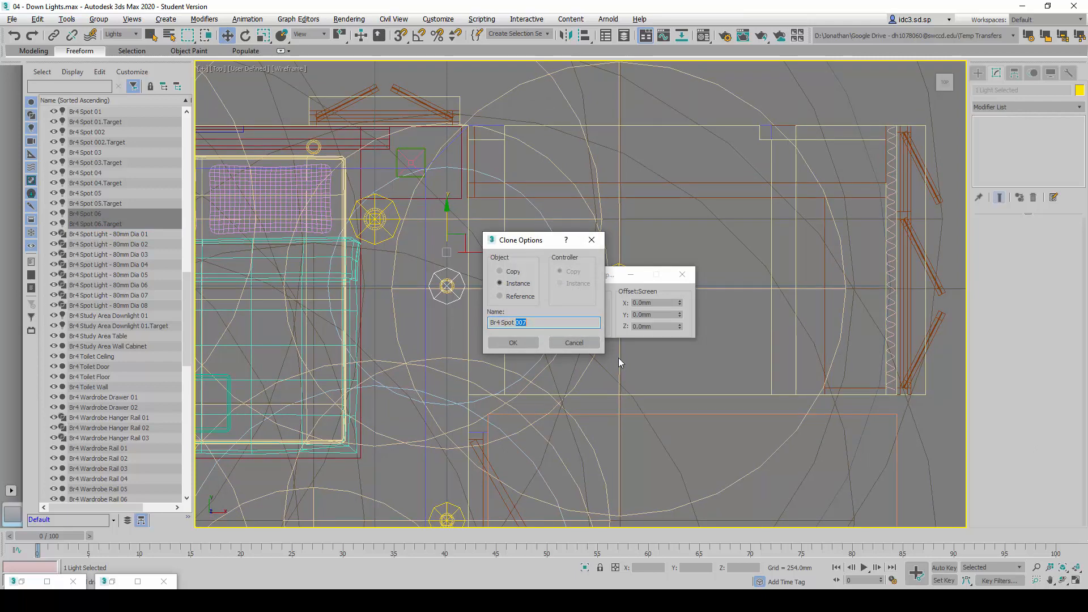
{"action": "type", "text": "07"}
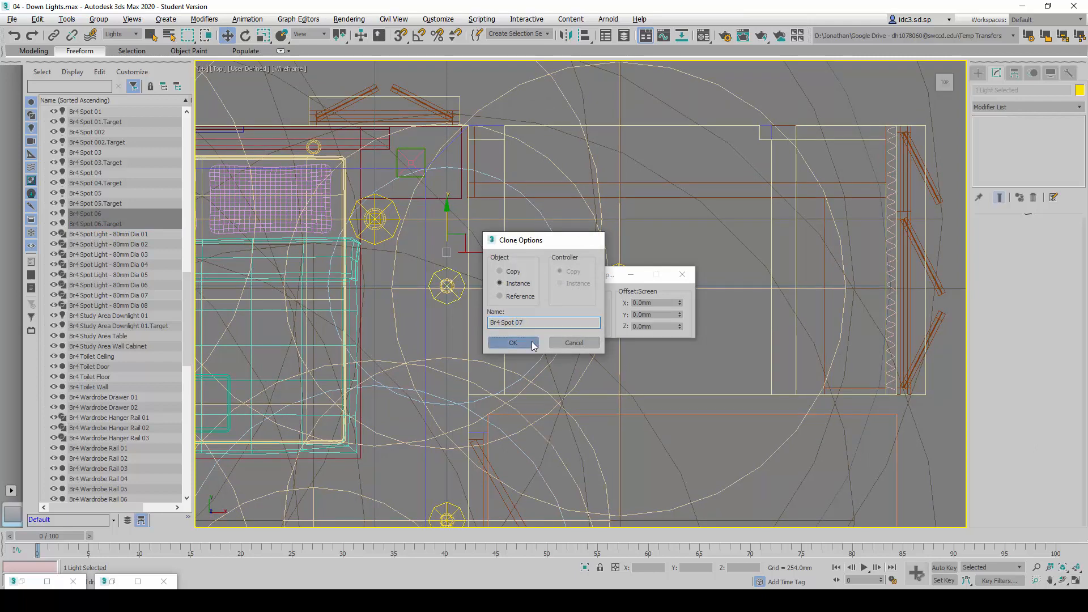
{"action": "left_click", "coordinate": [532, 343]}
{"action": "mouse_move", "coordinate": [461, 237]}
{"action": "left_mouse_down"}
{"action": "mouse_move", "coordinate": [346, 122]}
{"action": "mouse_move", "coordinate": [357, 115]}
{"action": "left_mouse_up"}
{"action": "middle_click_drag", "start_coordinate": [360, 201], "coordinate": [441, 292]}
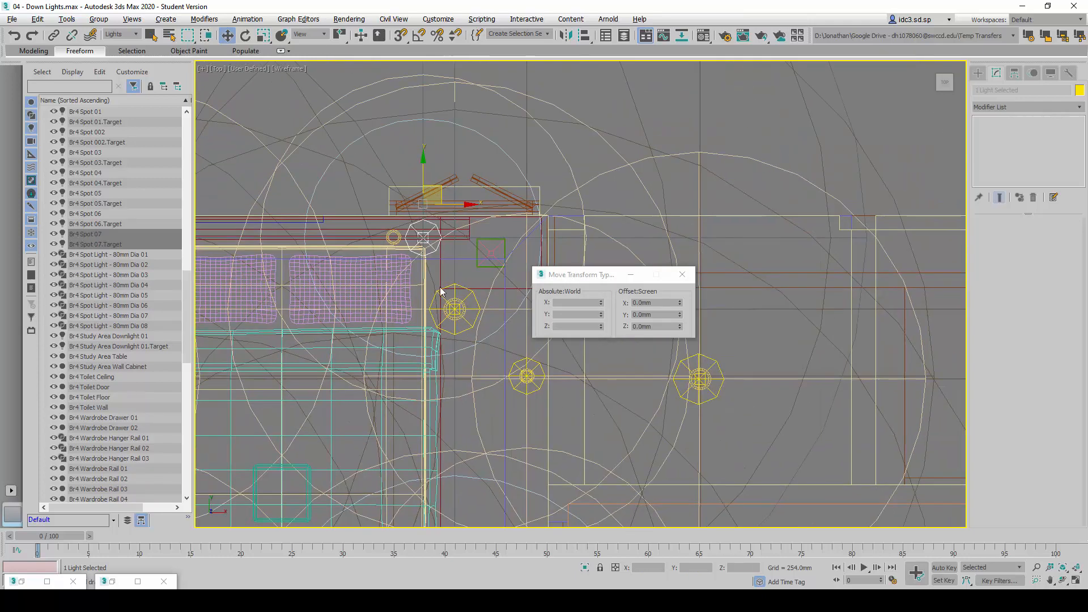
{"action": "scroll", "coordinate": [425, 253], "scroll_direction": "up", "scroll_amount": 4}
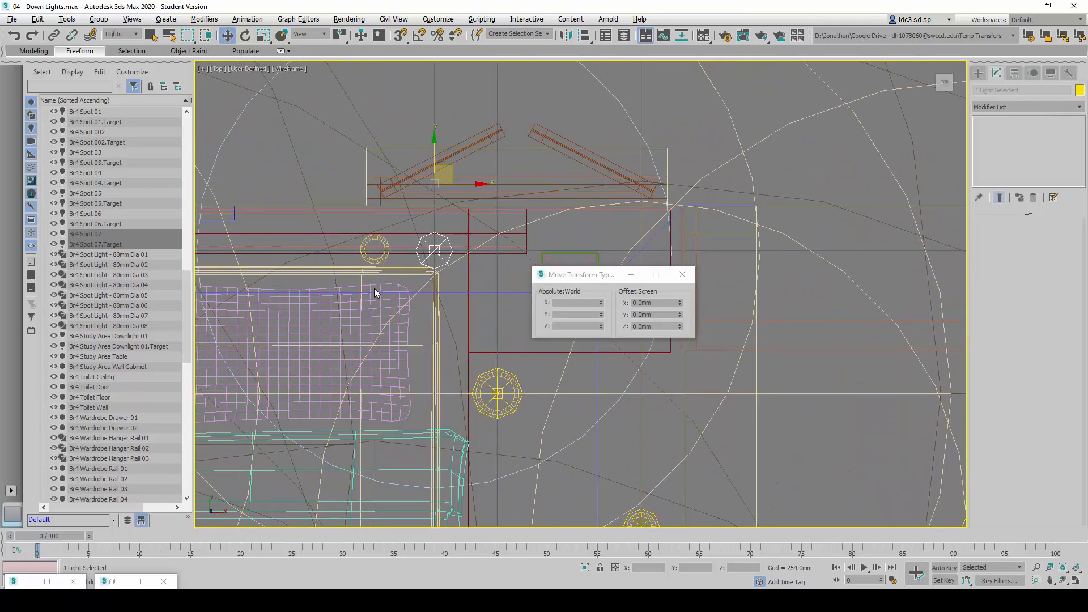
Set the absolute X position of Br4 Spot 07 to 515438.975 mm
{"action": "left_click", "coordinate": [88, 234]}
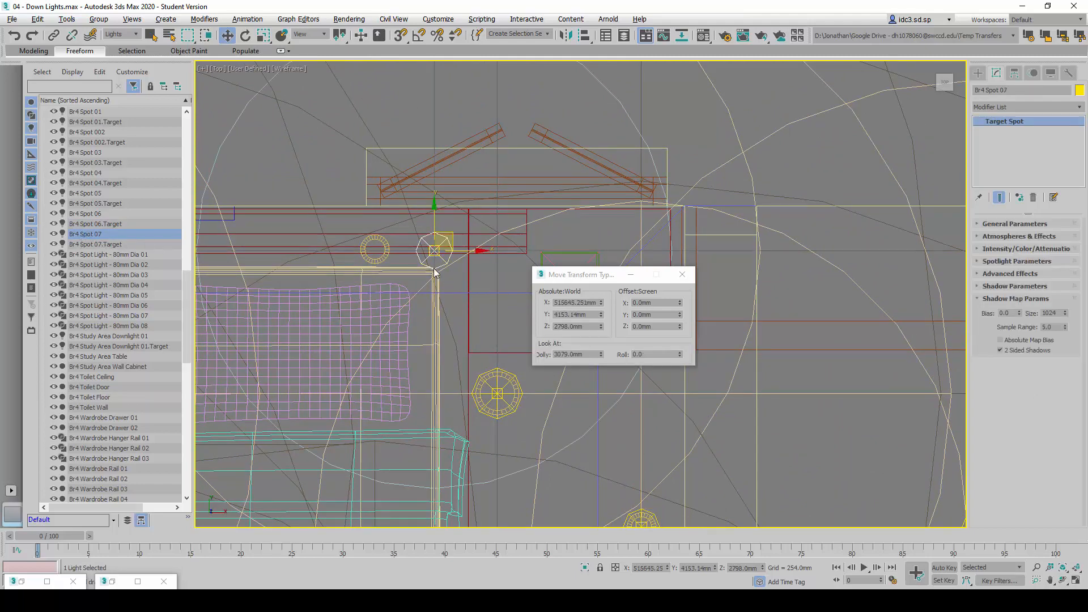
{"action": "left_click", "coordinate": [566, 303]}
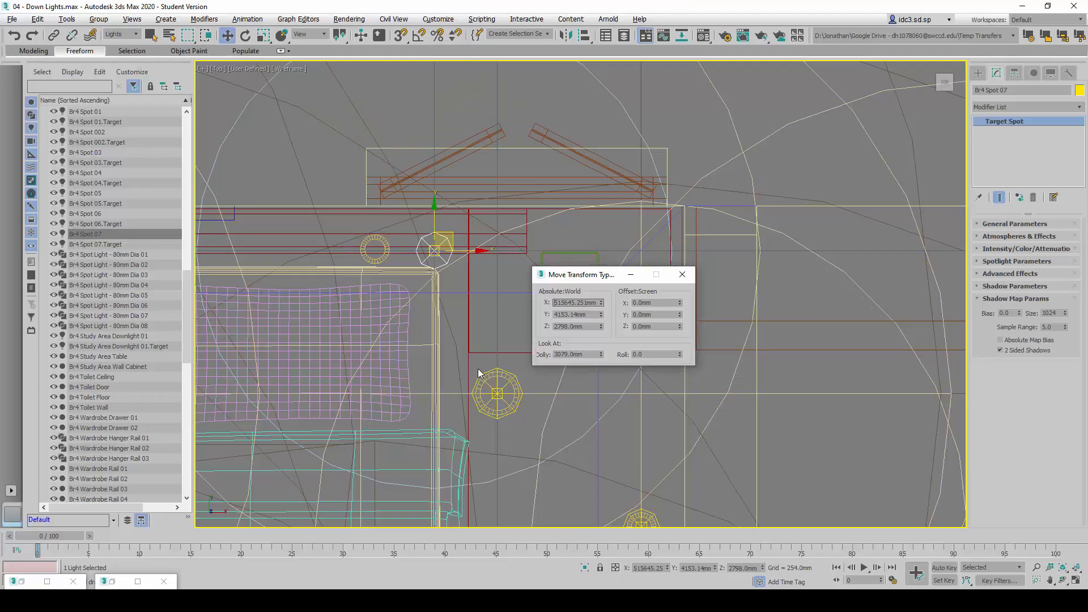
{"action": "double_click", "coordinate": [569, 304]}
{"action": "type", "text": "515438.975"}
{"action": "key", "text": "Return"}
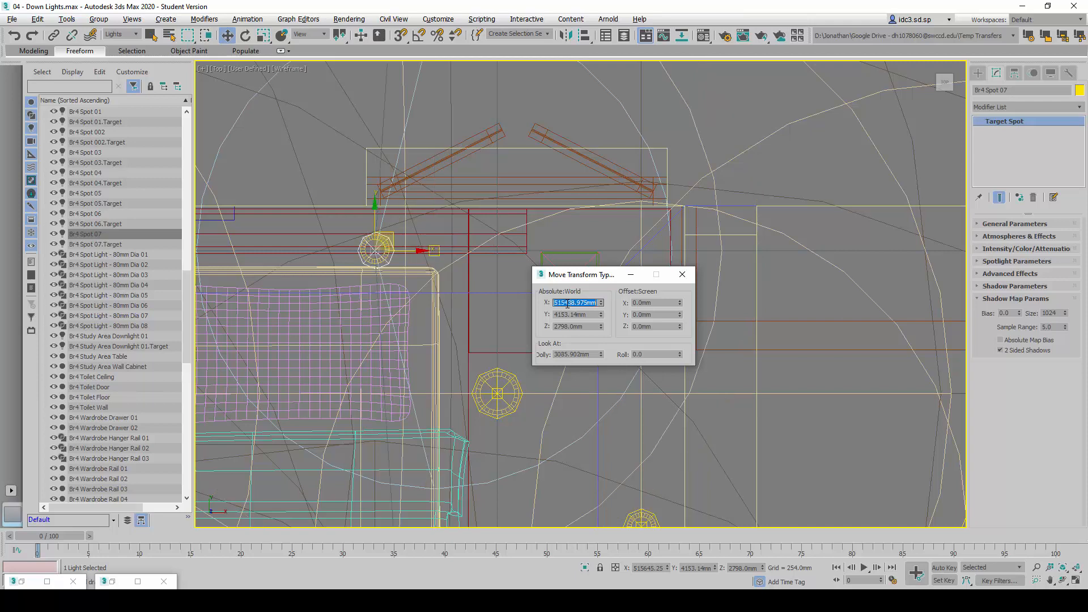
Check the Br4 Spot 07 row of the reference table and set the light's absolute Y position to 4158 mm
{"action": "double_click", "coordinate": [567, 315]}
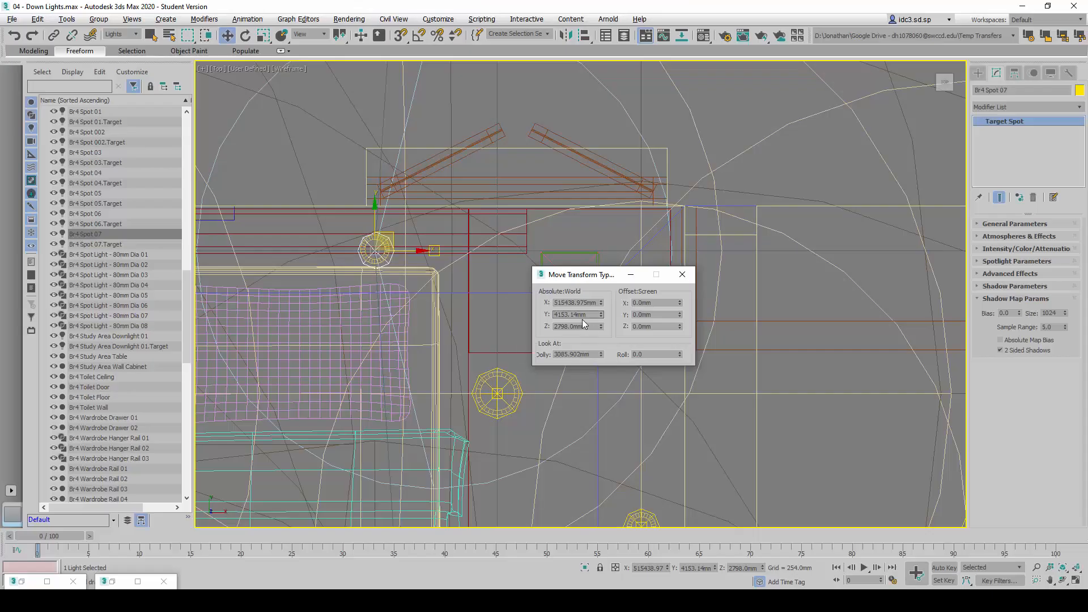
{"action": "double_click", "coordinate": [581, 315]}
{"action": "type", "text": "4158"}
{"action": "key", "text": "Return"}
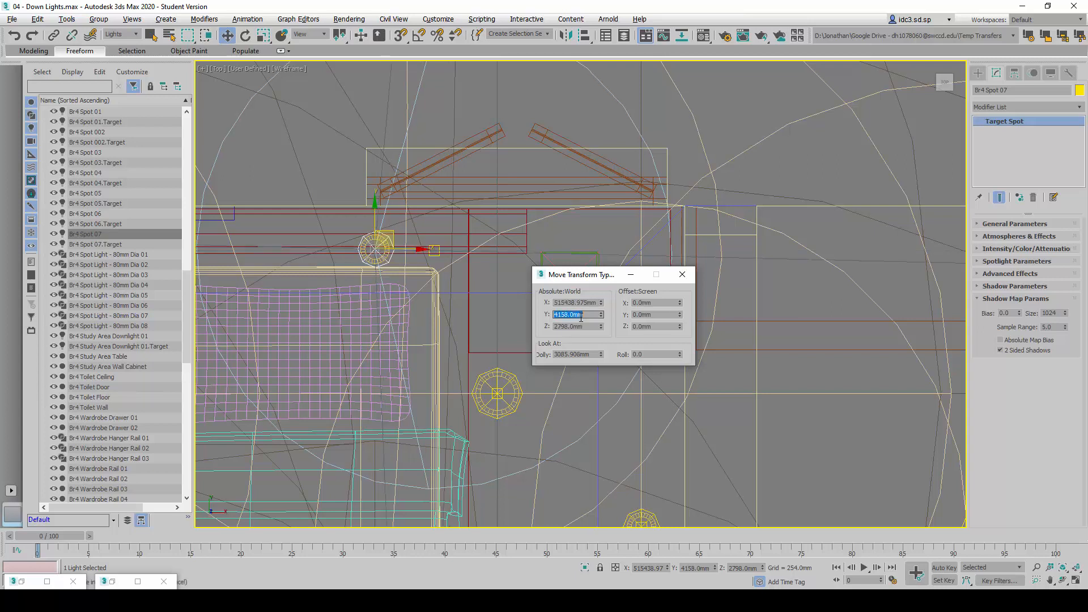
Check the Br4 Spot 07.Target row of the reference table and set the target's absolute X position to 515438.975 mm
{"action": "left_click", "coordinate": [94, 245]}
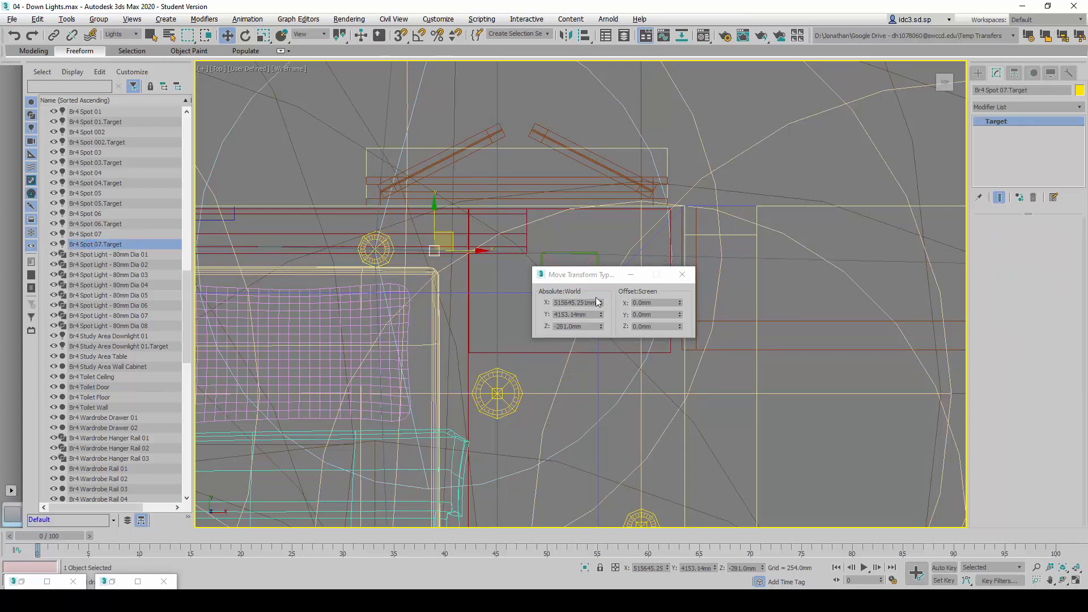
{"action": "double_click", "coordinate": [572, 302]}
{"action": "key", "text": "alt+Tab"}
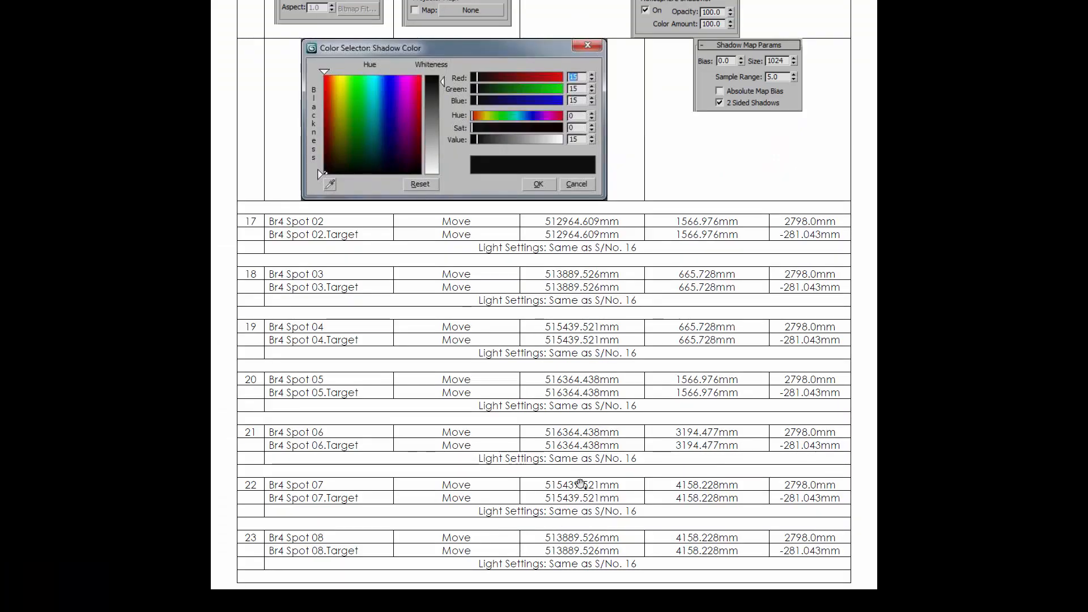
{"action": "key", "text": "alt+Tab"}
{"action": "double_click", "coordinate": [560, 302]}
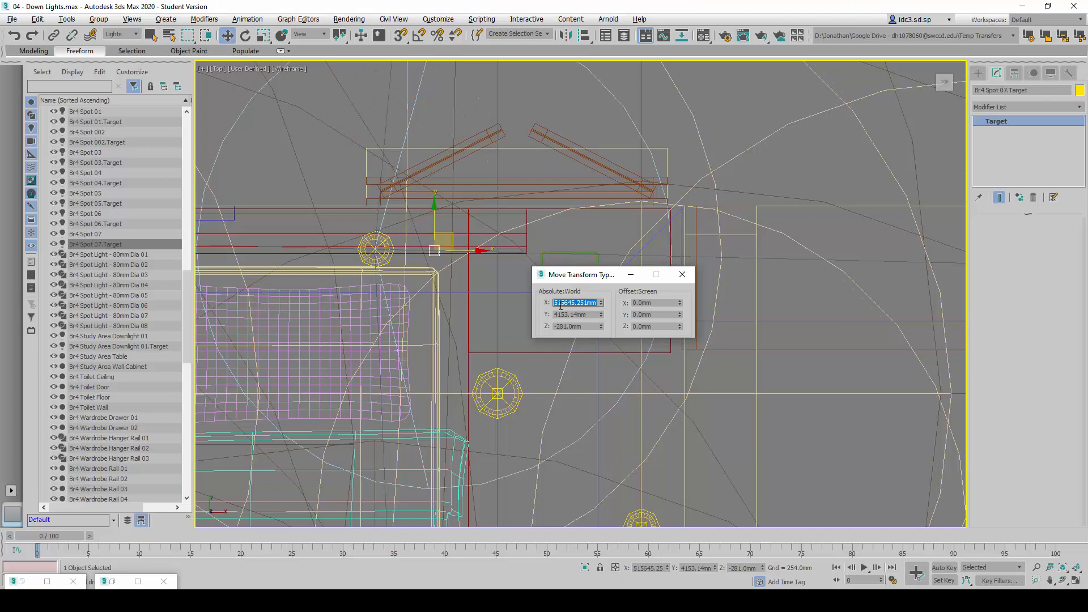
{"action": "type", "text": "515439"}
{"action": "key", "text": "Tab"}
Set the absolute Y position of Br4 Spot 07.Target to 4158 mm, following its row in the reference table
{"action": "key", "text": "alt+Tab"}
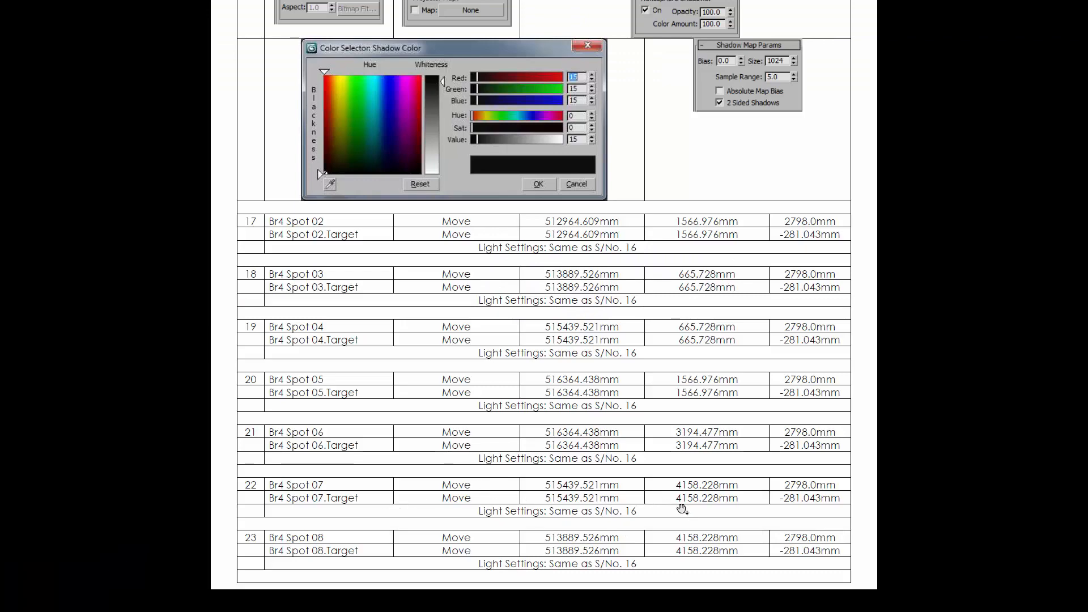
{"action": "key", "text": "alt+Tab"}
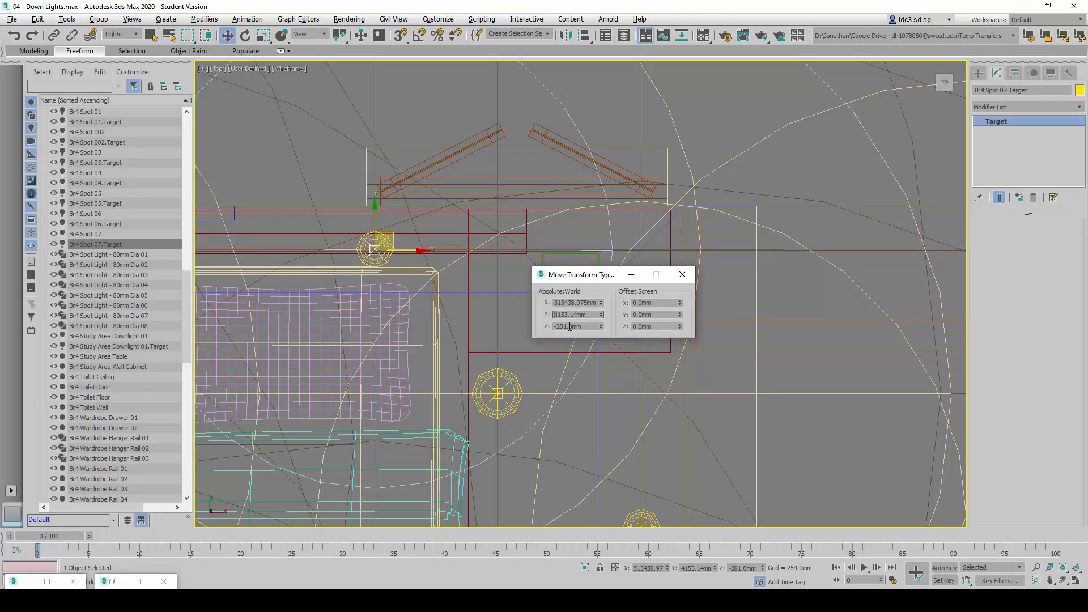
{"action": "type", "text": "4158"}
{"action": "key", "text": "Return"}
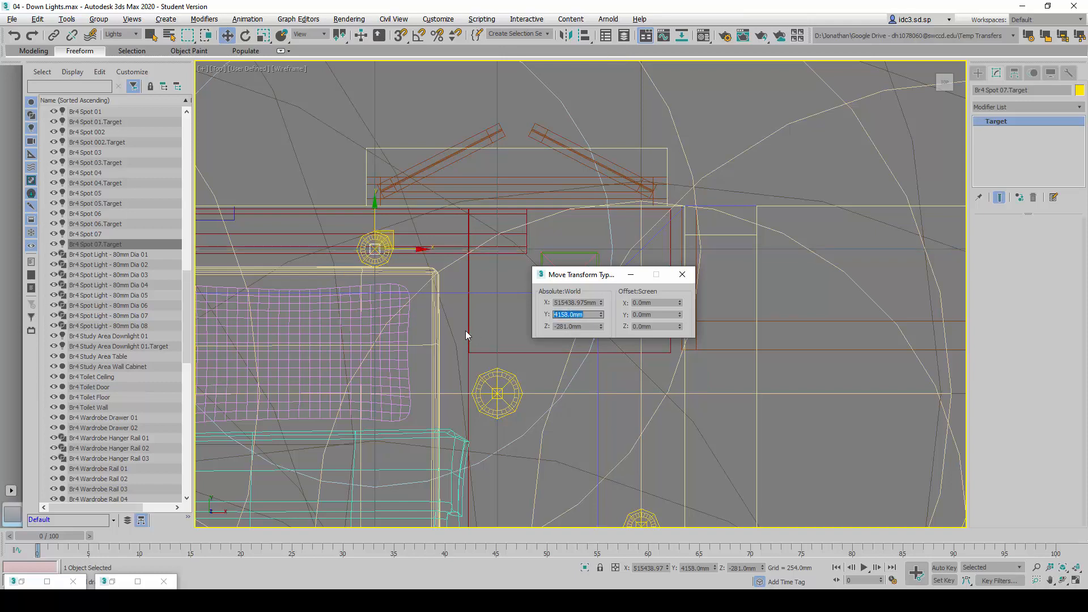
Clone Br4 Spot 07 together with its target and move the new pair near the fixture above the bed's left pillow
{"action": "scroll", "coordinate": [399, 278], "scroll_direction": "down", "scroll_amount": 5}
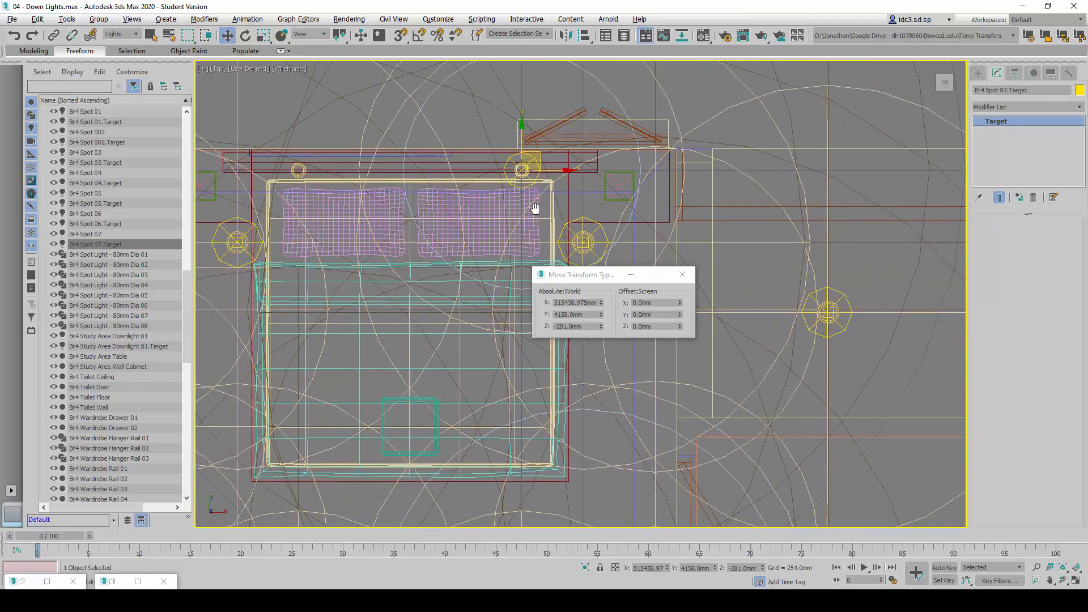
{"action": "left_click", "coordinate": [101, 234]}
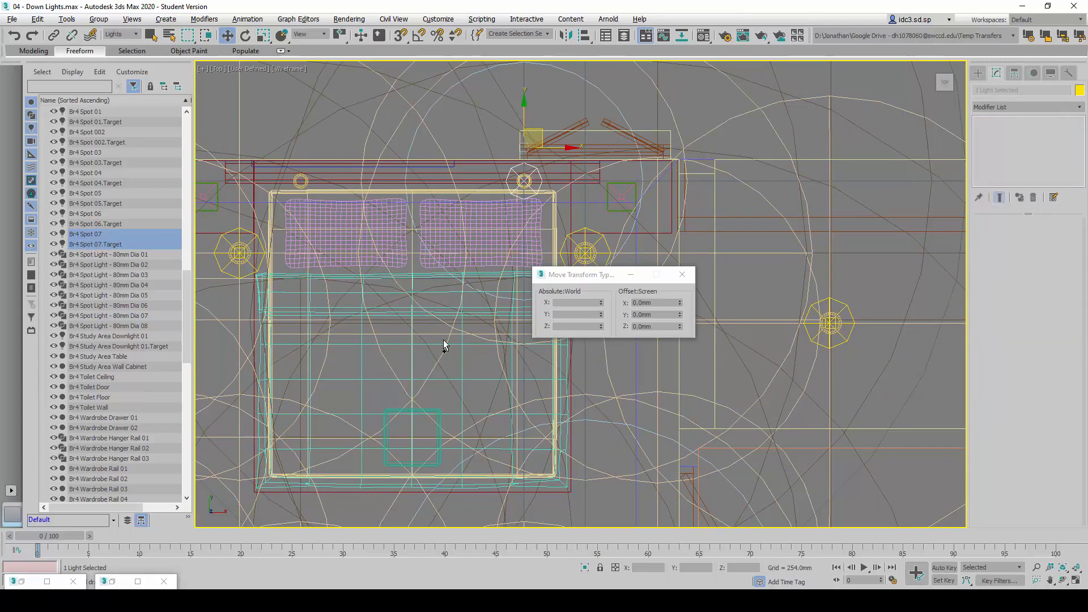
{"action": "key", "text": "ctrl+v"}
{"action": "left_click", "coordinate": [508, 343]}
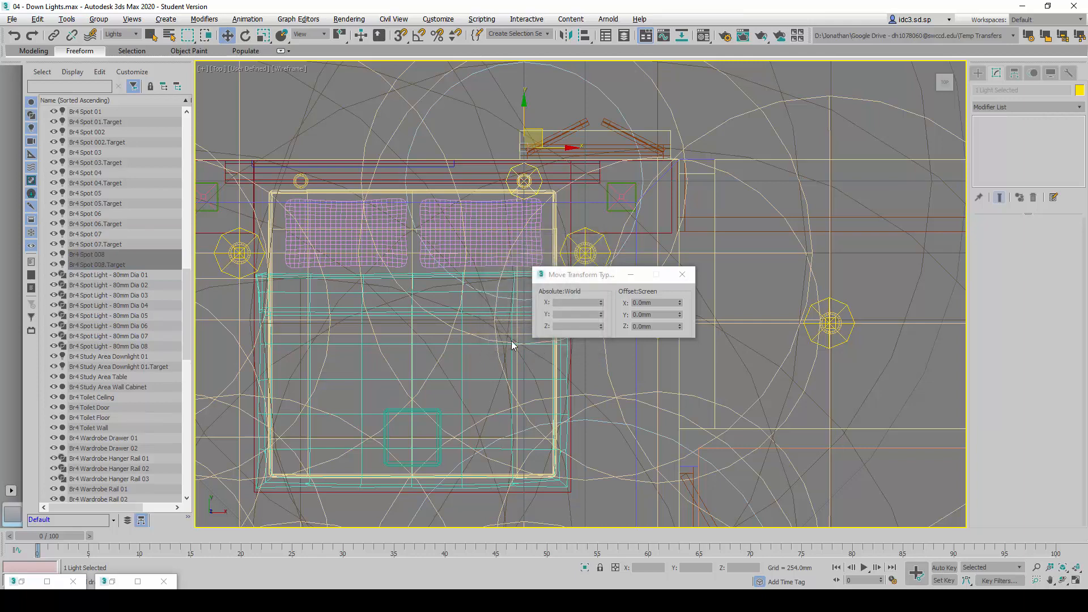
{"action": "left_click_drag", "start_coordinate": [556, 147], "coordinate": [316, 177]}
{"action": "scroll", "coordinate": [317, 177], "scroll_direction": "up", "scroll_amount": 3}
{"action": "middle_click_drag", "start_coordinate": [328, 196], "coordinate": [434, 236]}
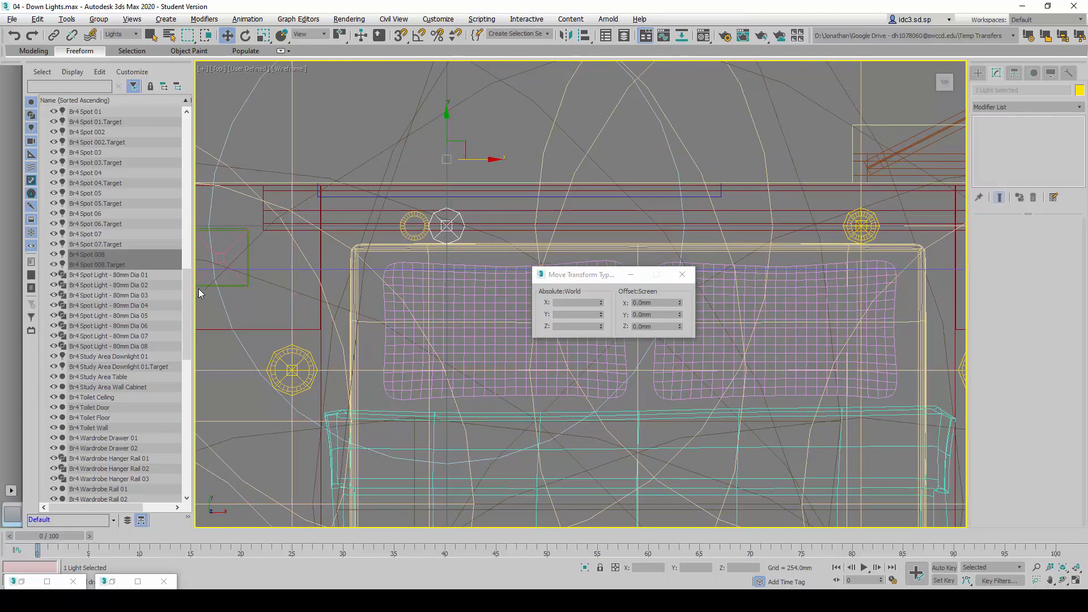
Rename the newly cloned spotlight Br4 Spot 08
{"action": "left_click", "coordinate": [122, 244]}
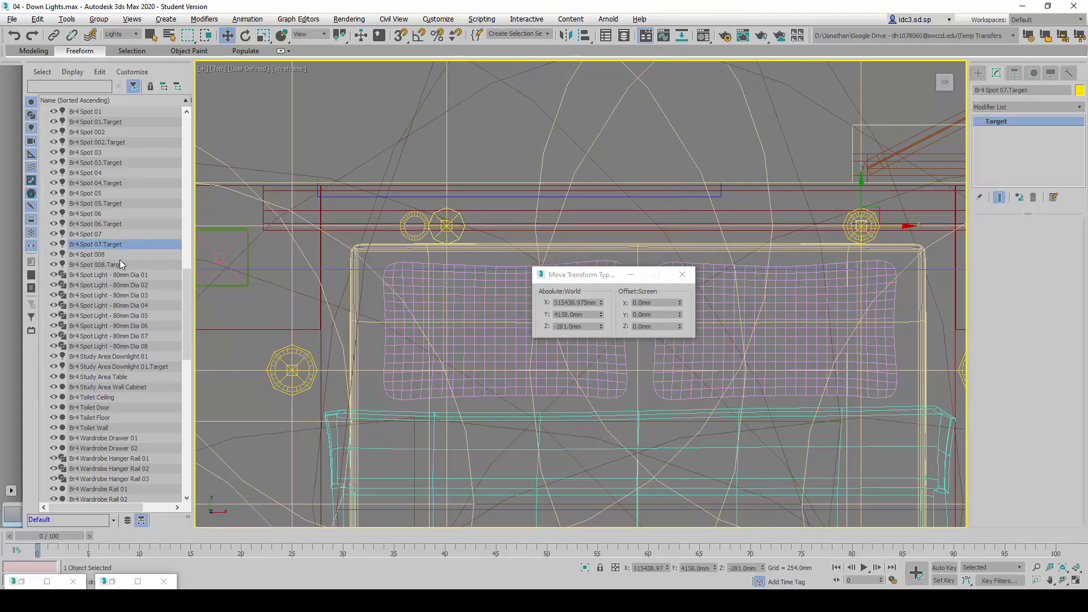
{"action": "left_click", "coordinate": [122, 254]}
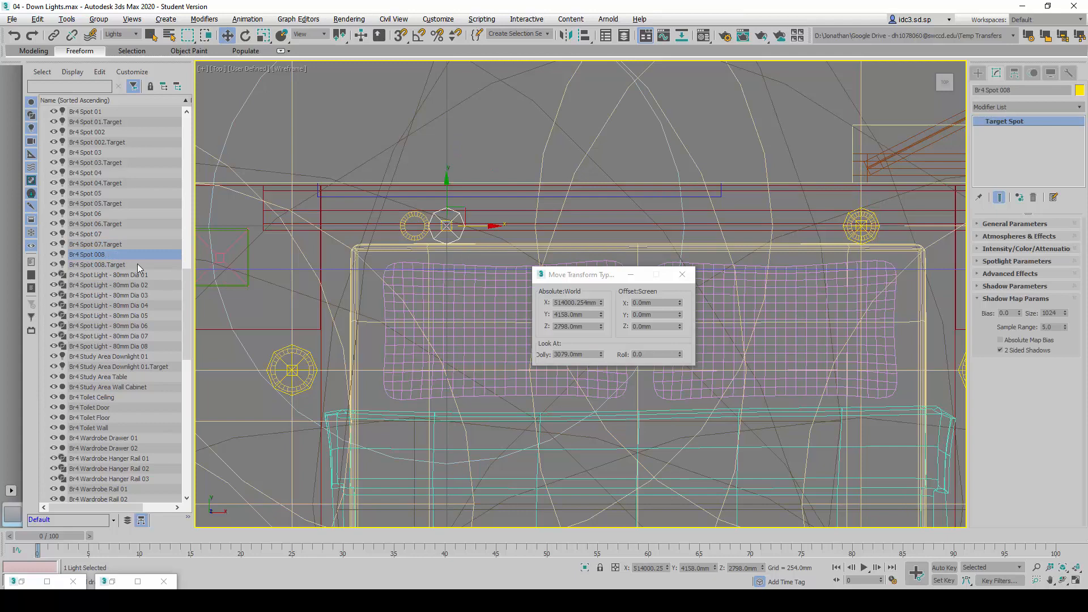
{"action": "double_click", "coordinate": [1005, 90]}
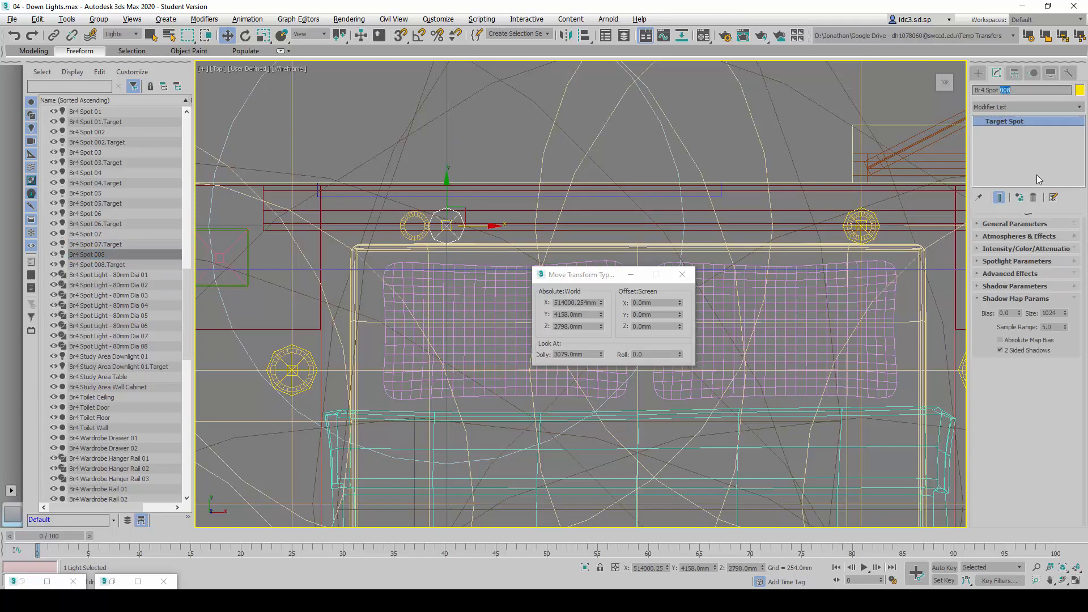
{"action": "type", "text": "08"}
{"action": "key", "text": "Return"}
Set the absolute X position of Br4 Spot 08 to 513888.98 mm
{"action": "double_click", "coordinate": [577, 302]}
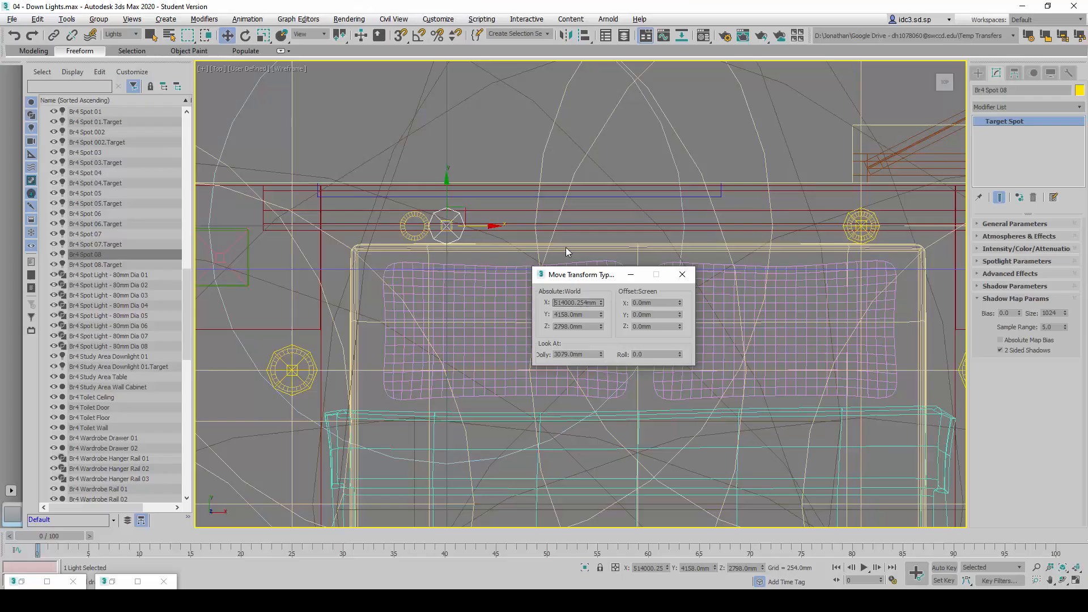
{"action": "double_click", "coordinate": [567, 304]}
{"action": "type", "text": "513888.98mm"}
{"action": "key", "text": "Return"}
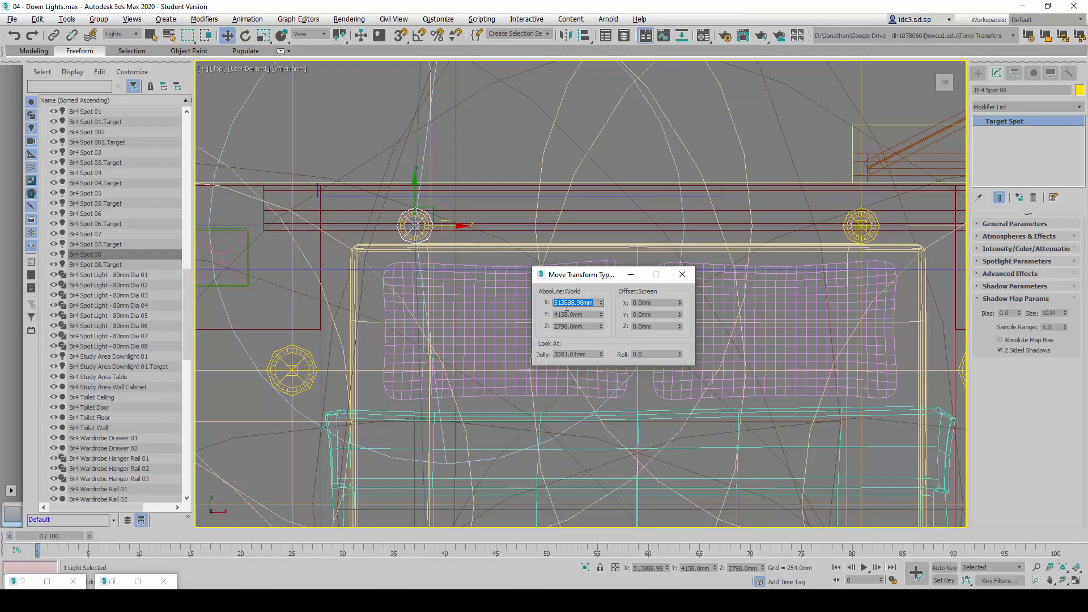
Set the absolute X position of Br4 Spot 08.Target to 513888.98 mm and close the transform type-in
{"action": "left_click", "coordinate": [111, 264]}
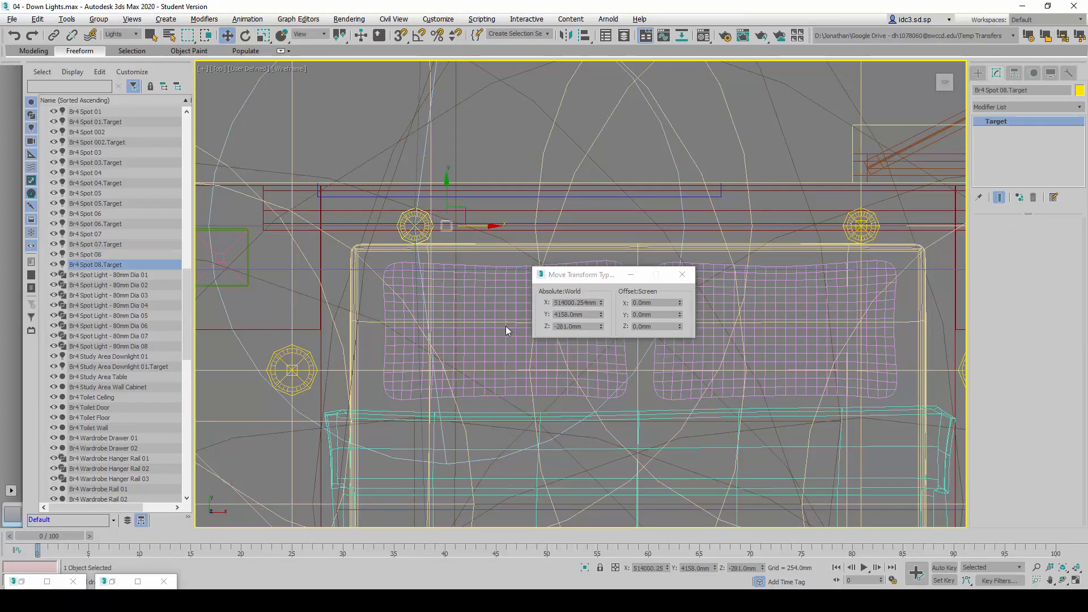
{"action": "double_click", "coordinate": [581, 303]}
{"action": "type", "text": "513"}
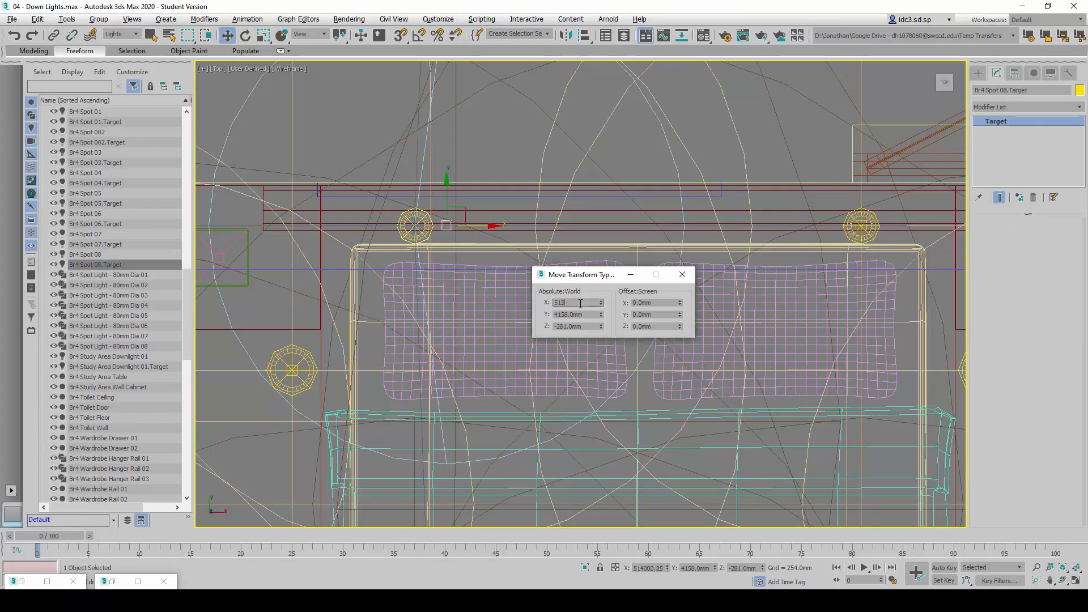
{"action": "type", "text": "888.98"}
{"action": "key", "text": "Return"}
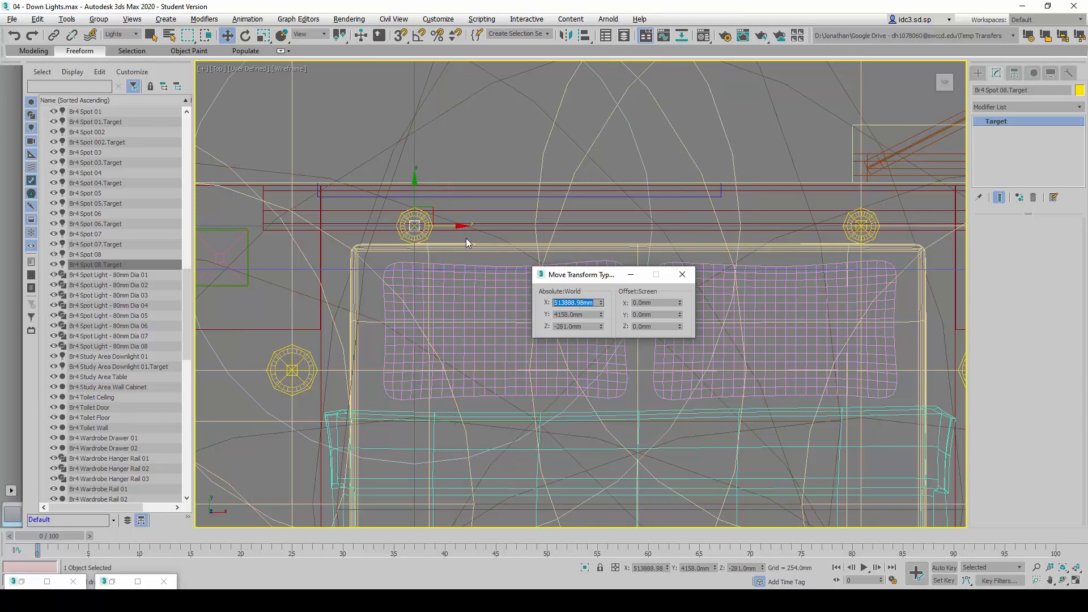
{"action": "scroll", "coordinate": [369, 181], "scroll_direction": "down", "scroll_amount": 8}
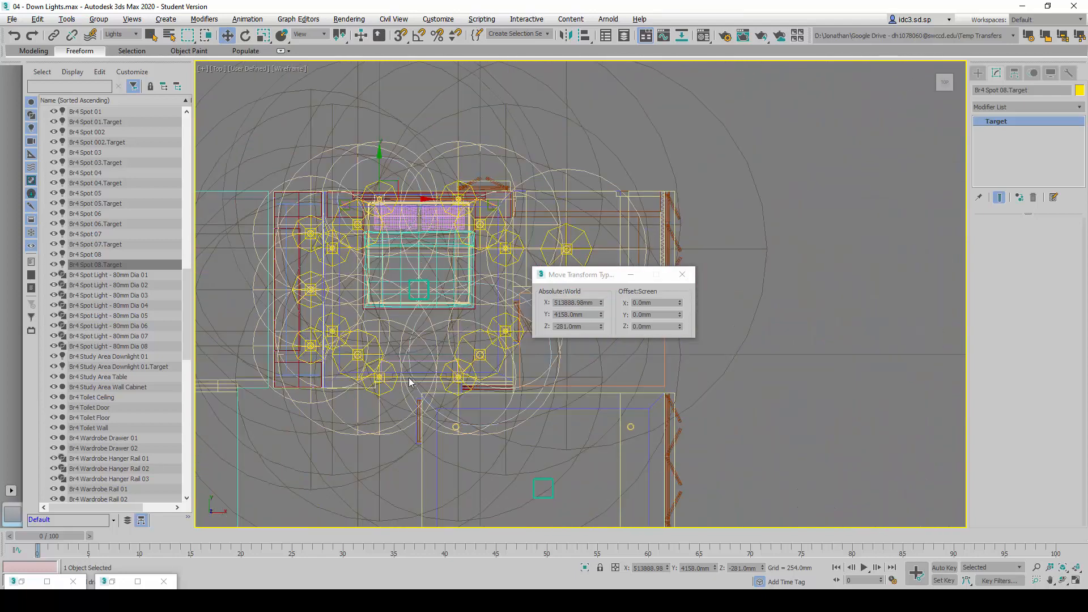
{"action": "left_click", "coordinate": [682, 275]}
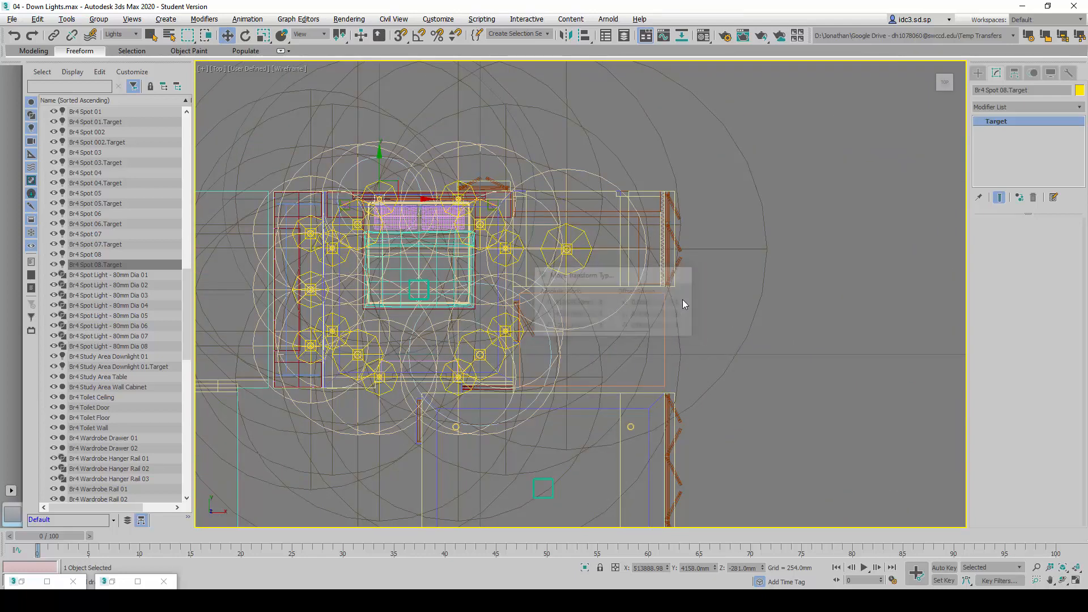
Return to the four-viewport layout and render the 01 - Br4 Pocket Door to Bed camera view
{"action": "scroll", "coordinate": [549, 372], "scroll_direction": "down", "scroll_amount": 4}
{"action": "scroll", "coordinate": [472, 362], "scroll_direction": "up", "scroll_amount": 5}
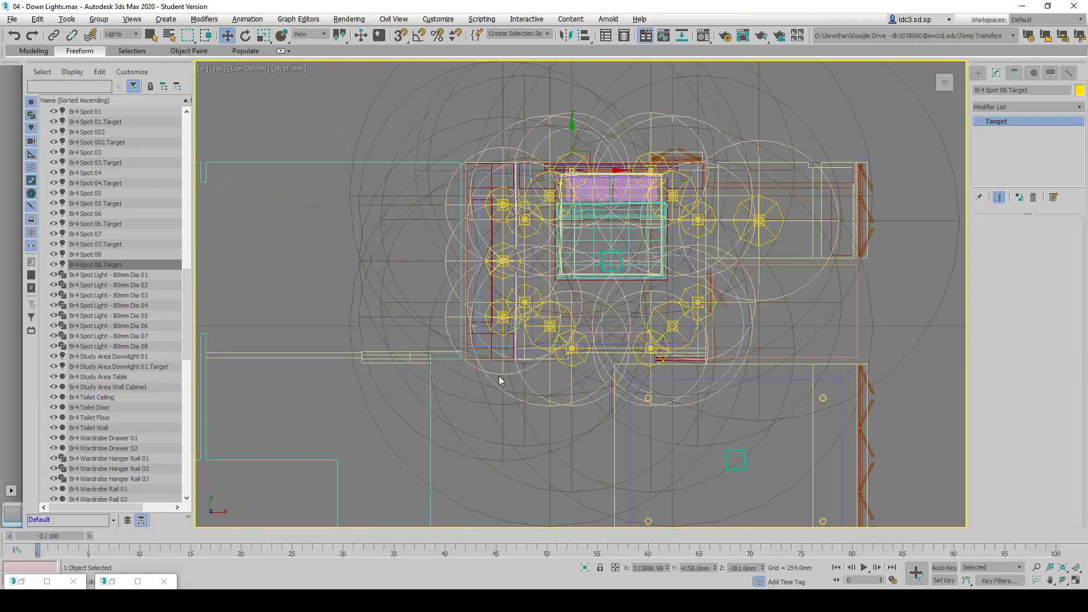
{"action": "scroll", "coordinate": [499, 376], "scroll_direction": "down", "scroll_amount": 2}
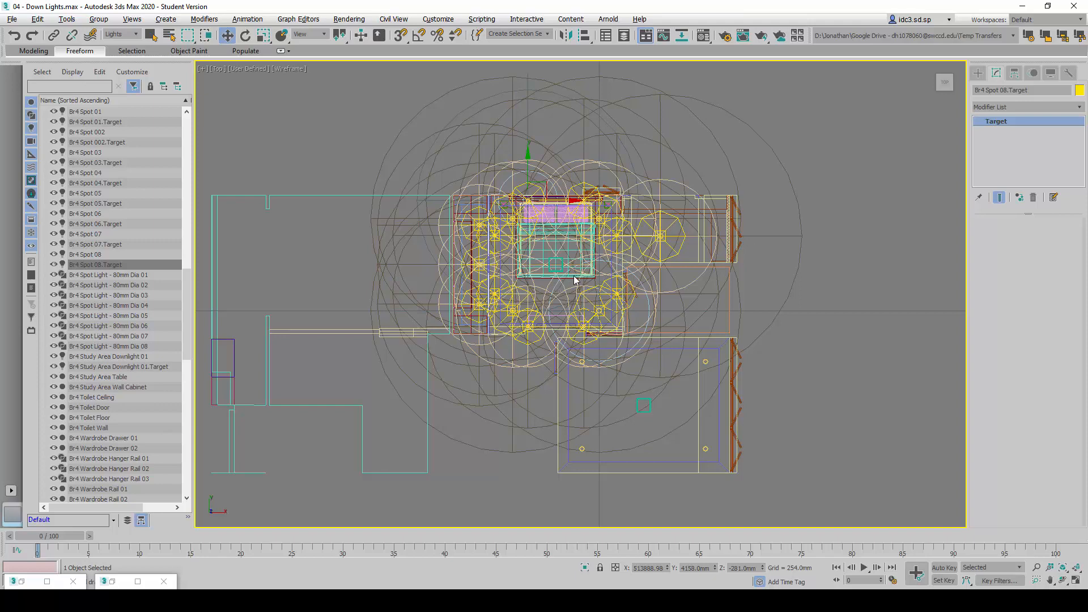
{"action": "key", "text": "alt+w"}
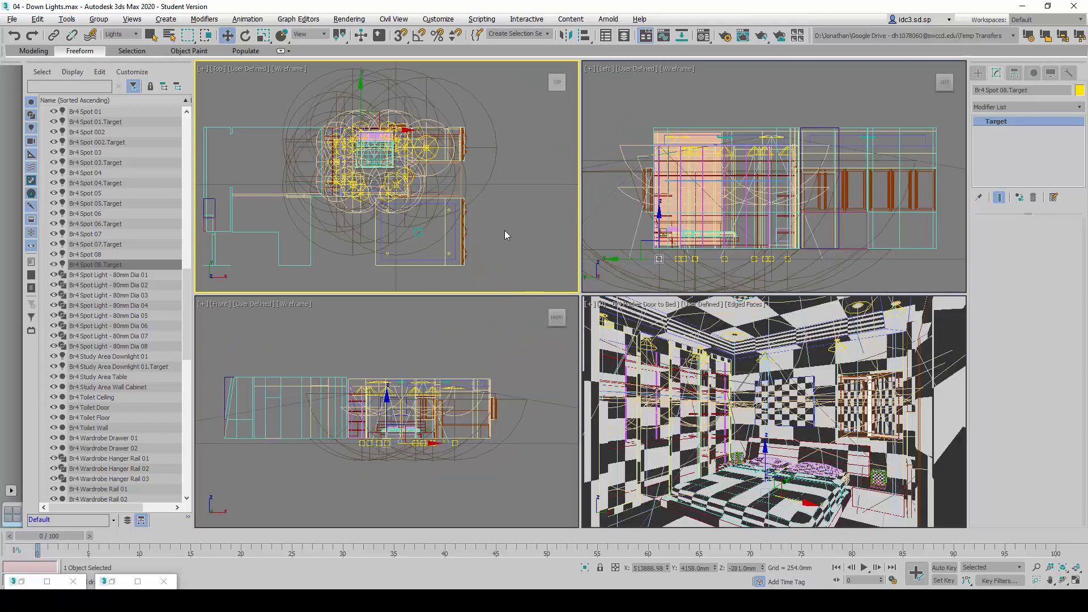
{"action": "right_click", "coordinate": [505, 252]}
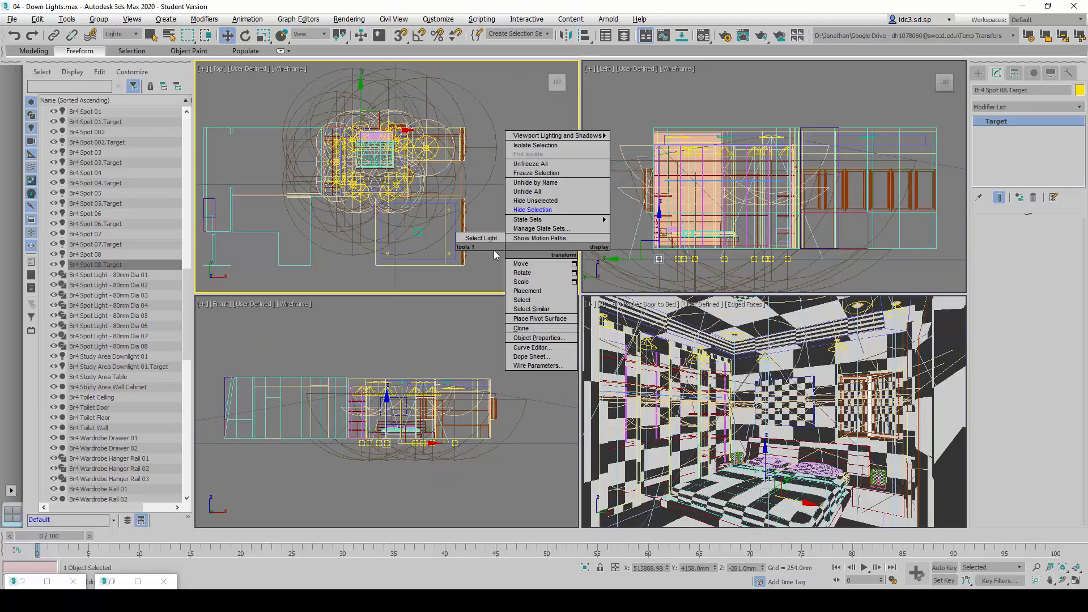
{"action": "left_click", "coordinate": [726, 2]}
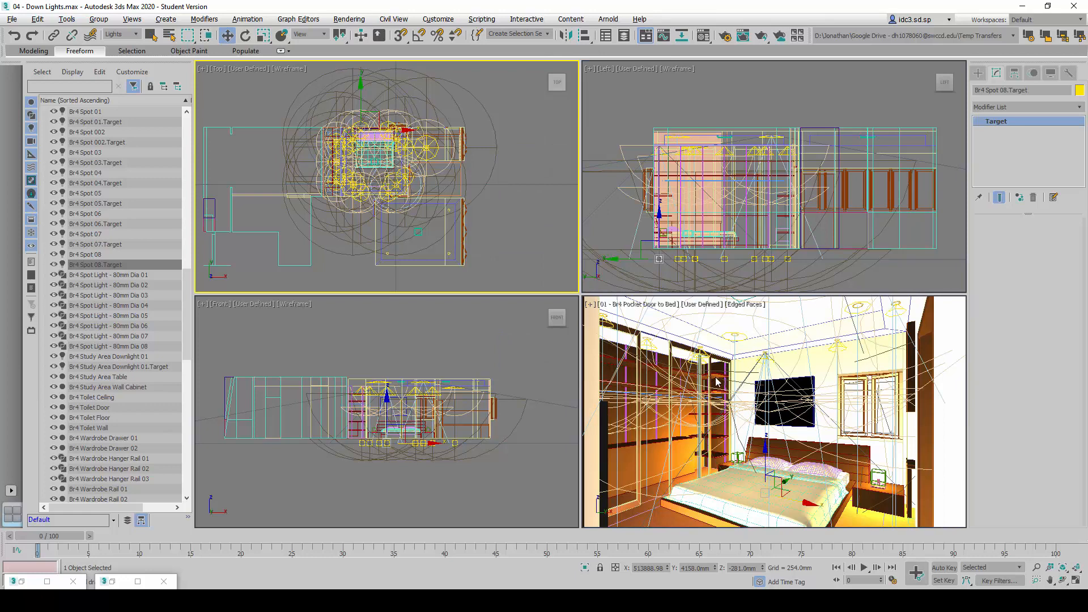
{"action": "right_click", "coordinate": [815, 374]}
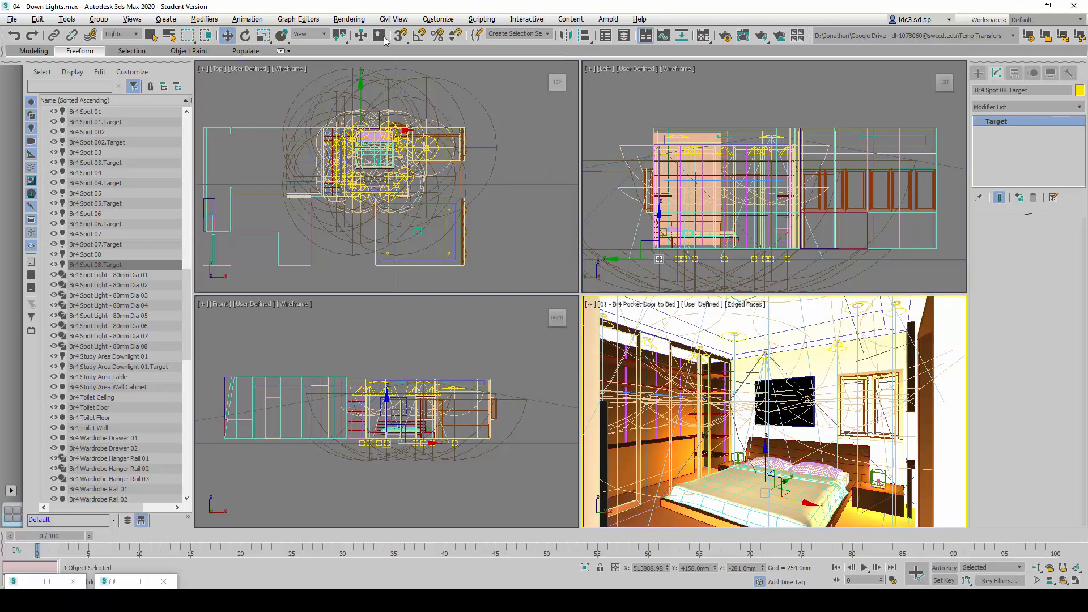
{"action": "left_click", "coordinate": [362, 20]}
{"action": "left_click", "coordinate": [369, 37]}
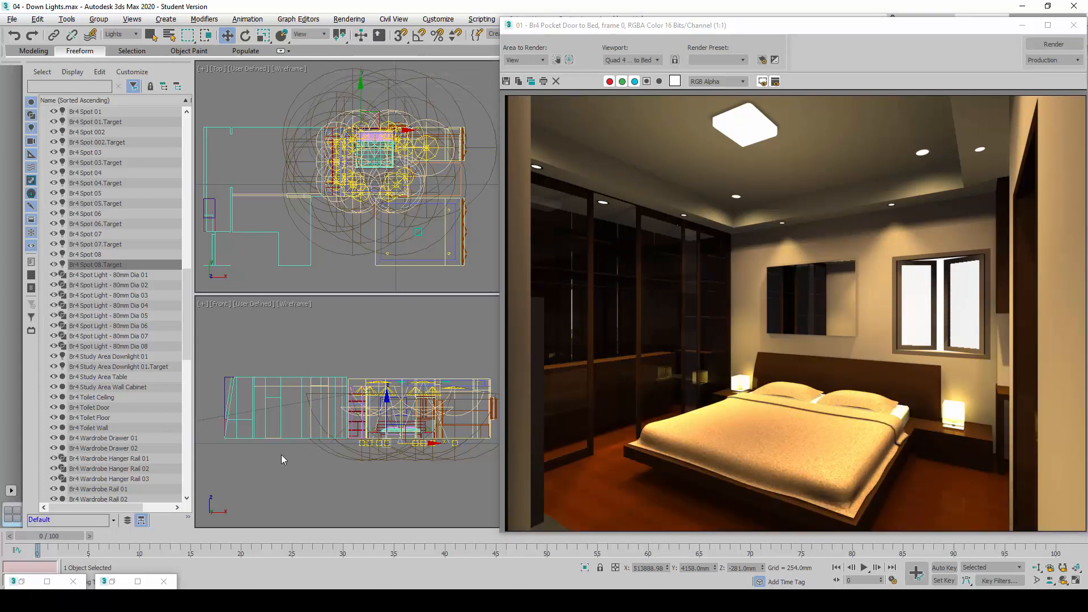
Restore the minimized clone of the earlier render and line it up beside the new render for comparison
{"action": "left_click", "coordinate": [125, 582]}
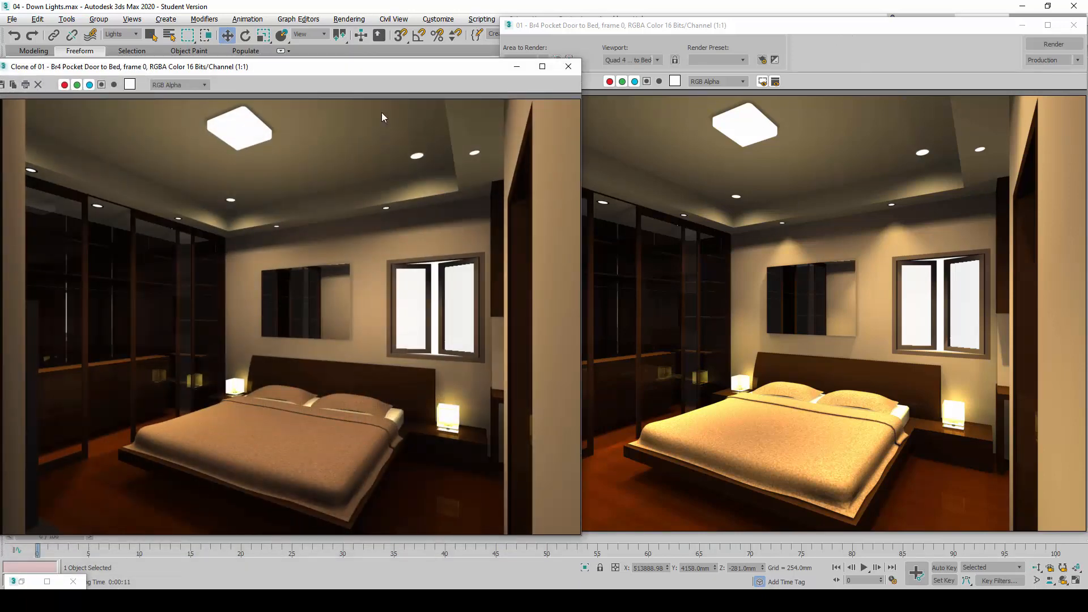
{"action": "left_click_drag", "start_coordinate": [369, 72], "coordinate": [369, 67]}
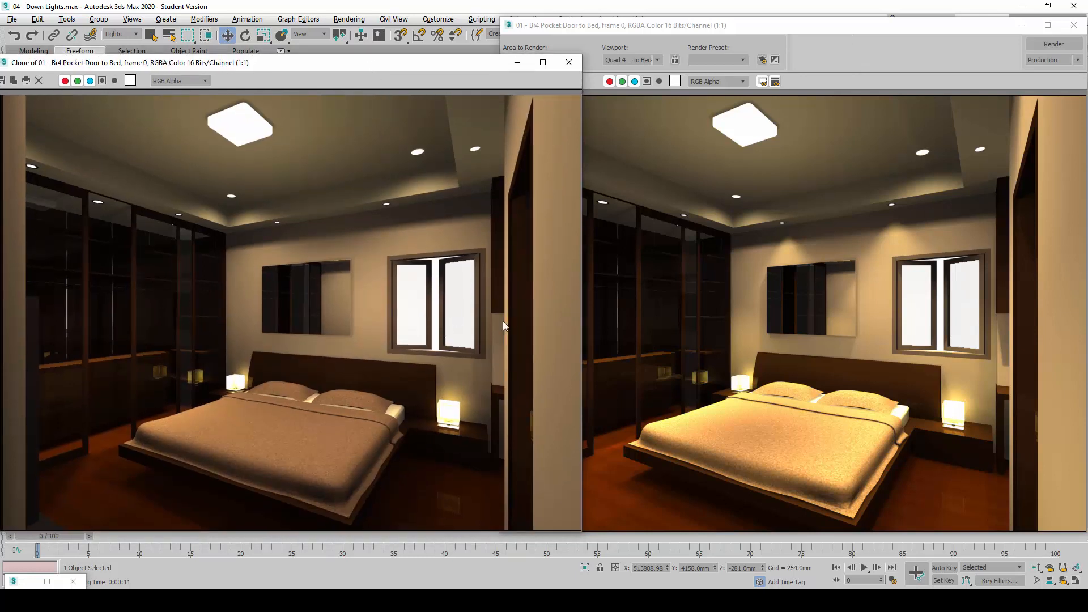
{"action": "left_click", "coordinate": [801, 109]}
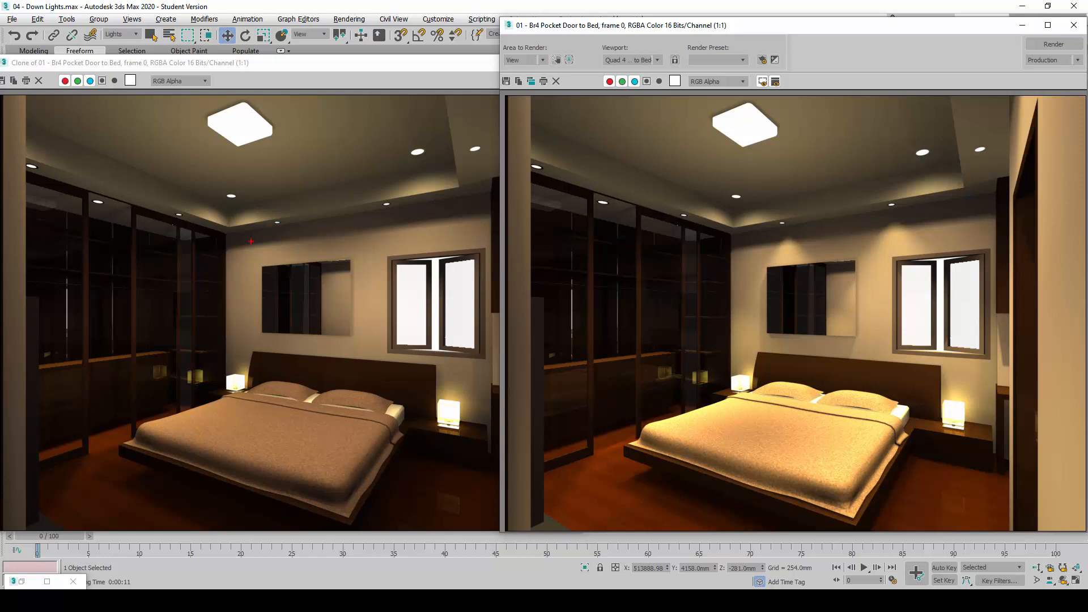
{"action": "left_click_drag", "start_coordinate": [258, 235], "coordinate": [228, 277]}
{"action": "left_click_drag", "start_coordinate": [287, 238], "coordinate": [262, 269]}
{"action": "left_click_drag", "start_coordinate": [338, 229], "coordinate": [316, 261]}
{"action": "left_click_drag", "start_coordinate": [370, 219], "coordinate": [352, 257]}
{"action": "left_click_drag", "start_coordinate": [427, 218], "coordinate": [385, 266]}
{"action": "mouse_move", "coordinate": [473, 213]}
{"action": "left_mouse_down"}
{"action": "mouse_move", "coordinate": [442, 258]}
{"action": "mouse_move", "coordinate": [468, 270]}
{"action": "left_mouse_up"}
{"action": "mouse_move", "coordinate": [388, 242]}
{"action": "left_mouse_down"}
{"action": "mouse_move", "coordinate": [362, 295]}
{"action": "mouse_move", "coordinate": [361, 354]}
{"action": "left_mouse_up"}
{"action": "left_click_drag", "start_coordinate": [278, 286], "coordinate": [233, 354]}
{"action": "mouse_move", "coordinate": [312, 334]}
{"action": "left_mouse_down"}
{"action": "mouse_move", "coordinate": [277, 366]}
{"action": "mouse_move", "coordinate": [288, 358]}
{"action": "left_mouse_up"}
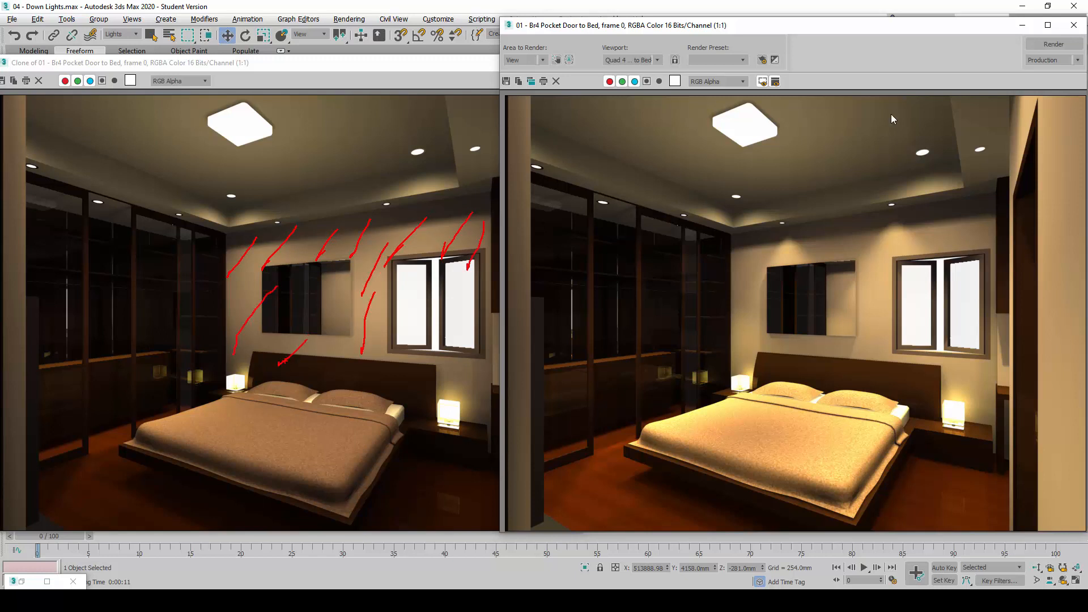
{"action": "key", "text": "Escape"}
{"action": "mouse_move", "coordinate": [345, 181]}
{"action": "left_mouse_down"}
{"action": "mouse_move", "coordinate": [226, 221]}
{"action": "mouse_move", "coordinate": [190, 366]}
{"action": "mouse_move", "coordinate": [258, 426]}
{"action": "mouse_move", "coordinate": [484, 462]}
{"action": "mouse_move", "coordinate": [513, 391]}
{"action": "mouse_move", "coordinate": [521, 185]}
{"action": "mouse_move", "coordinate": [403, 168]}
{"action": "left_mouse_up"}
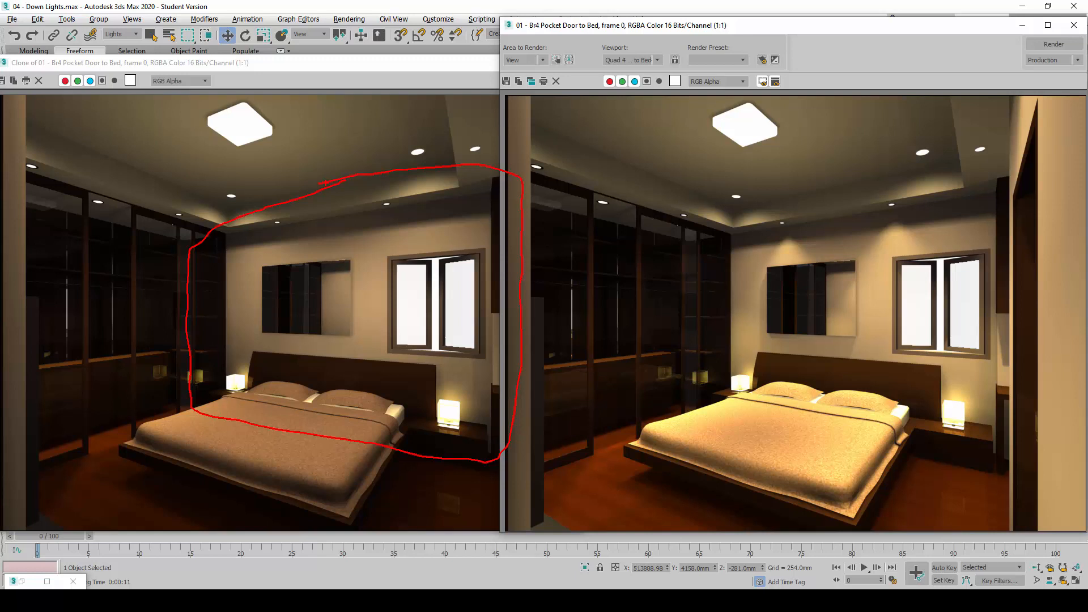
{"action": "key", "text": "e"}
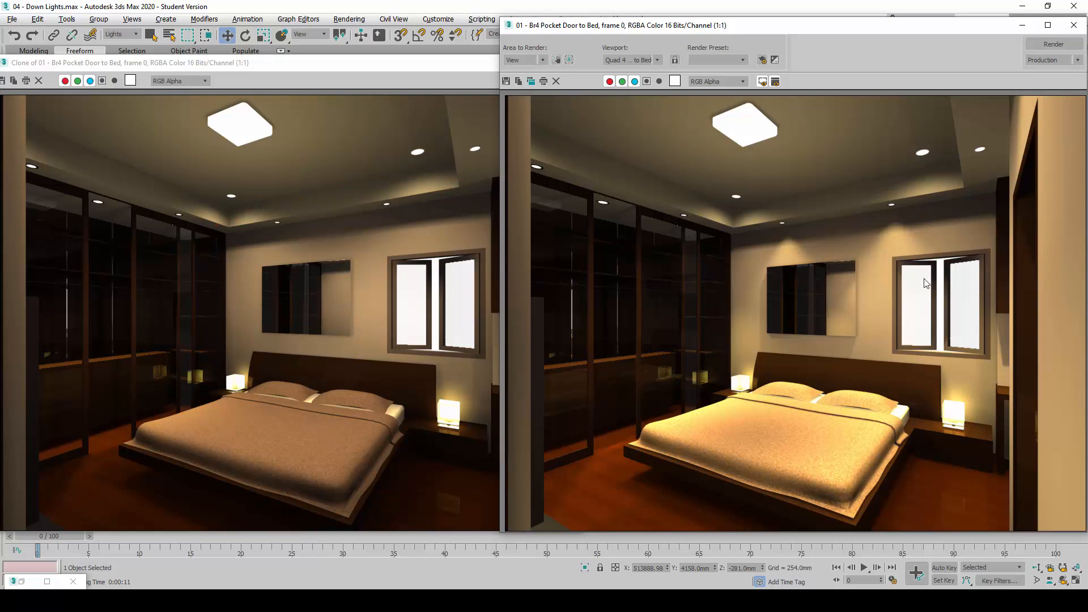
{"action": "mouse_move", "coordinate": [958, 170]}
{"action": "left_mouse_down"}
{"action": "mouse_move", "coordinate": [745, 215]}
{"action": "mouse_move", "coordinate": [700, 292]}
{"action": "mouse_move", "coordinate": [704, 398]}
{"action": "mouse_move", "coordinate": [915, 462]}
{"action": "mouse_move", "coordinate": [1006, 397]}
{"action": "mouse_move", "coordinate": [1000, 199]}
{"action": "mouse_move", "coordinate": [921, 170]}
{"action": "left_mouse_up"}
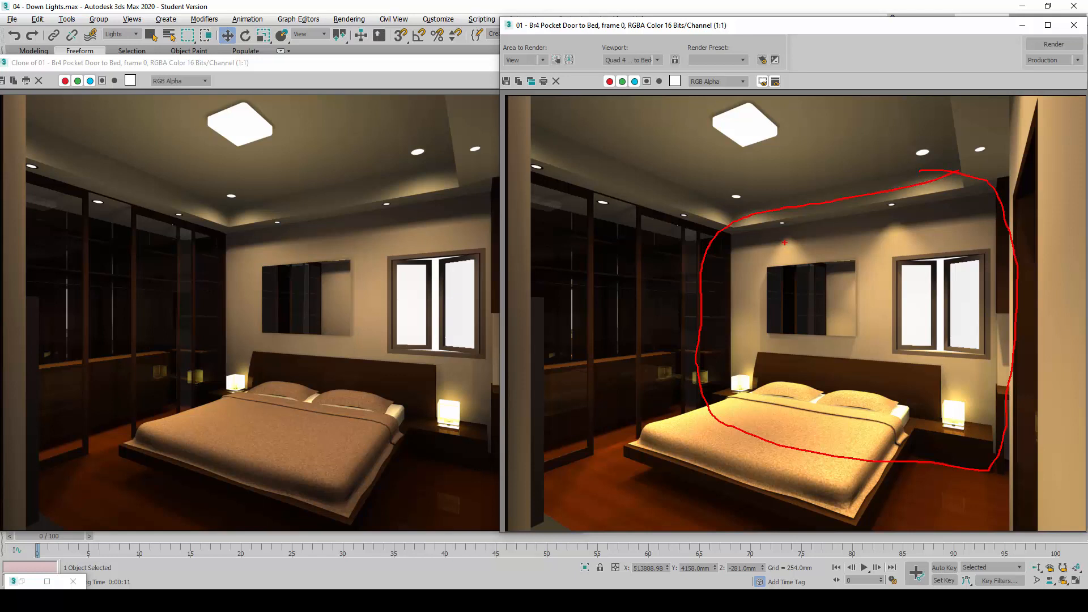
{"action": "mouse_move", "coordinate": [783, 240]}
{"action": "left_mouse_down"}
{"action": "mouse_move", "coordinate": [762, 287]}
{"action": "mouse_move", "coordinate": [784, 238]}
{"action": "mouse_move", "coordinate": [819, 278]}
{"action": "left_mouse_up"}
{"action": "left_click_drag", "start_coordinate": [887, 220], "coordinate": [933, 264]}
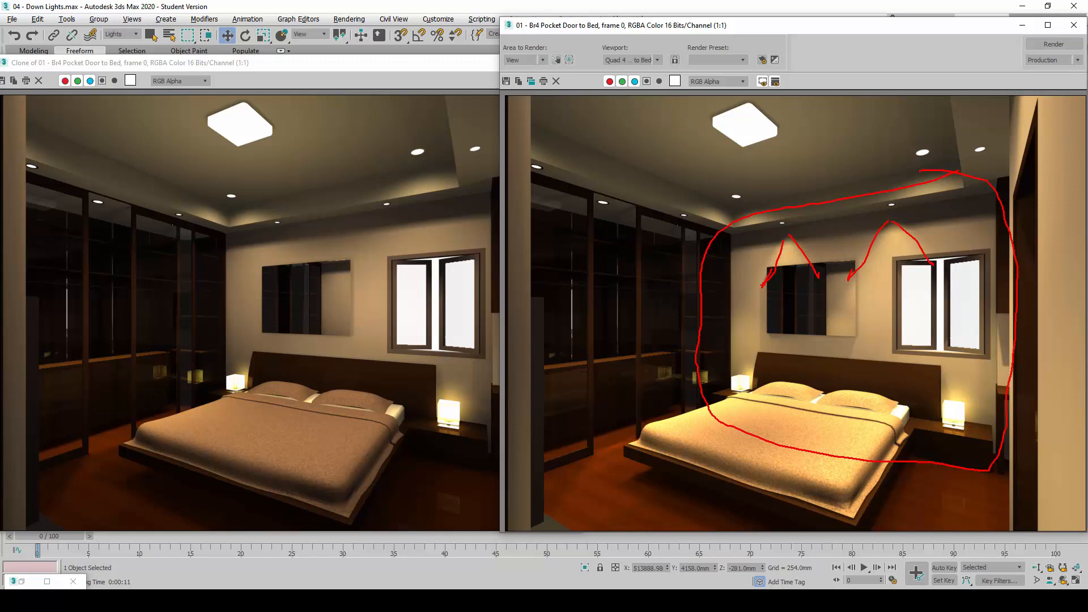
{"action": "mouse_move", "coordinate": [765, 292]}
{"action": "left_mouse_down"}
{"action": "mouse_move", "coordinate": [757, 354]}
{"action": "mouse_move", "coordinate": [837, 333]}
{"action": "left_mouse_up"}
{"action": "mouse_move", "coordinate": [854, 272]}
{"action": "left_mouse_down"}
{"action": "mouse_move", "coordinate": [857, 333]}
{"action": "mouse_move", "coordinate": [777, 333]}
{"action": "mouse_move", "coordinate": [769, 262]}
{"action": "mouse_move", "coordinate": [849, 258]}
{"action": "left_mouse_up"}
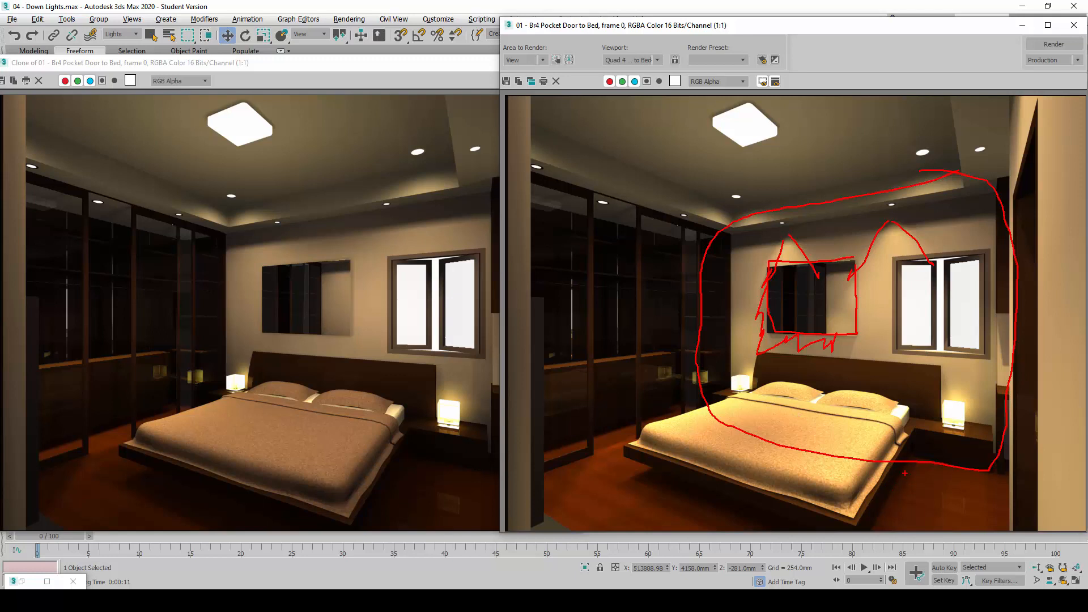
{"action": "left_click_drag", "start_coordinate": [905, 474], "coordinate": [878, 521]}
{"action": "left_click_drag", "start_coordinate": [916, 463], "coordinate": [890, 516]}
{"action": "mouse_move", "coordinate": [437, 436]}
{"action": "left_mouse_down"}
{"action": "mouse_move", "coordinate": [366, 483]}
{"action": "mouse_move", "coordinate": [454, 462]}
{"action": "mouse_move", "coordinate": [395, 444]}
{"action": "left_mouse_up"}
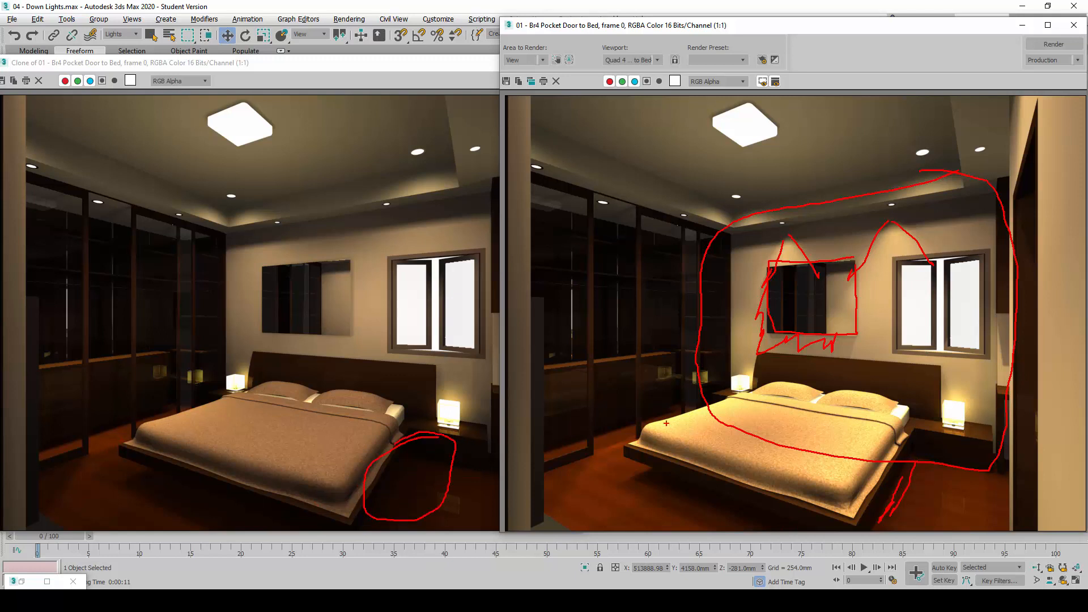
{"action": "mouse_move", "coordinate": [667, 398]}
{"action": "left_mouse_down"}
{"action": "mouse_move", "coordinate": [592, 440]}
{"action": "mouse_move", "coordinate": [709, 431]}
{"action": "mouse_move", "coordinate": [679, 406]}
{"action": "left_mouse_up"}
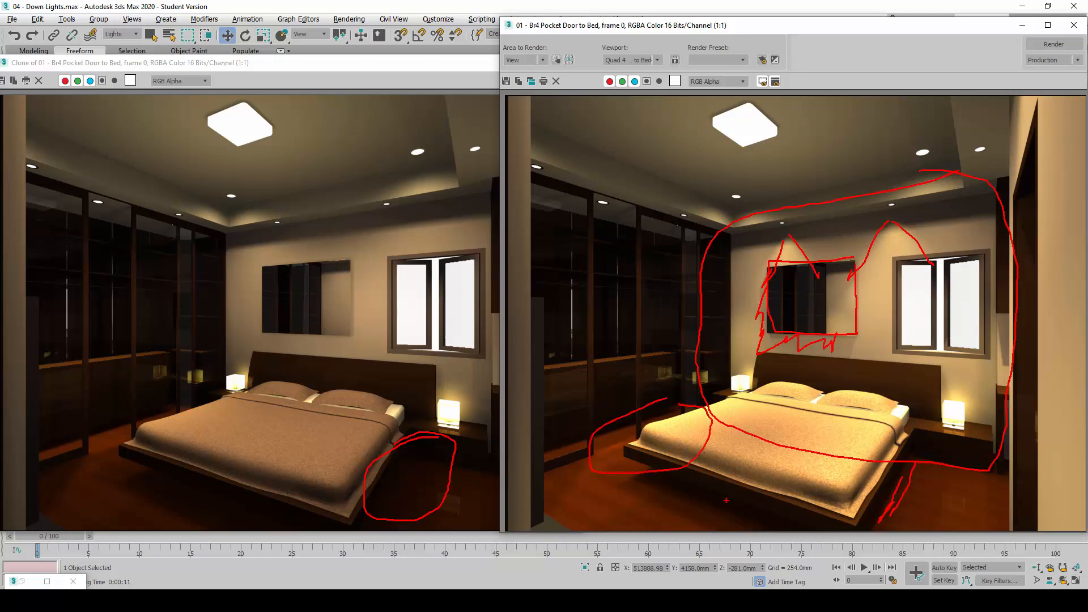
{"action": "key", "text": "Escape"}
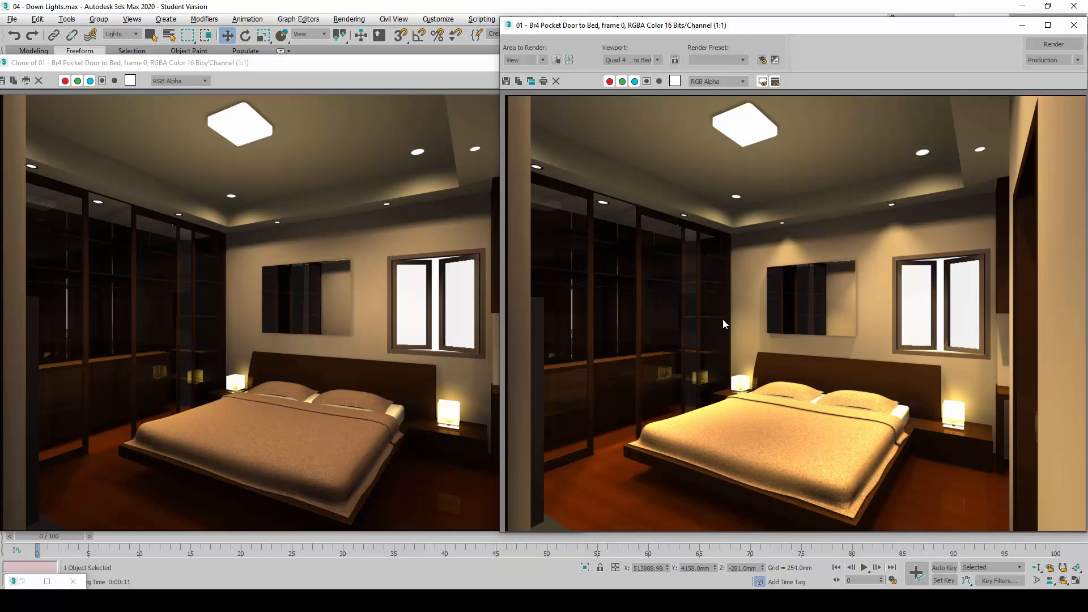
Replace the earlier cloned render with a clone of the new bed-view render and clear the render windows off the viewports
{"action": "left_click", "coordinate": [424, 67]}
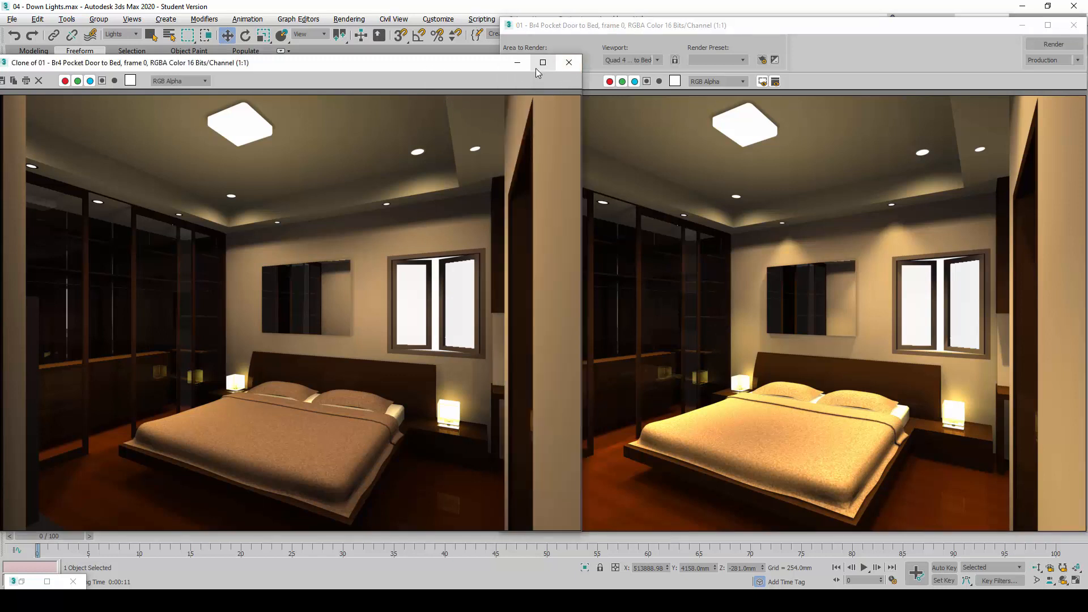
{"action": "left_click", "coordinate": [569, 63]}
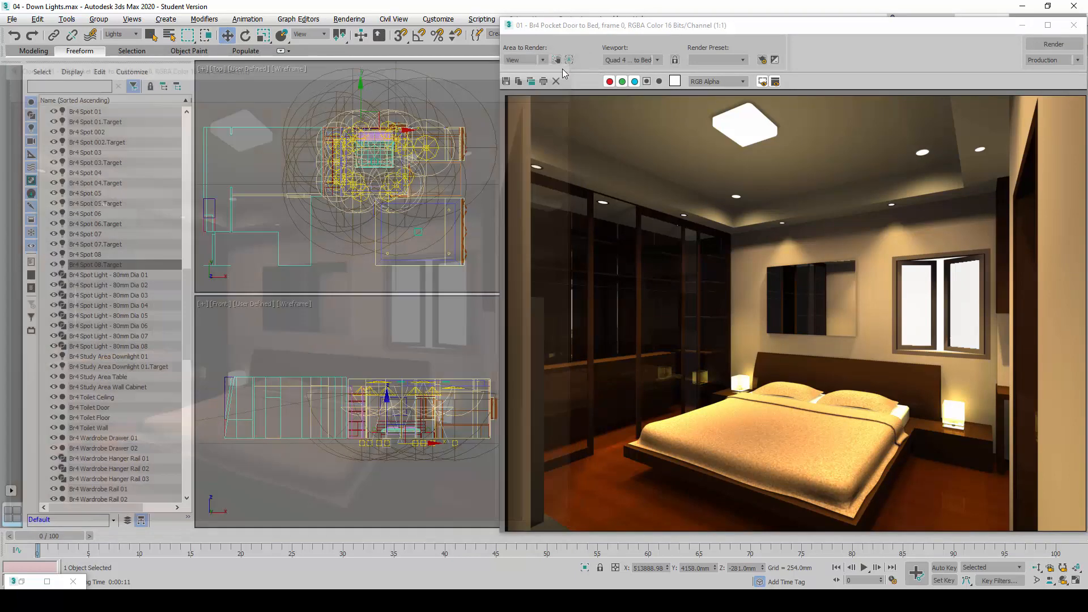
{"action": "left_click", "coordinate": [531, 81]}
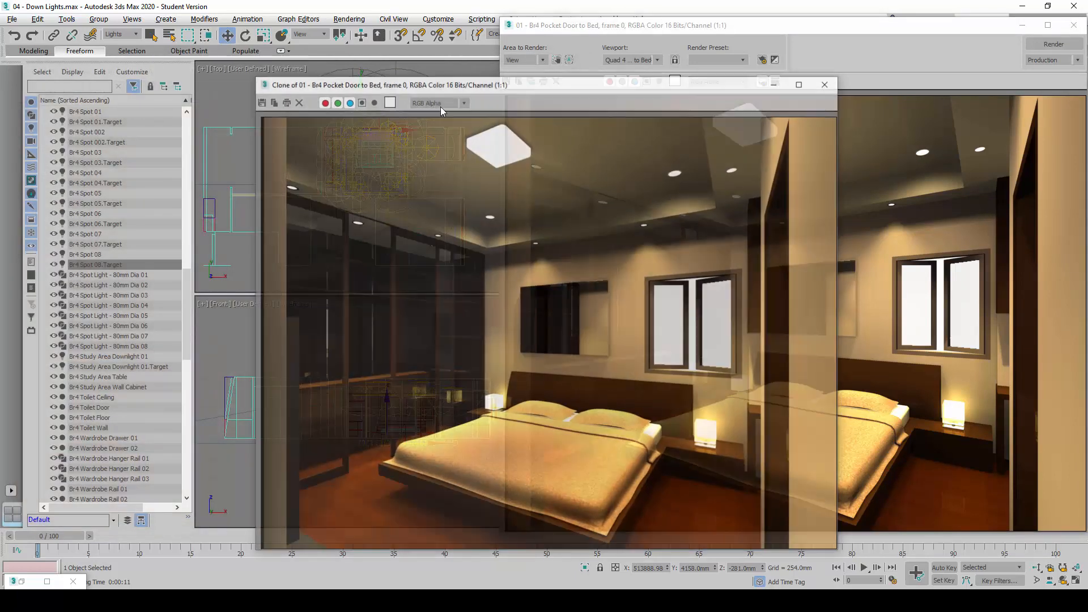
{"action": "left_click_drag", "start_coordinate": [471, 90], "coordinate": [211, 68]}
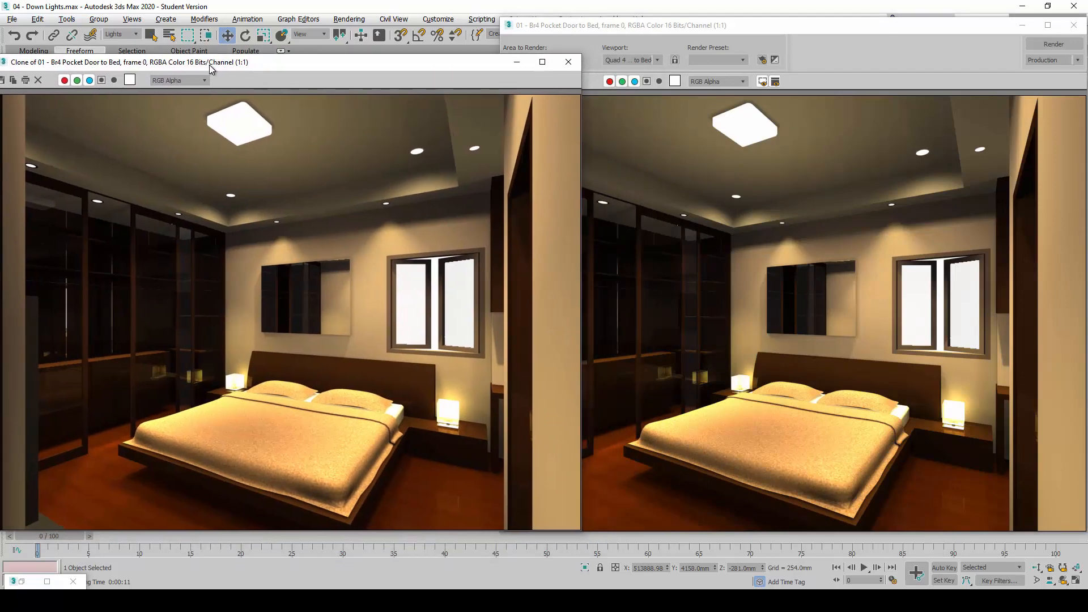
{"action": "left_click_drag", "start_coordinate": [407, 68], "coordinate": [405, 72]}
{"action": "left_click", "coordinate": [953, 40]}
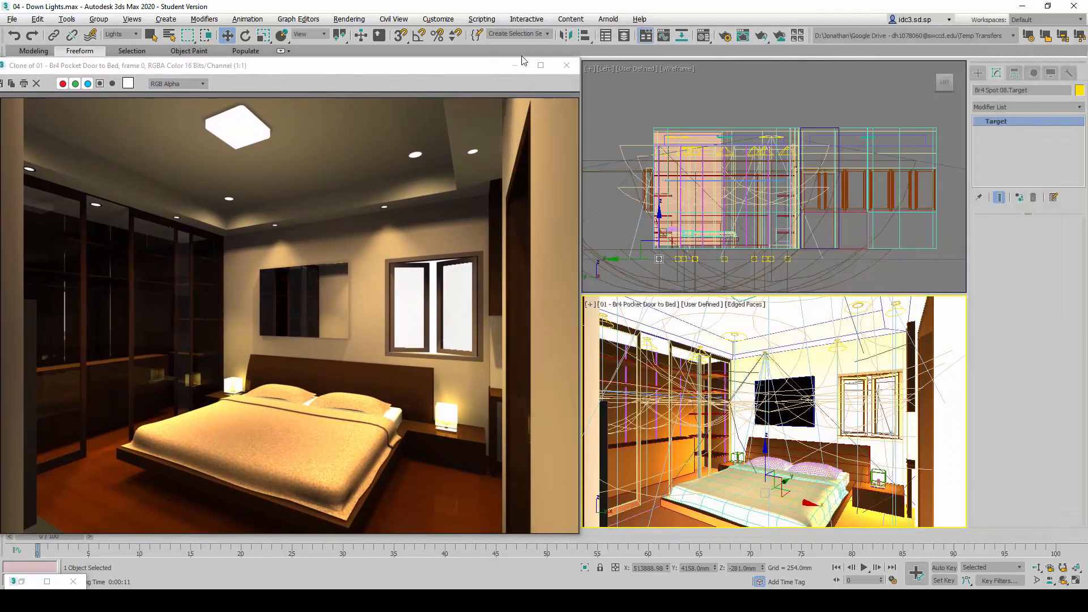
{"action": "left_click", "coordinate": [518, 63]}
Switch the camera viewport to 02 - Br4 Study Area to Wardrobe and render it
{"action": "left_click", "coordinate": [643, 306]}
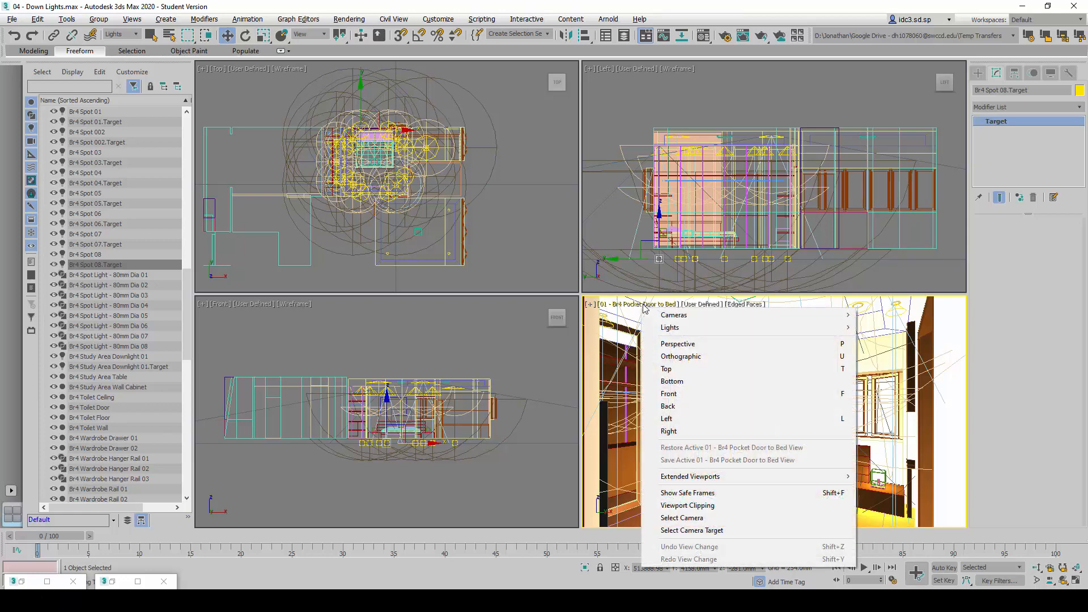
{"action": "mouse_move", "coordinate": [670, 319]}
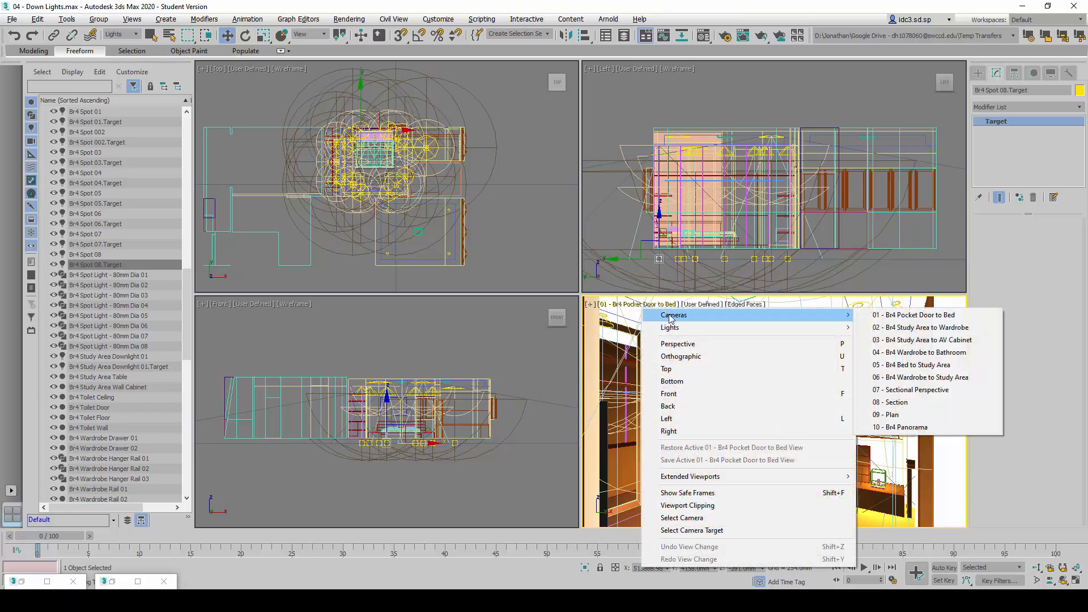
{"action": "left_click", "coordinate": [875, 329]}
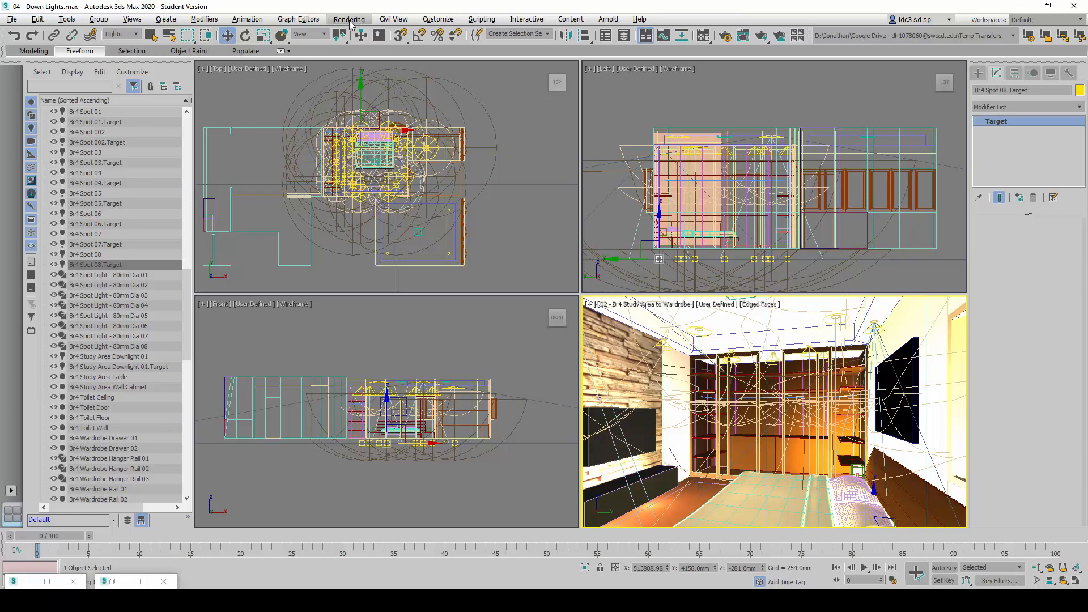
{"action": "left_click", "coordinate": [350, 22]}
{"action": "left_click", "coordinate": [355, 38]}
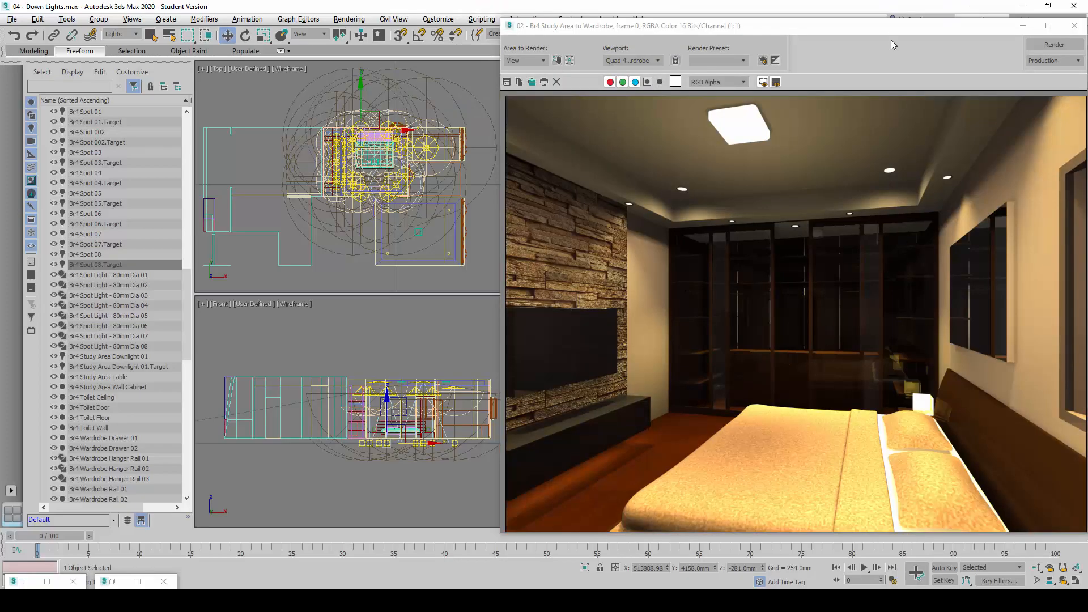
{"action": "left_click_drag", "start_coordinate": [840, 25], "coordinate": [619, 13]}
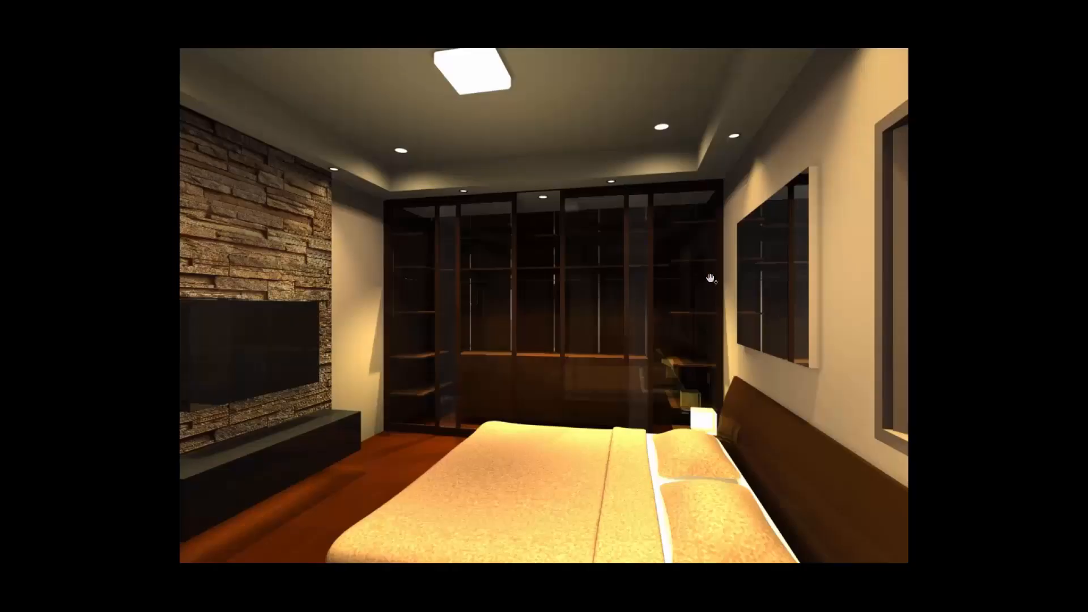